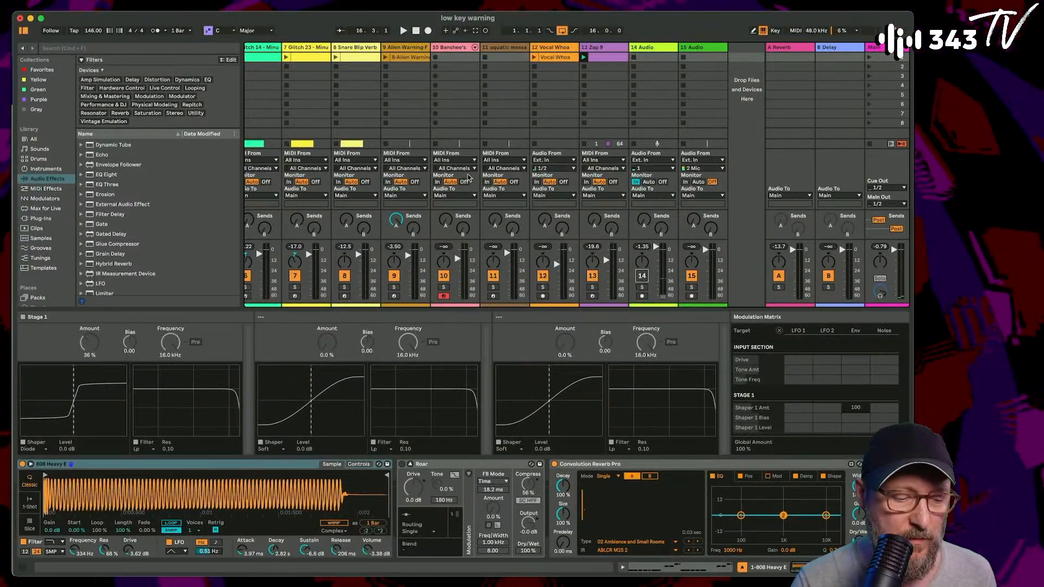
- Audition the 808 Heavy bass track soloed, and clear its solo
scroll(467, 178, left, 6)
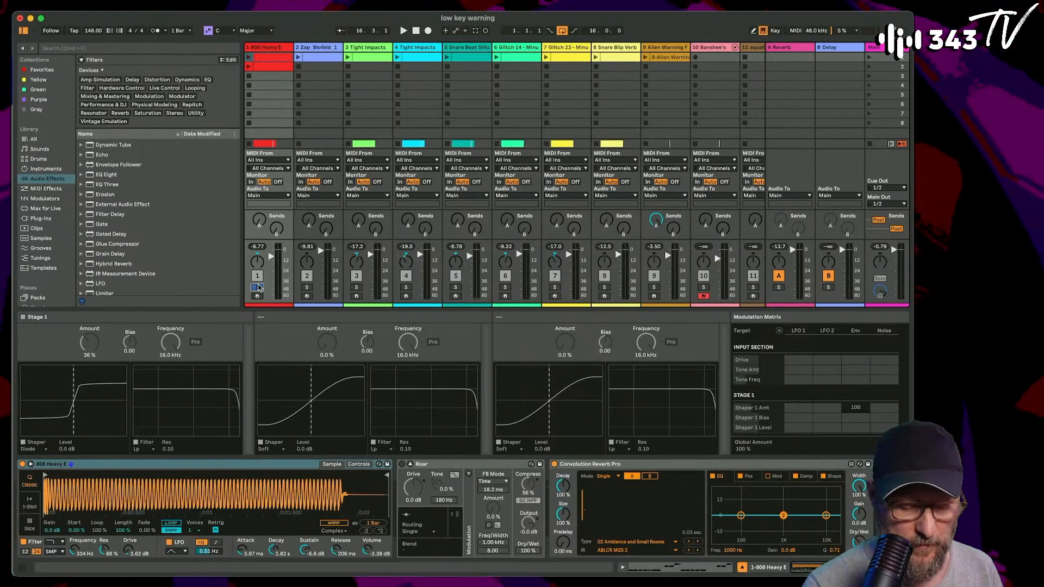
key(space)
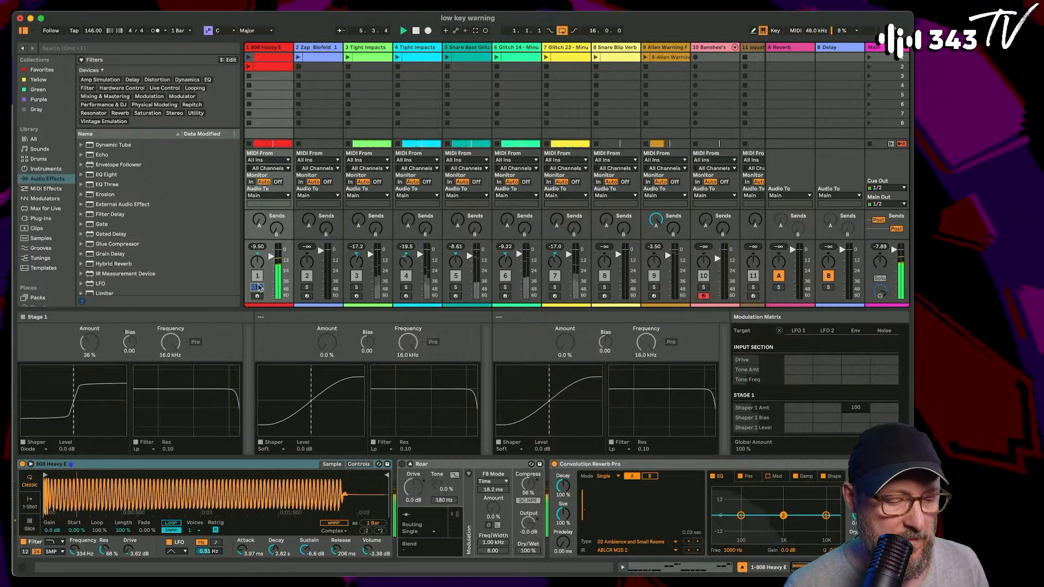
click(257, 287)
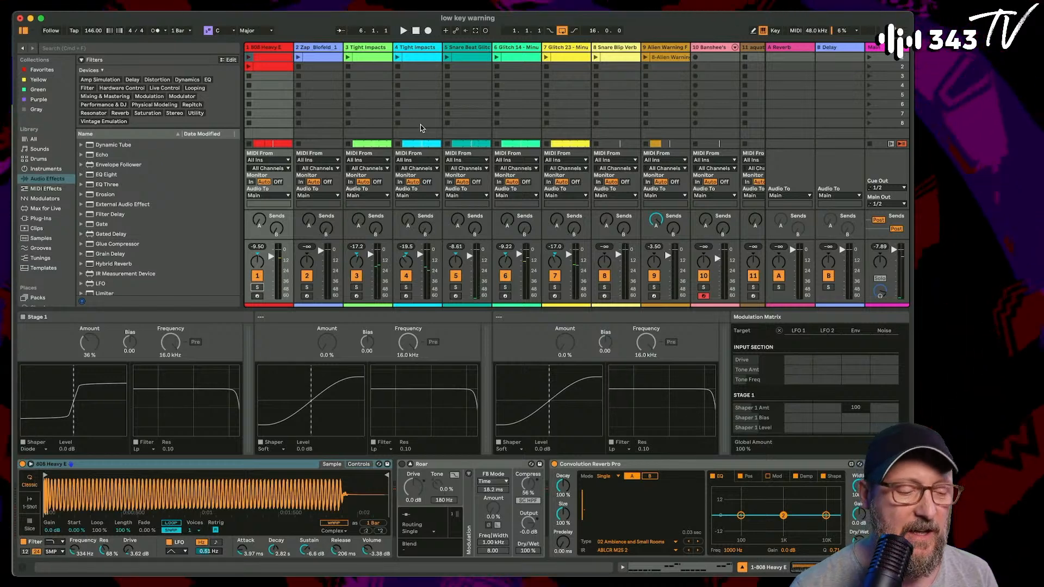
- Select the Zap_Blofeld track, play the mix, and solo the 808 Heavy and Zap_Blofeld tracks together
click(328, 51)
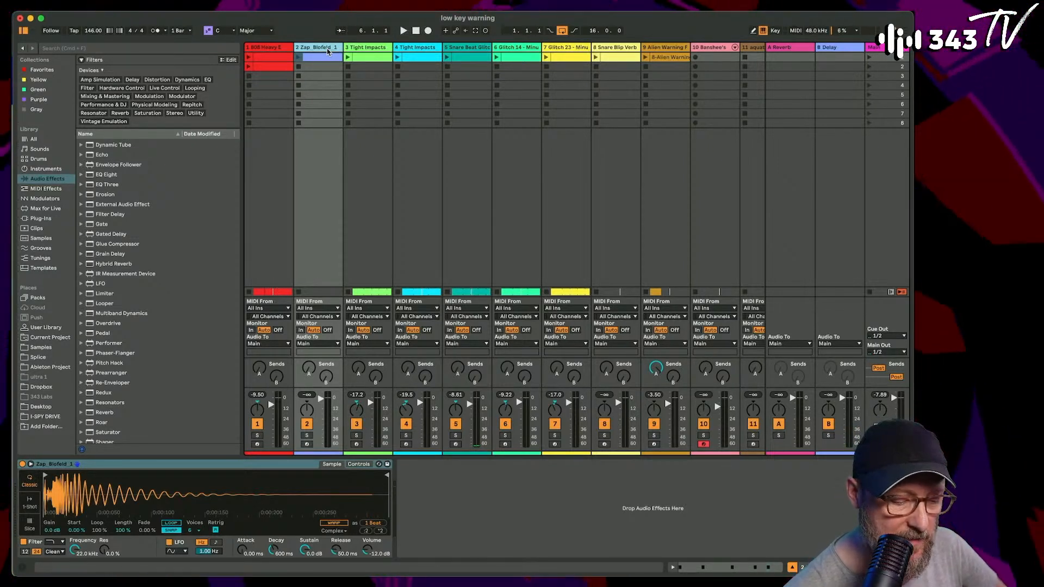
key(space)
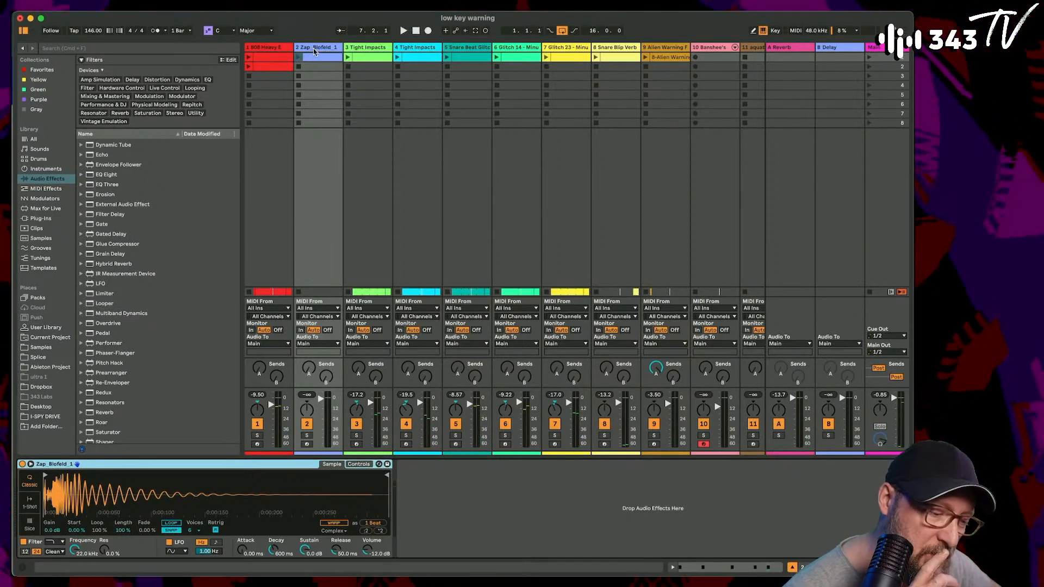
click(257, 437)
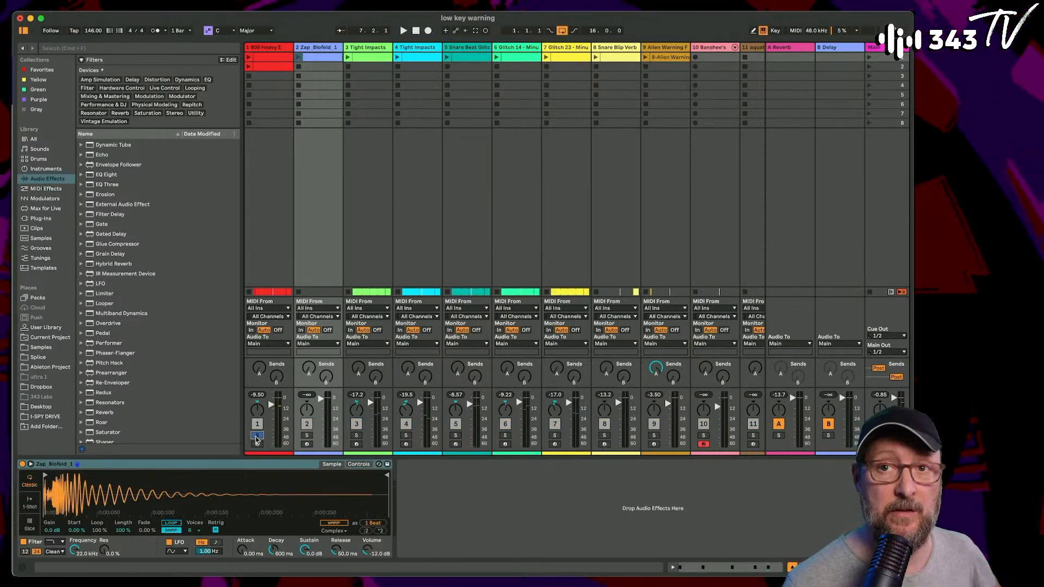
key(space)
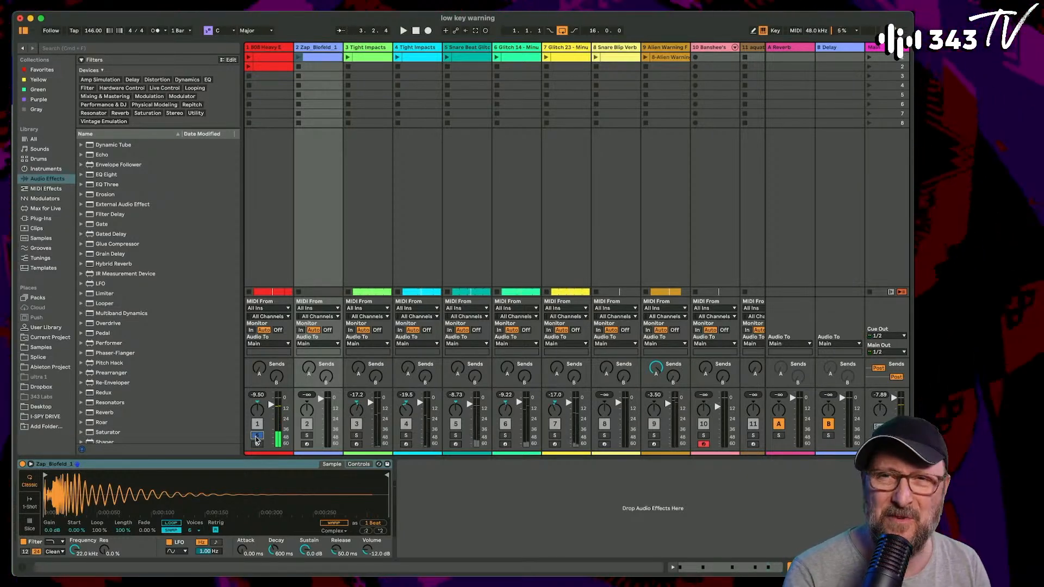
click(307, 436)
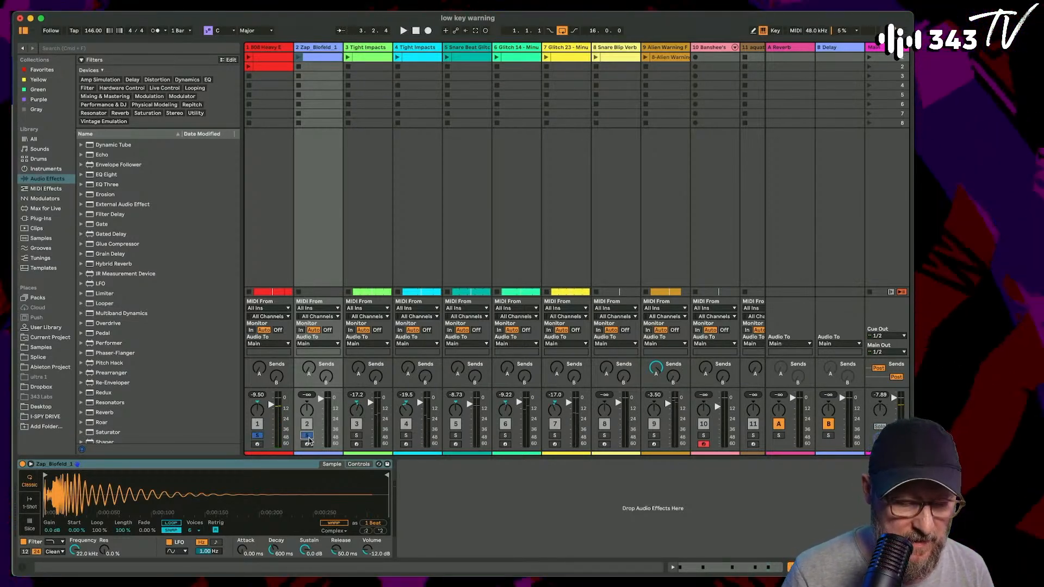
- Launch the Zap_Blofeld clip with its sampler switched to 1-Shot mode, and clear the solos on both tracks
click(301, 58)
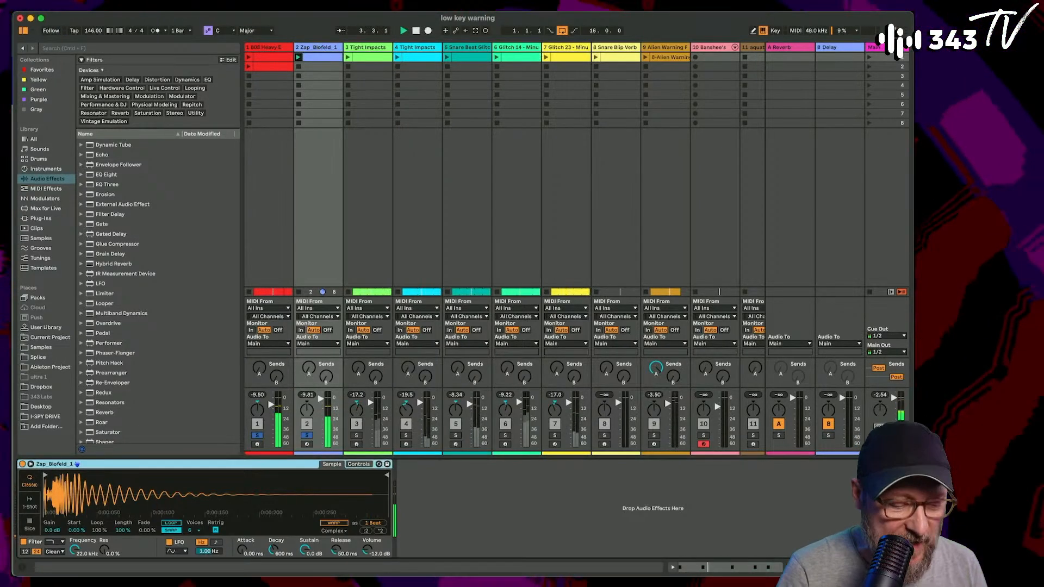
click(33, 502)
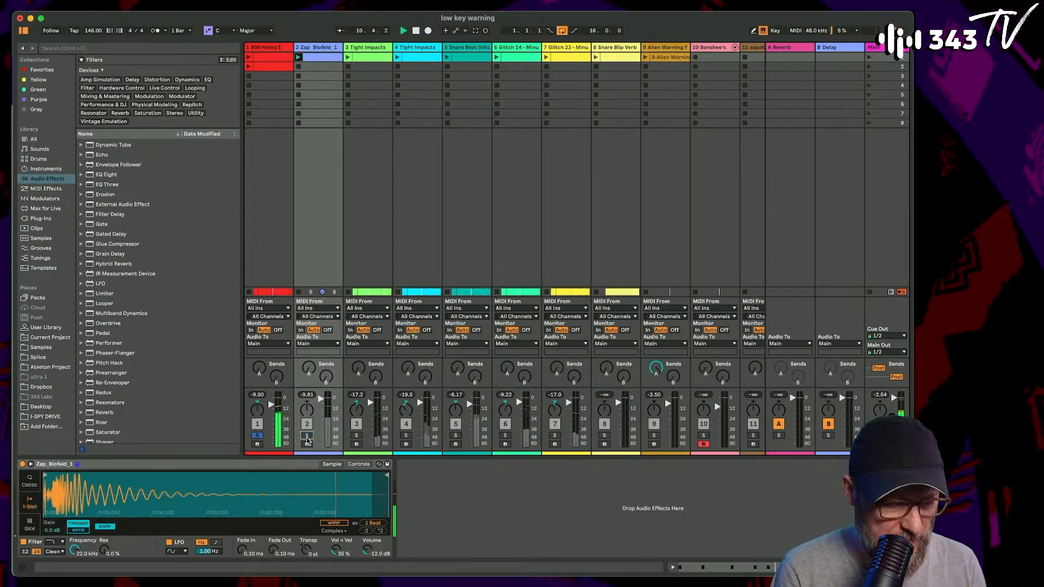
click(258, 436)
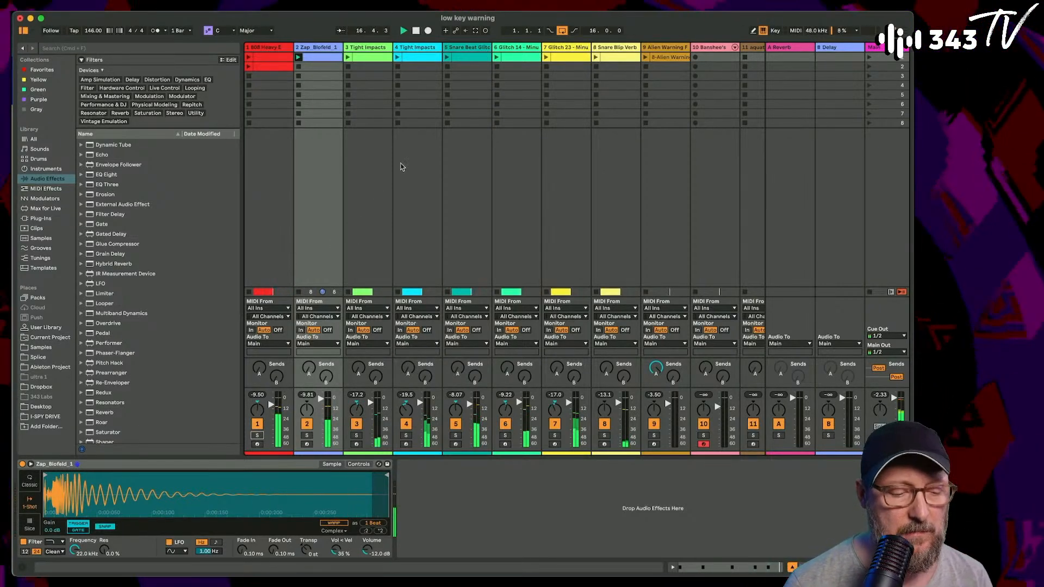
- Examine the clips across all tracks in the Arrangement View during playback and return to the Session View
key(Tab)
scroll(341, 204, down, 2)
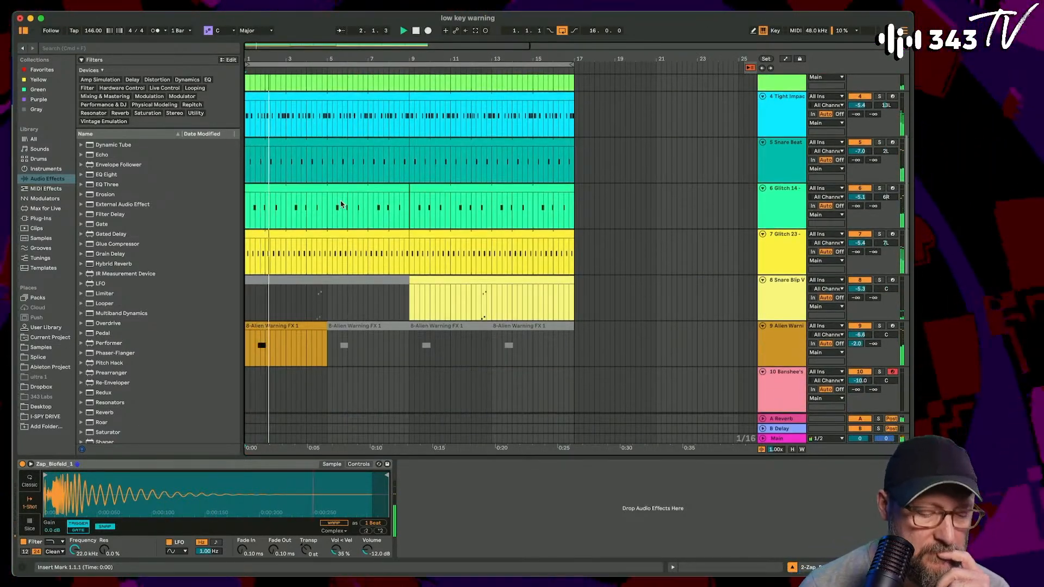
scroll(341, 202, up, 5)
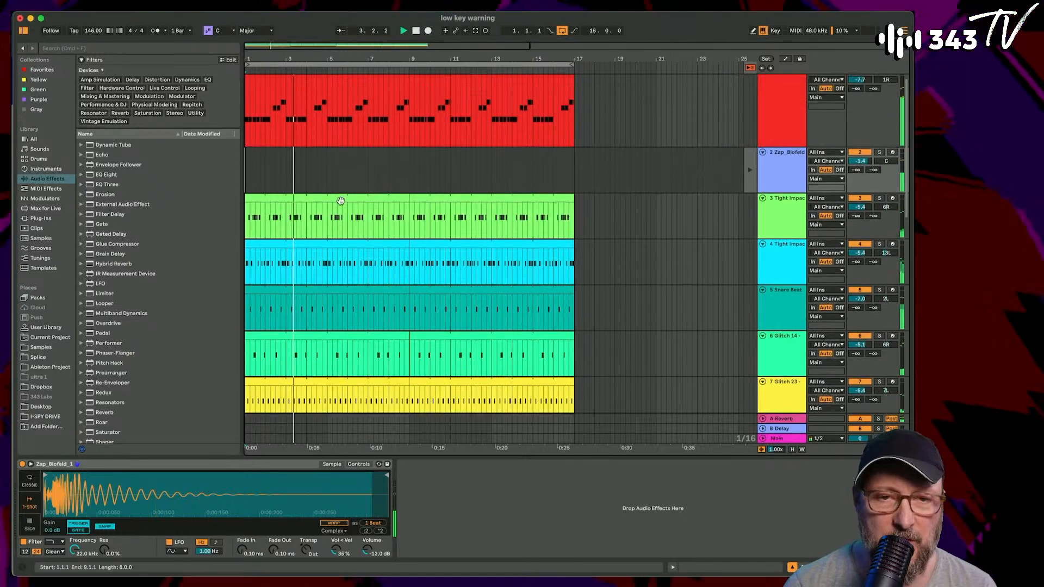
scroll(341, 201, up, 1)
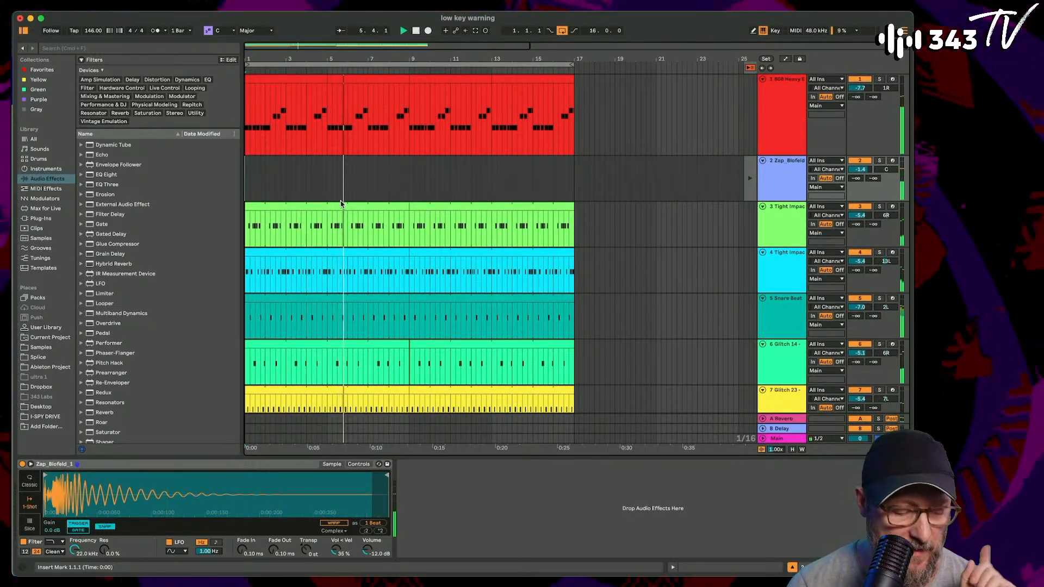
key(Tab)
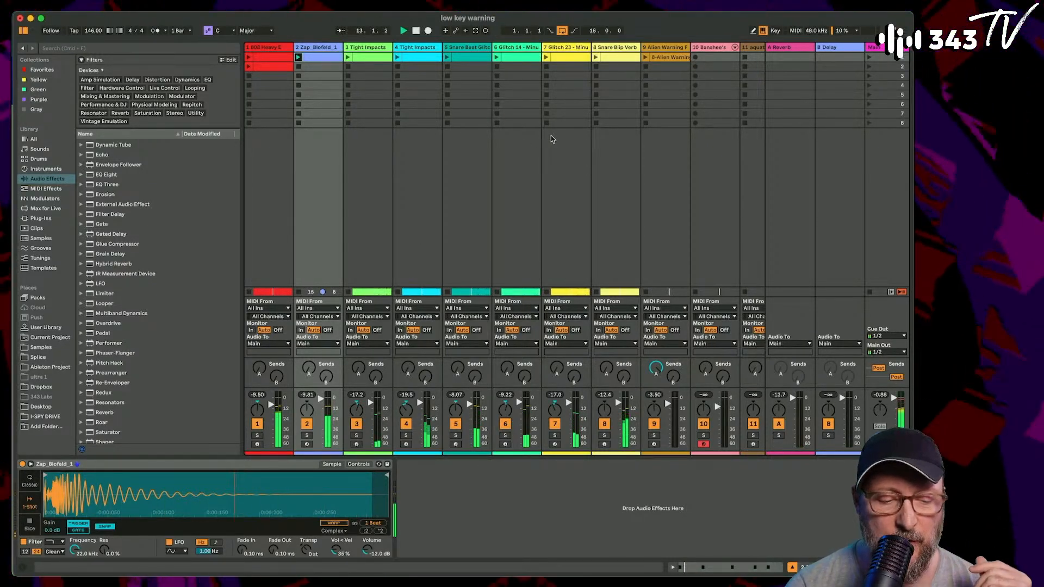
key(Tab)
scroll(582, 205, down, 5)
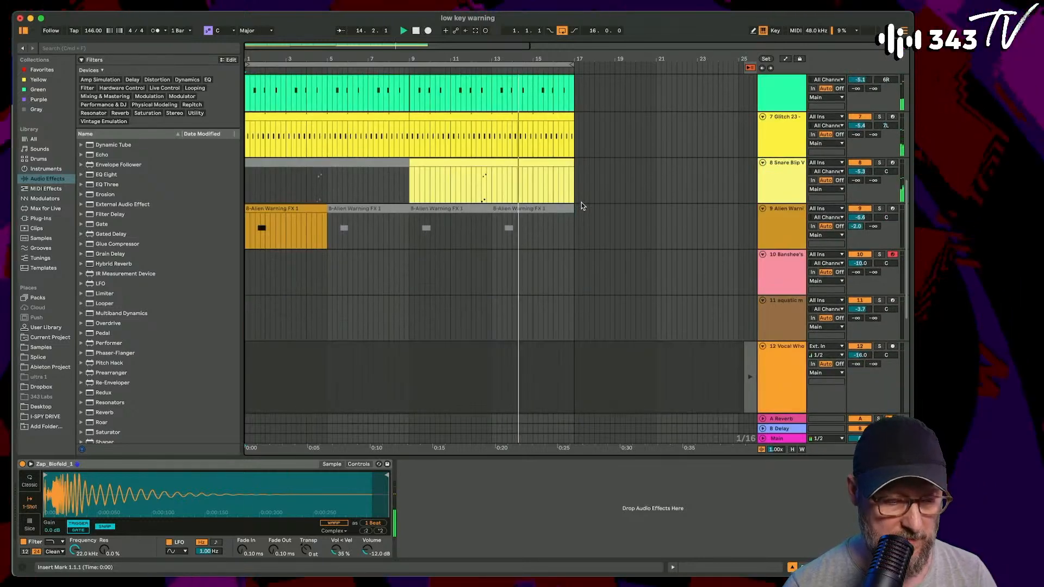
key(Tab)
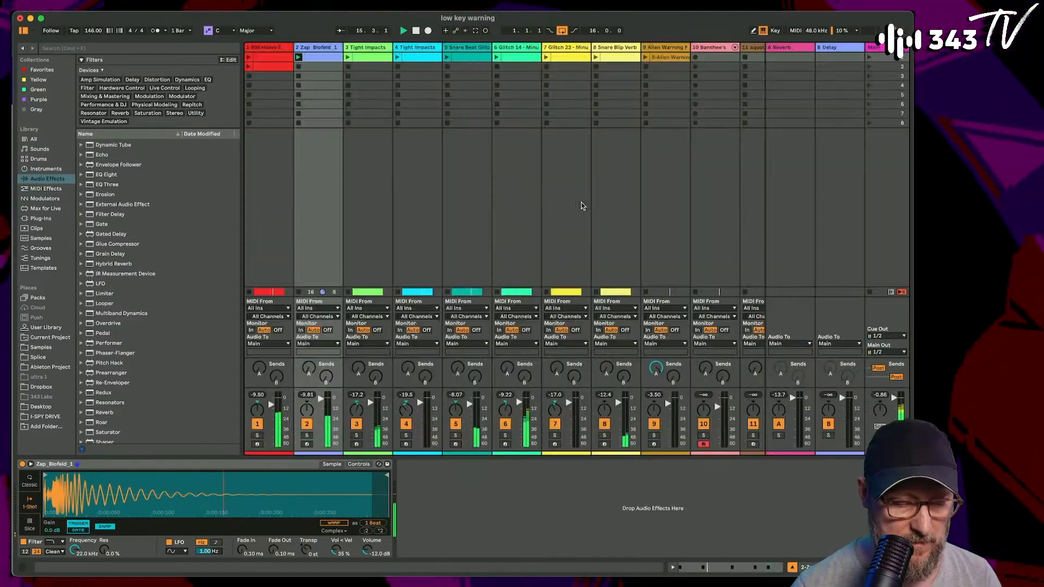
- Show the Alien Warning FX track's devices and arm the track for recording
scroll(582, 205, right, 3)
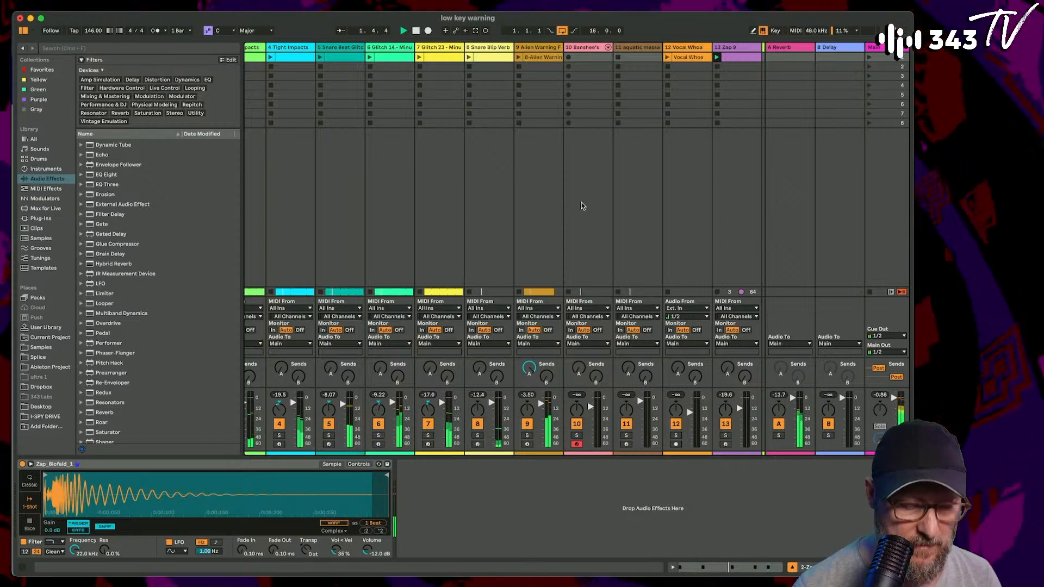
double_click(536, 56)
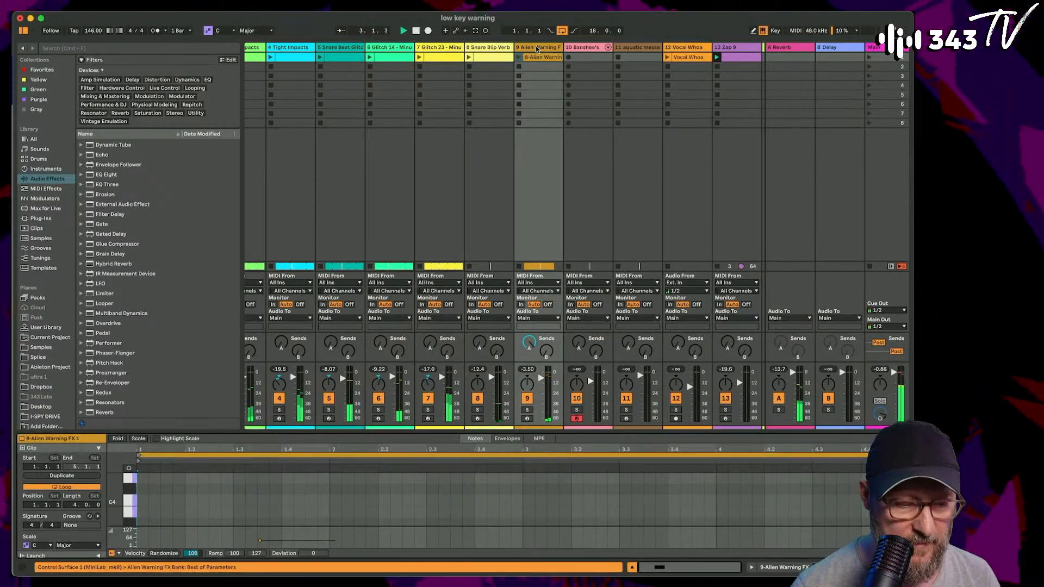
double_click(536, 48)
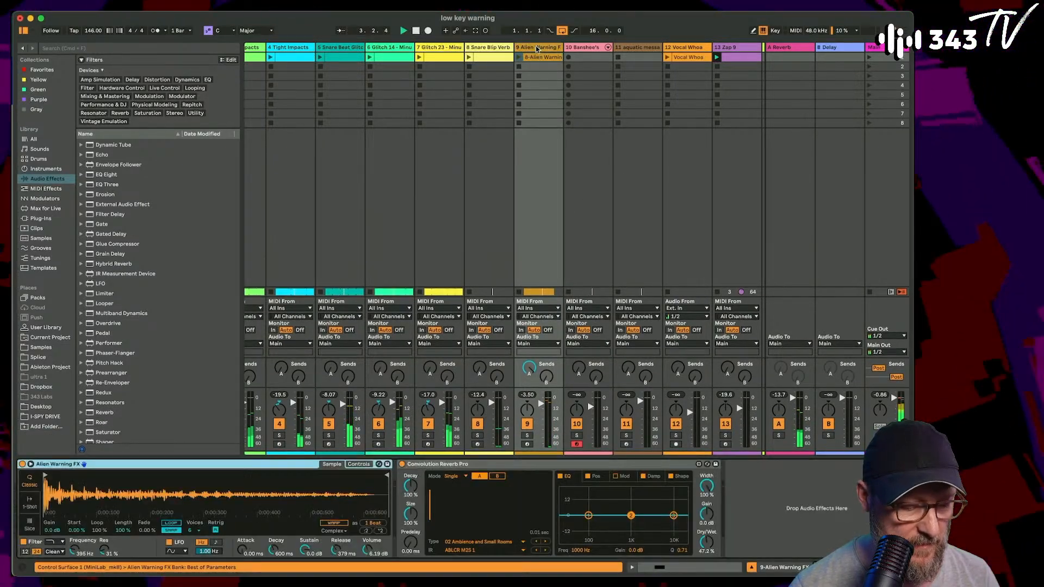
click(527, 435)
click(527, 444)
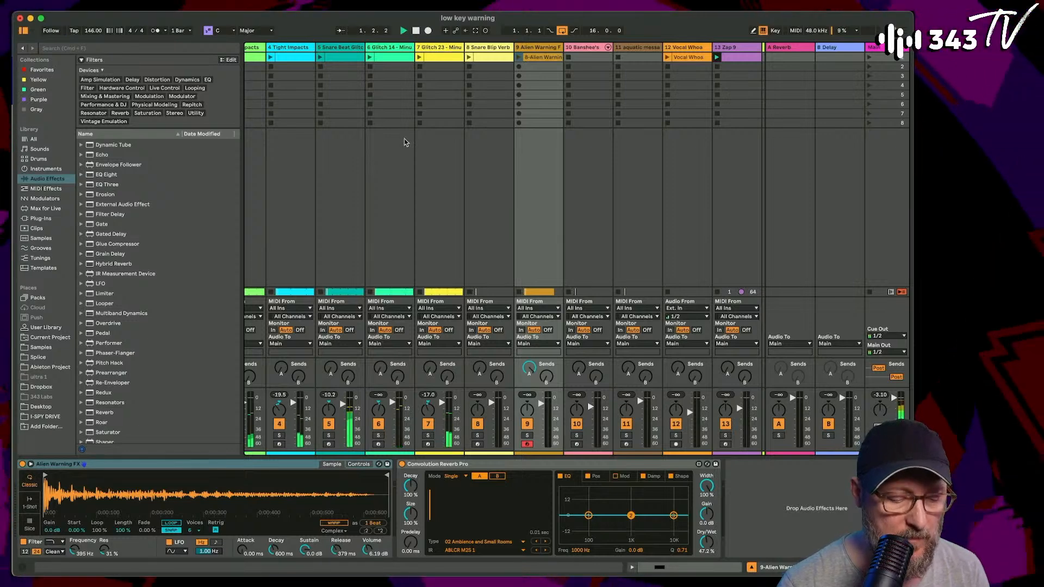
- Select the Zap 9 track, solo it, and arm it for recording
scroll(404, 138, left, 3)
scroll(404, 142, right, 5)
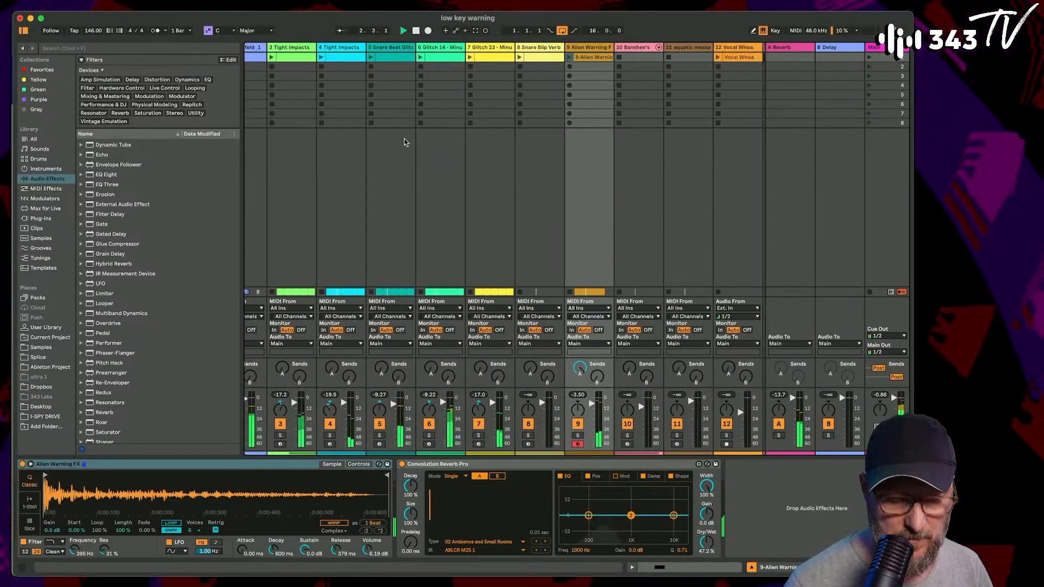
scroll(404, 142, right, 4)
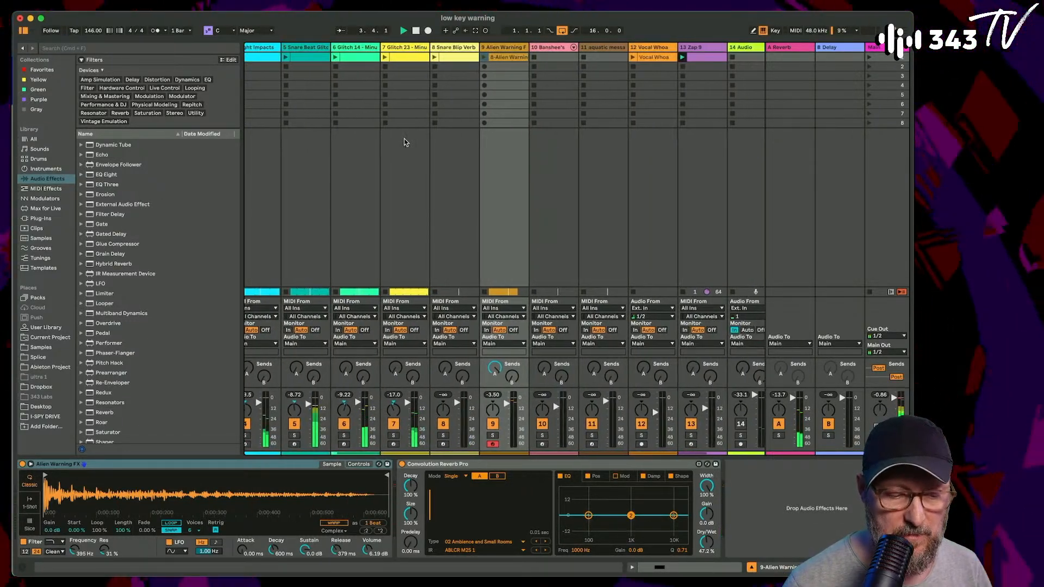
scroll(404, 142, right, 2)
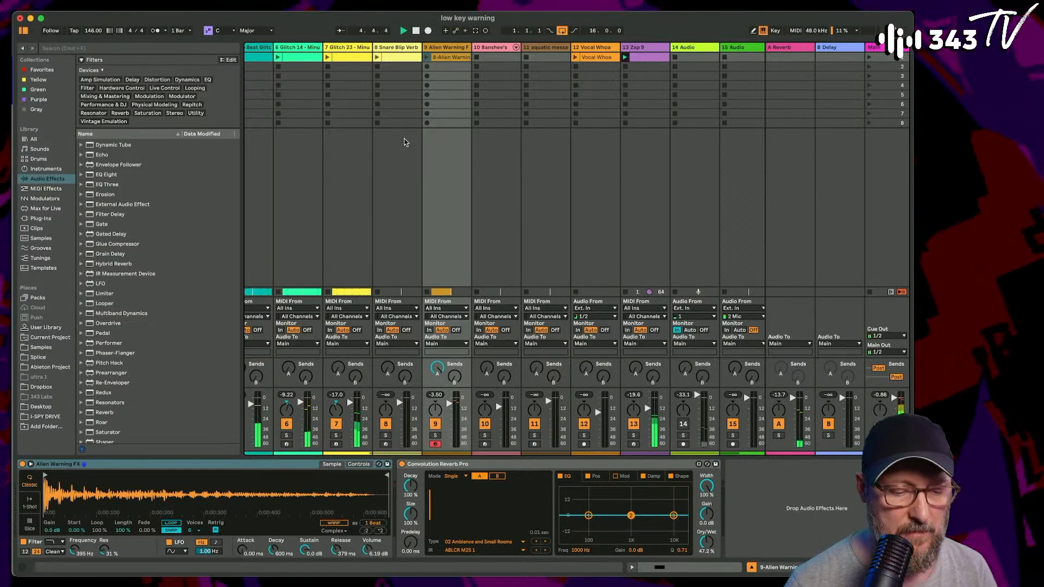
scroll(403, 140, right, 2)
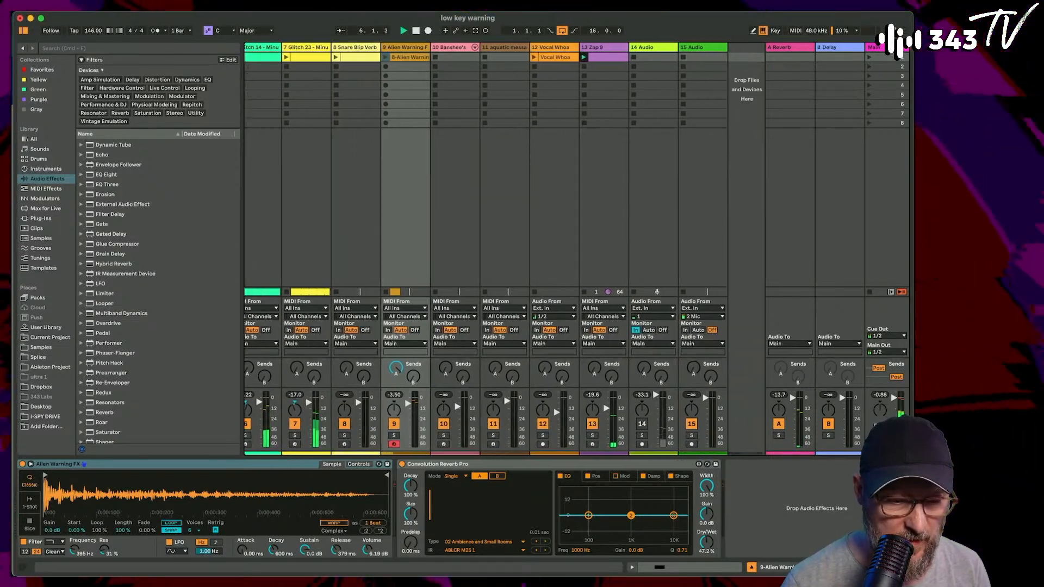
click(592, 55)
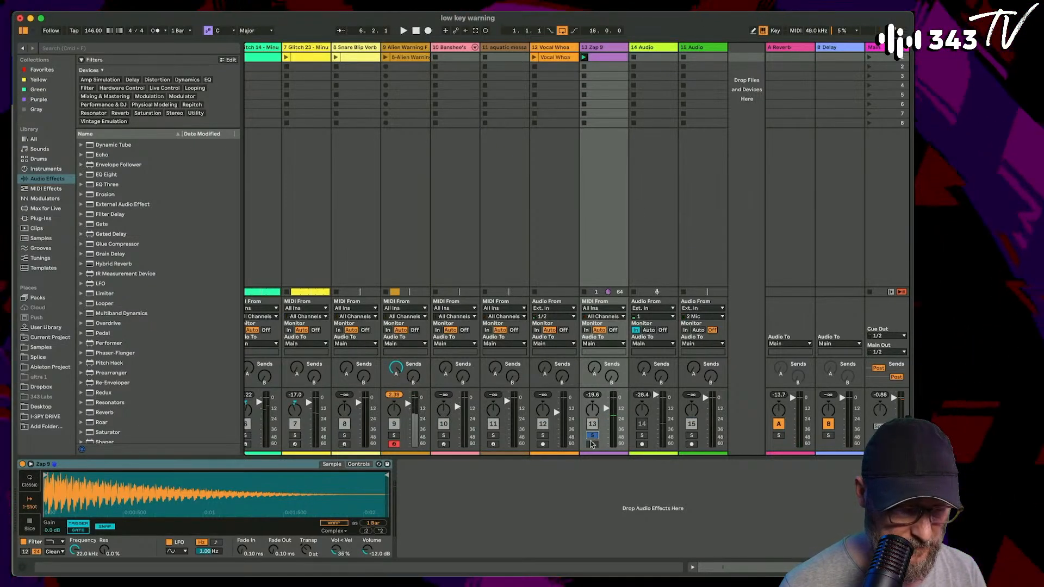
click(605, 60)
scroll(598, 443, left, 1)
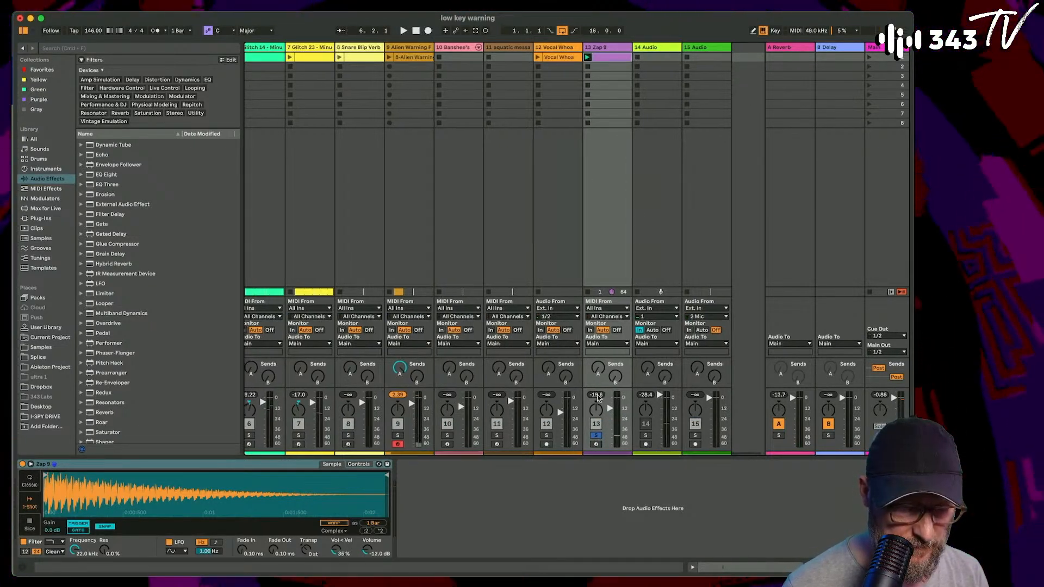
click(598, 444)
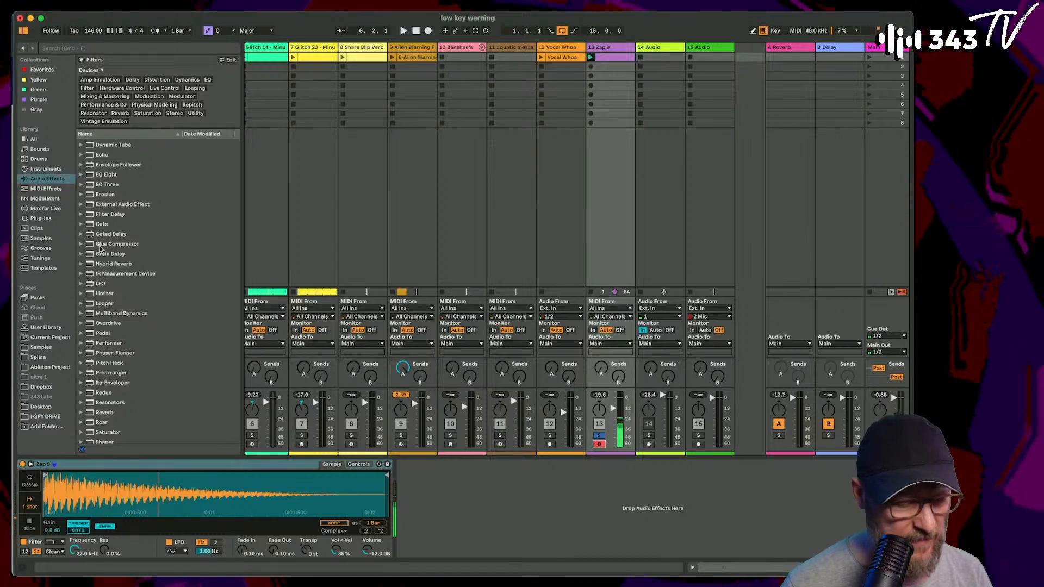
- Add an Echo audio effect to the Zap 9 track
scroll(100, 265, down, 5)
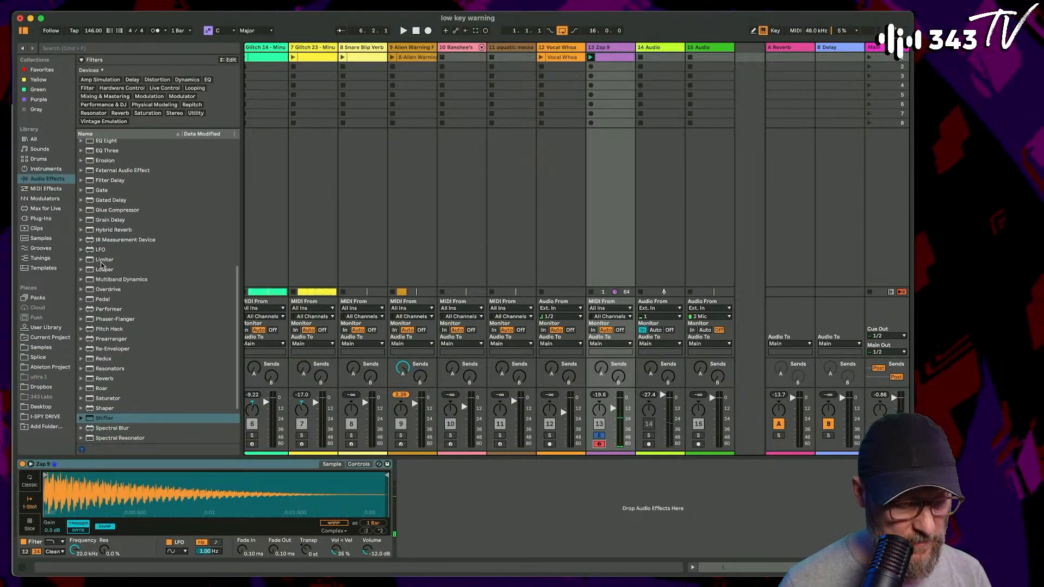
scroll(95, 277, up, 10)
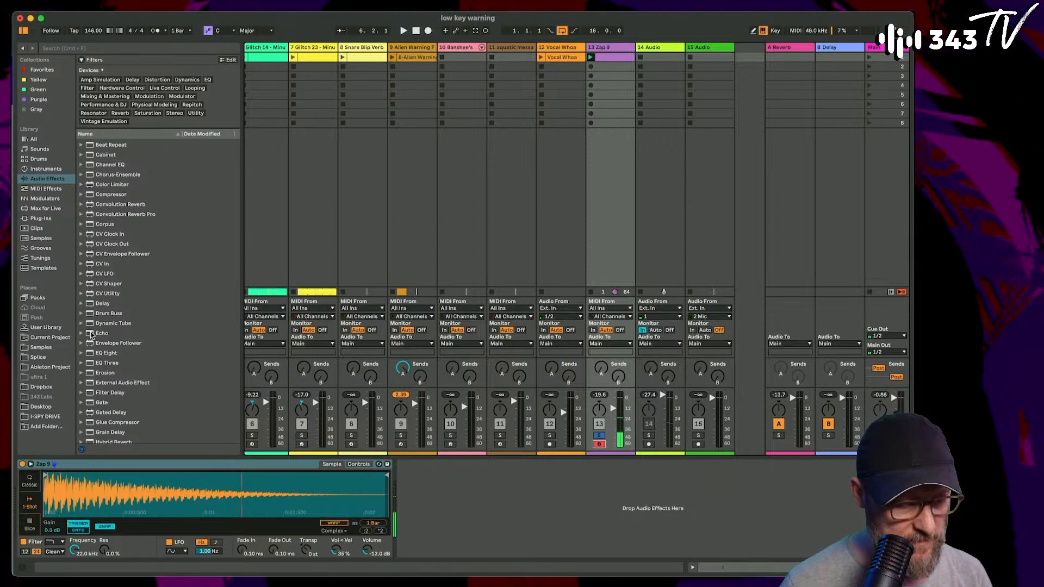
scroll(92, 360, down, 1)
scroll(92, 360, down, 2)
double_click(102, 300)
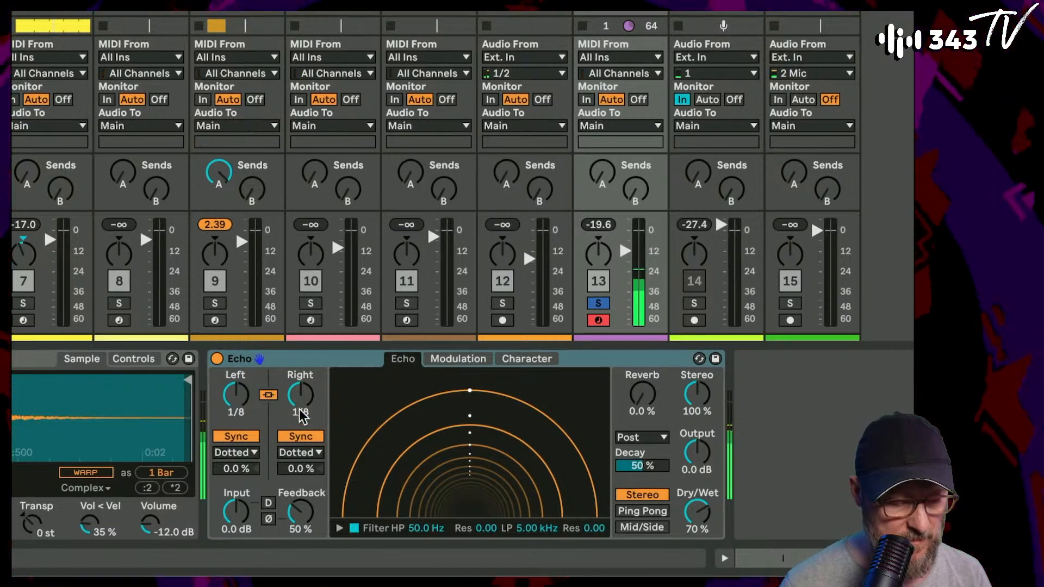
- Set both Echo delay times to 1/4 in Notes mode and offset the right delay by 0.7 %
drag(303, 416, 303, 405)
click(300, 452)
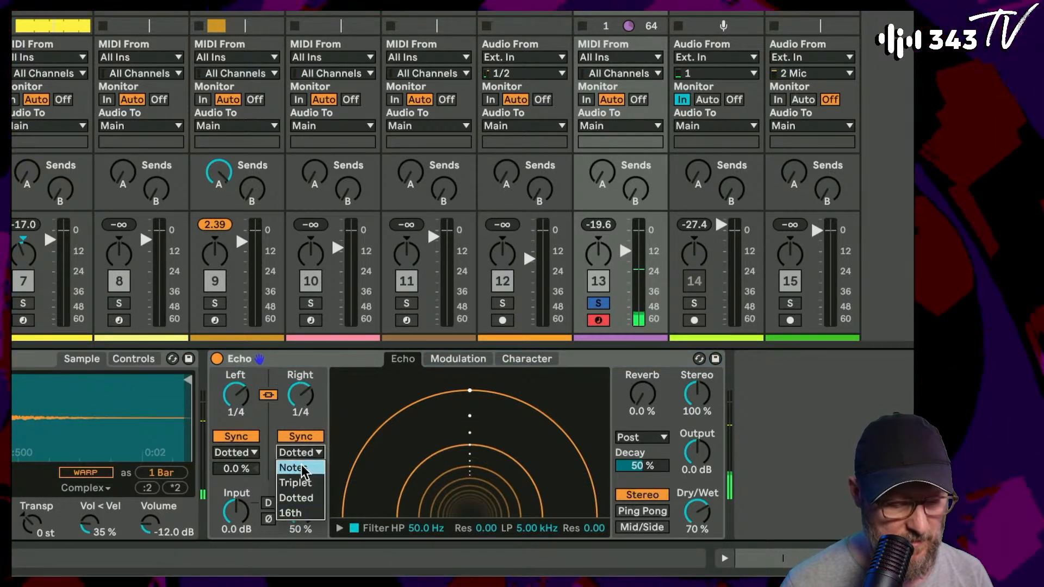
click(301, 467)
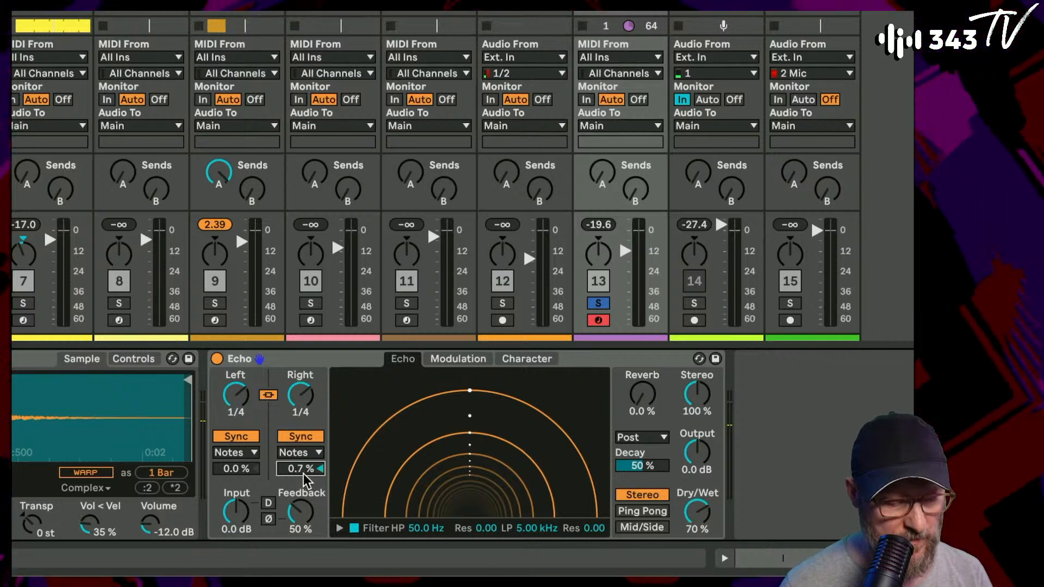
- Offset Echo's left delay by -0.5 % and switch off its filter
click(253, 474)
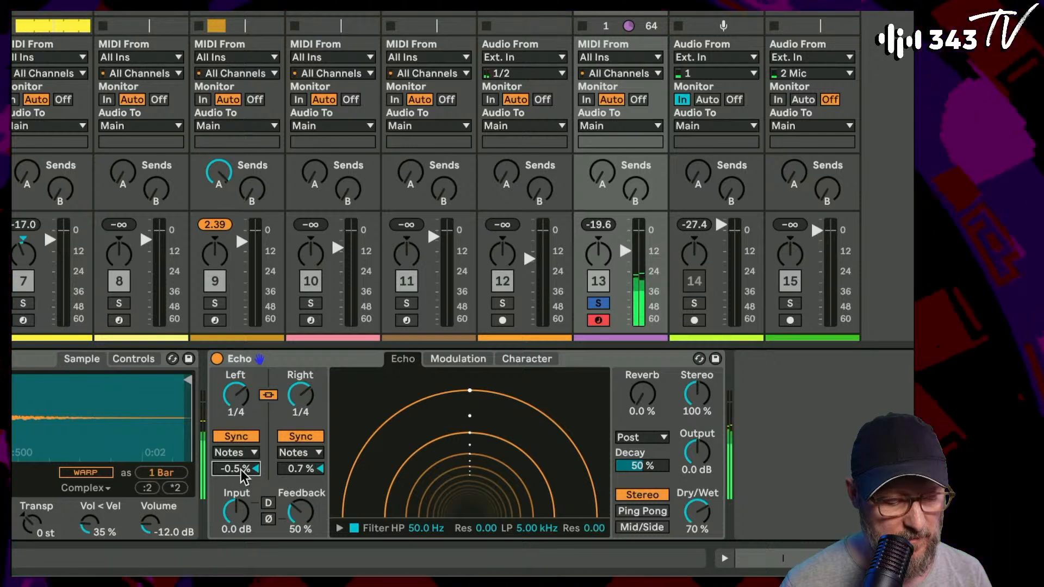
click(354, 528)
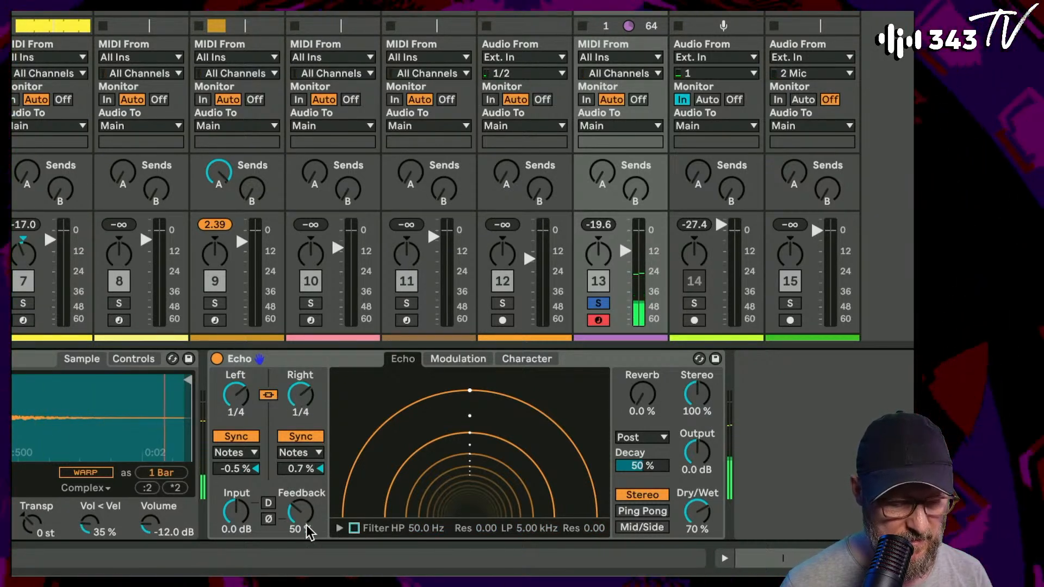
- Switch on Echo's filter and set its high-pass to about 350 Hz and its low-pass to about 15.8 kHz
click(354, 528)
click(339, 528)
drag(370, 512, 438, 510)
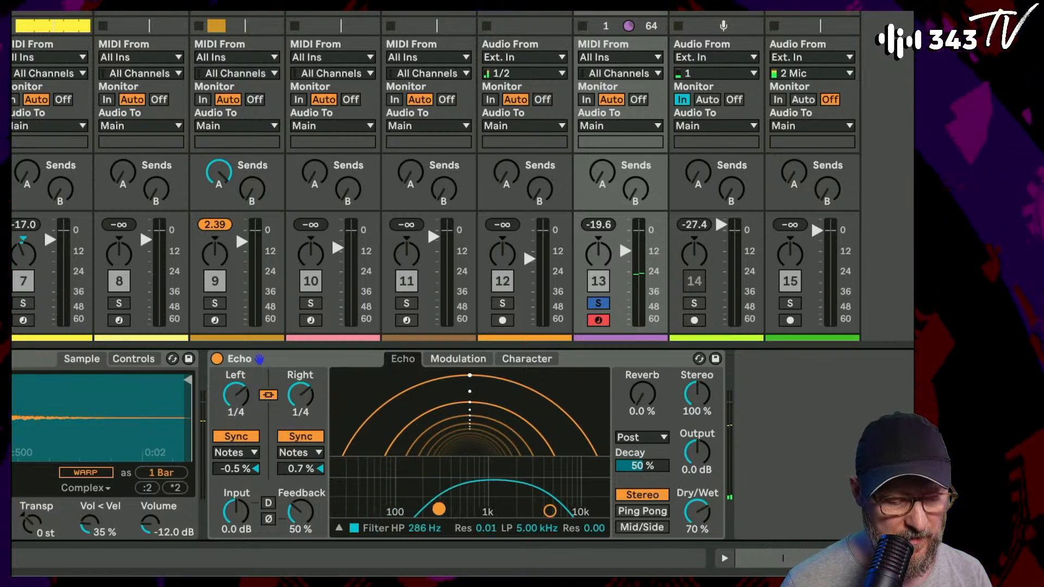
drag(551, 512, 584, 505)
drag(438, 507, 458, 506)
drag(583, 506, 594, 511)
drag(459, 507, 446, 502)
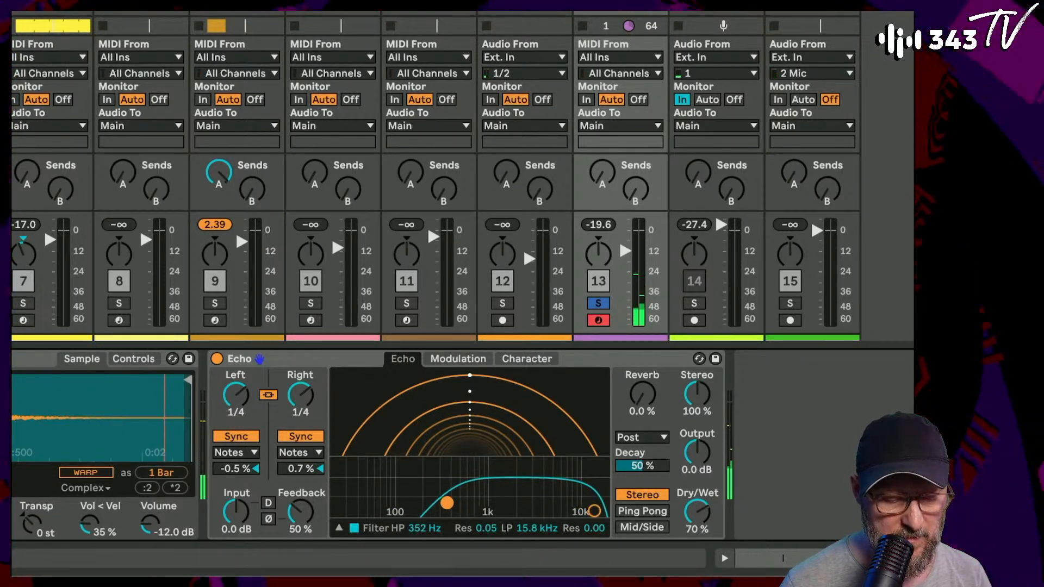
- Lower Echo's dry/wet mix to about 45 % and take the Zap 9 track out of solo
drag(697, 512, 698, 539)
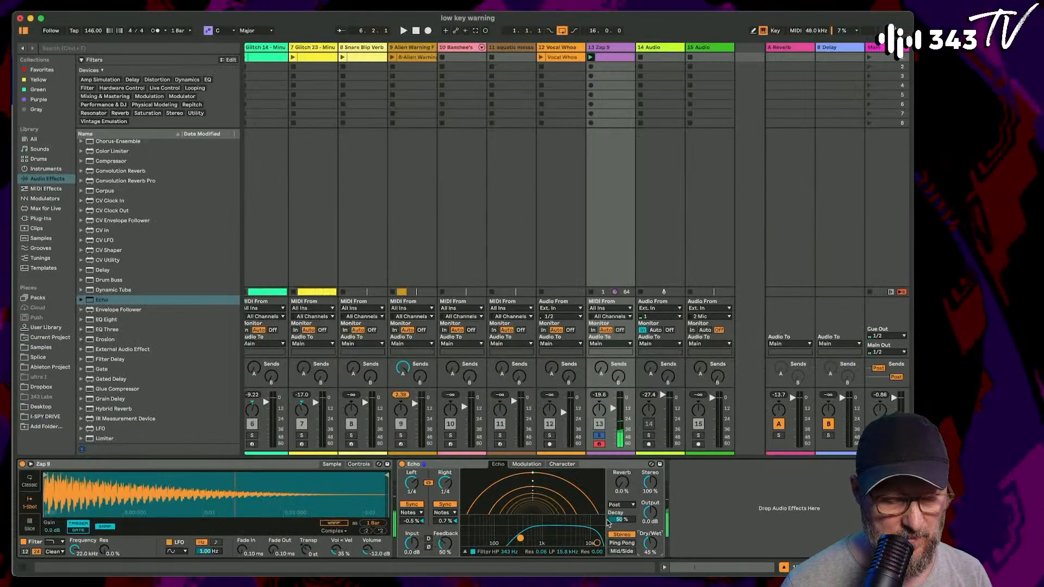
click(599, 436)
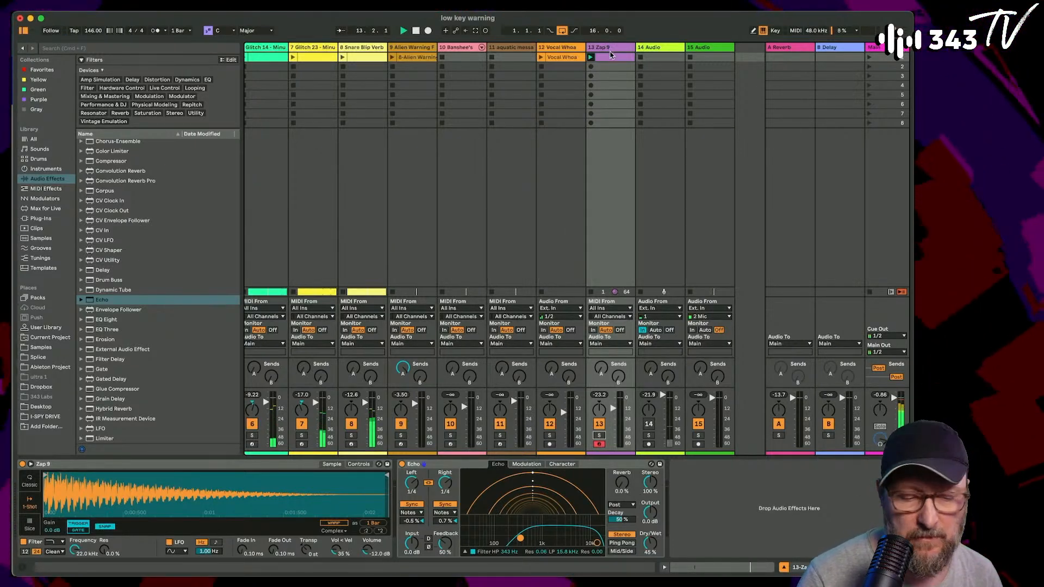
- Open the Zap 9 clip in an enlarged note editor and examine where its notes are placed
click(611, 56)
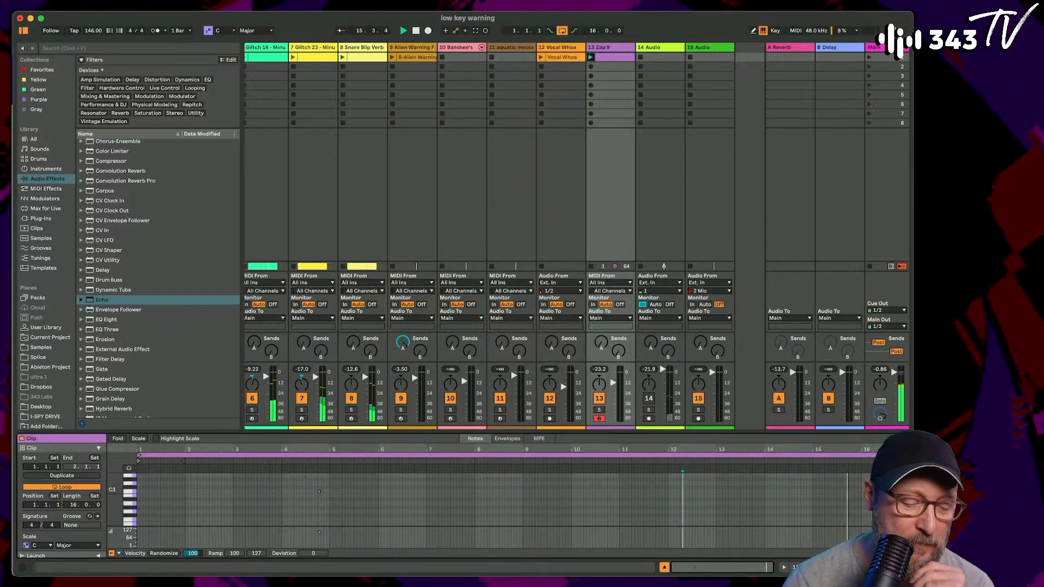
drag(471, 433, 471, 351)
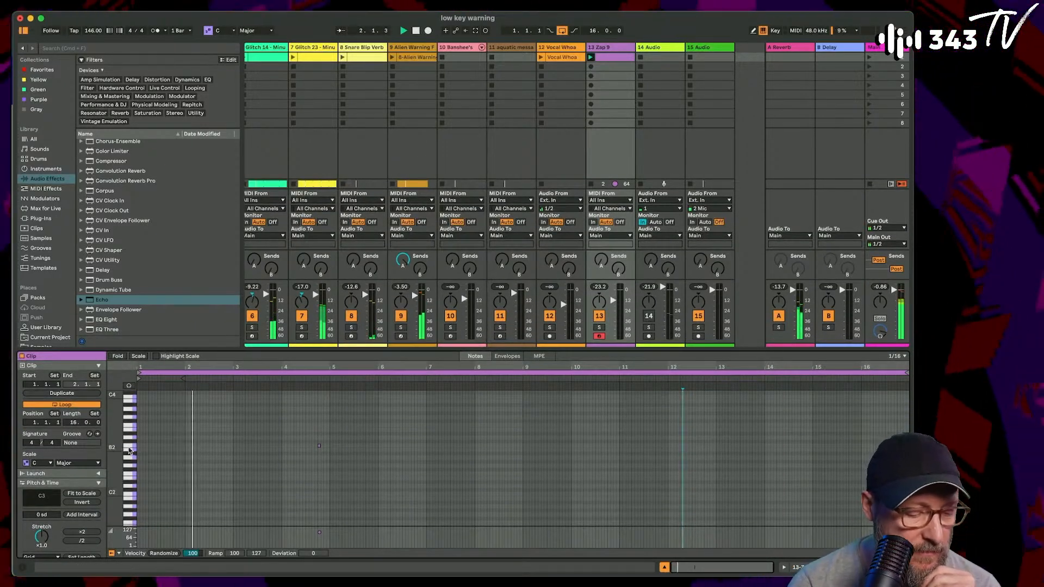
scroll(415, 480, up, 3)
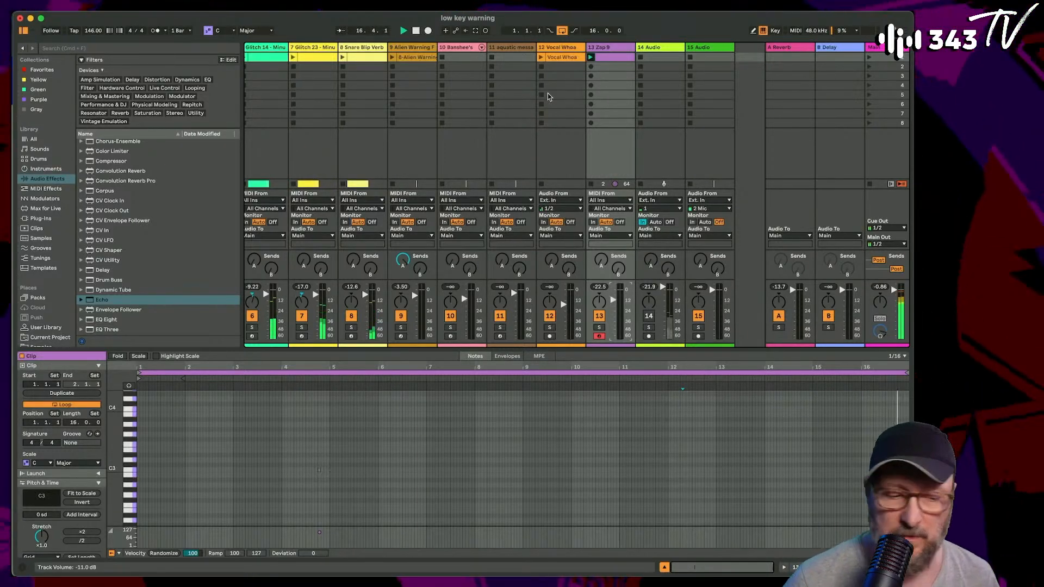
- Select the aquatic message track, arm it for recording, and raise its volume to about 1 dB
scroll(506, 147, left, 2)
scroll(506, 146, left, 1)
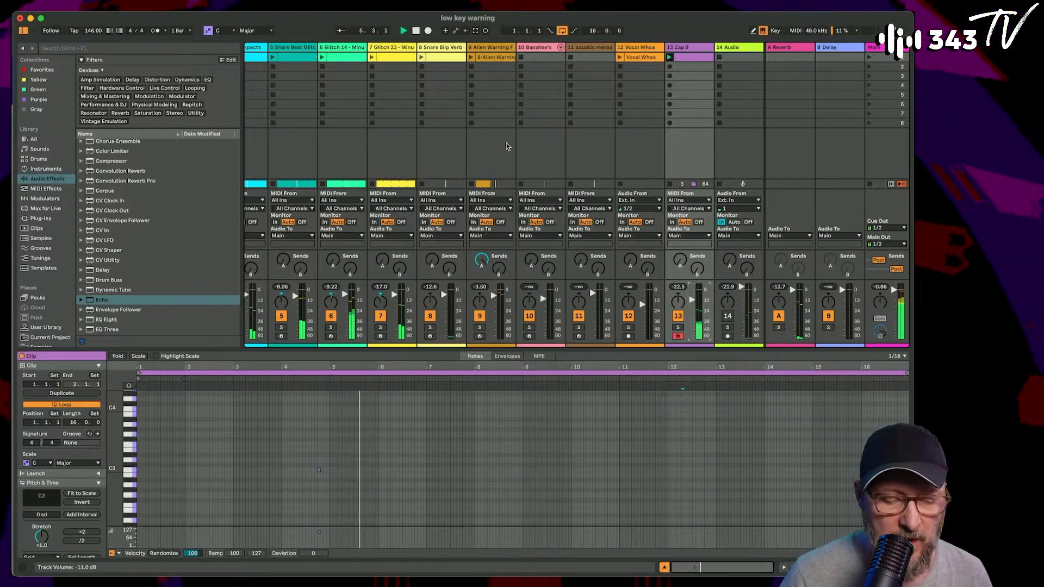
click(595, 57)
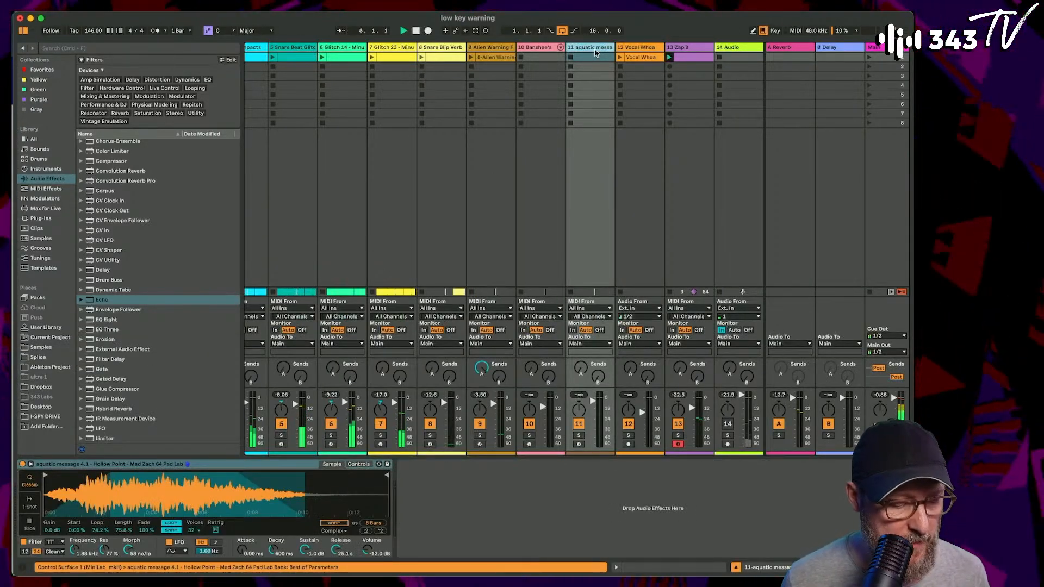
click(579, 444)
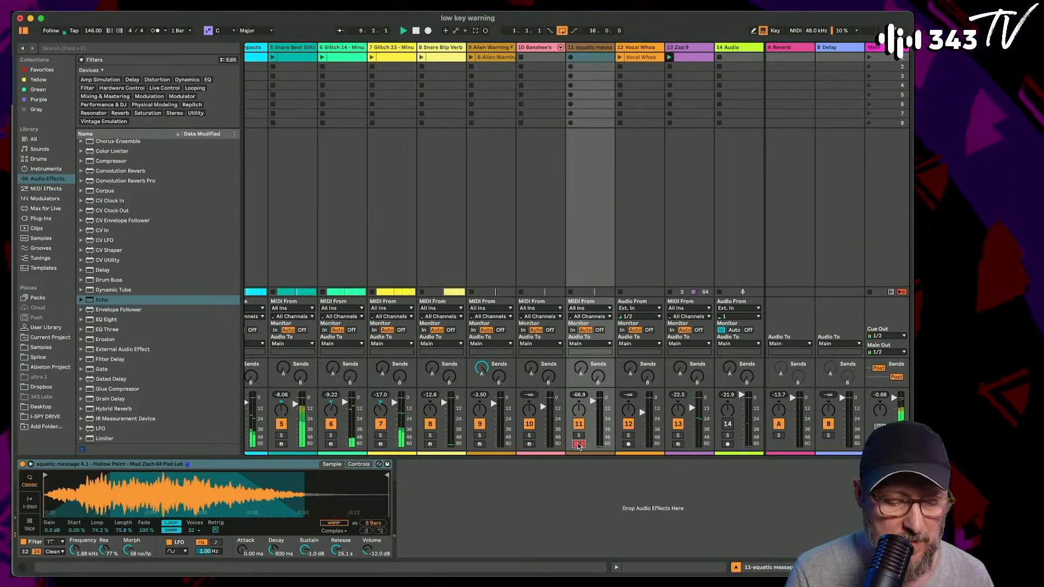
drag(597, 404, 592, 396)
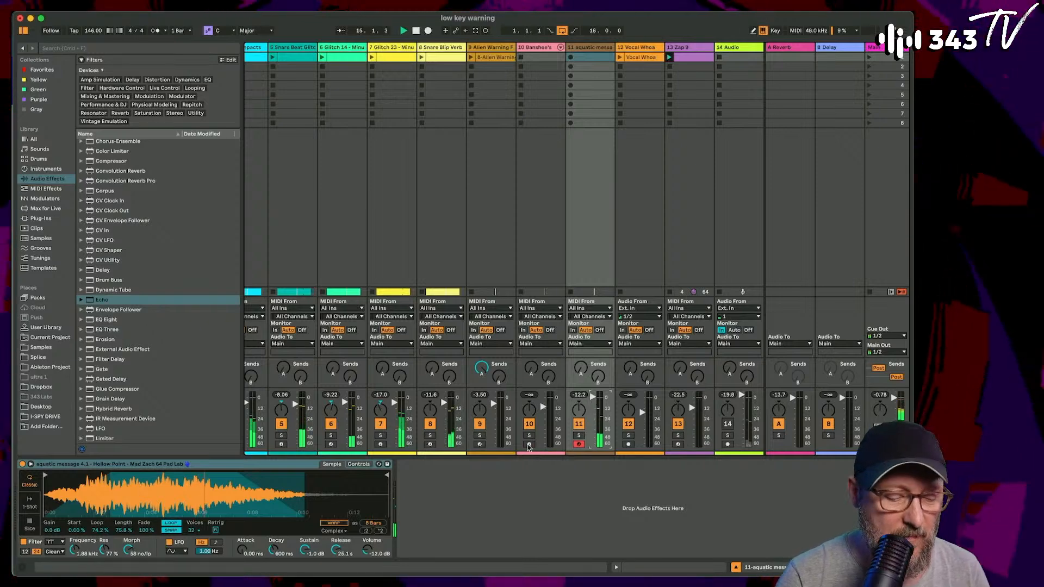
- Select the Banshee's Wail track, arm it, and locate its instrument preset in the browser through hot-swap
click(541, 49)
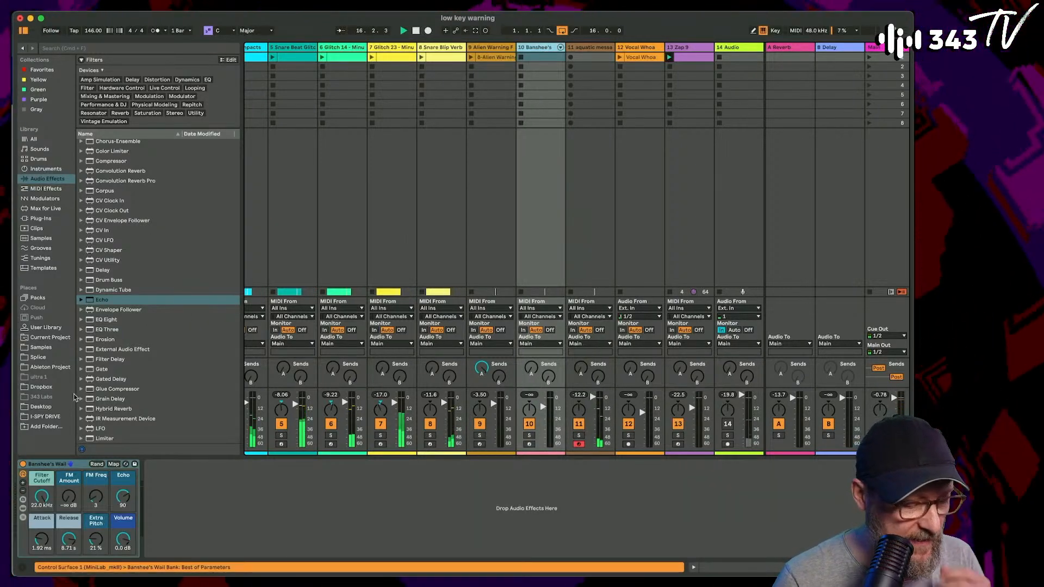
click(125, 463)
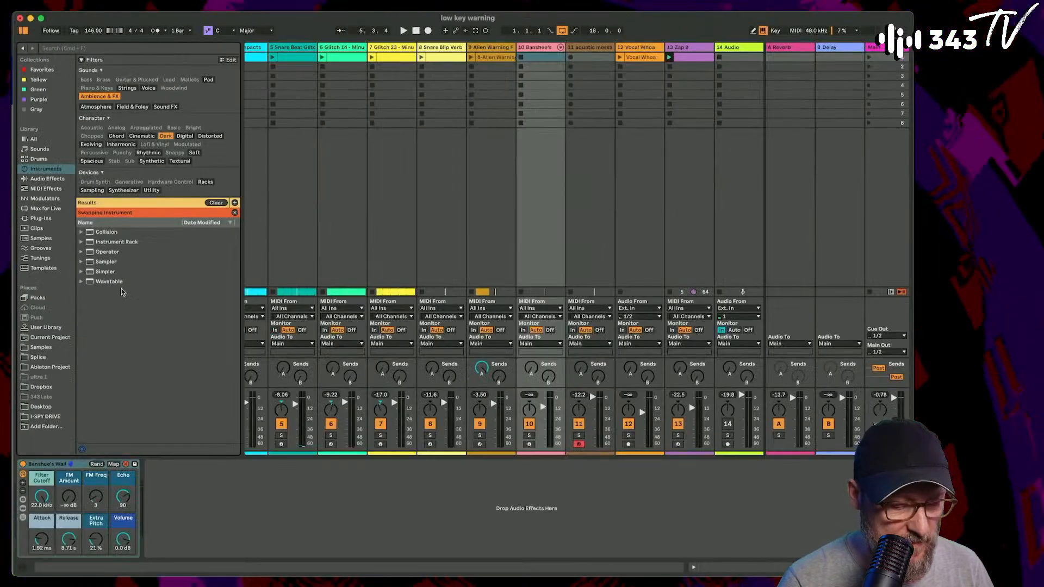
click(125, 465)
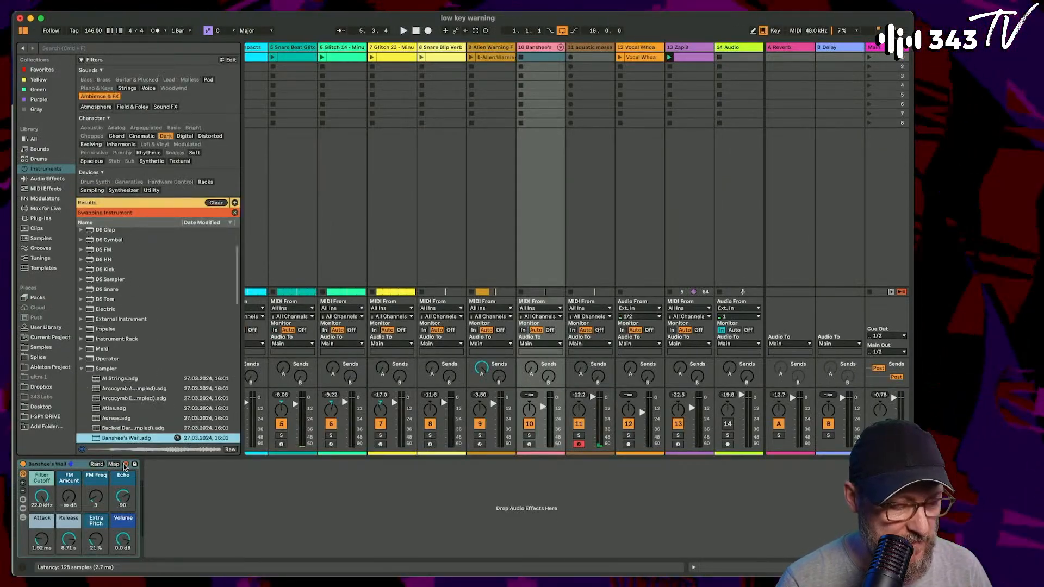
click(529, 444)
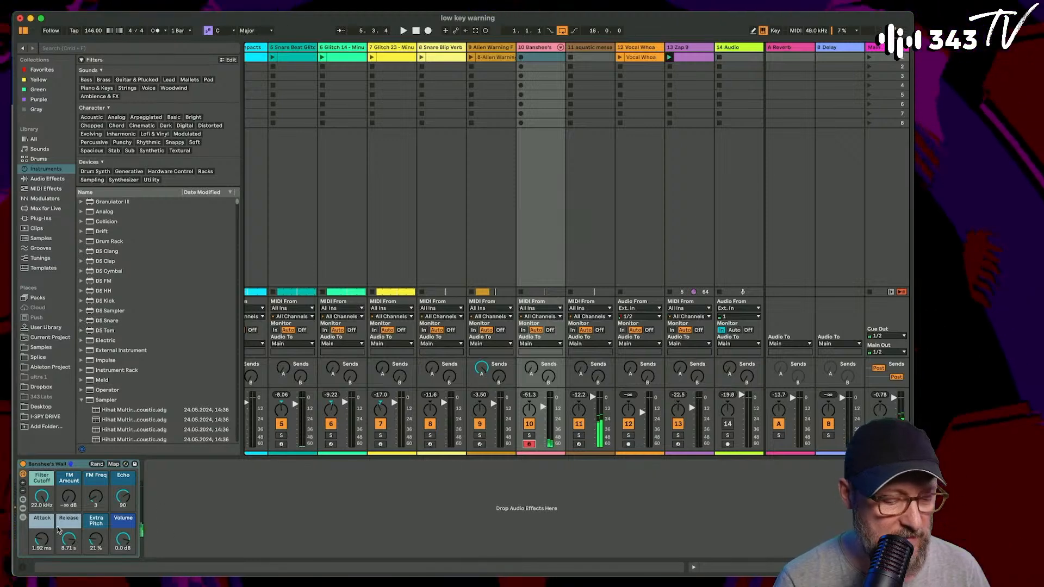
click(125, 465)
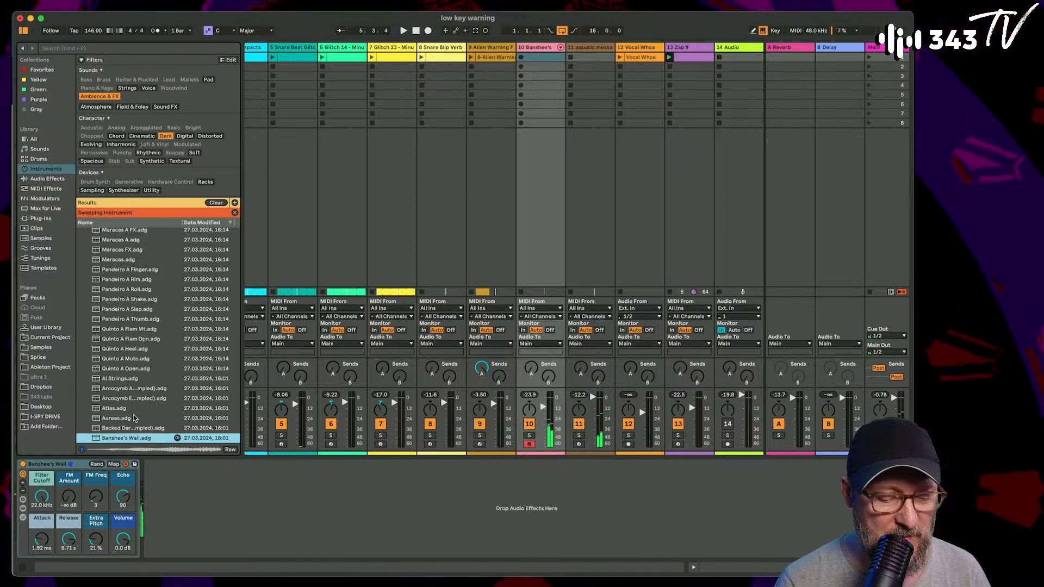
- Start playback, re-arm the Banshee's Wail track for recording, and raise its volume
click(530, 446)
key(space)
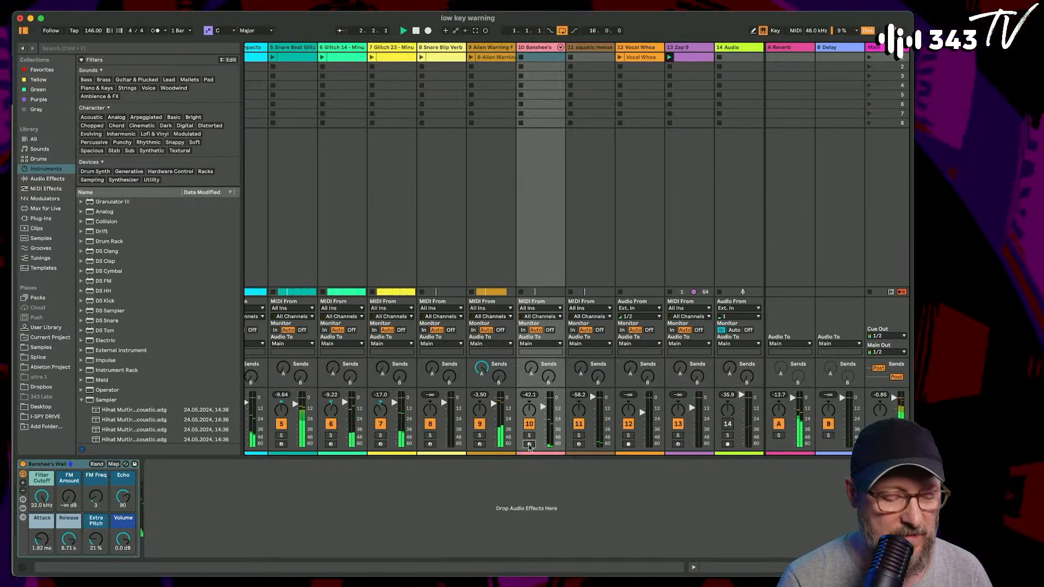
click(530, 444)
drag(543, 400, 544, 393)
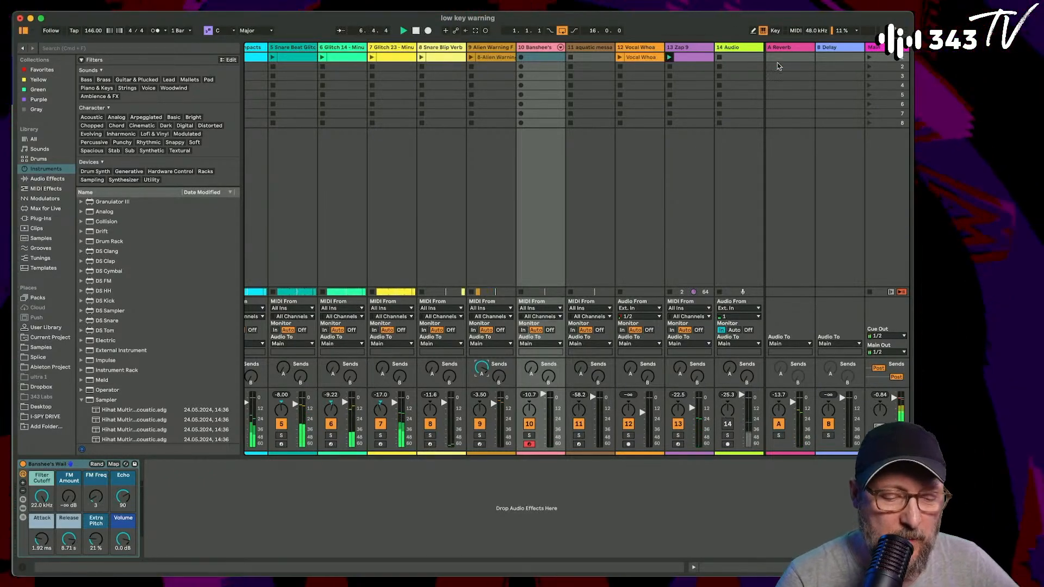
- Select the Zap 9 track and switch off its Echo effect
click(687, 49)
click(402, 463)
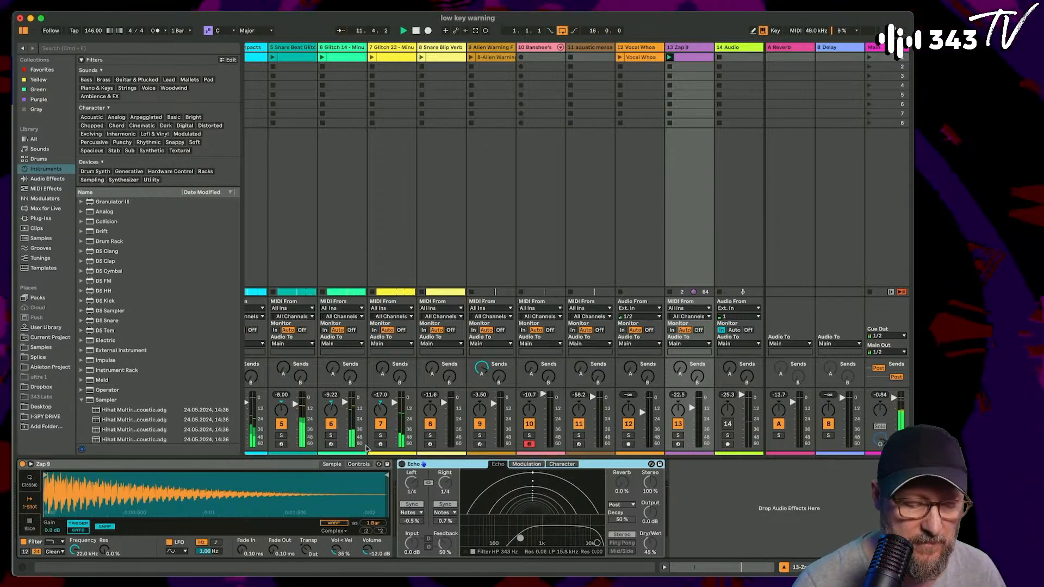
- Show the arrangement, stop playback, and examine the first two bars of the drum and glitch tracks up close
scroll(492, 172, left, 5)
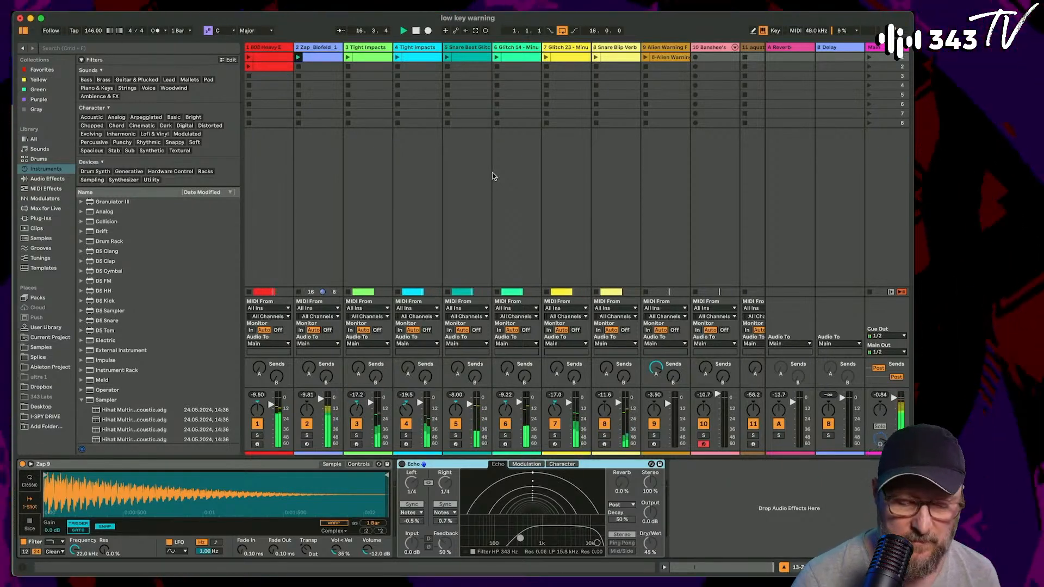
key(Tab)
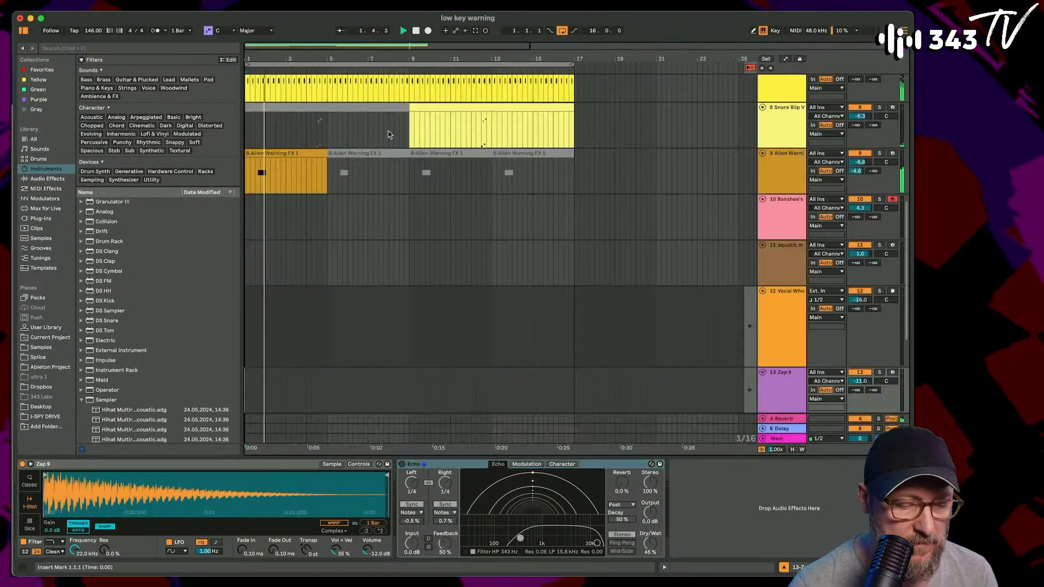
scroll(330, 144, up, 10)
key(space)
drag(259, 58, 265, 92)
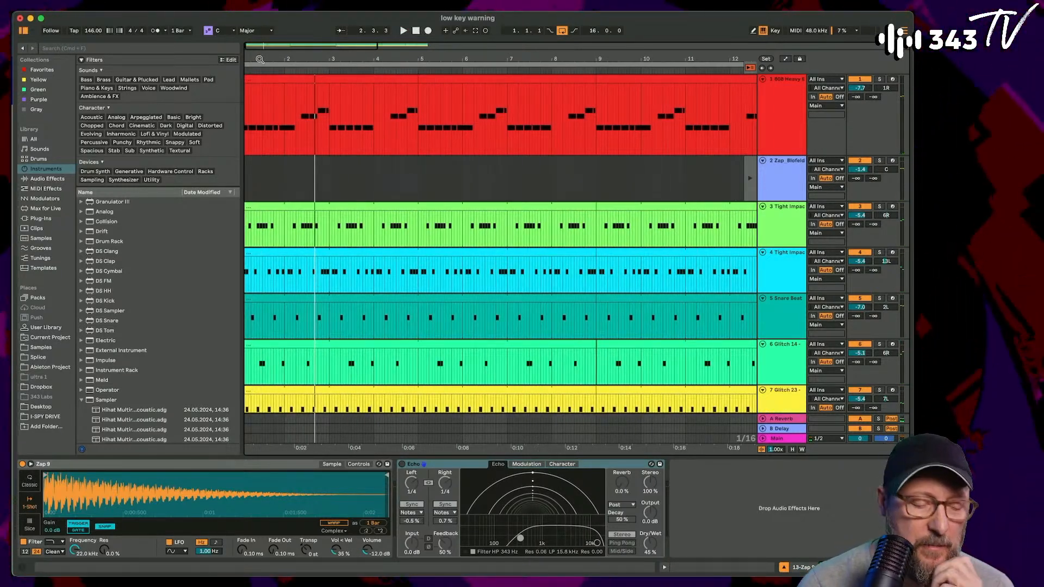
scroll(354, 278, down, 3)
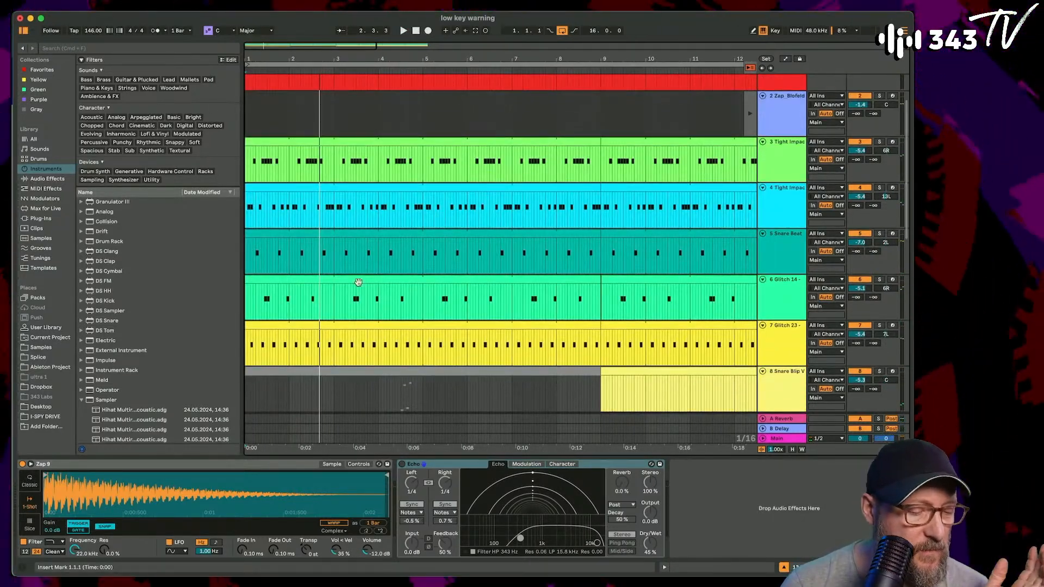
drag(249, 55, 250, 122)
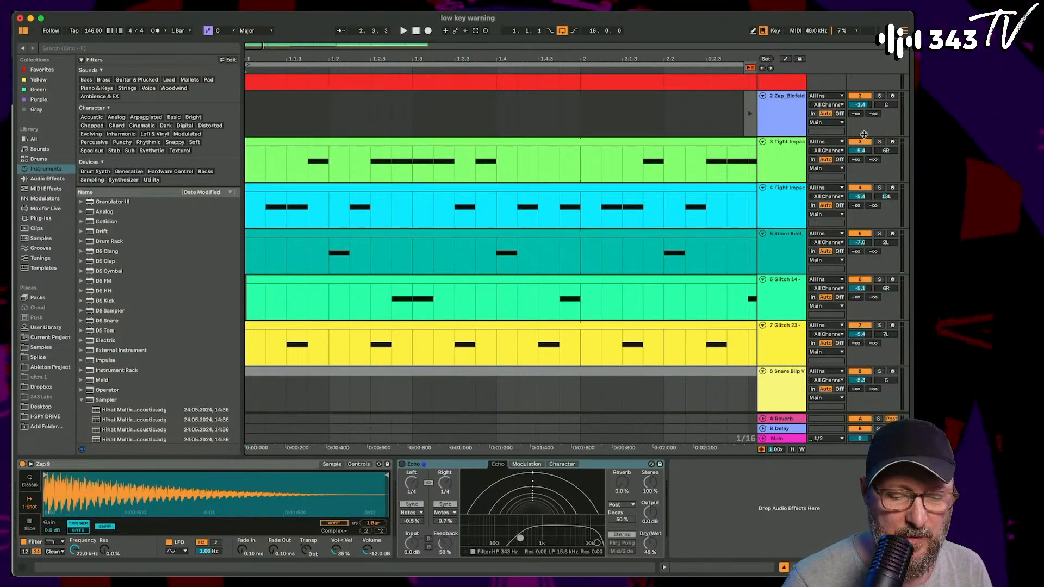
- Play the first Tight Impacts track (track 3) in solo, and audition it together with the Glitch 23 track
click(879, 142)
key(space)
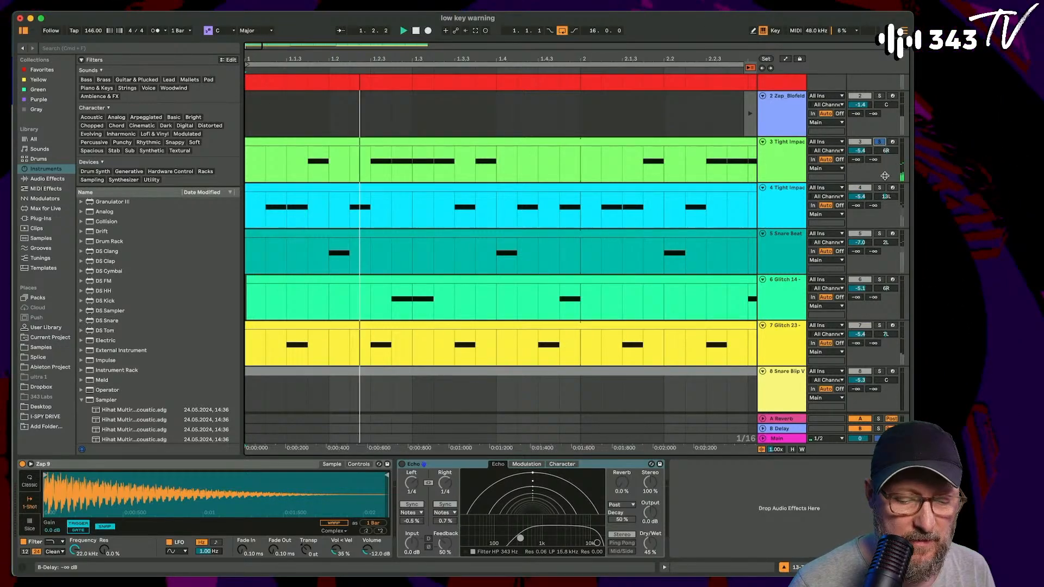
click(878, 328)
click(879, 325)
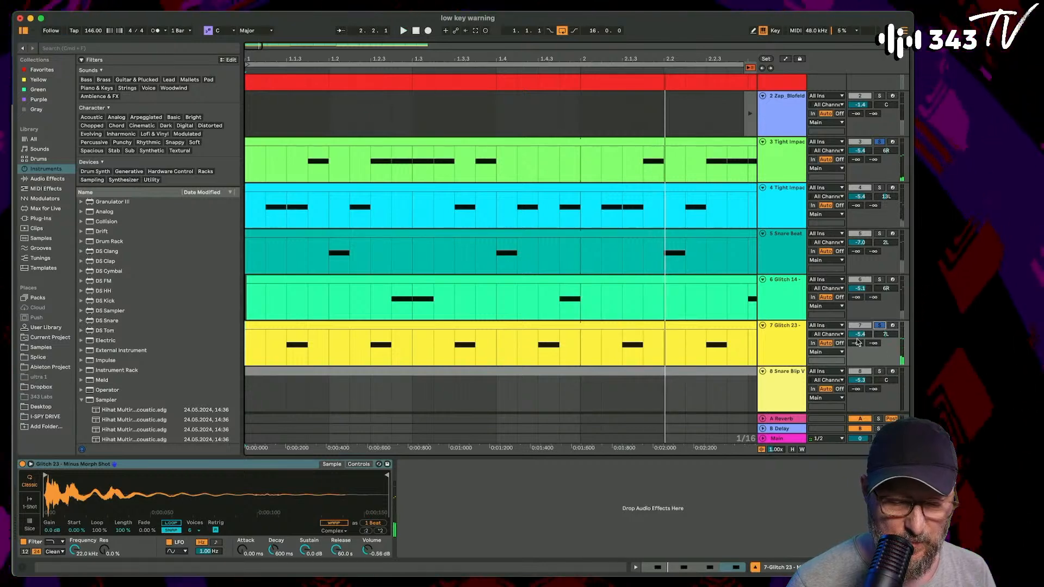
click(878, 325)
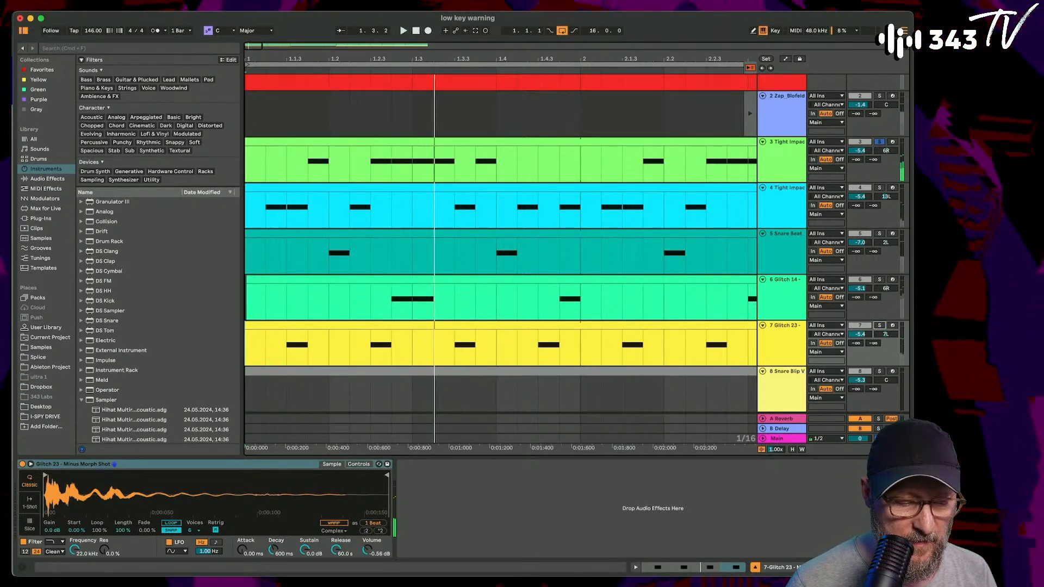
- Add the Snare Beat and Glitch 14 tracks to the solo to audition them, and clear all solos
click(880, 234)
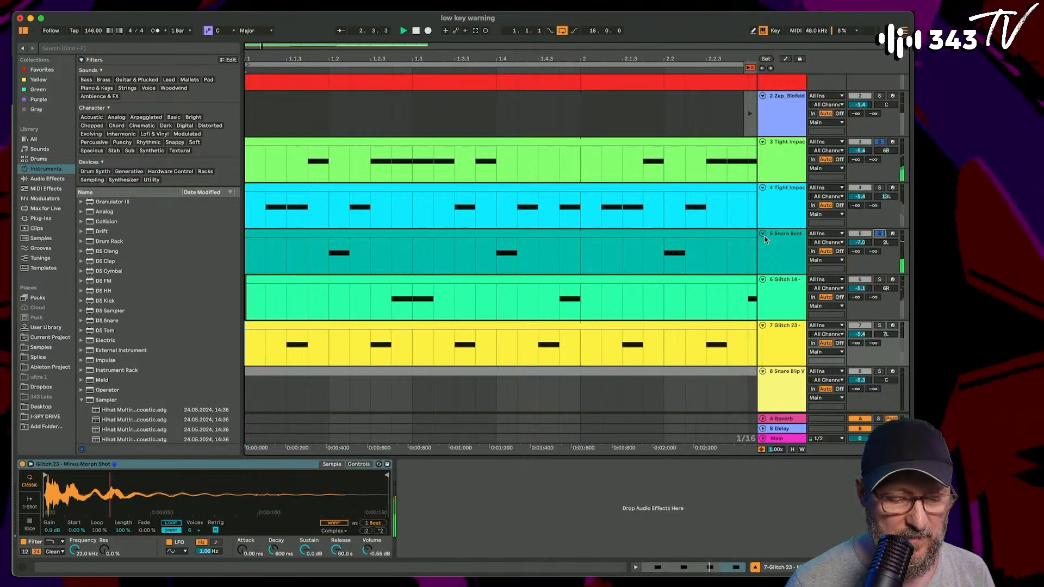
click(879, 279)
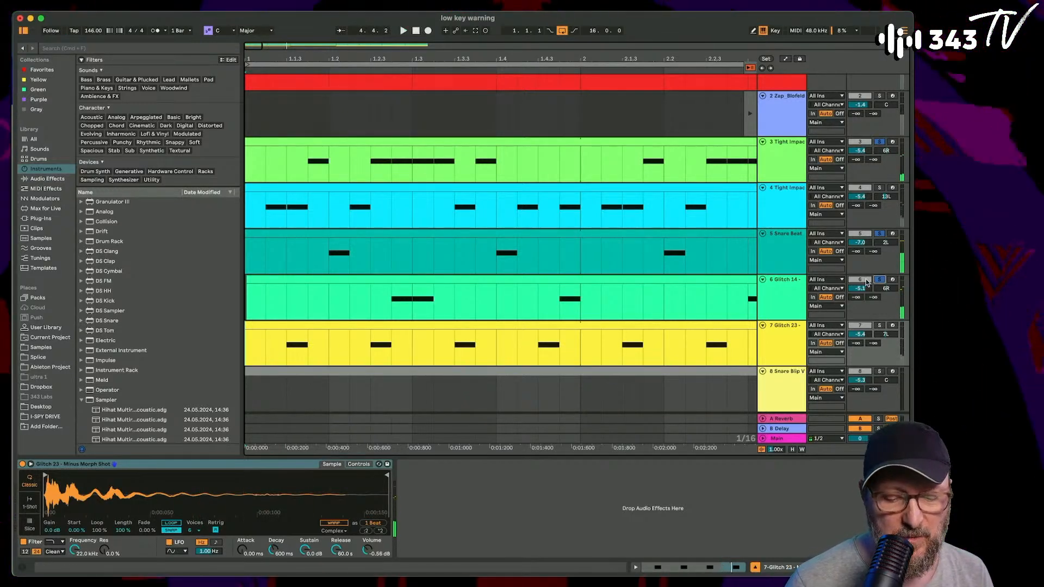
click(881, 280)
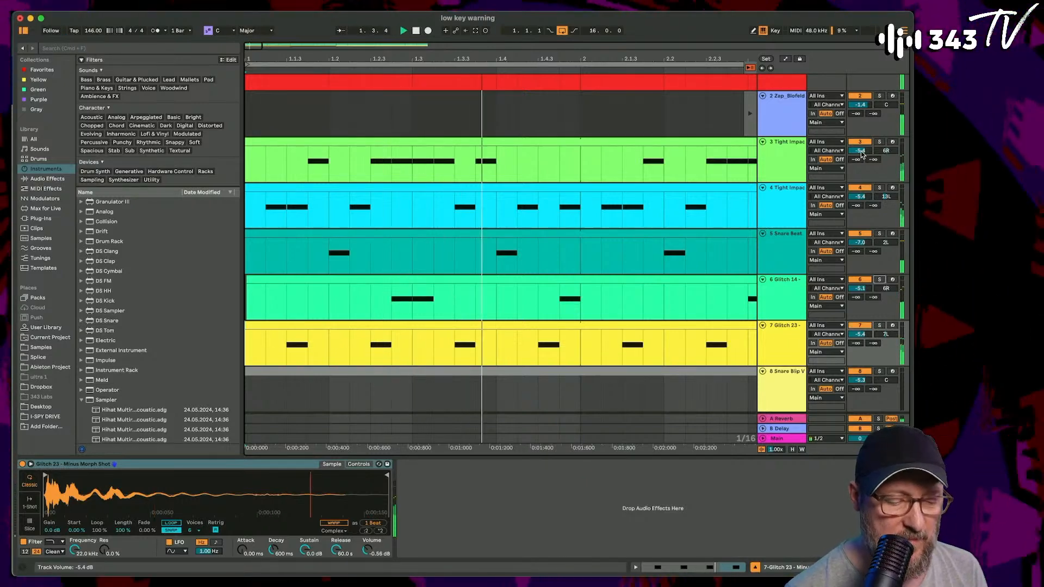
- Return to the session view, mute the Glitch 23 track, and compare the mix with Snare Beat muted and unmuted
key(Tab)
scroll(640, 206, right, 5)
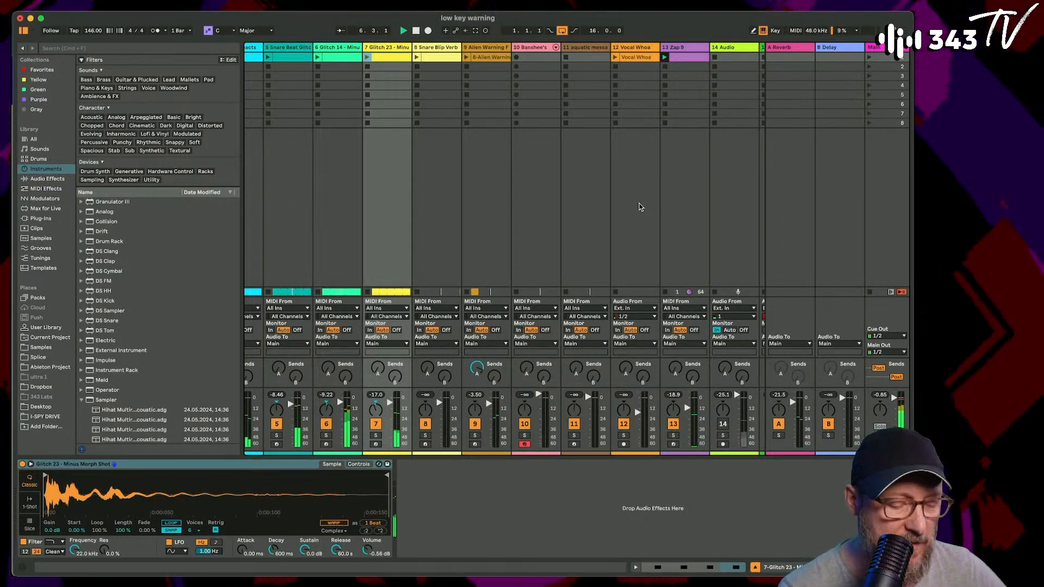
scroll(543, 234, left, 5)
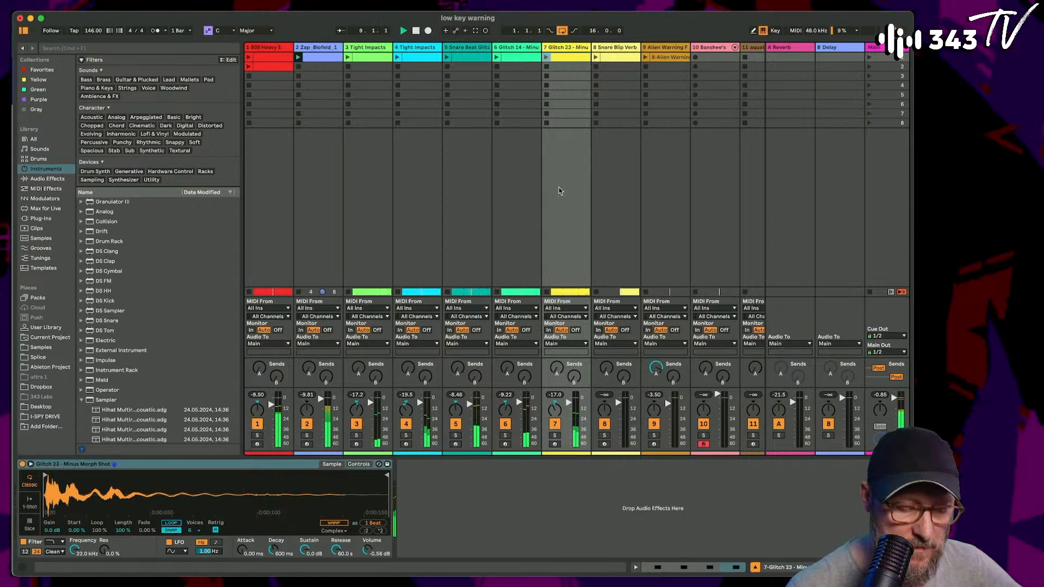
click(555, 424)
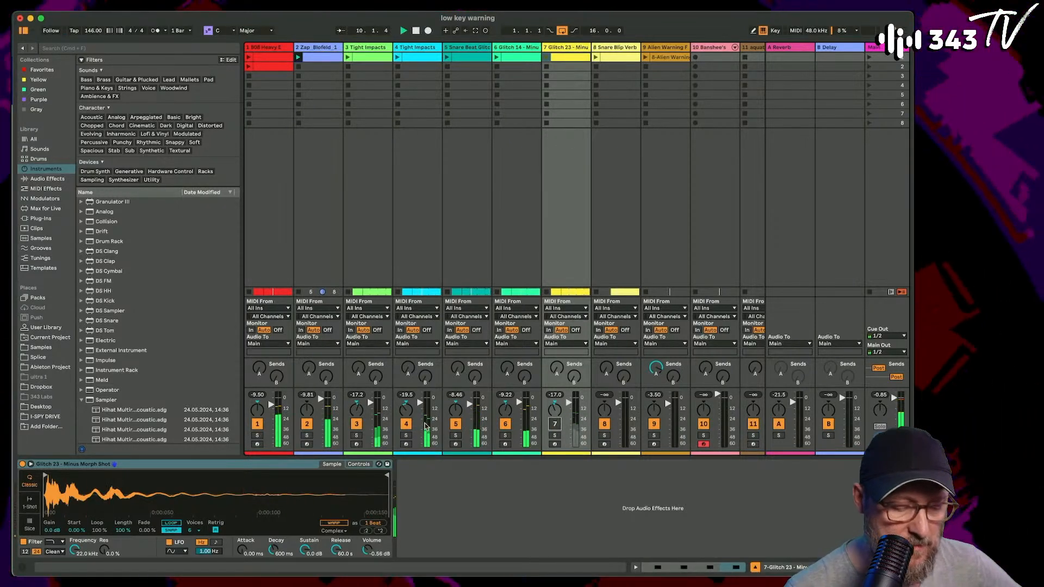
click(456, 425)
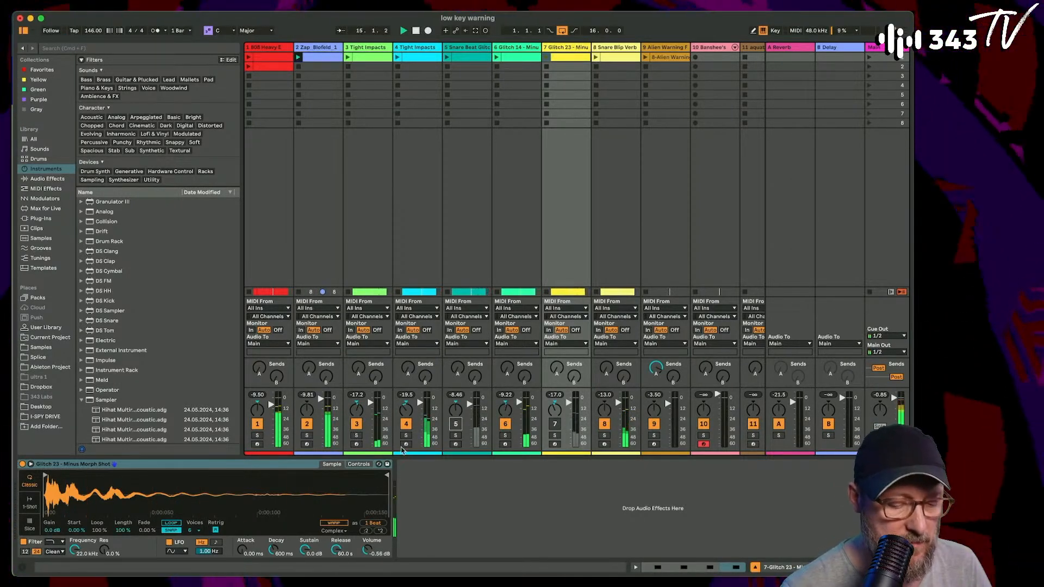
click(456, 424)
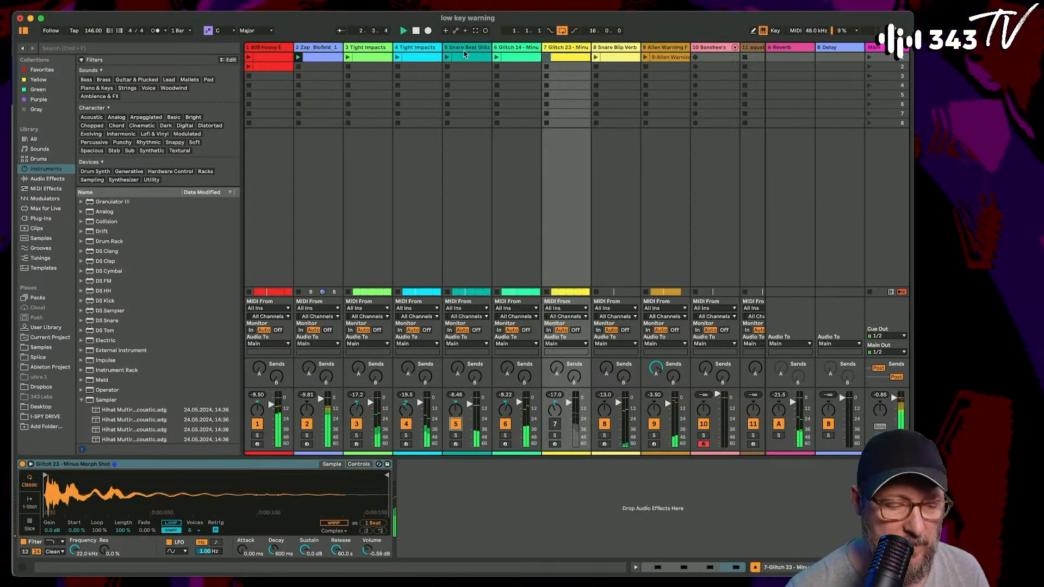
- Solo the Snare Beat Glitch track, toggle its Permut8 effect to compare the sound, and clear the solo
click(467, 47)
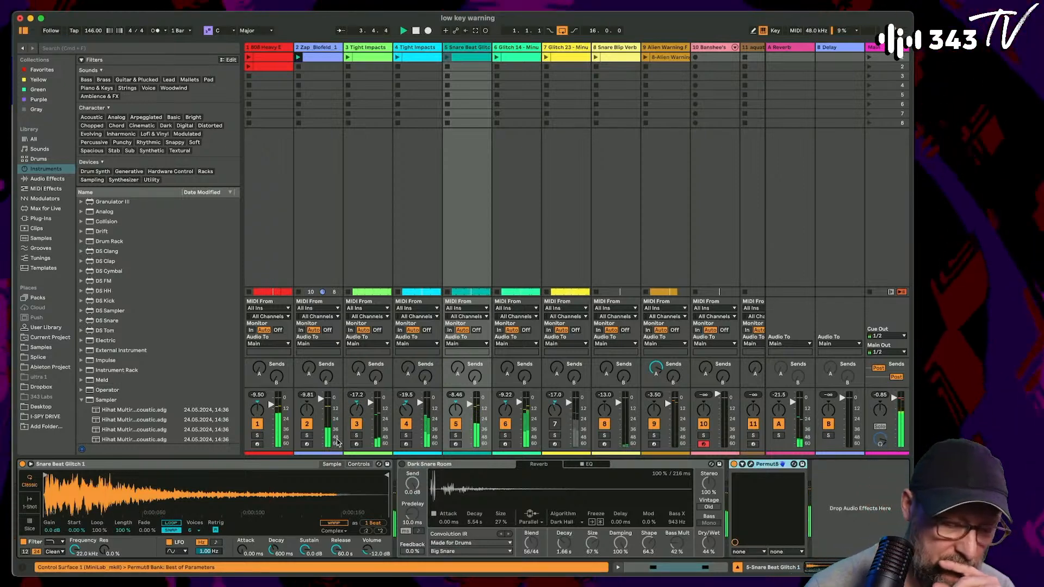
mouse_move(445, 575)
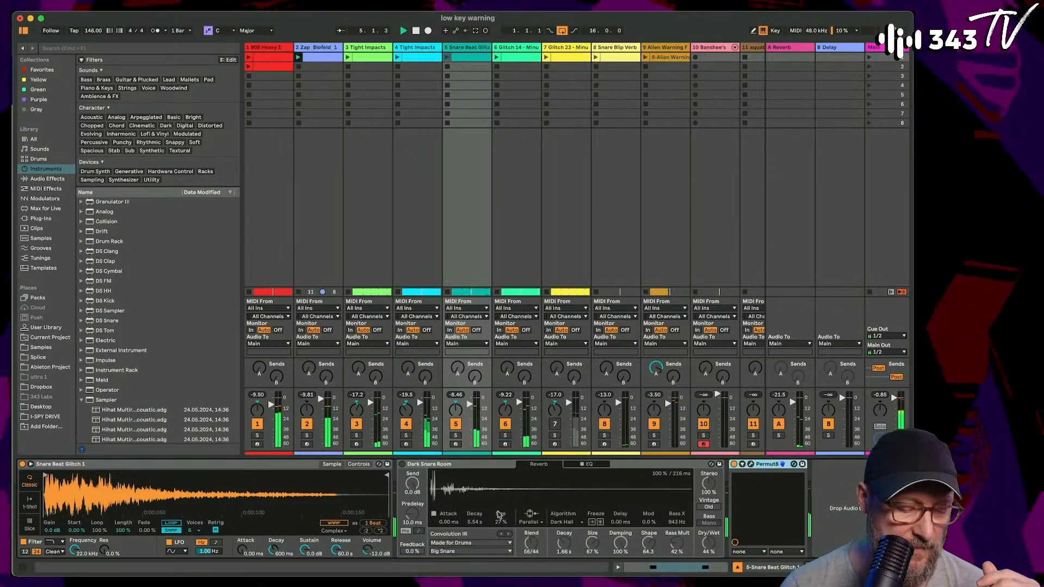
click(456, 435)
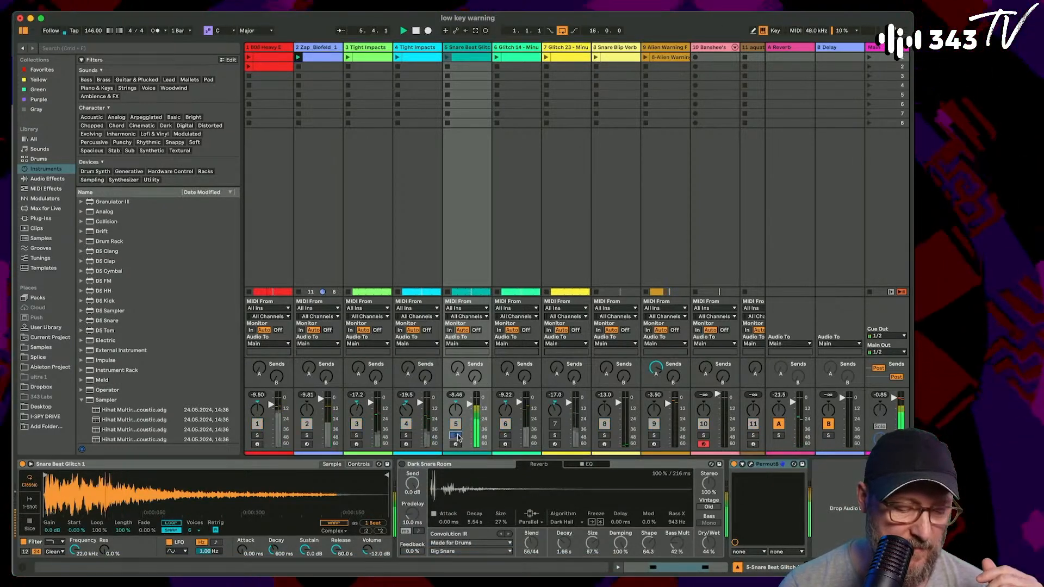
click(734, 465)
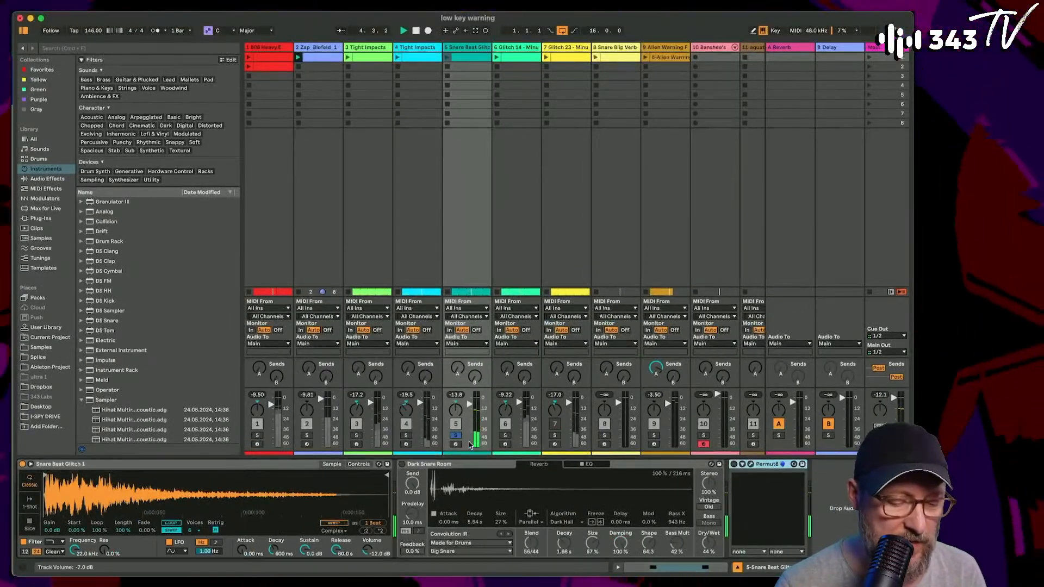
click(456, 436)
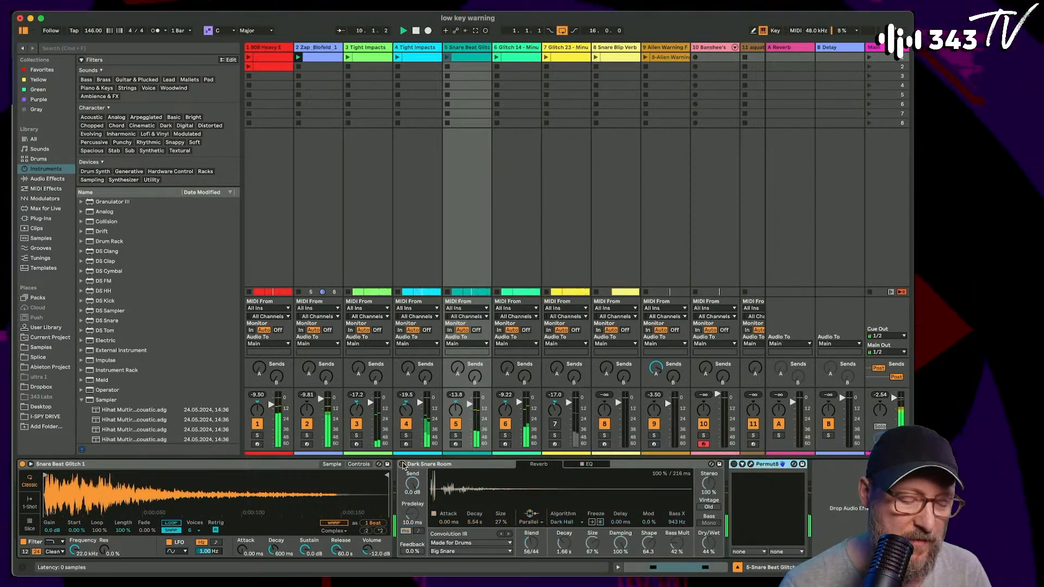
- Show the Permut8 interface on the Snare Beat Glitch track, close it, and play the mix again
click(751, 464)
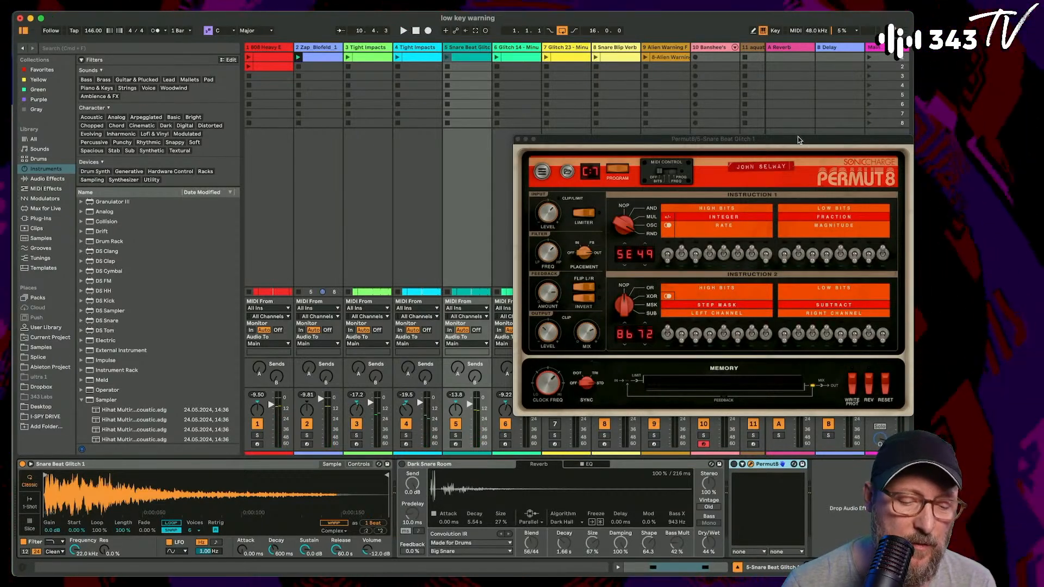
drag(798, 140, 558, 126)
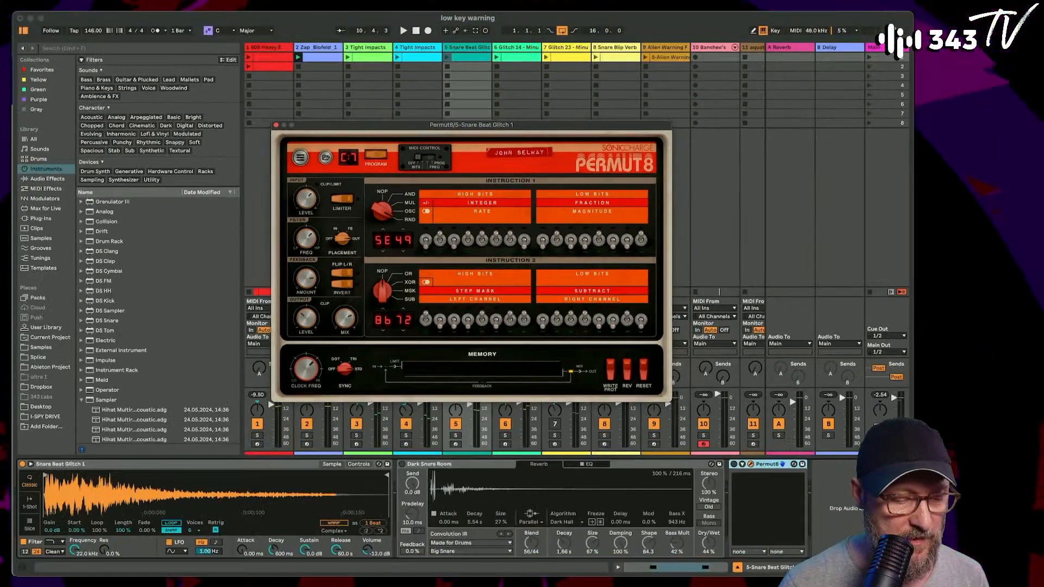
click(276, 126)
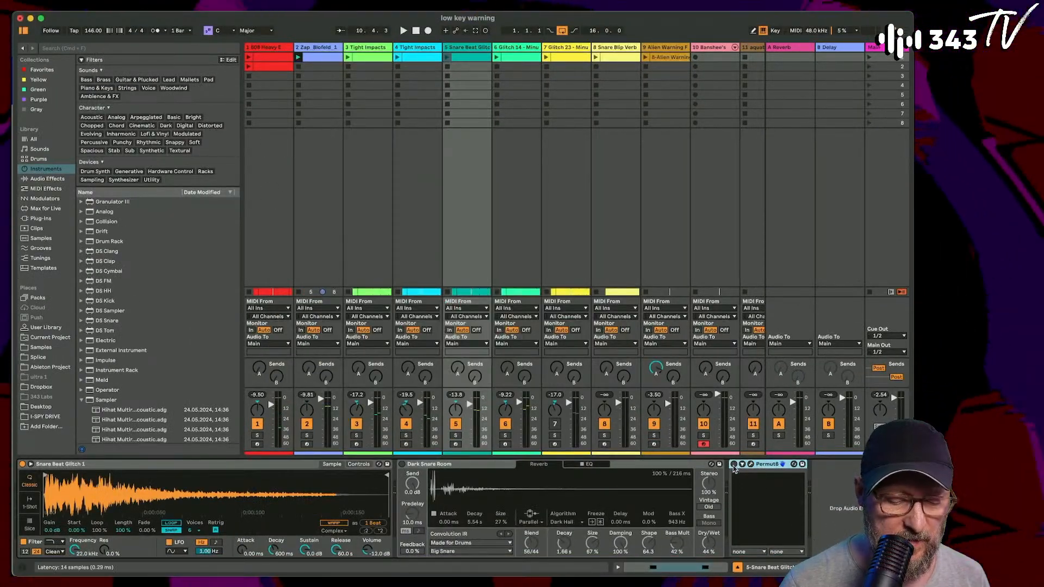
key(space)
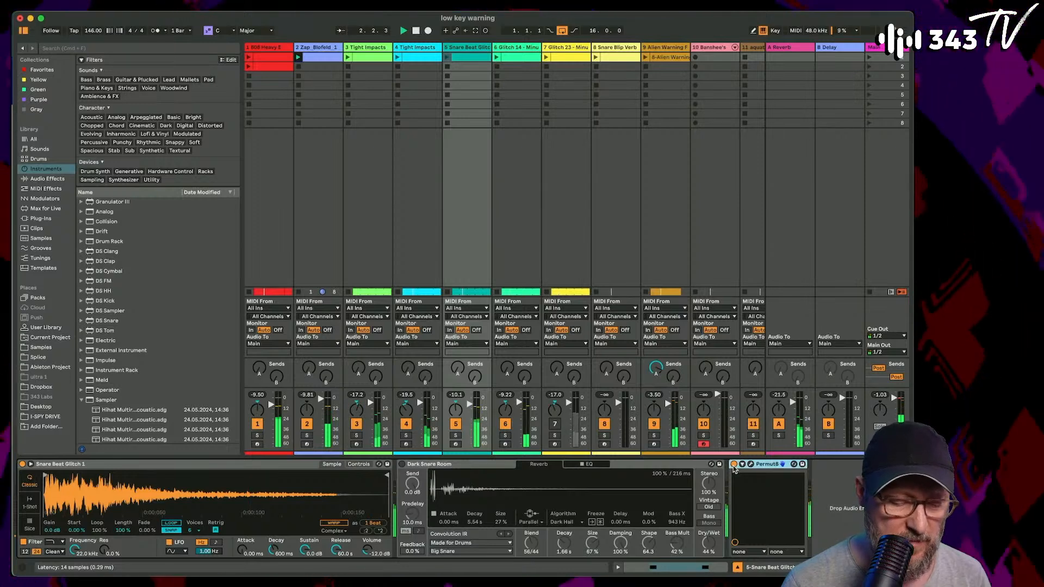
- Lower the Permut8 mix to 0 % wet for comparison, raise it to 62.75 % wet, and close the plug-in
click(750, 463)
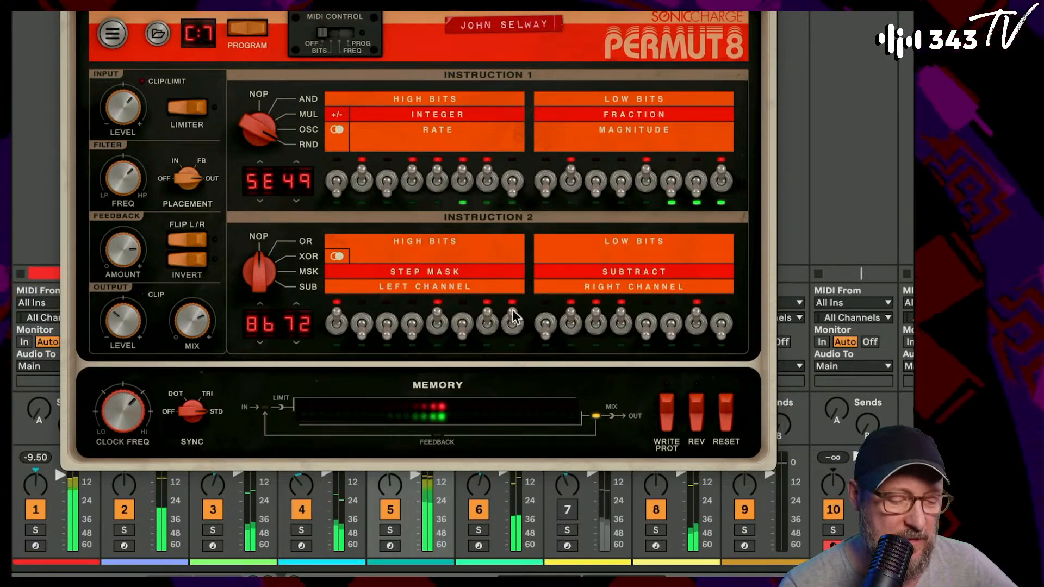
mouse_move(190, 324)
drag(190, 324, 164, 454)
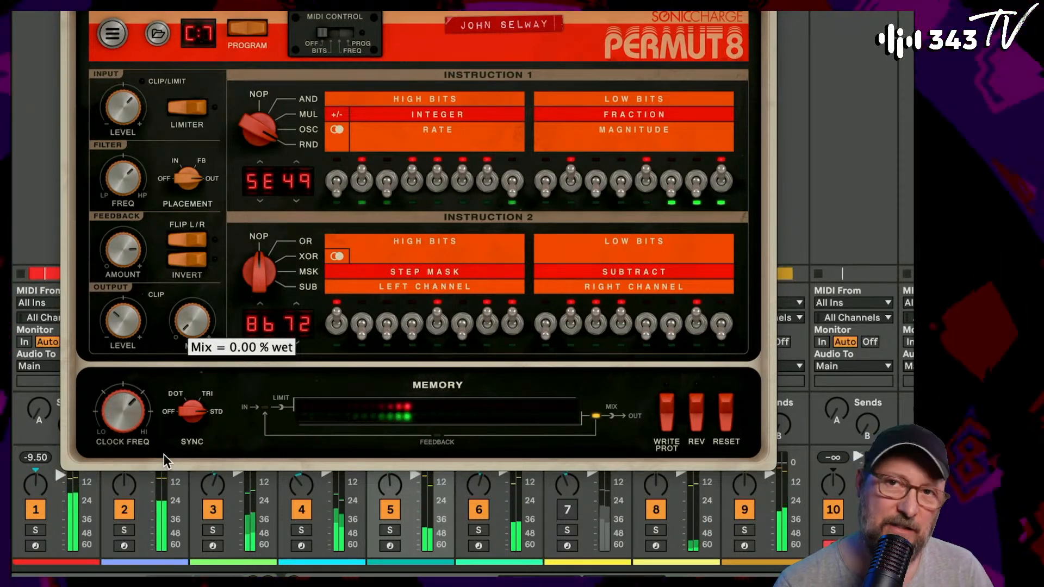
drag(159, 435, 184, 336)
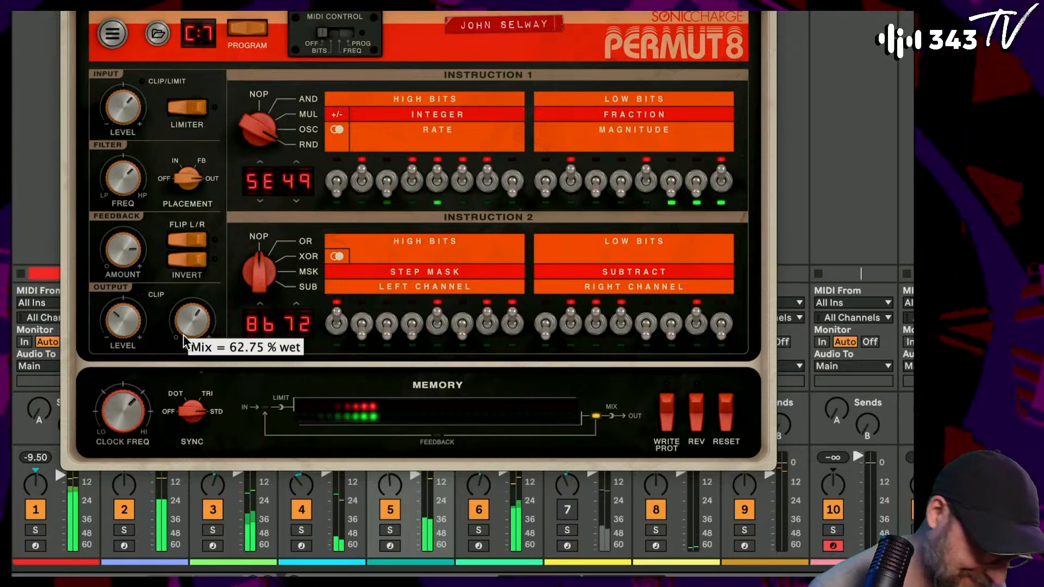
drag(184, 335, 183, 335)
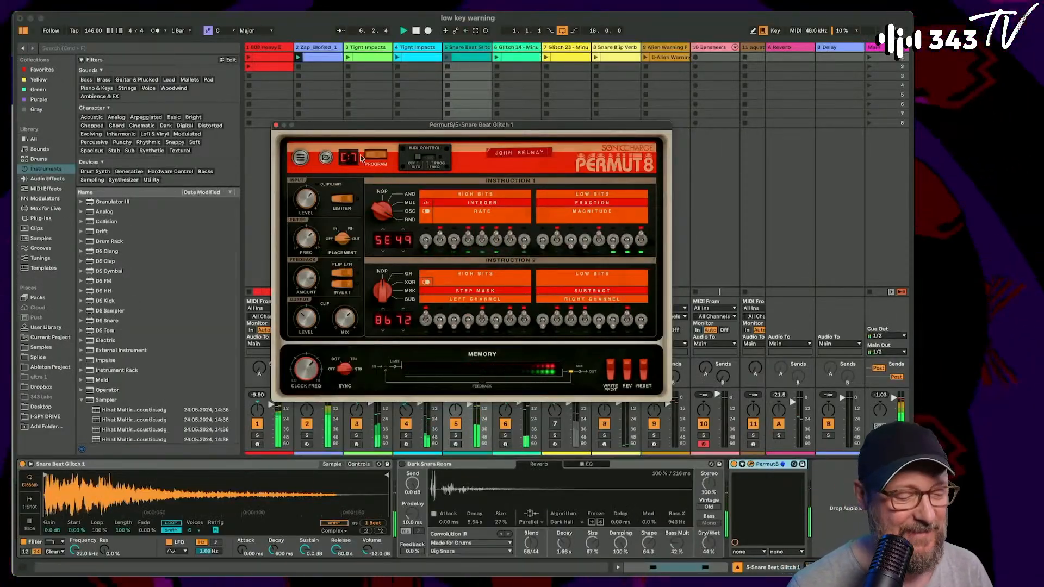
click(277, 124)
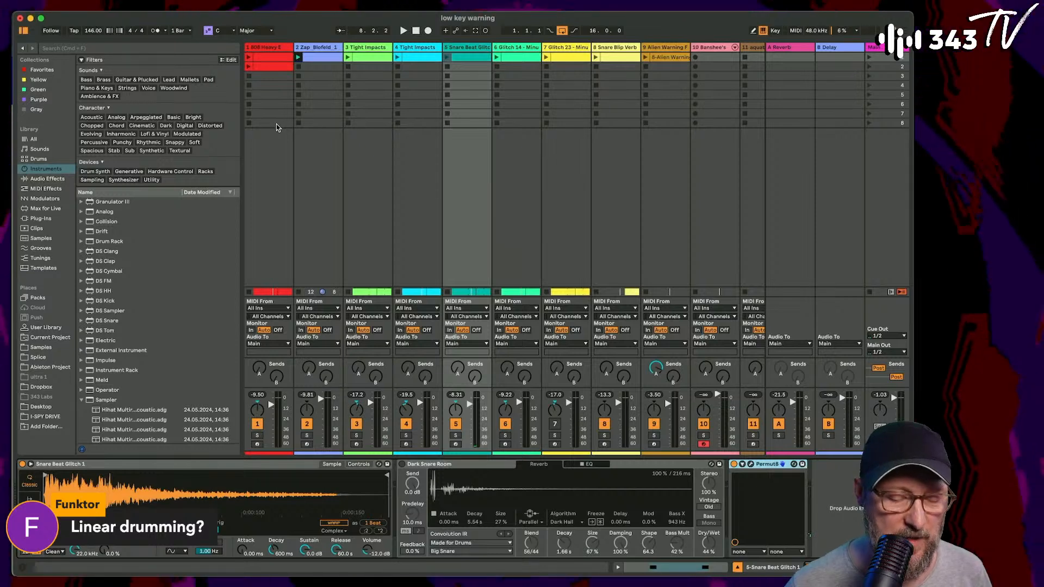
- Replay the mix in the session view and disarm the Banshee's track (track 10)
key(space)
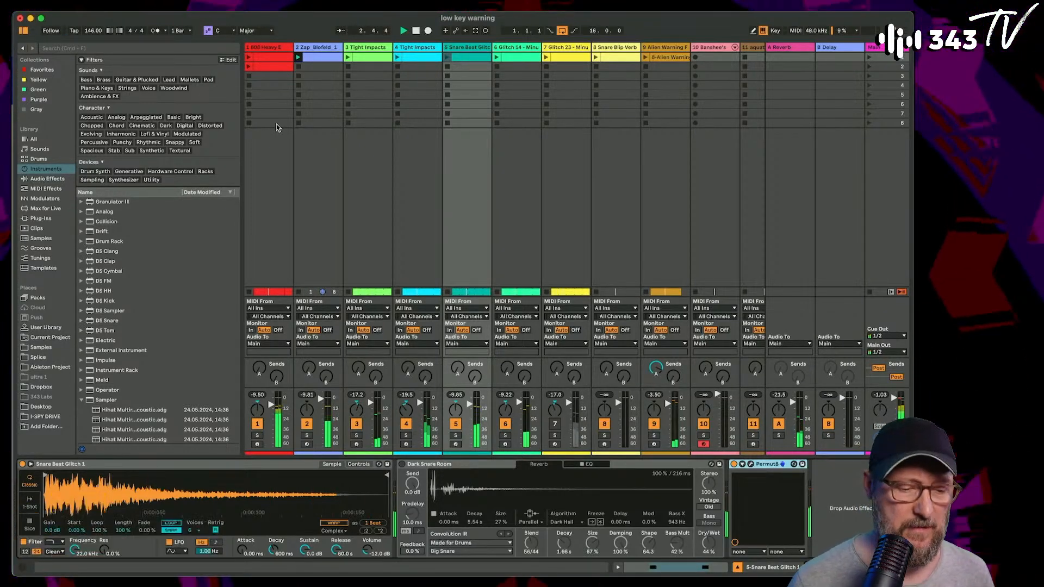
scroll(472, 120, right, 3)
scroll(472, 121, right, 3)
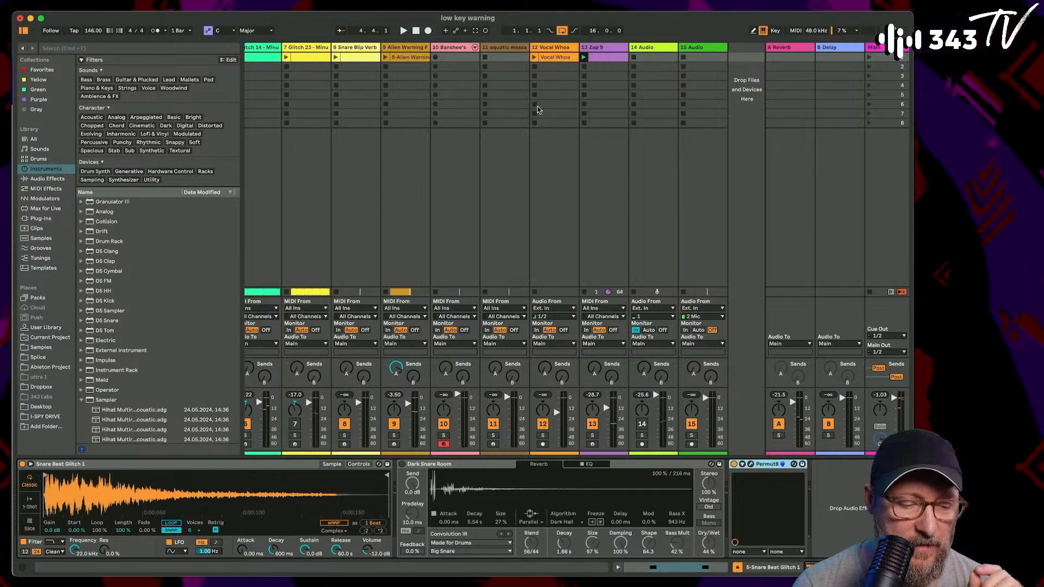
key(space)
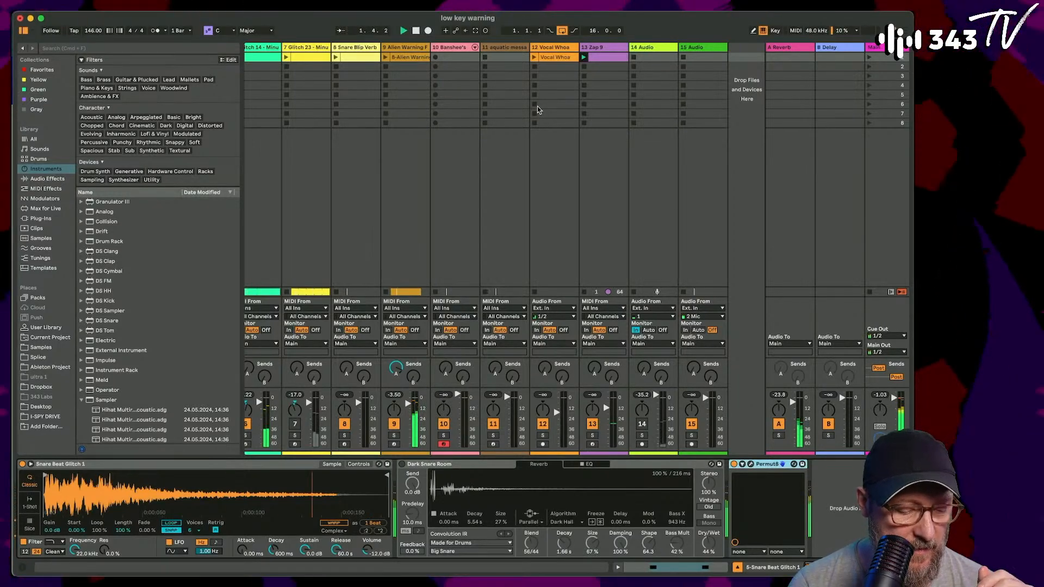
click(444, 444)
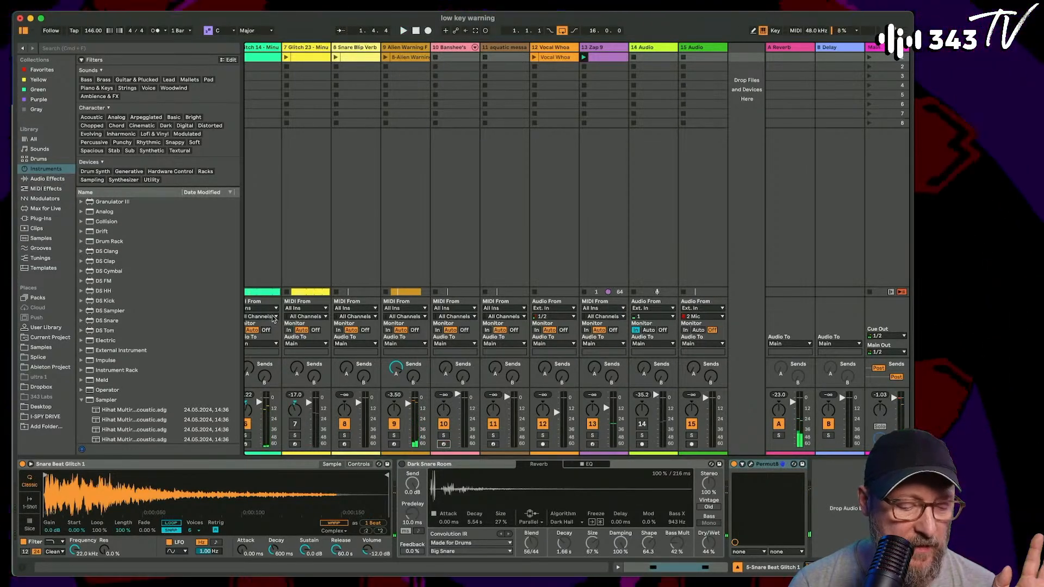
- Examine the drum and glitch patterns in the arrangement, up close and across all 16 bars, and return to the session view
scroll(274, 319, left, 2)
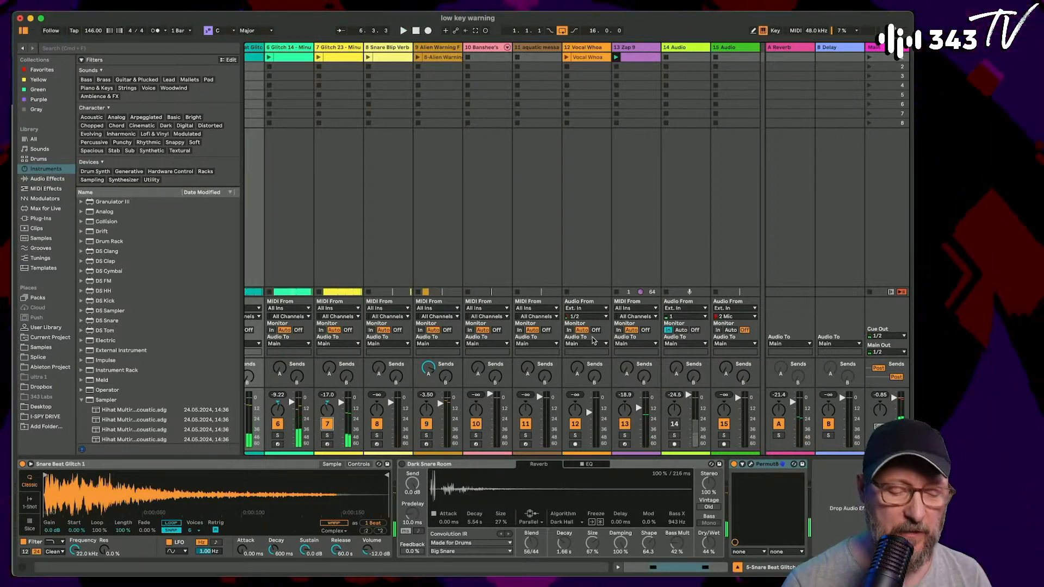
key(Tab)
scroll(435, 195, down, 3)
scroll(419, 186, up, 1)
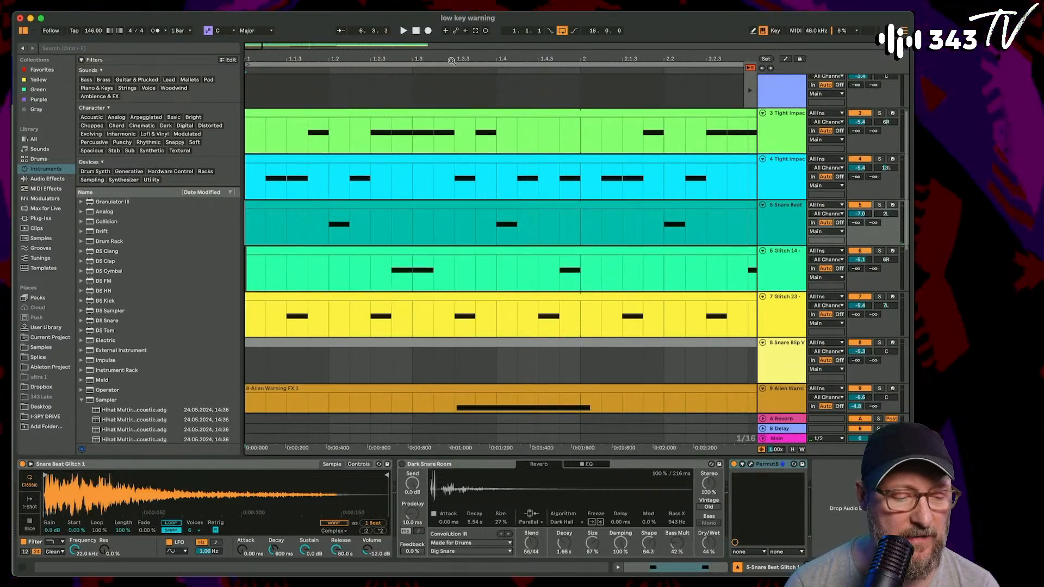
drag(451, 61, 450, 17)
scroll(316, 188, down, 3)
scroll(318, 190, up, 4)
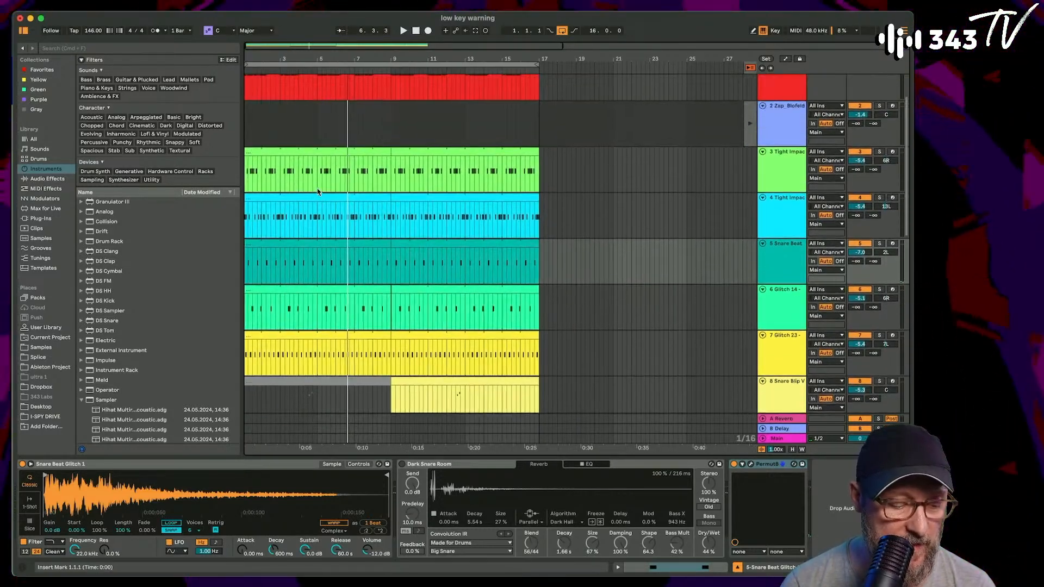
scroll(317, 188, up, 2)
key(Tab)
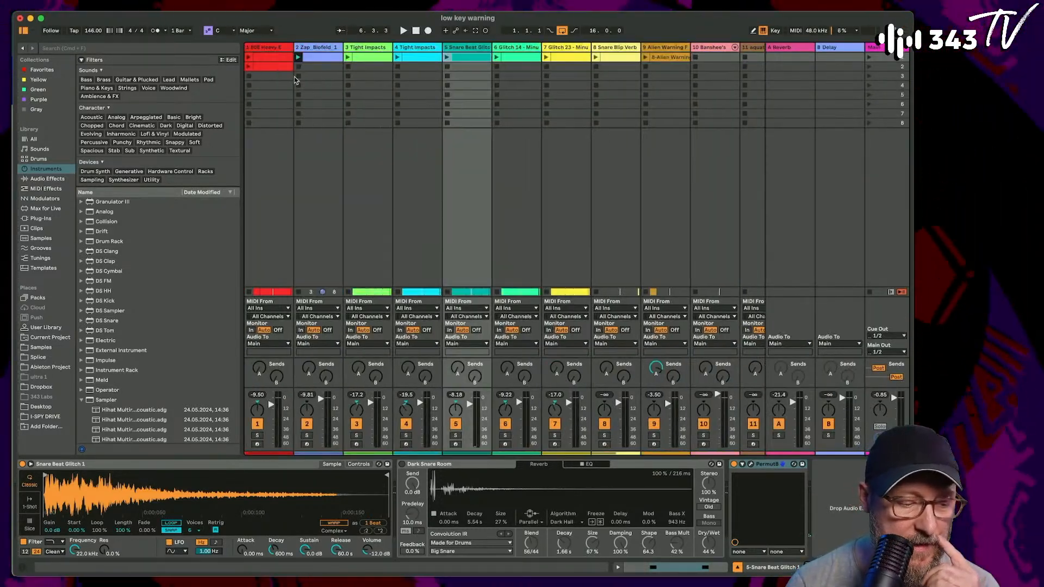
- Launch the clip on the Zap track (track 2) and look over the remaining tracks
click(299, 58)
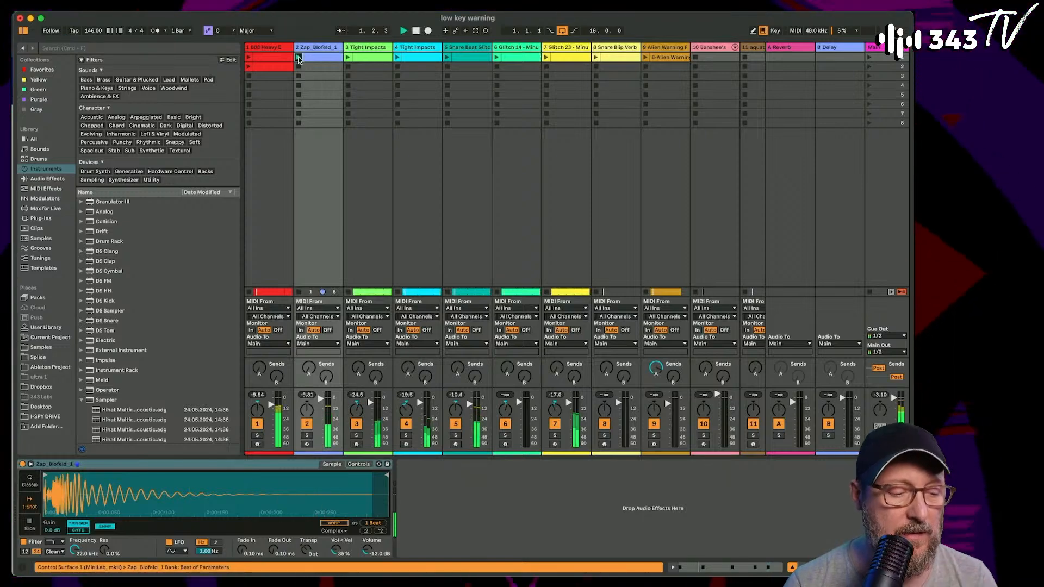
scroll(299, 70, right, 5)
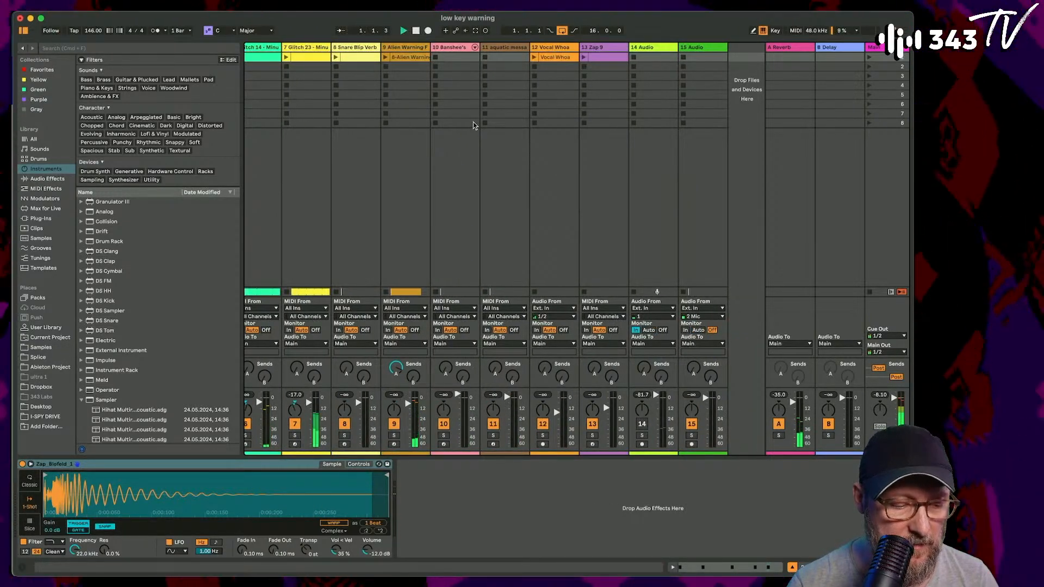
scroll(473, 122, left, 5)
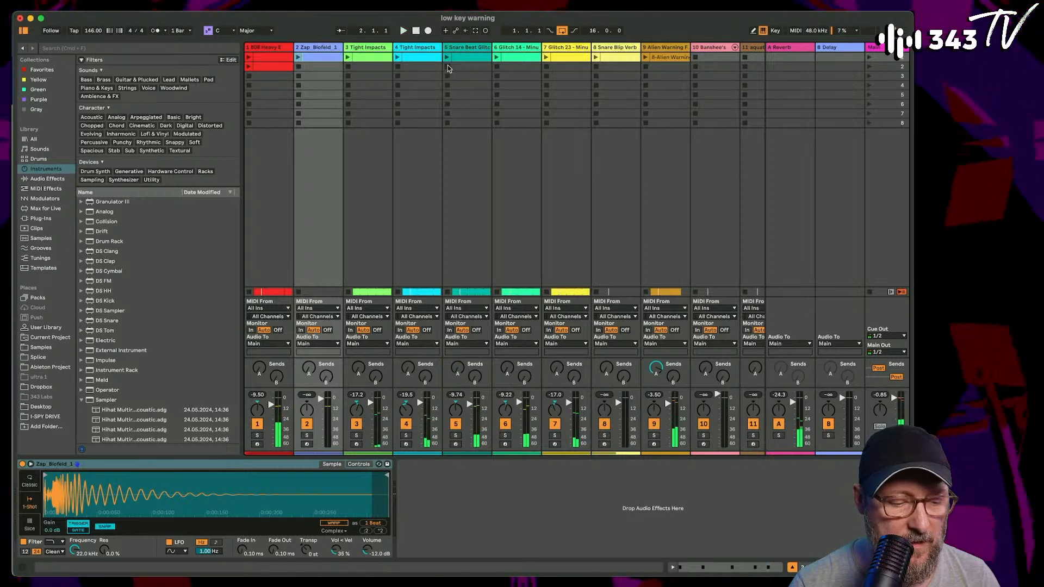
- Show the arrangement with the browser hidden, and fit its 16 bars to the width of the timeline
key(Tab)
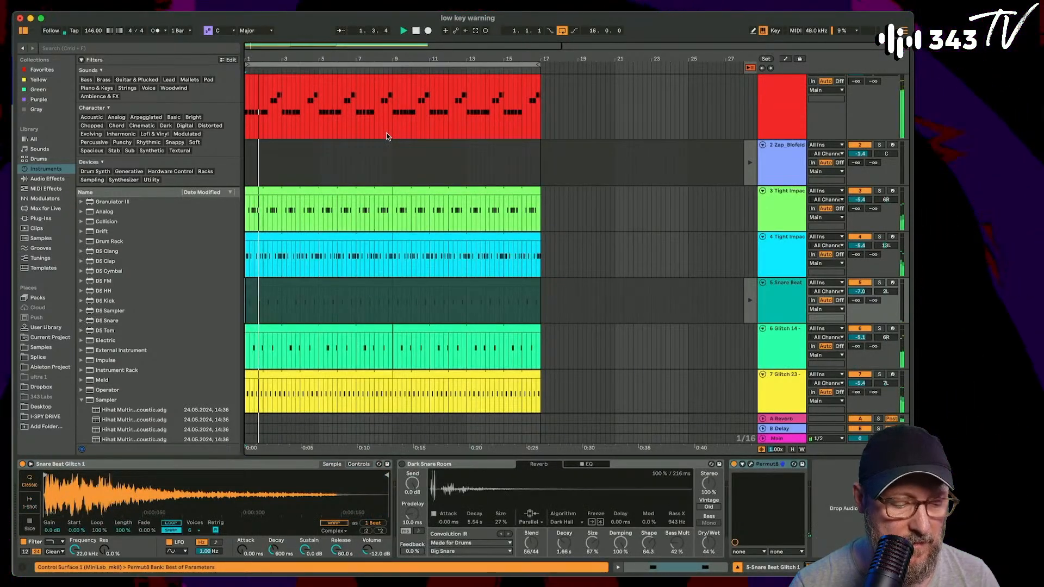
scroll(387, 136, down, 5)
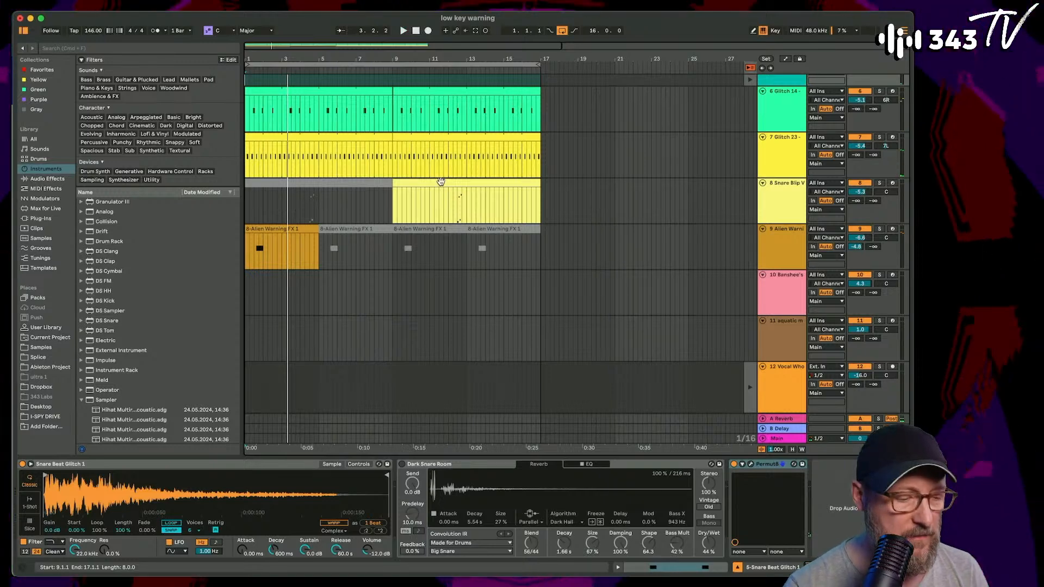
click(24, 31)
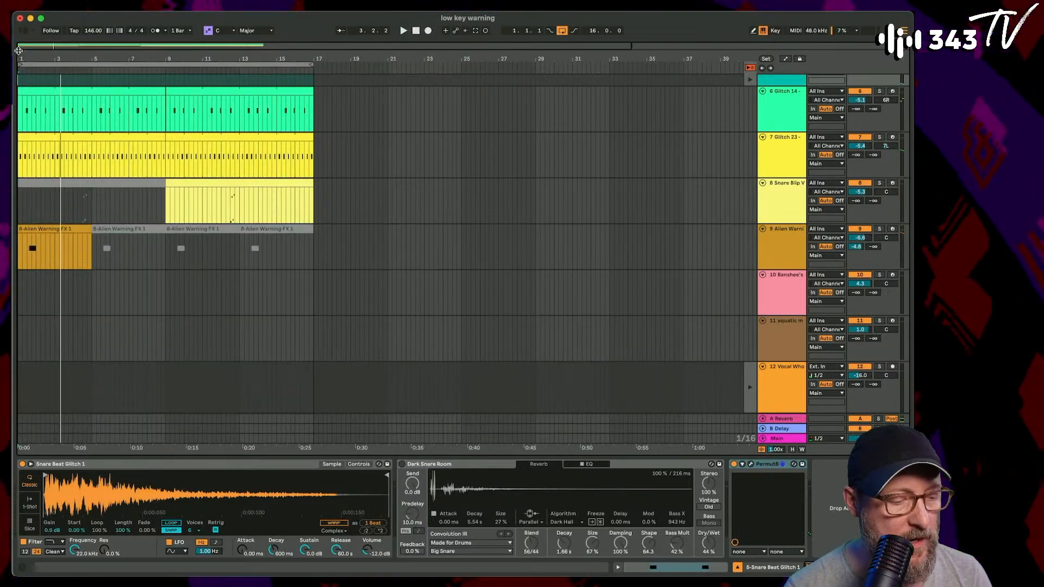
drag(19, 51, 18, 92)
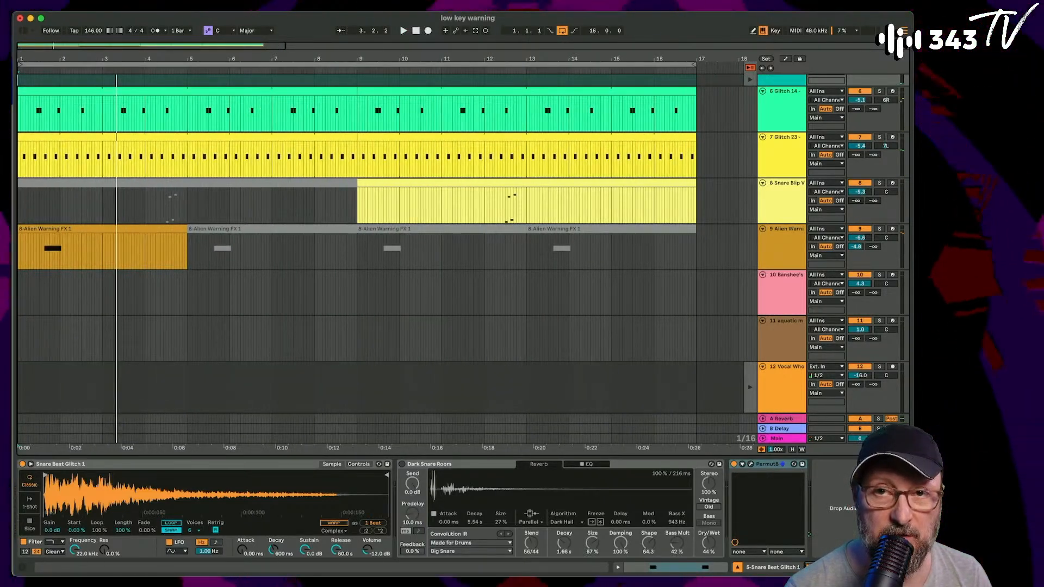
- Switch to Chrome to show the 343 Labs livestream studio session page, and return to Ableton Live
key(super+Tab)
key(super+Tab)
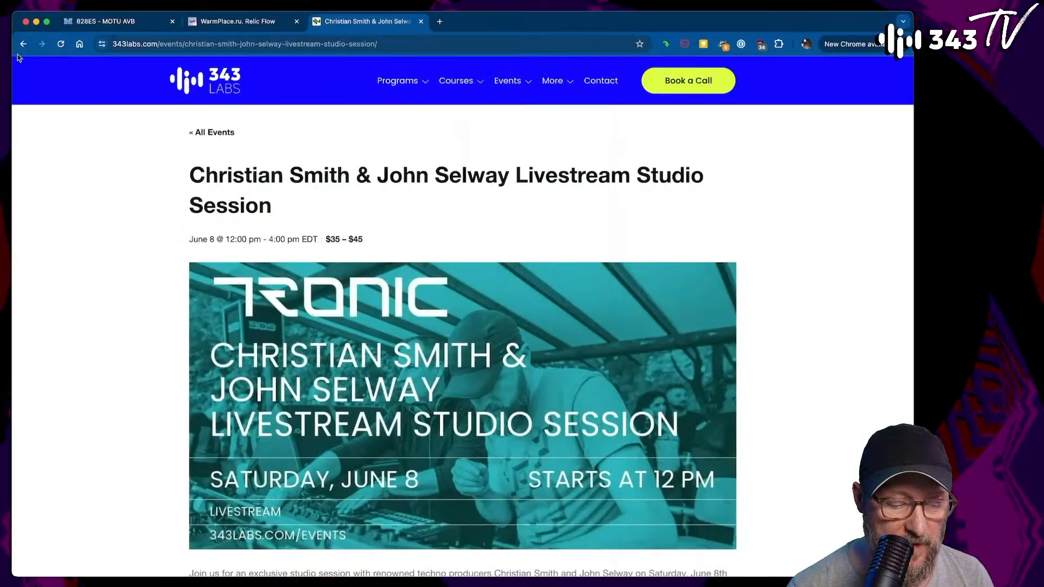
key(super+Tab)
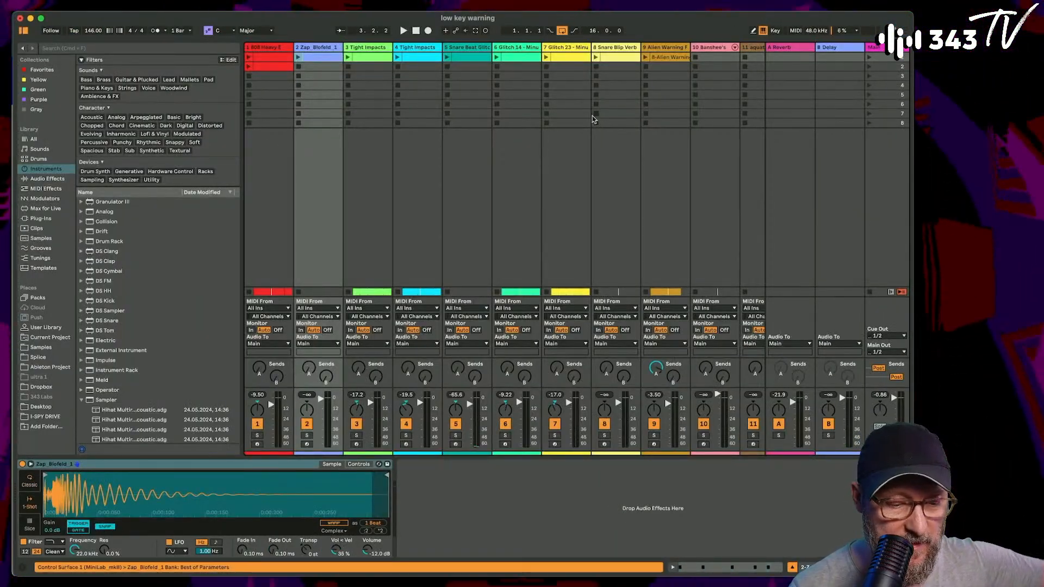
- Solo the 14 Audio track, display its device chain, and open the Bitspeek plug-in interface
scroll(589, 117, right, 5)
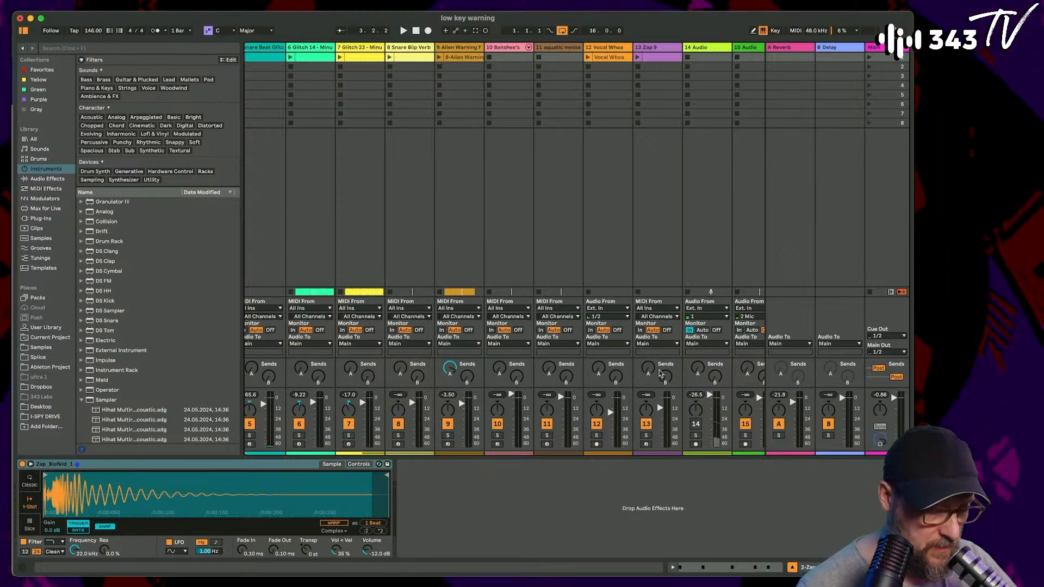
click(696, 435)
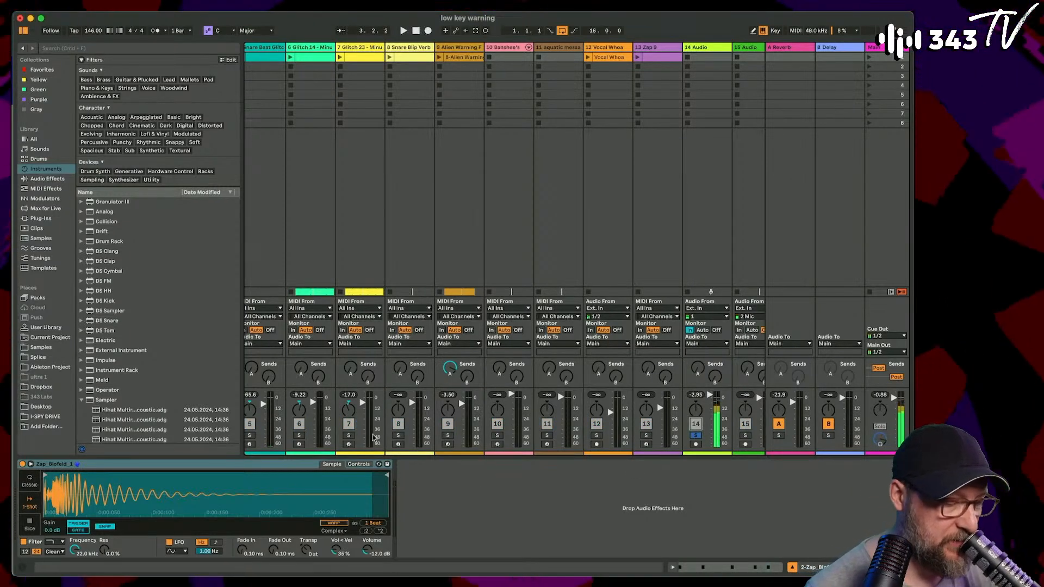
click(711, 47)
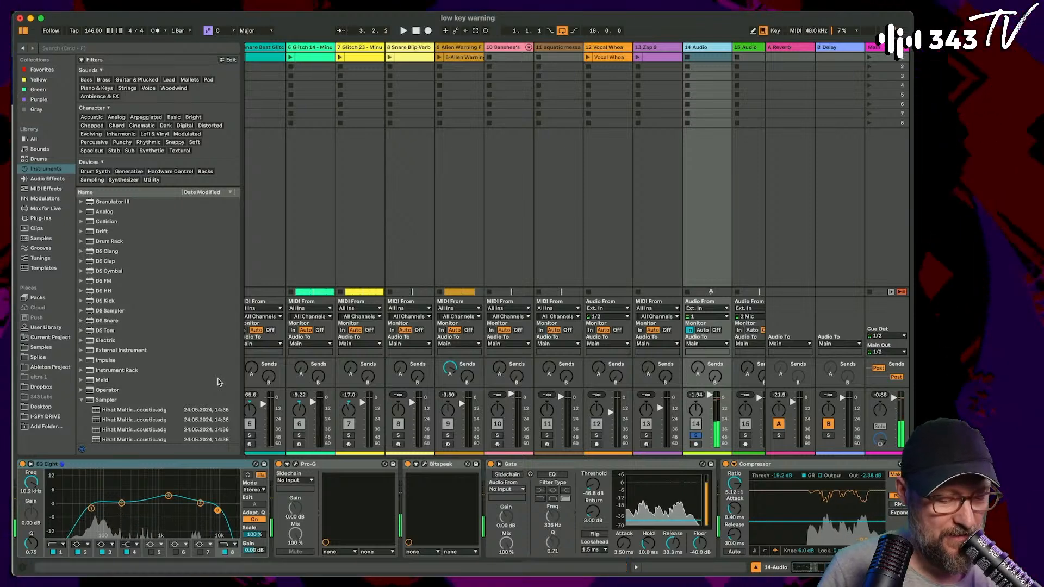
click(425, 465)
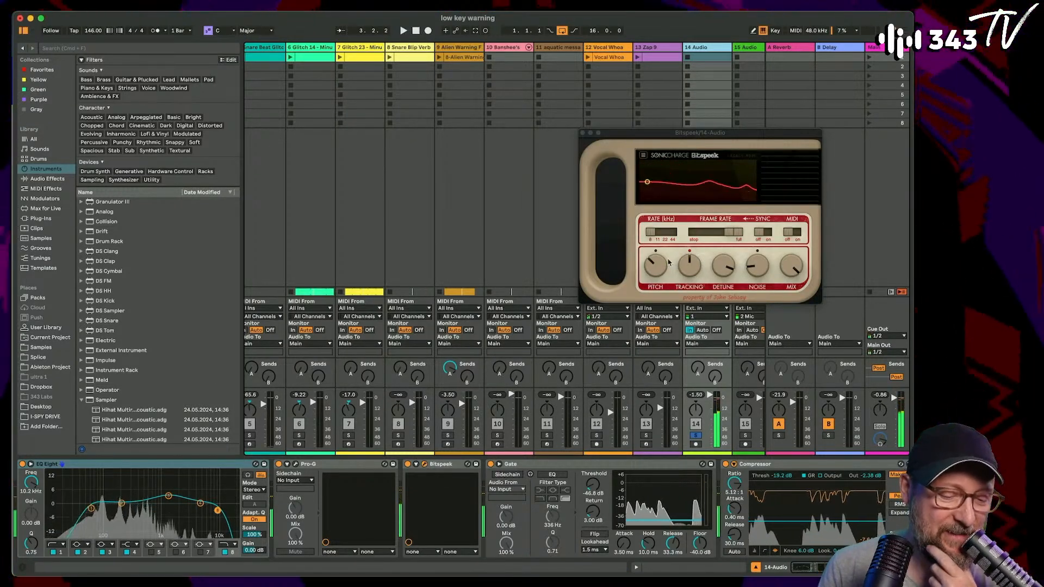
- Adjust Bitspeek's Pitch and Tracking, and look over the rest of the 14 Audio device chain
drag(669, 263, 662, 258)
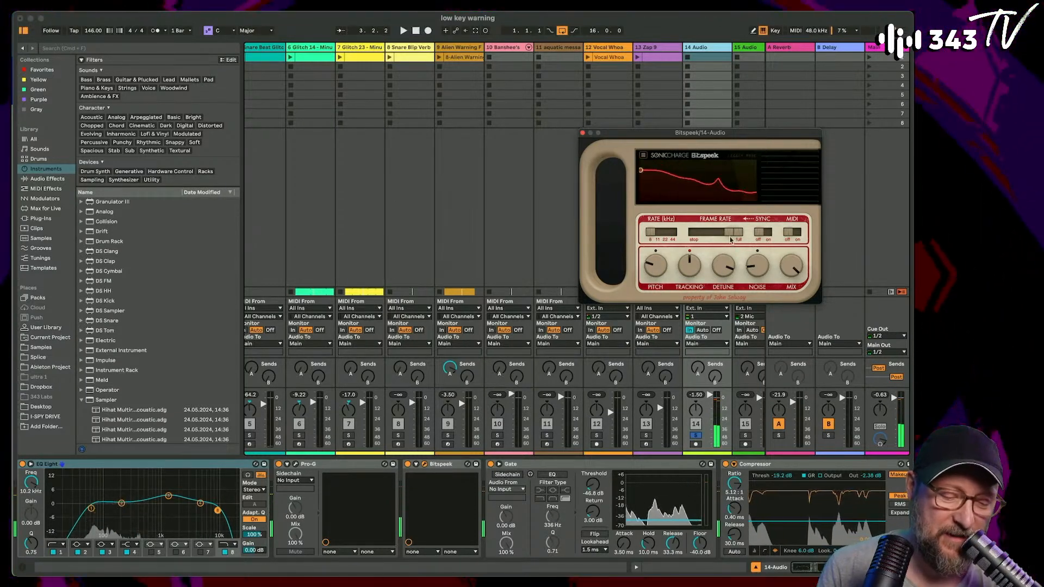
scroll(715, 476, right, 5)
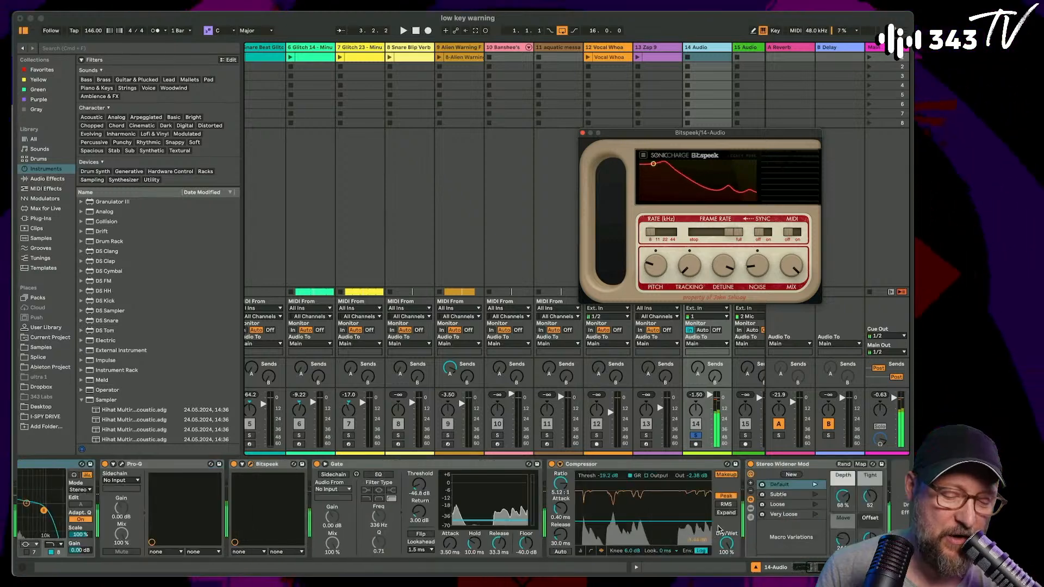
click(716, 464)
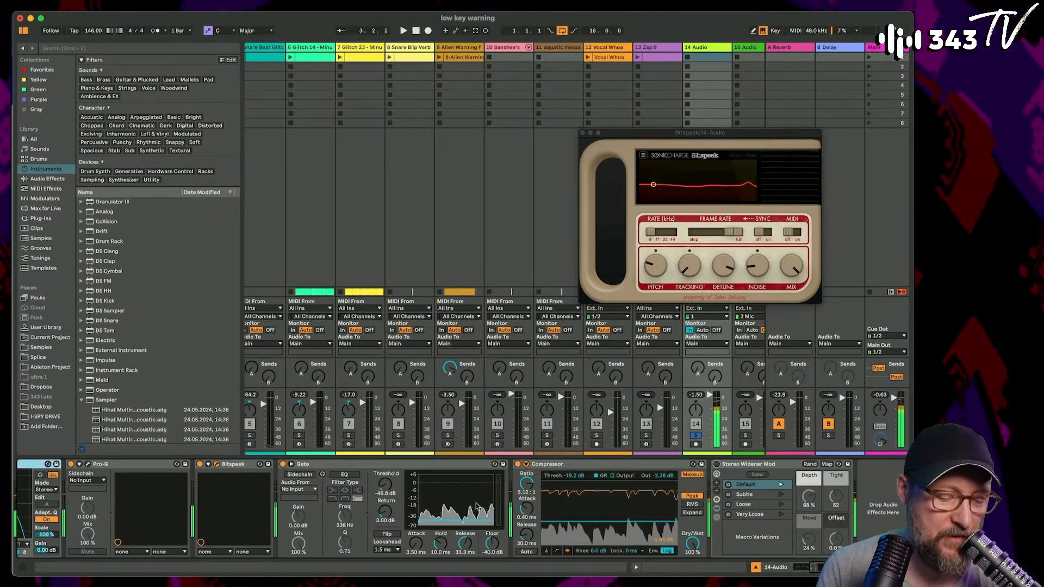
scroll(476, 506, left, 5)
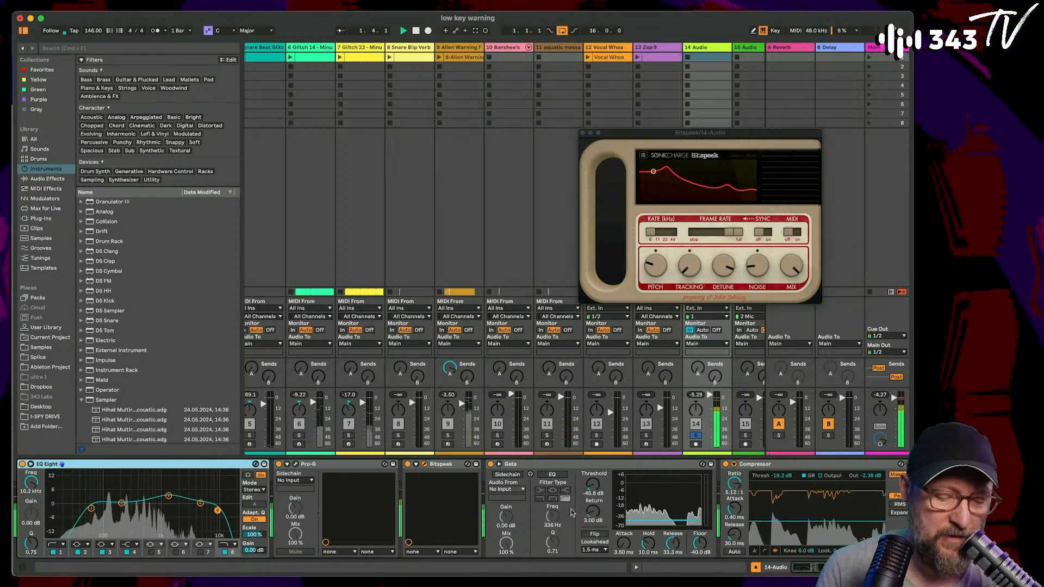
- Unsolo the 14 Audio track, and open its Pro-G gate for a brief look before closing it again
click(697, 436)
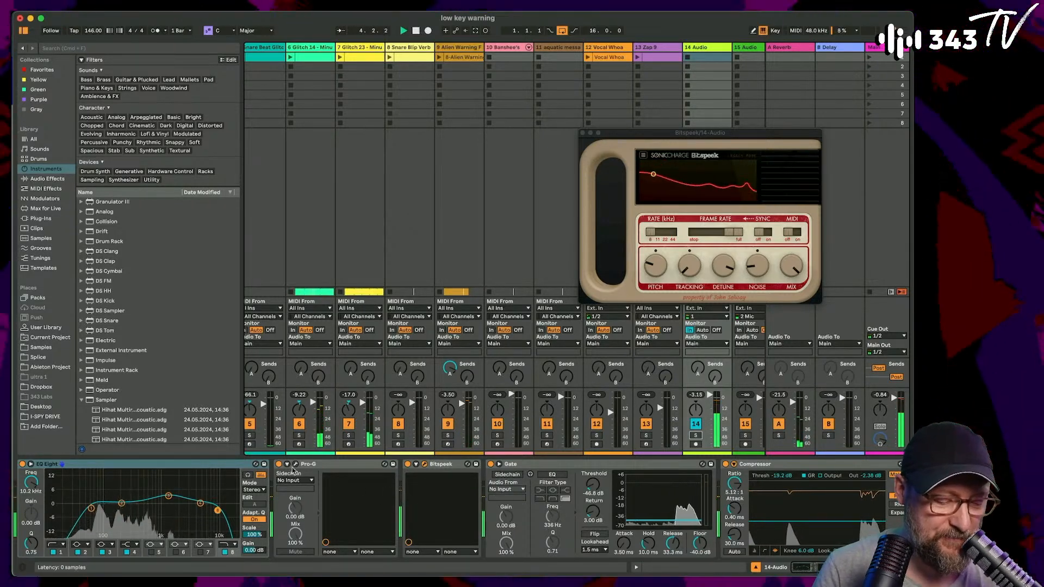
click(295, 465)
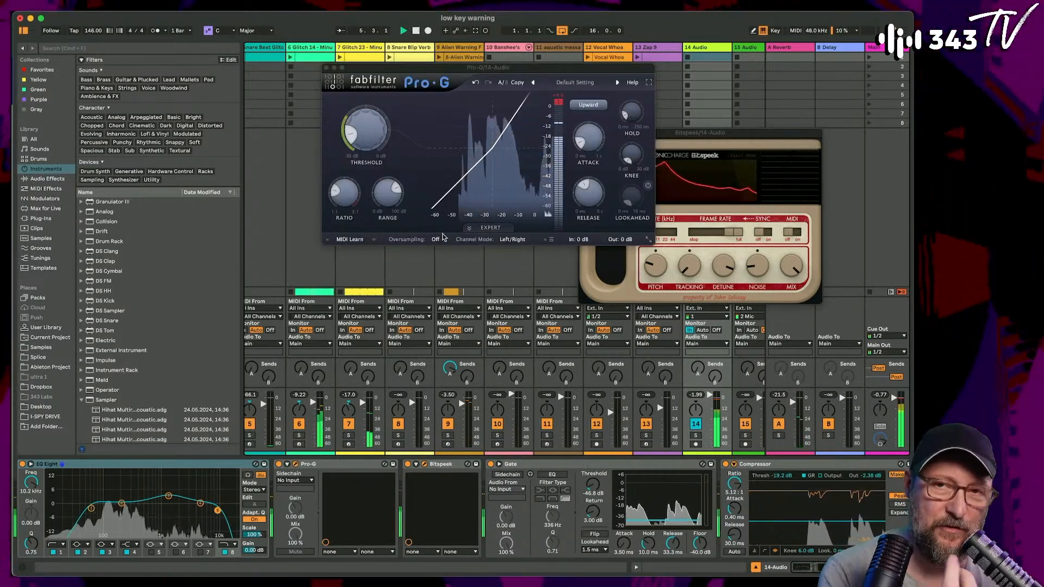
click(328, 68)
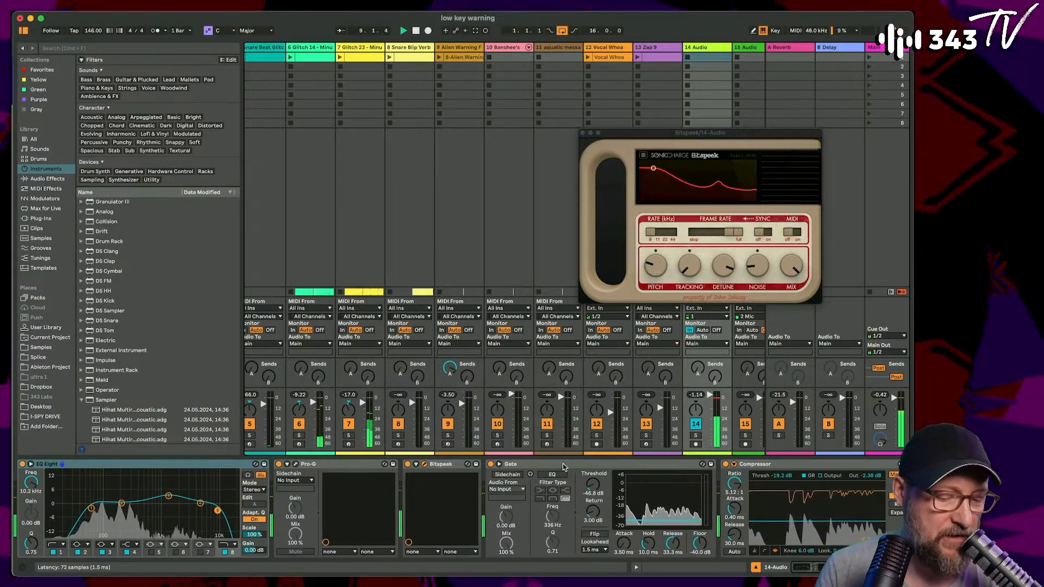
- Raise Bitspeek's Tracking, Pitch and Rate on the 14 Audio track
drag(686, 271, 691, 228)
drag(656, 265, 662, 234)
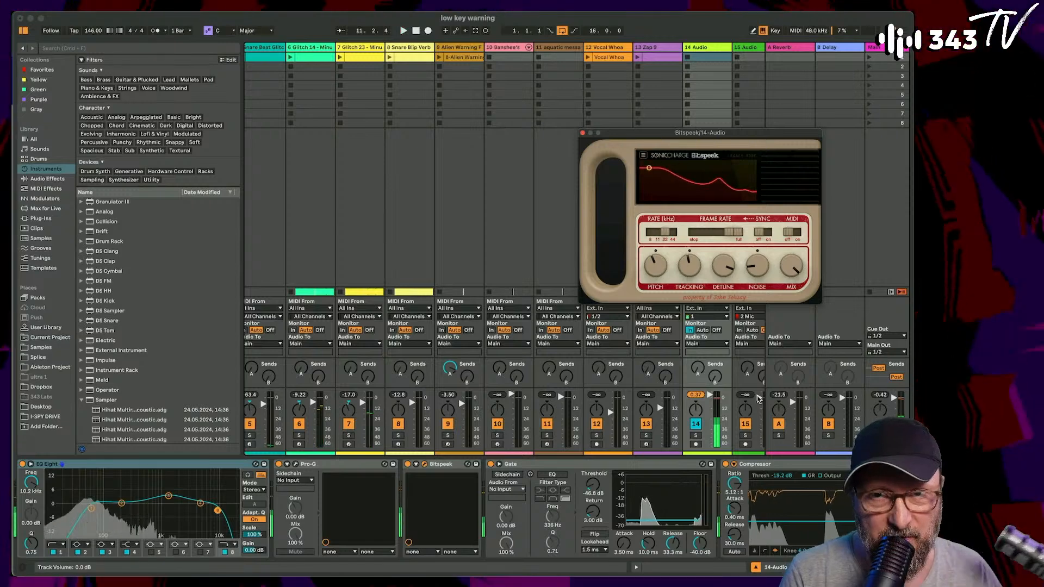
- Turn the 14 Audio track off, and close the Bitspeek interface
click(696, 424)
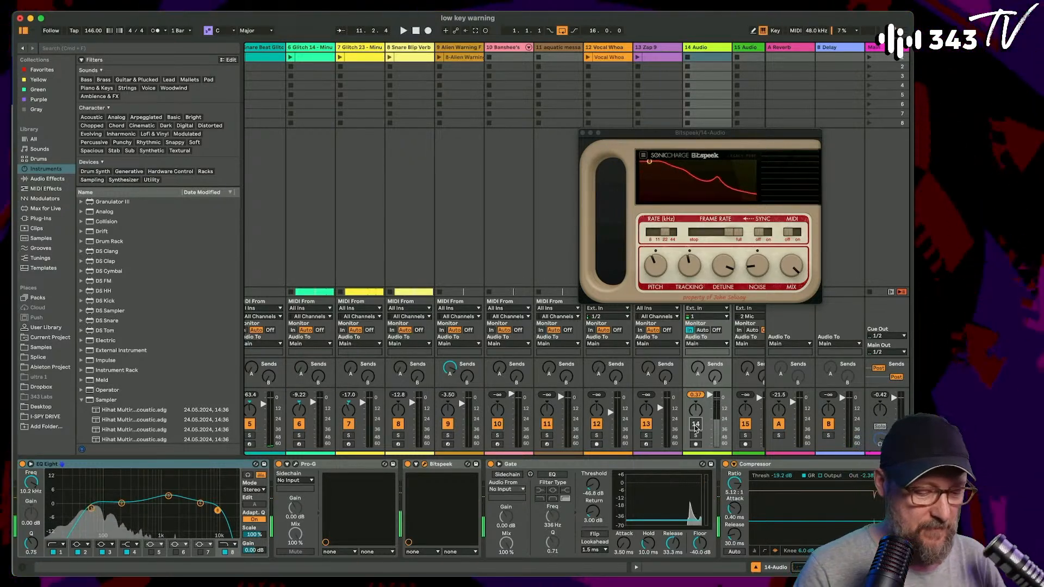
click(696, 425)
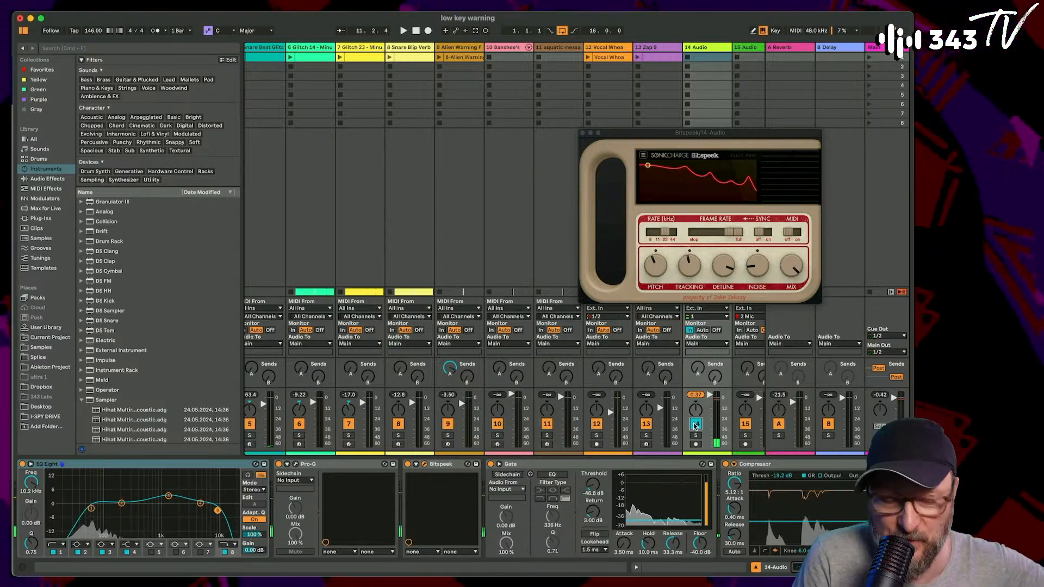
click(693, 423)
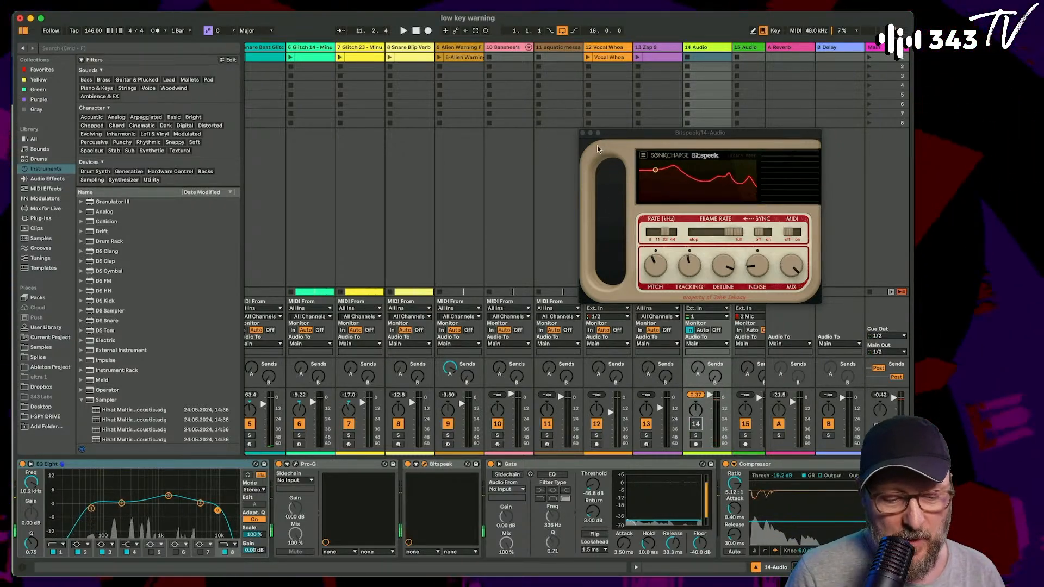
click(582, 133)
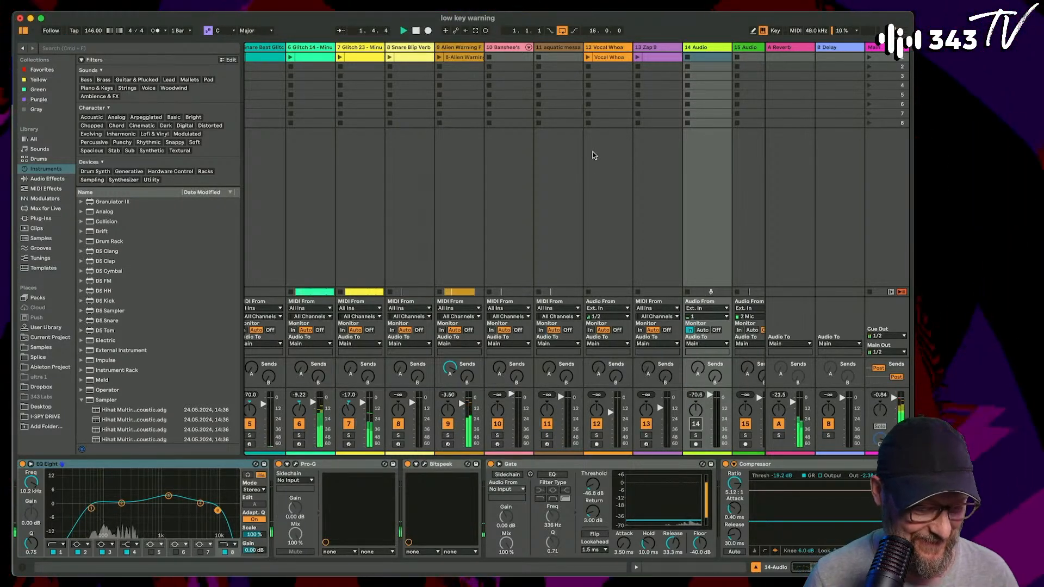
- Show the arrangement from its first track, stop playback, and fit all 16 bars in view
key(Tab)
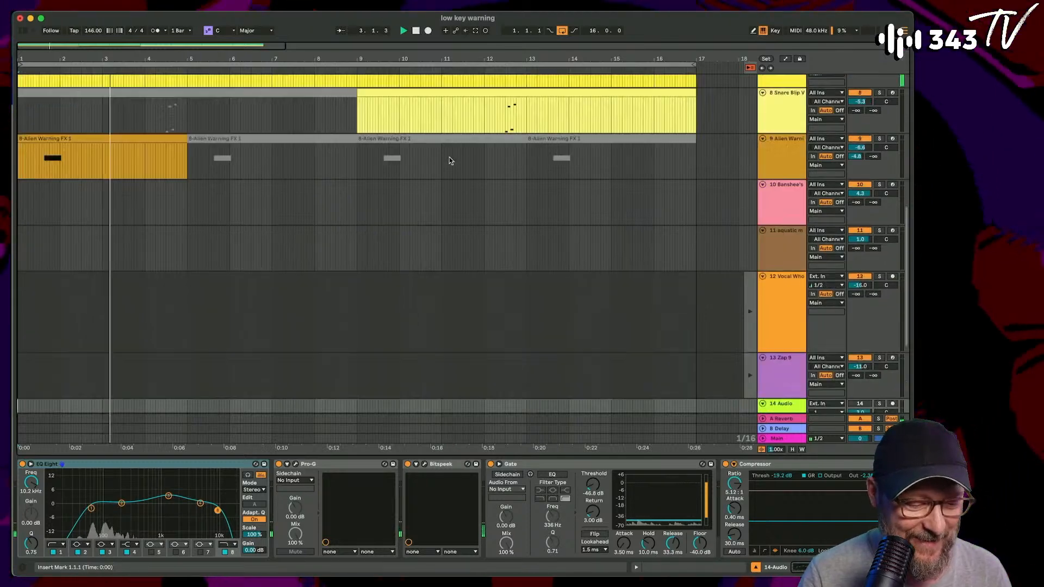
scroll(449, 160, up, 10)
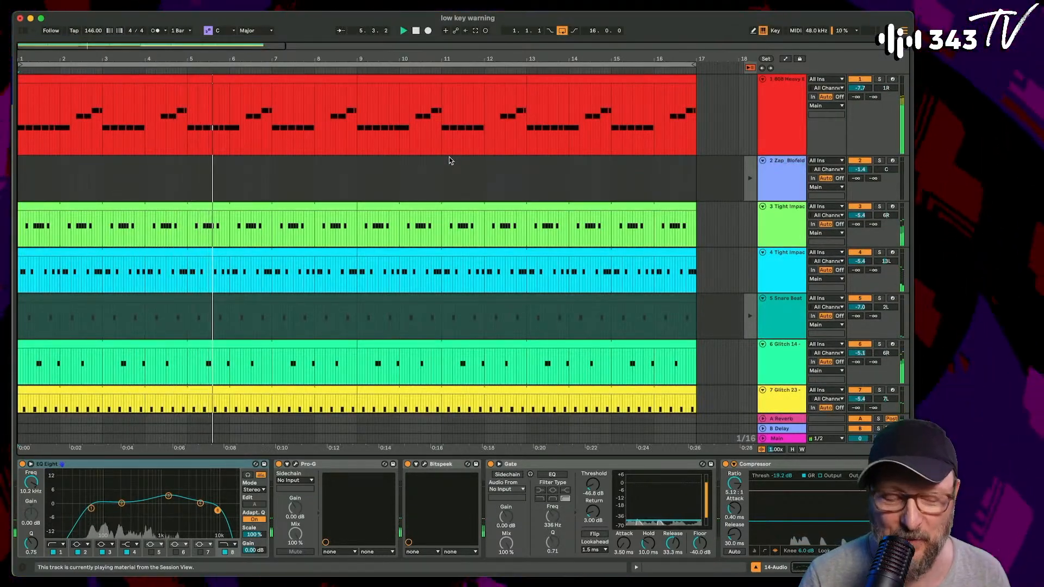
key(space)
scroll(67, 267, down, 3)
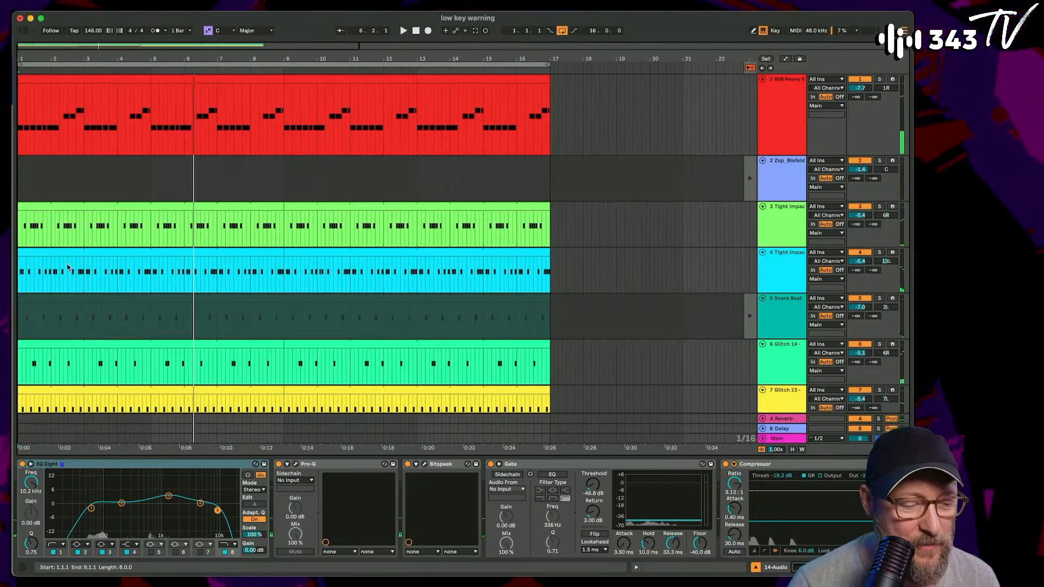
scroll(67, 267, down, 1)
scroll(67, 267, up, 1)
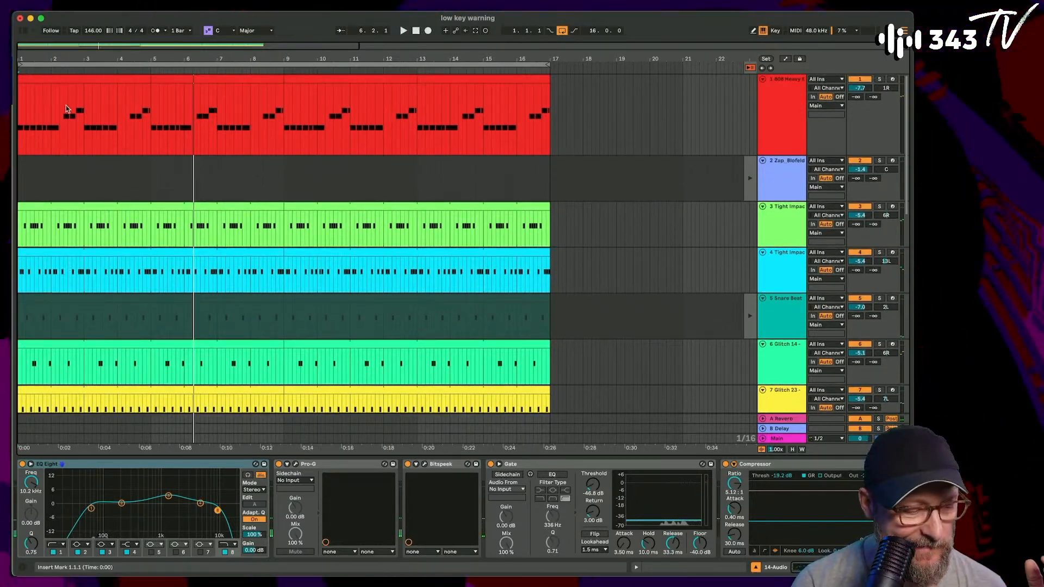
- Deactivate all the 808 Heavy clips on track 1, and play the arrangement from bar 1
click(91, 81)
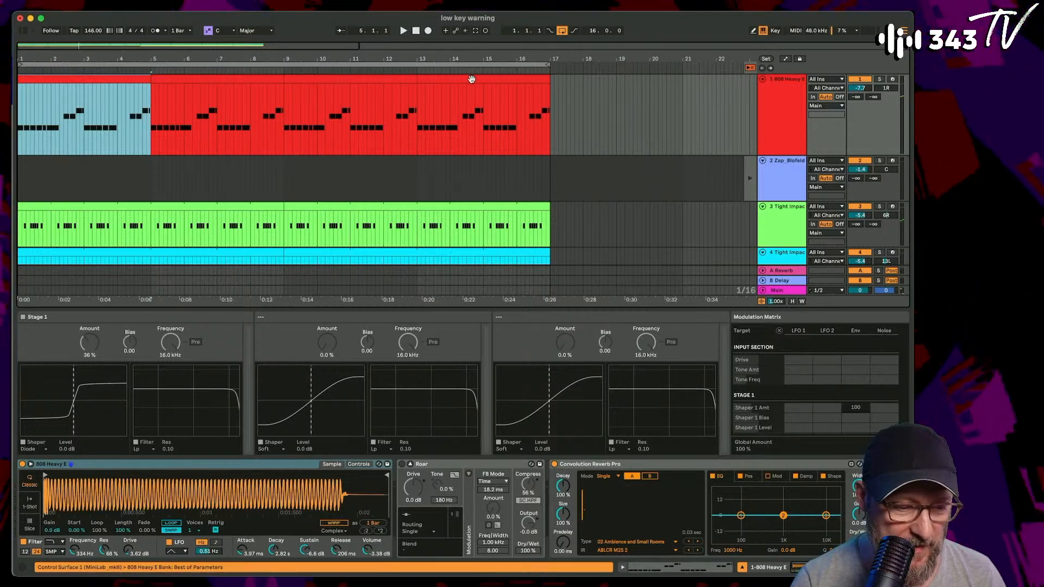
shift+click(230, 139)
key(space)
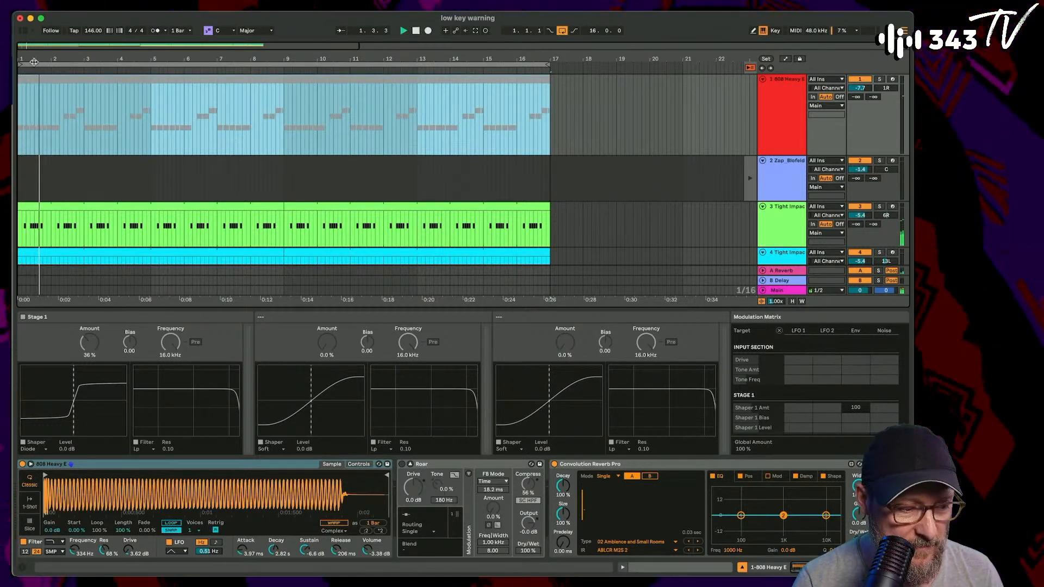
key(plus)
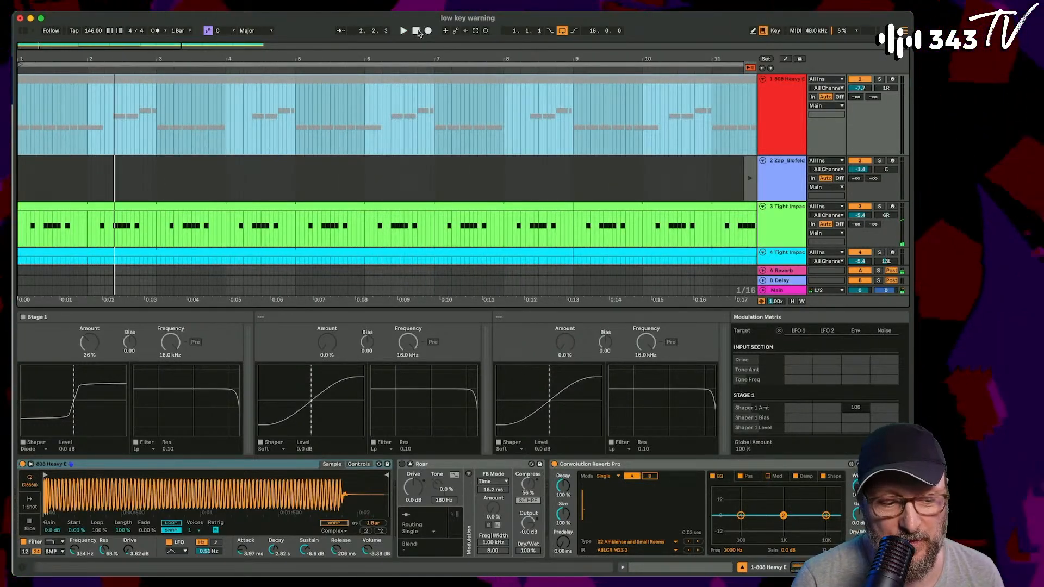
key(space)
- Delete the Alien Warning FX clips at bars 5, 9 and 13 on track 9, and stop playback
scroll(374, 106, down, 5)
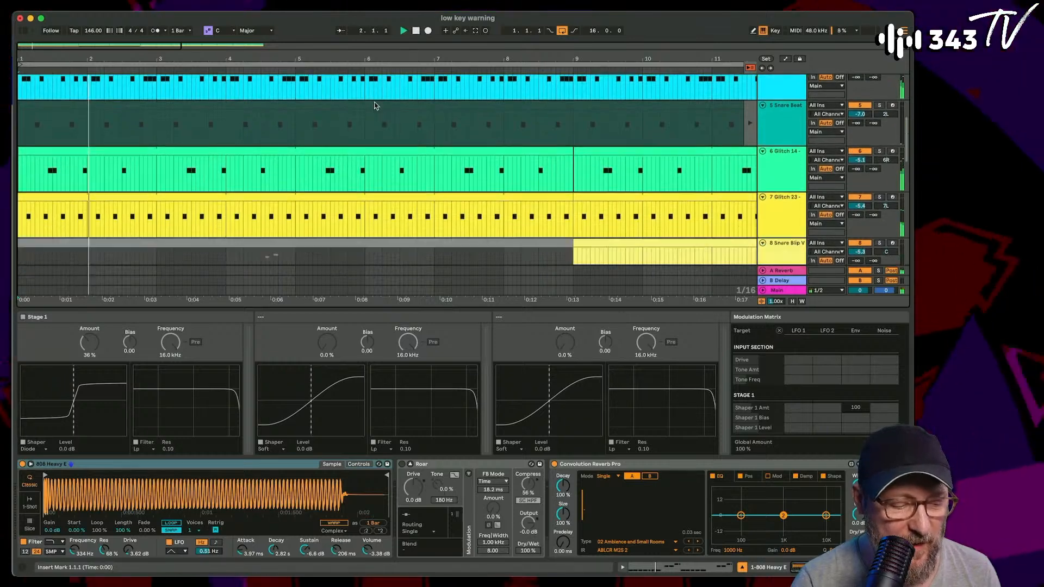
scroll(374, 106, down, 5)
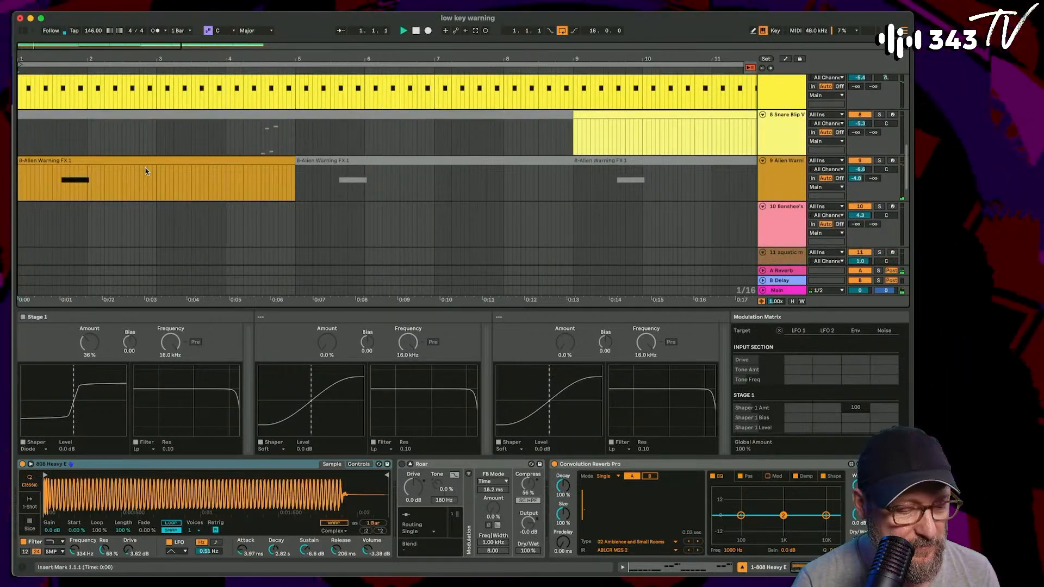
click(327, 169)
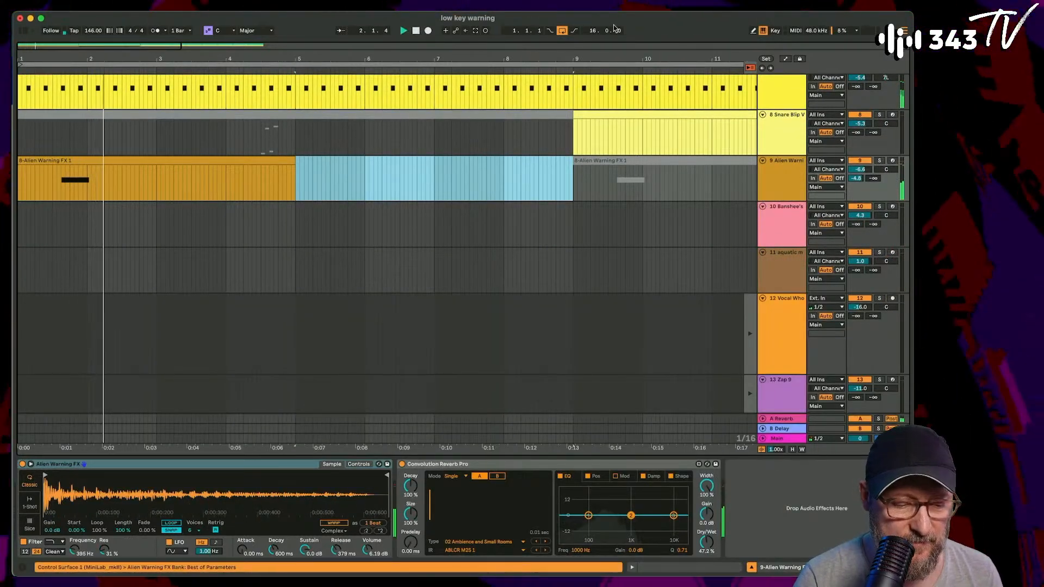
drag(602, 58, 601, 22)
click(264, 161)
key(Delete)
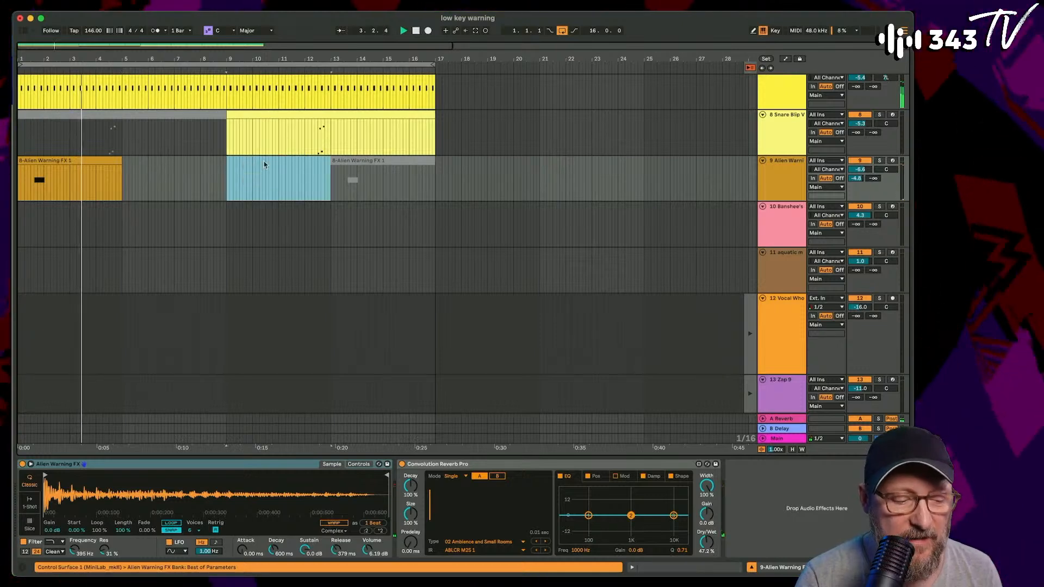
click(351, 160)
key(space)
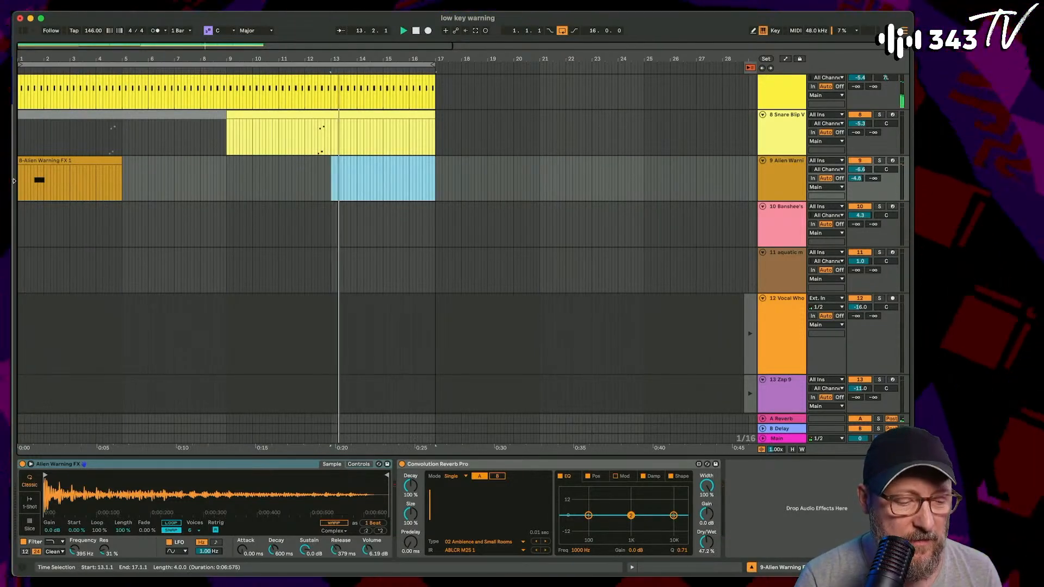
click(415, 31)
key(Delete)
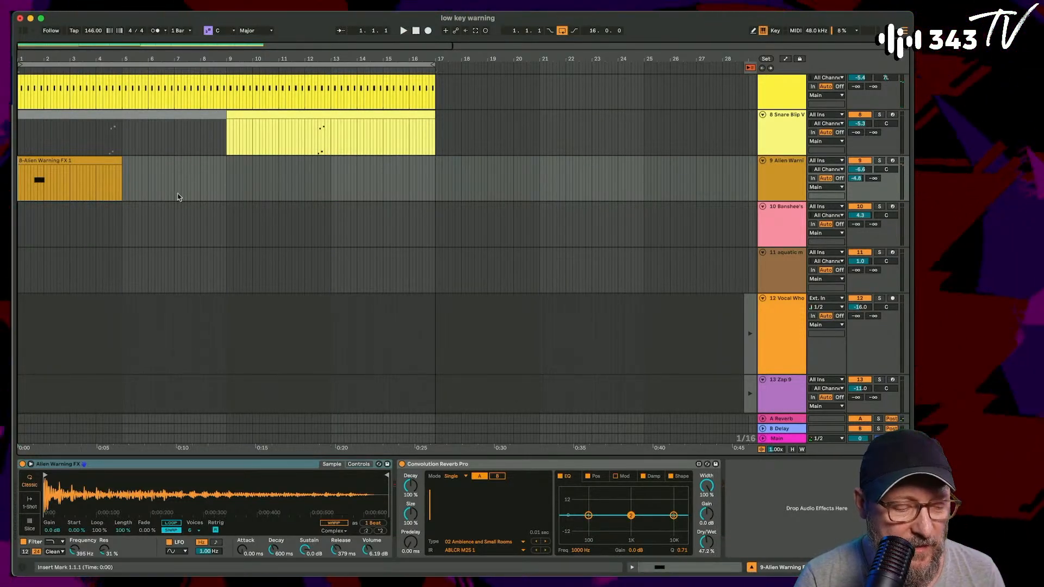
- Return the Snare Beat track to its arrangement clips, and play the arrangement from bar 1
scroll(178, 196, up, 3)
drag(21, 54, 22, 79)
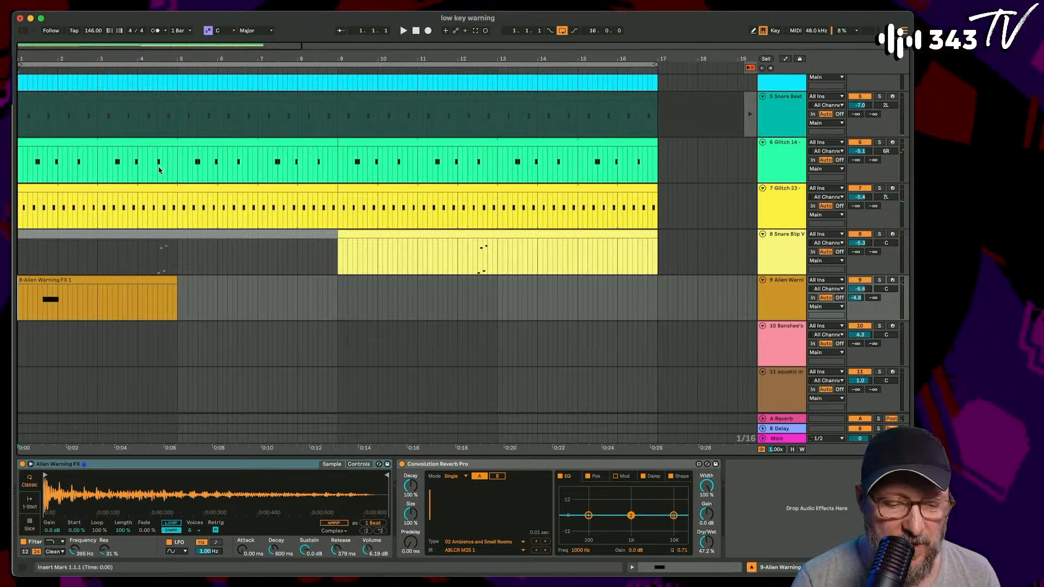
key(space)
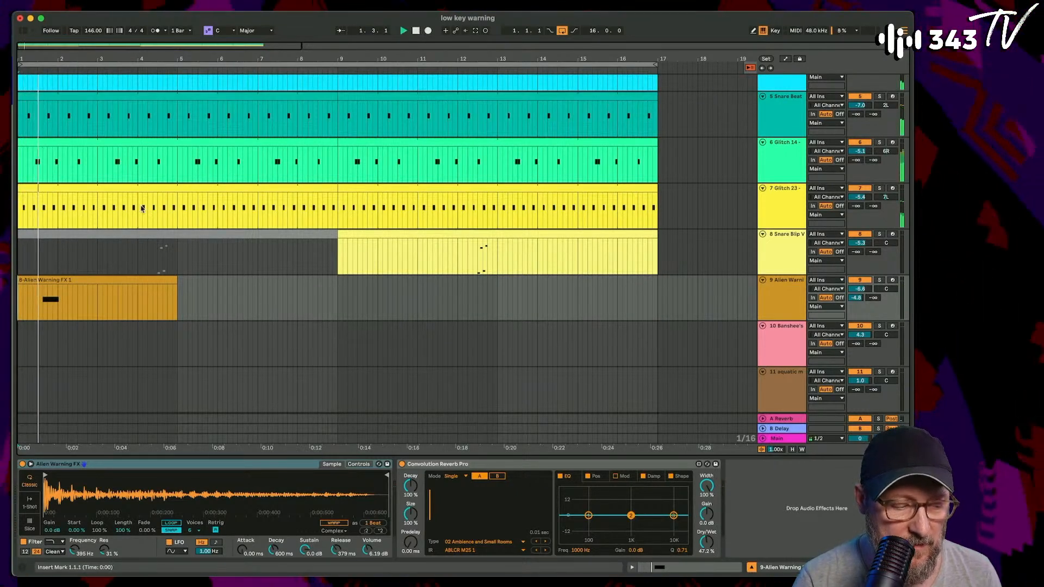
click(149, 96)
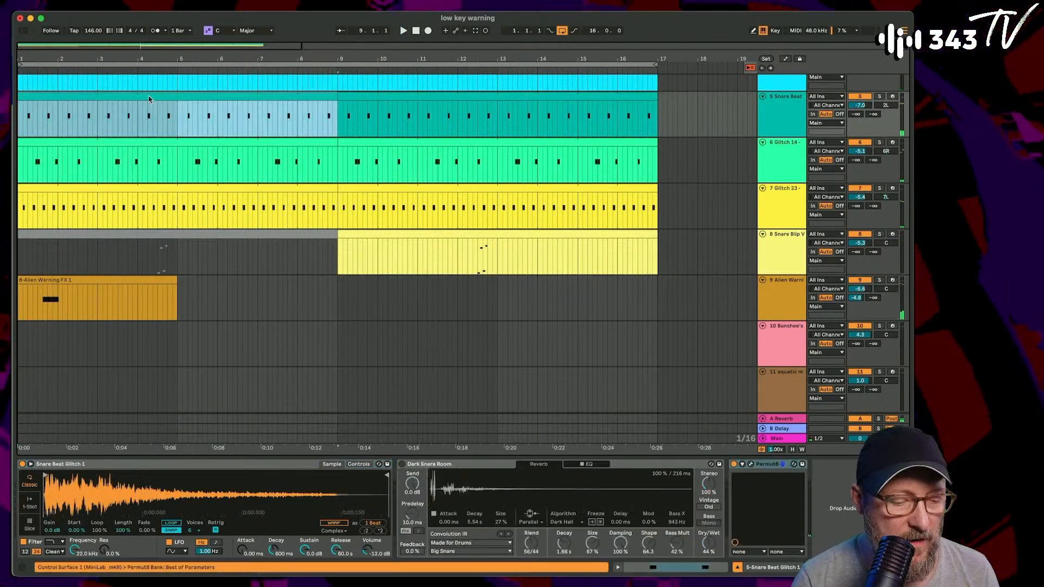
click(417, 33)
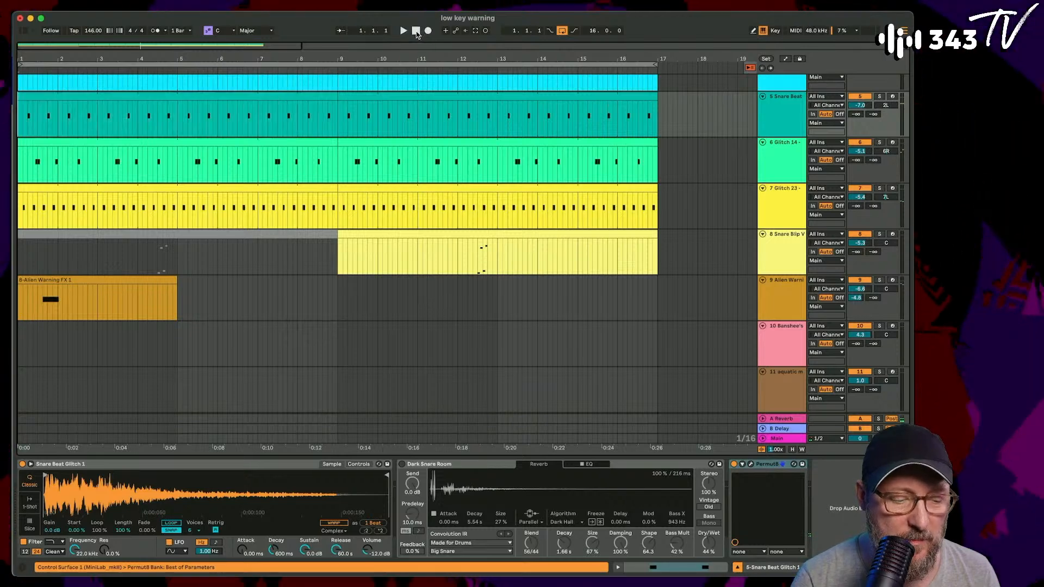
key(space)
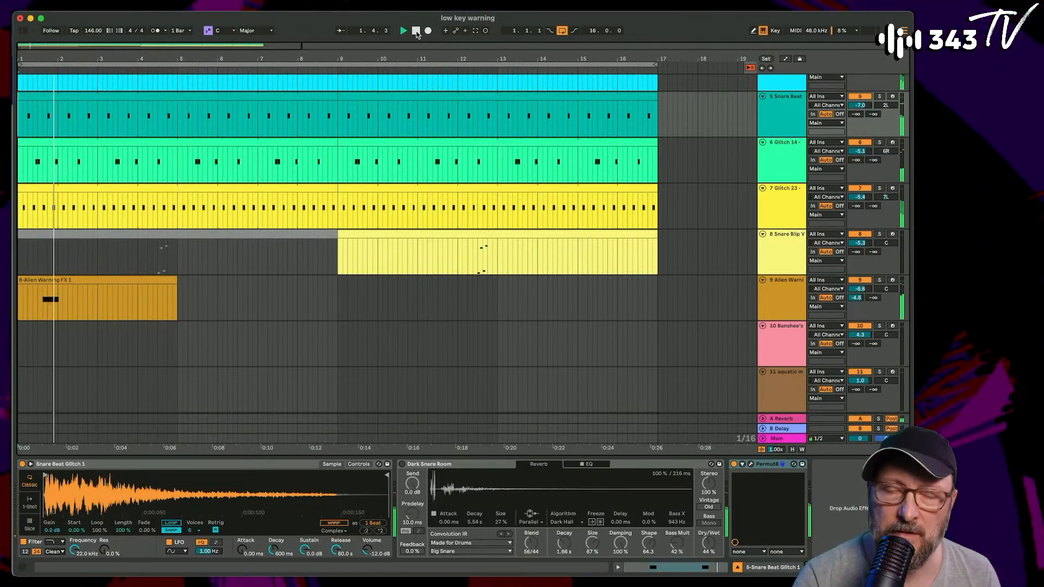
- Deactivate the remaining Alien Warning FX clip and the first Snare Beat clip, audition the result, and stop playback
click(90, 280)
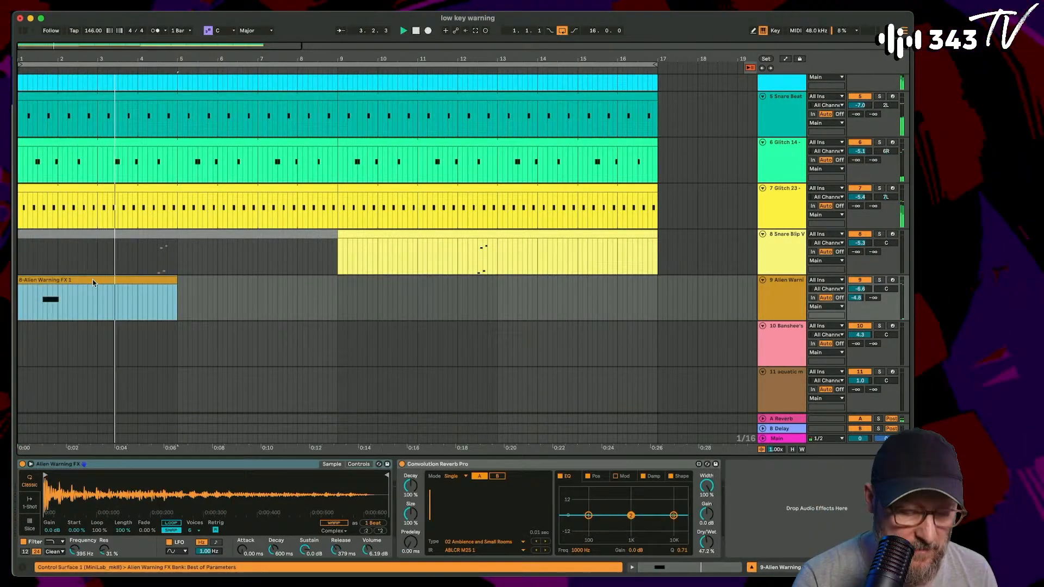
click(217, 100)
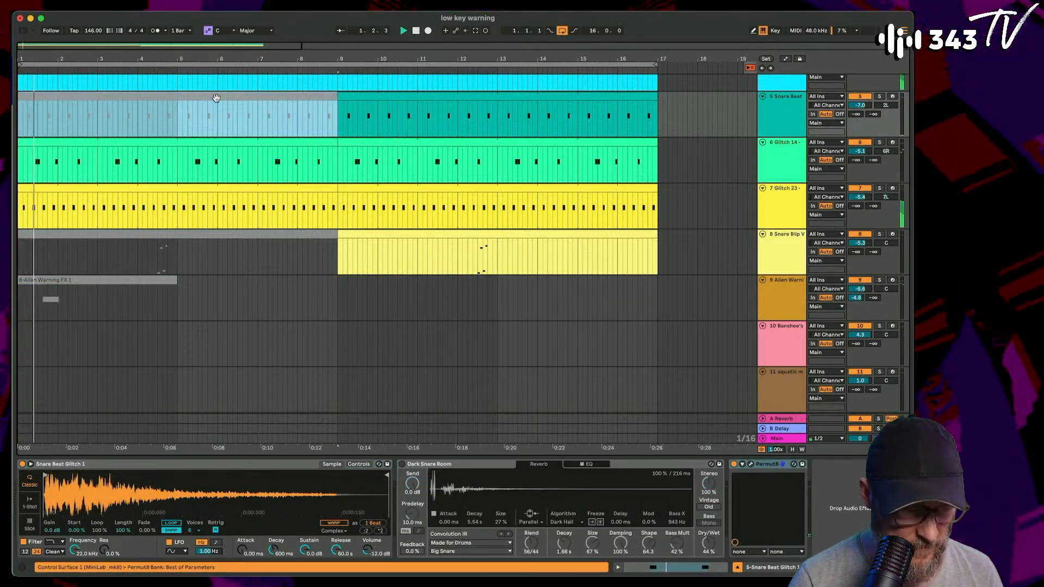
scroll(218, 170, up, 3)
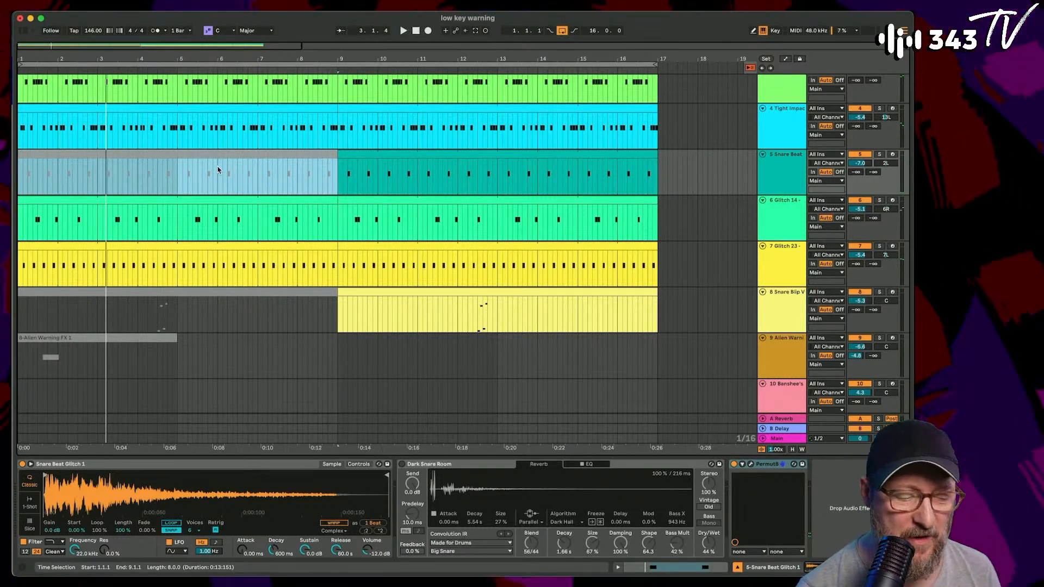
- Return to the session view, show the browser, and open the Samples folder
key(Tab)
key(super+alt+b)
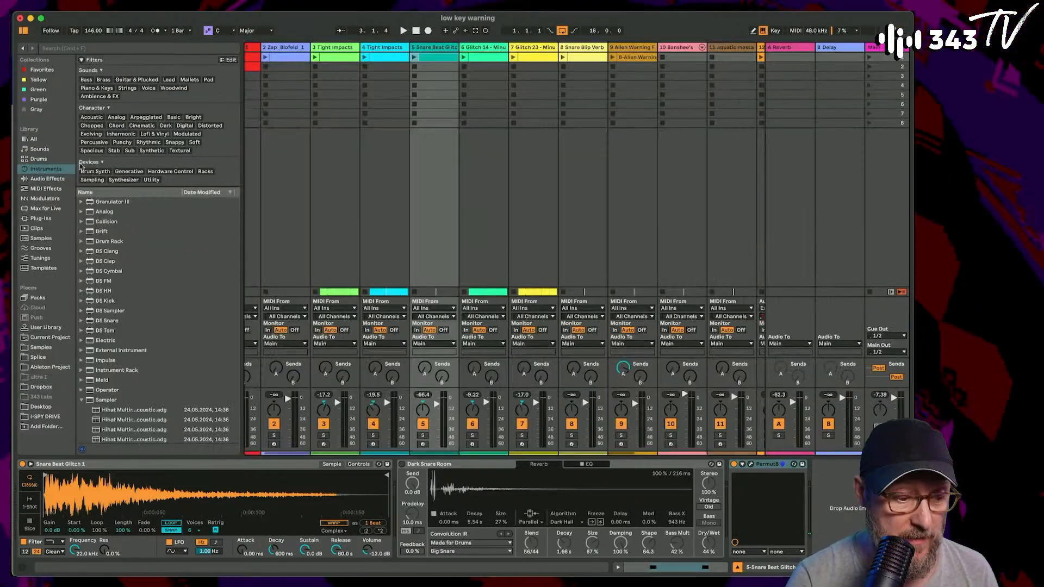
click(47, 349)
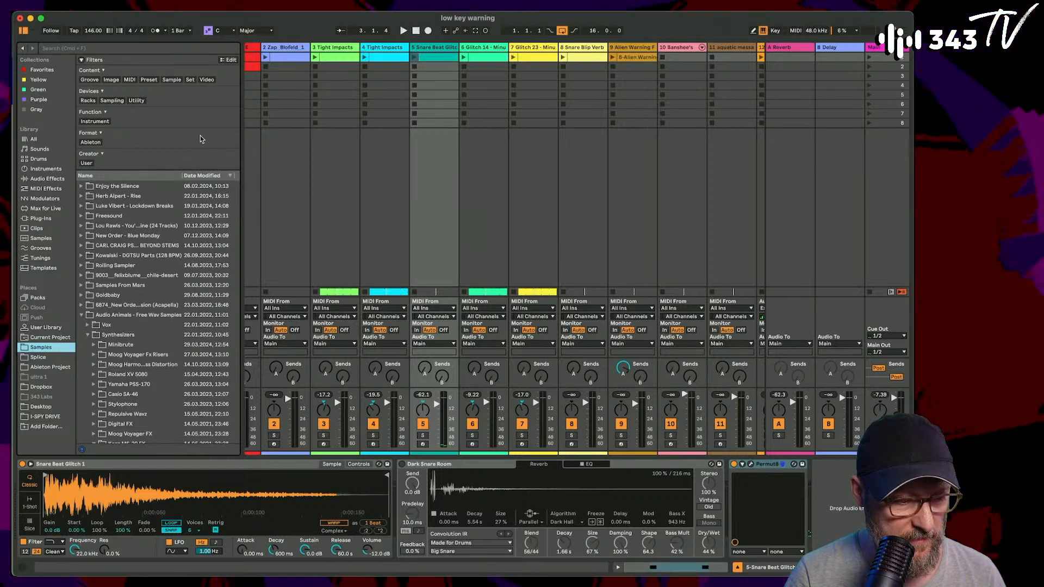
- Search the Samples folder for "hat" and limit the results to sample content, without restricting them by function
click(171, 80)
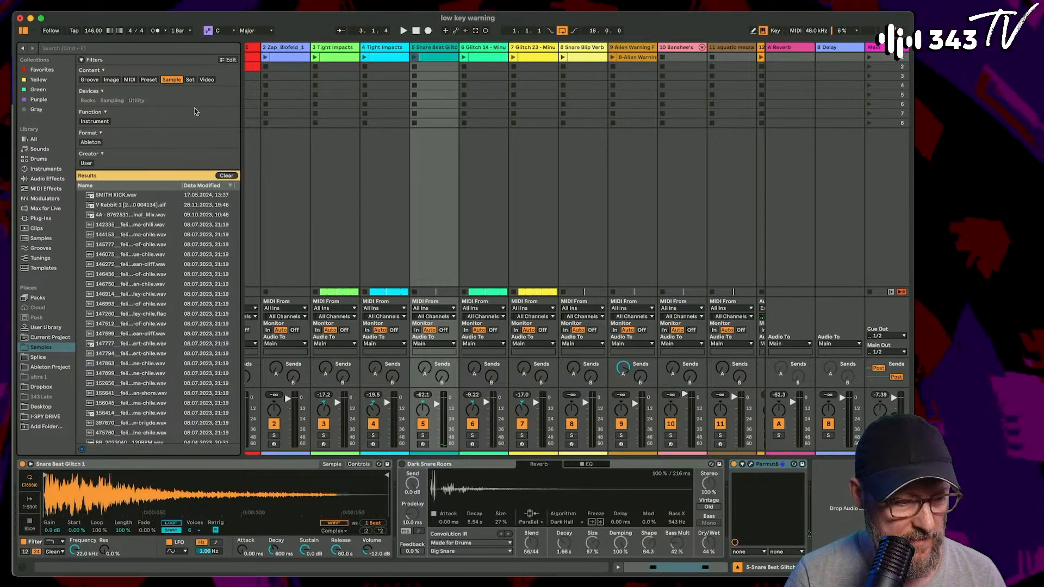
click(226, 176)
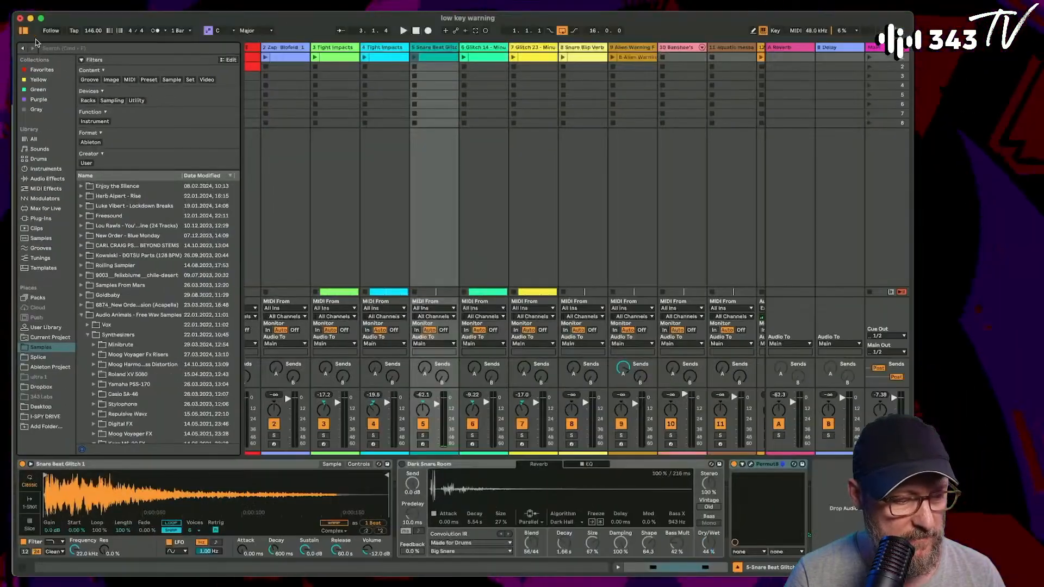
click(54, 48)
text(hat)
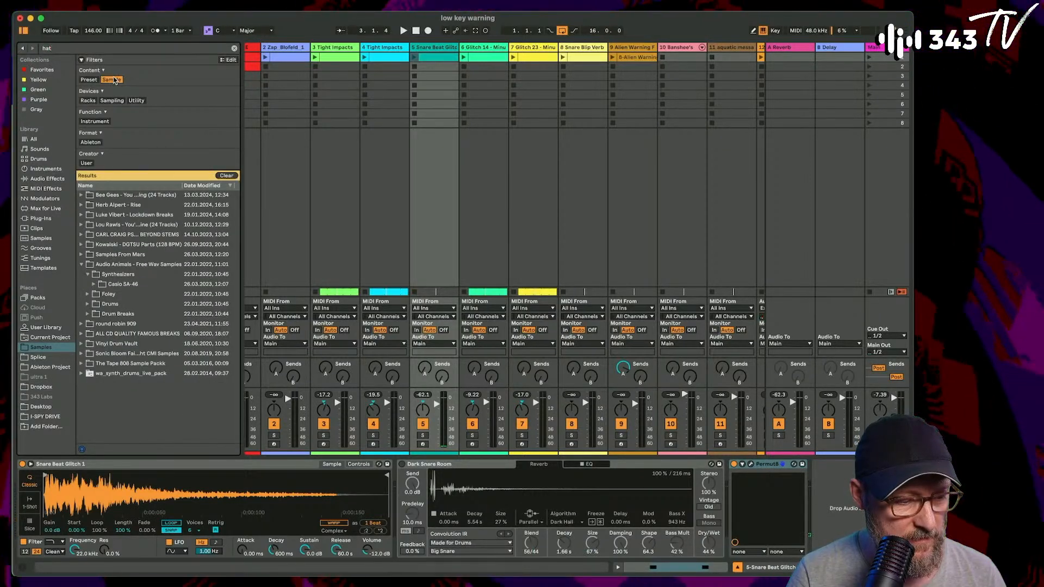
click(111, 80)
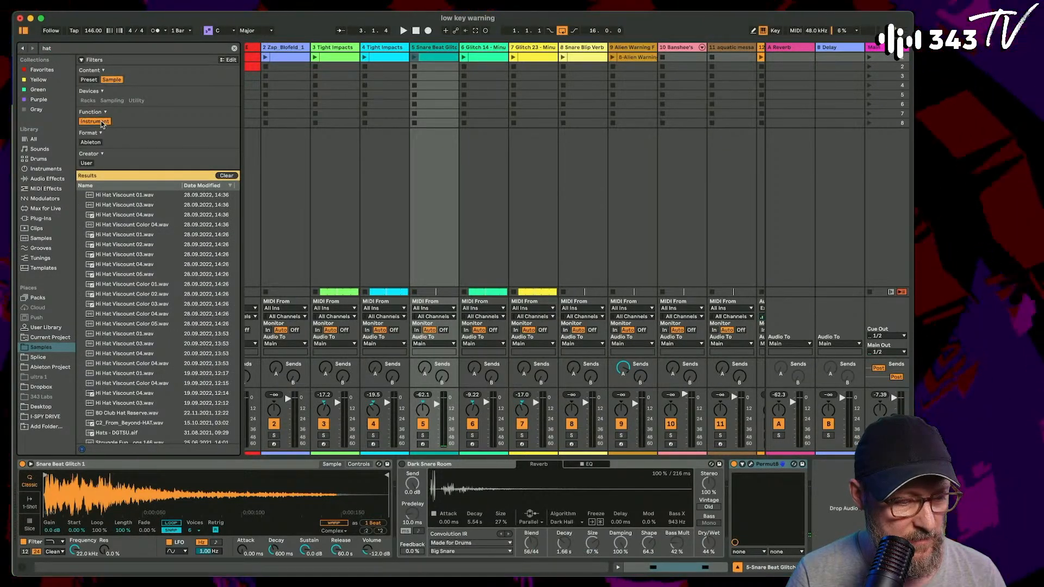
click(95, 121)
click(95, 121)
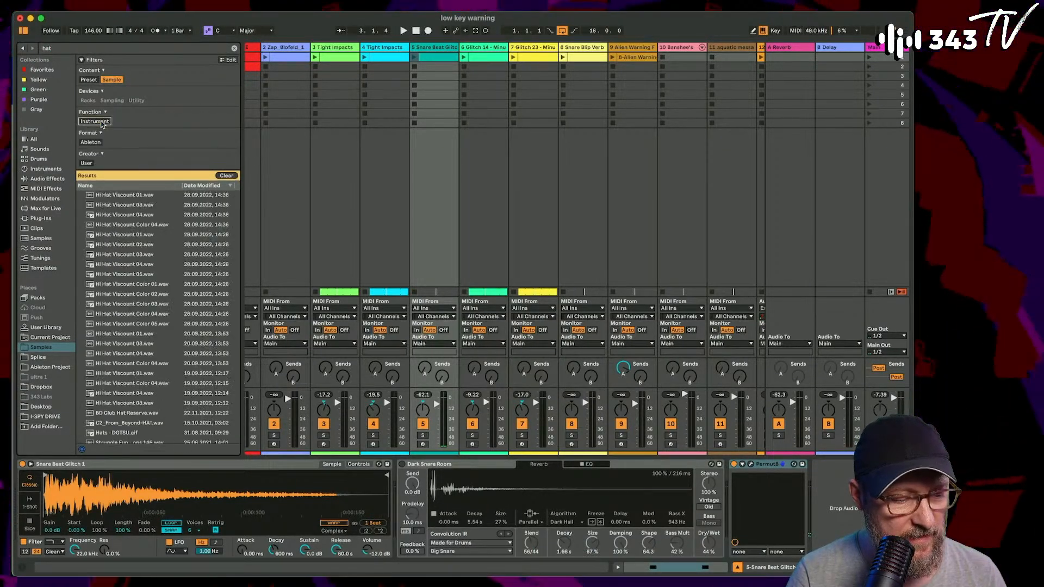
click(112, 80)
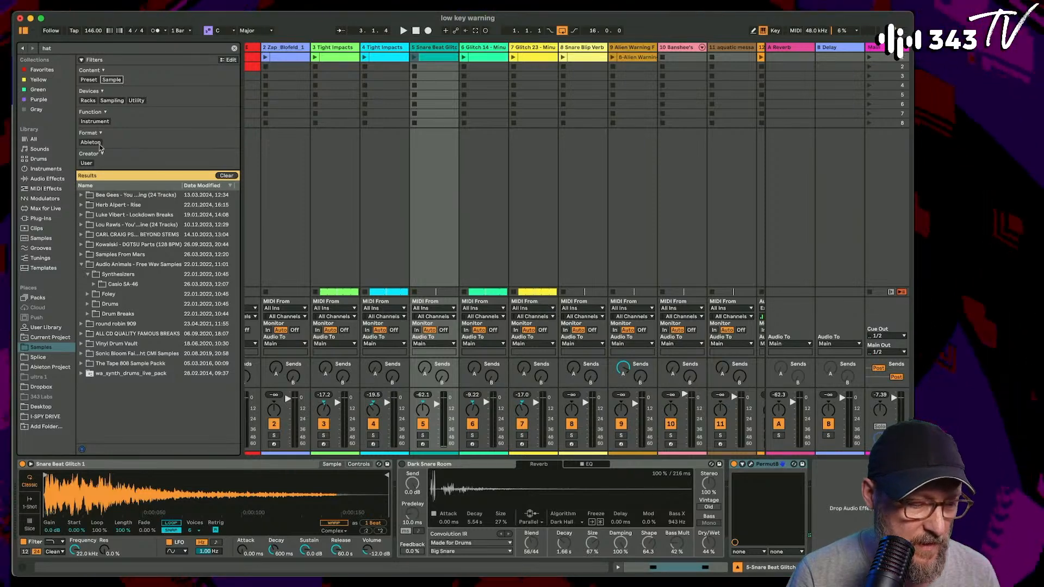
click(113, 80)
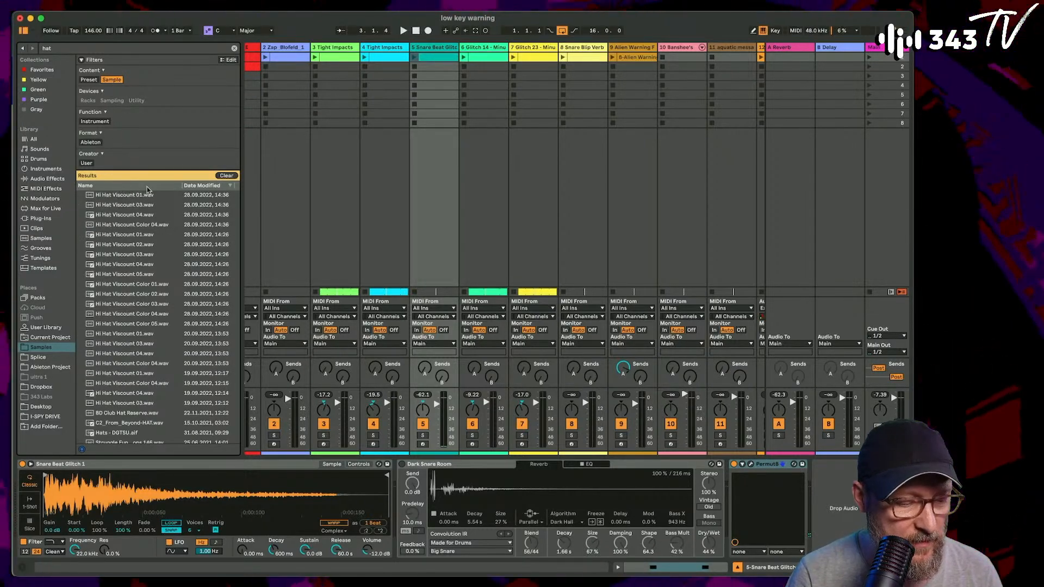
- Sort the hat results by date modified, oldest first, and audition the samples one after another
click(213, 186)
click(113, 195)
key(Down)
key(Down)
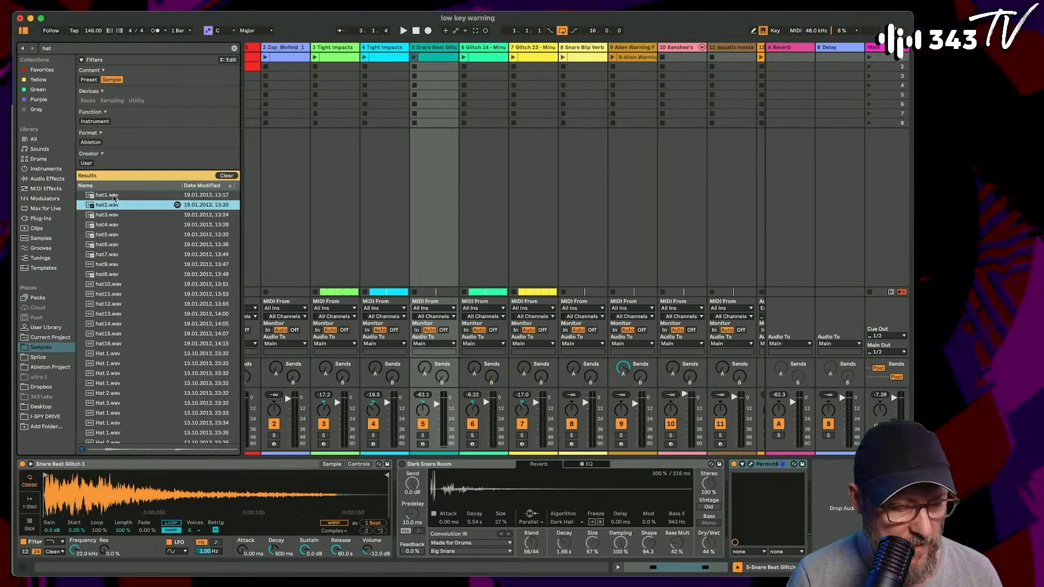
key(Down)
key(Down)
key(Down)
key(Down)
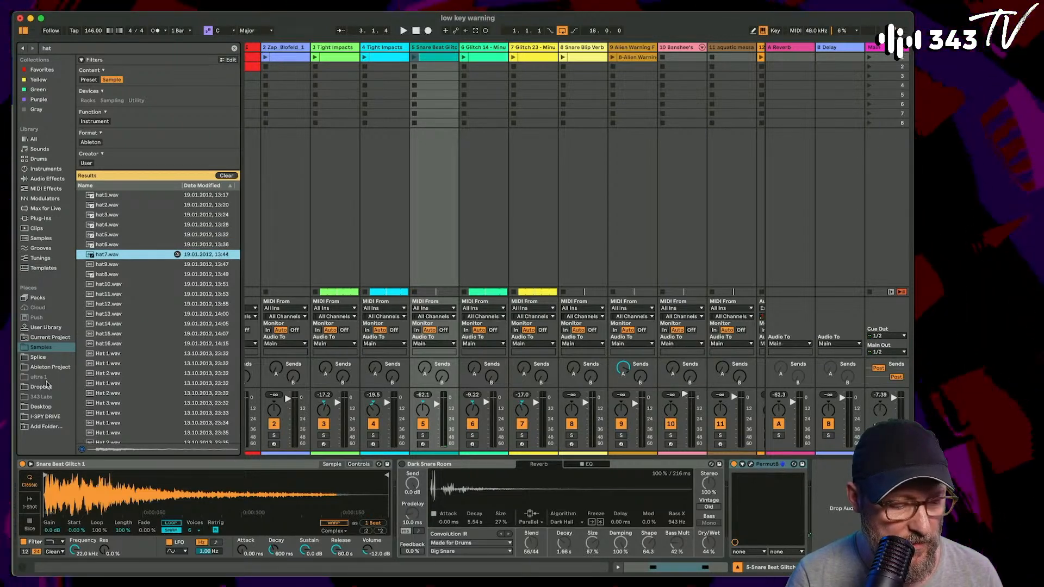
key(Down)
key(Down)
key(Down)
key(Down)
key(Down)
key(Down)
key(Down)
key(Down)
key(Down)
key(Down)
key(Down)
key(Down)
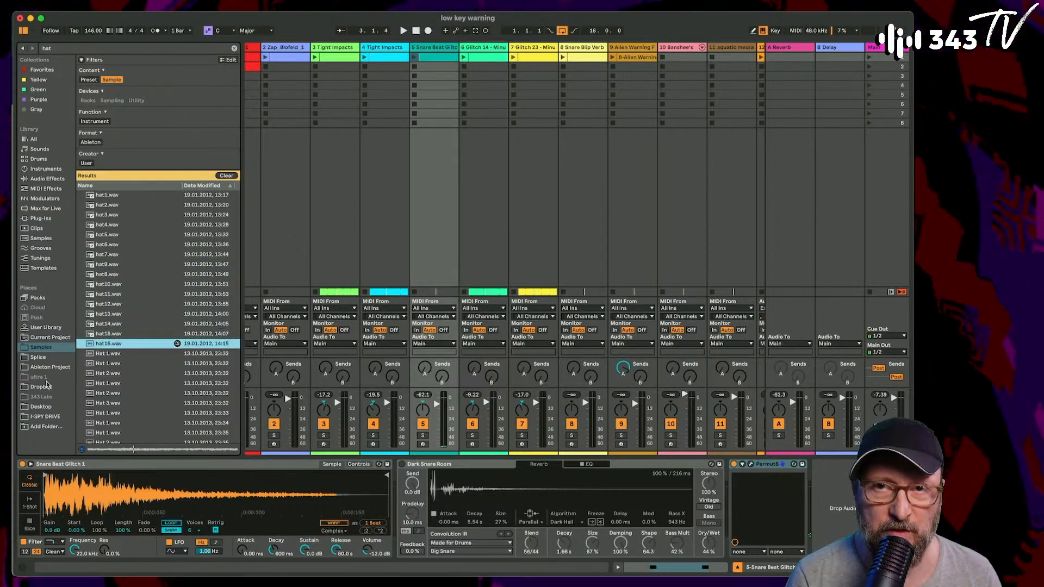
key(Down)
key(Down)
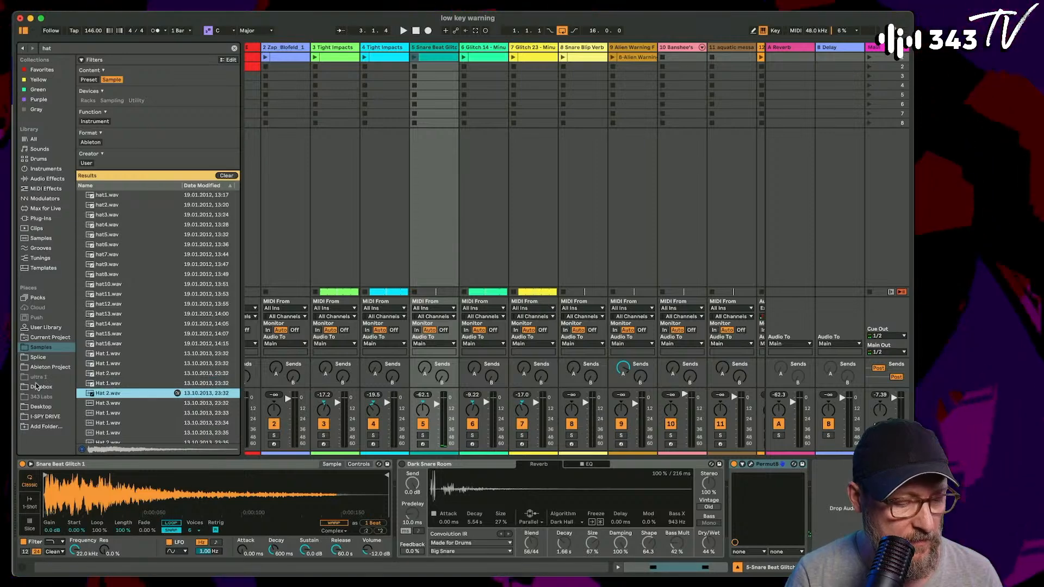
- Clear the hat search and its content filter, and collapse the Synthesizers and Audio Animals folders
click(234, 175)
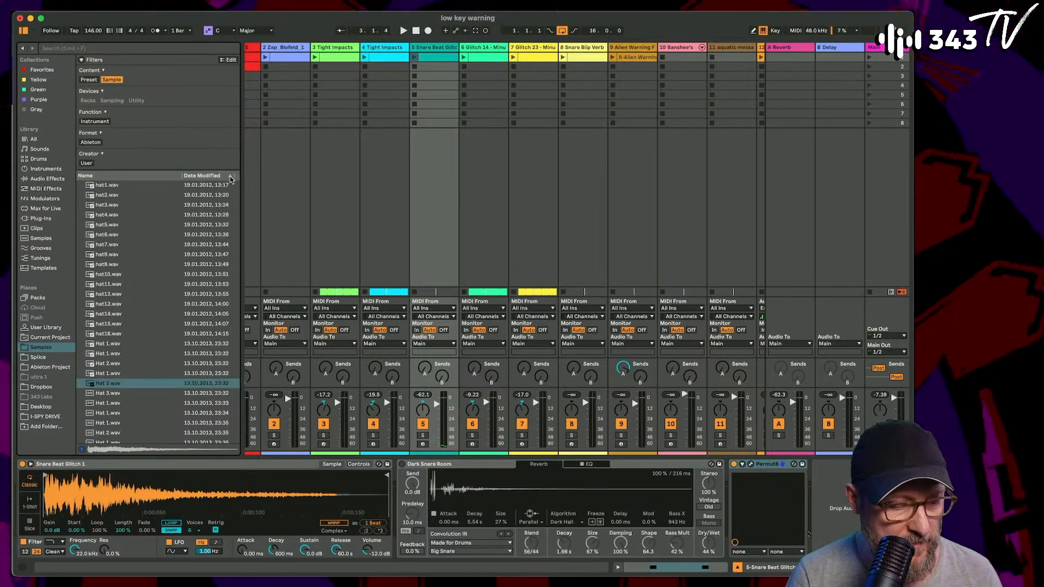
key(Left)
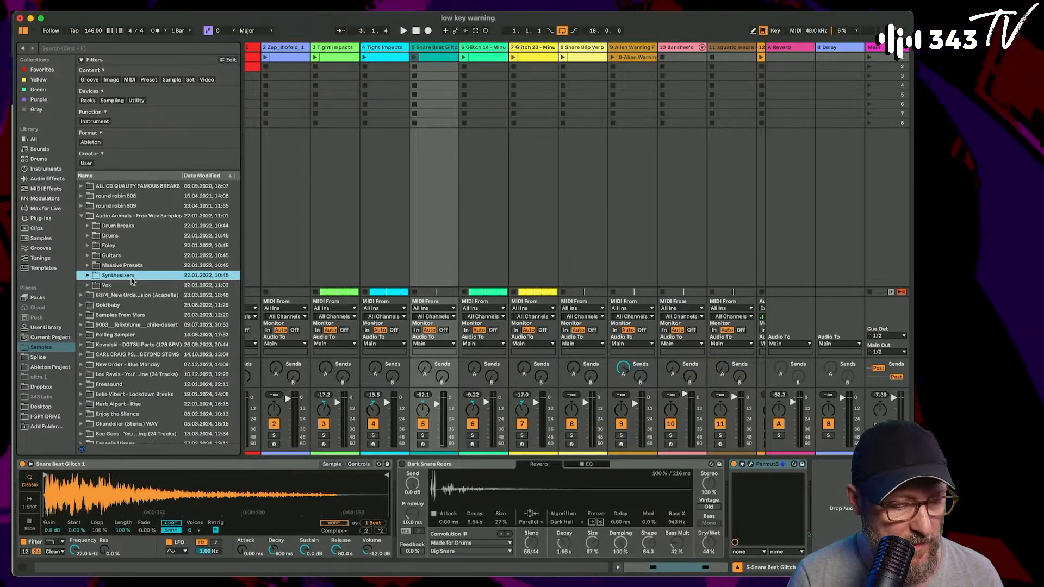
key(Up)
key(Left)
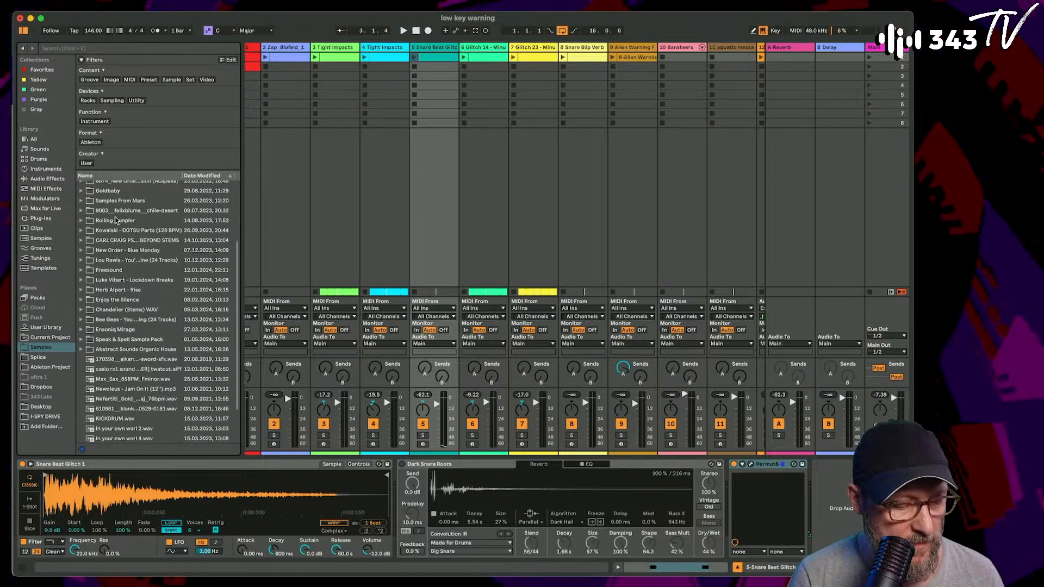
scroll(111, 304, down, 5)
scroll(109, 354, up, 3)
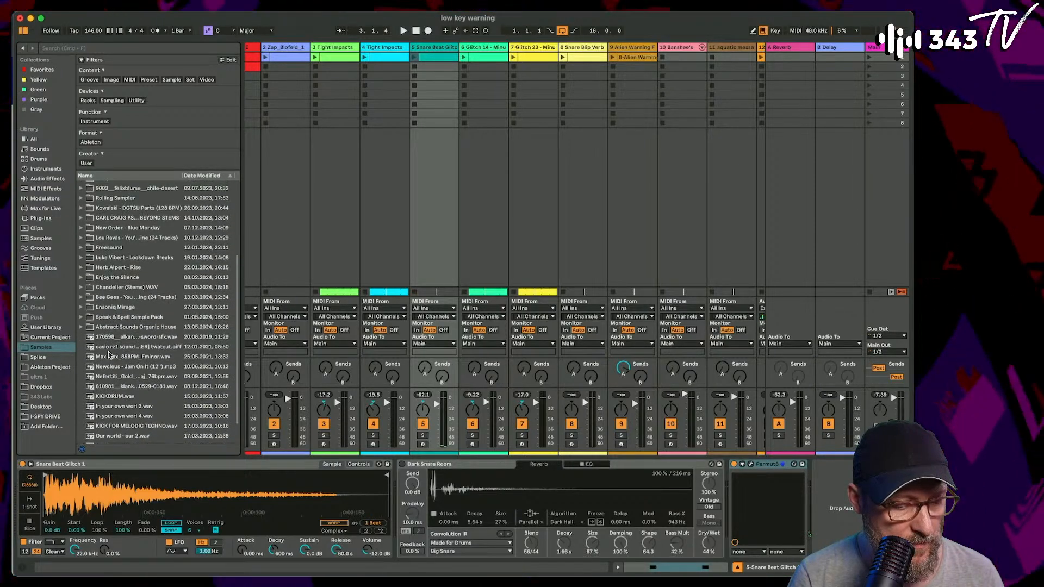
scroll(138, 270, up, 10)
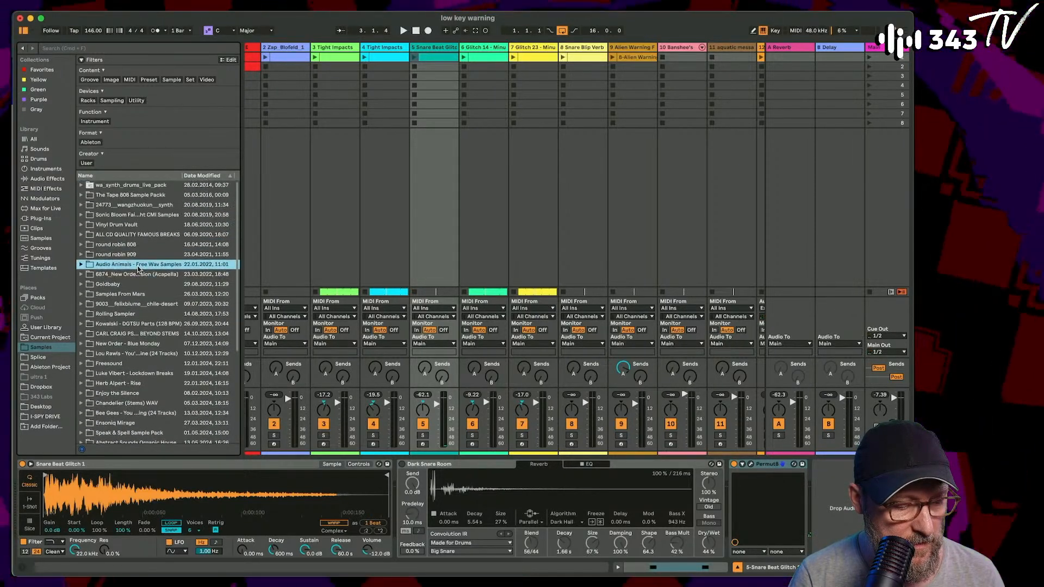
- Expand the wa_synth_drums_live_pack folder, look through its Drums presets, and open its Samples subfolder
click(141, 187)
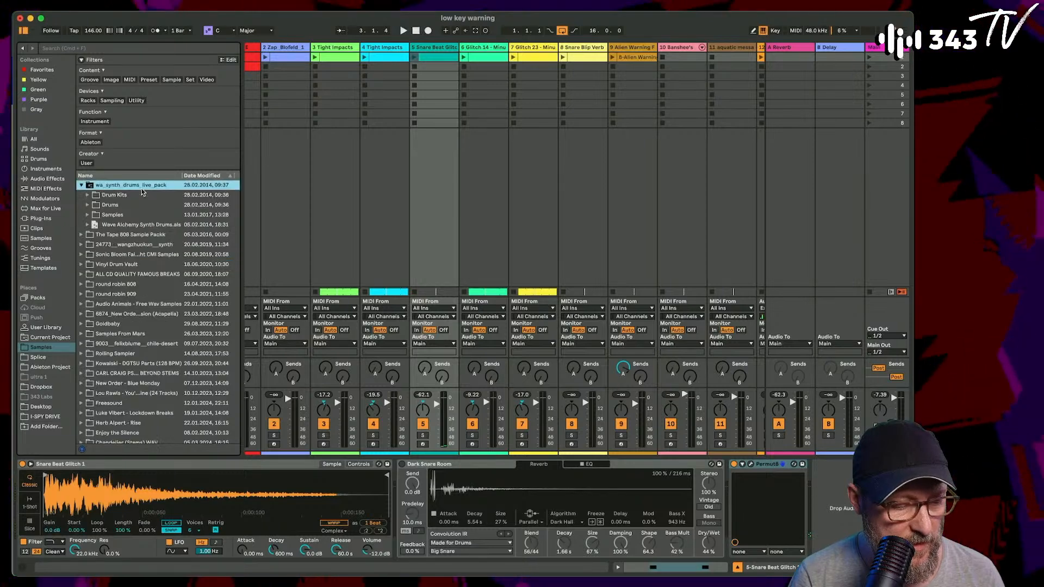
key(Down)
key(Down)
key(Right)
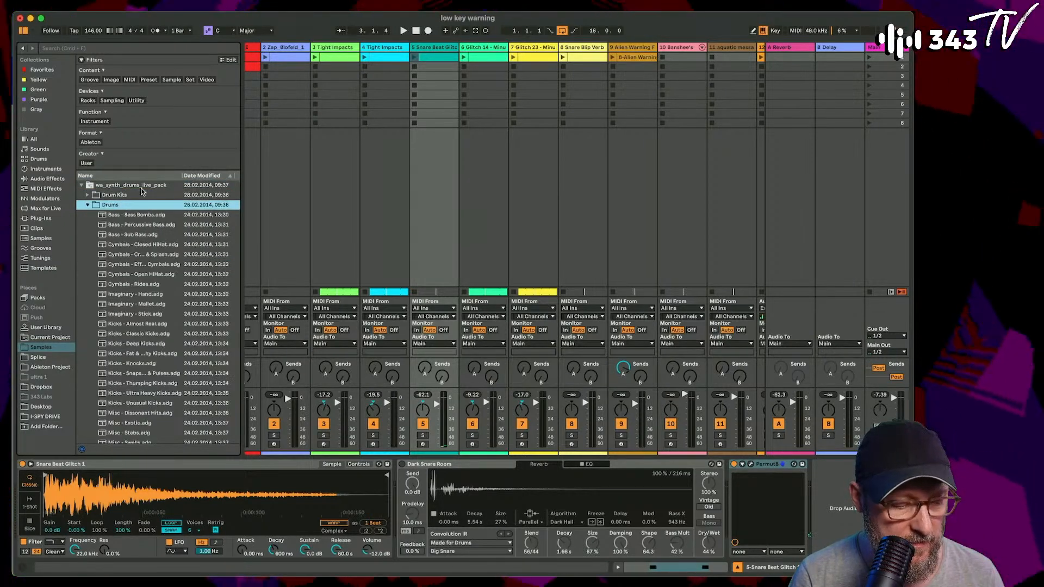
key(Down)
key(Left)
key(Down)
key(Right)
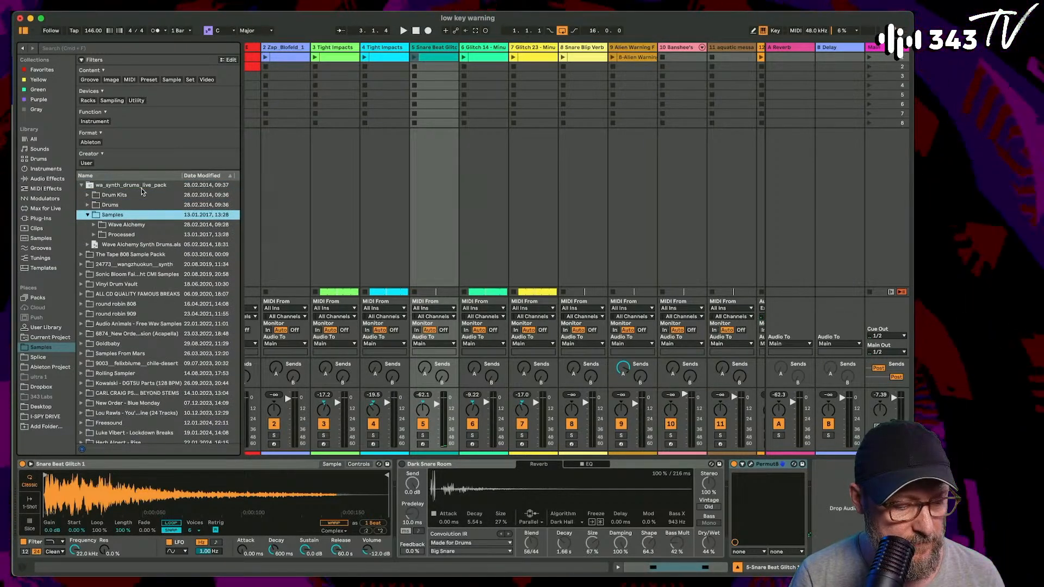
- Open the unprocessed drums folder inside the pack's Wave Alchemy samples
key(Down)
key(Right)
key(Down)
key(Right)
key(Down)
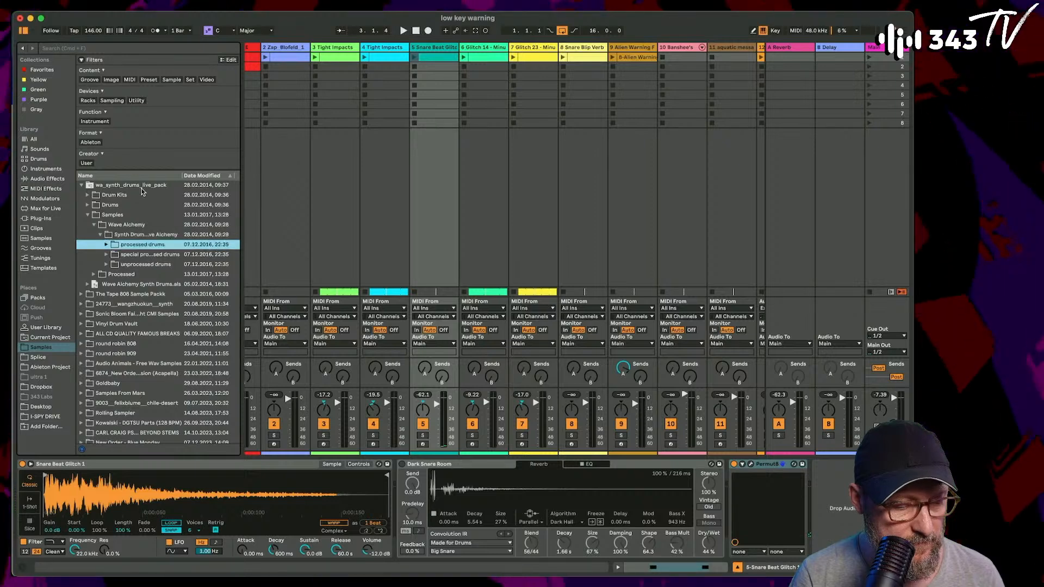
key(Right)
key(Left)
key(Down)
key(Down)
key(Right)
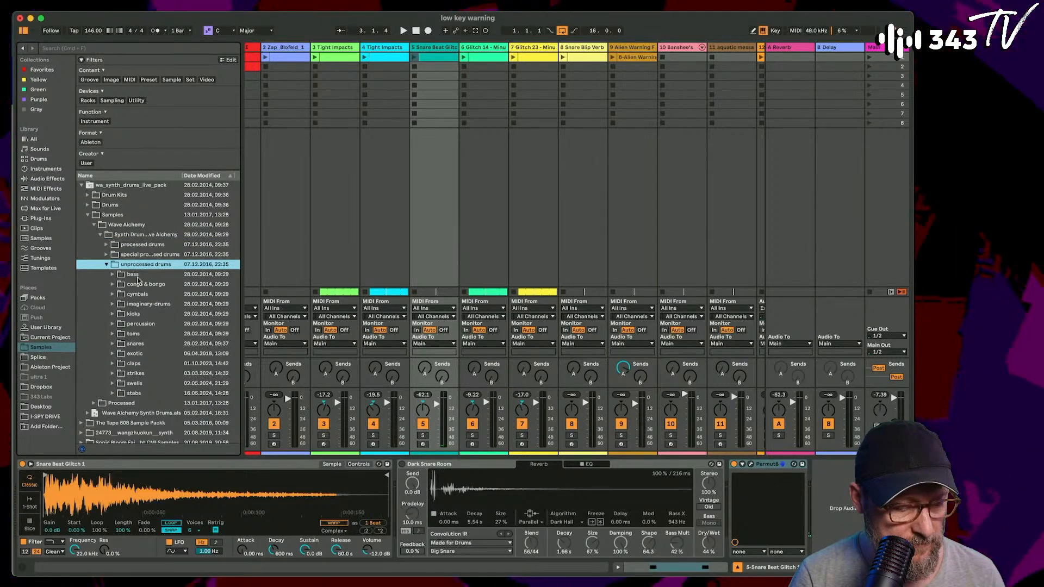
- Expand the cymbals folder and its closed hats subfolder within the unprocessed drums
click(137, 342)
key(Up)
key(Up)
key(Up)
key(Up)
key(Up)
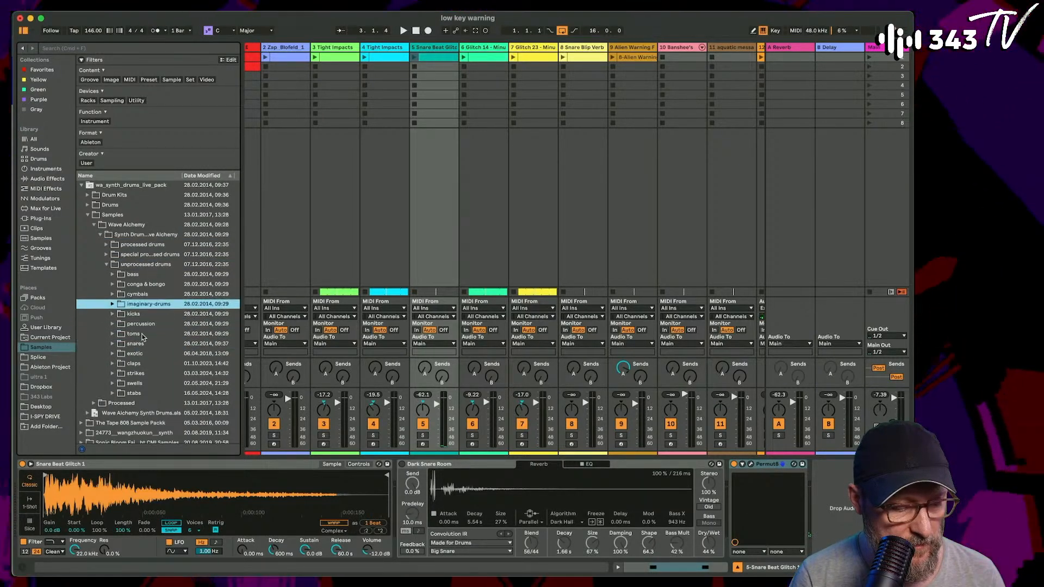
key(Right)
key(Down)
key(Right)
- Audition the closed hat samples one after another to pick a suitable hat for the track
key(Down)
key(Down)
key(Down)
key(Down)
key(Down)
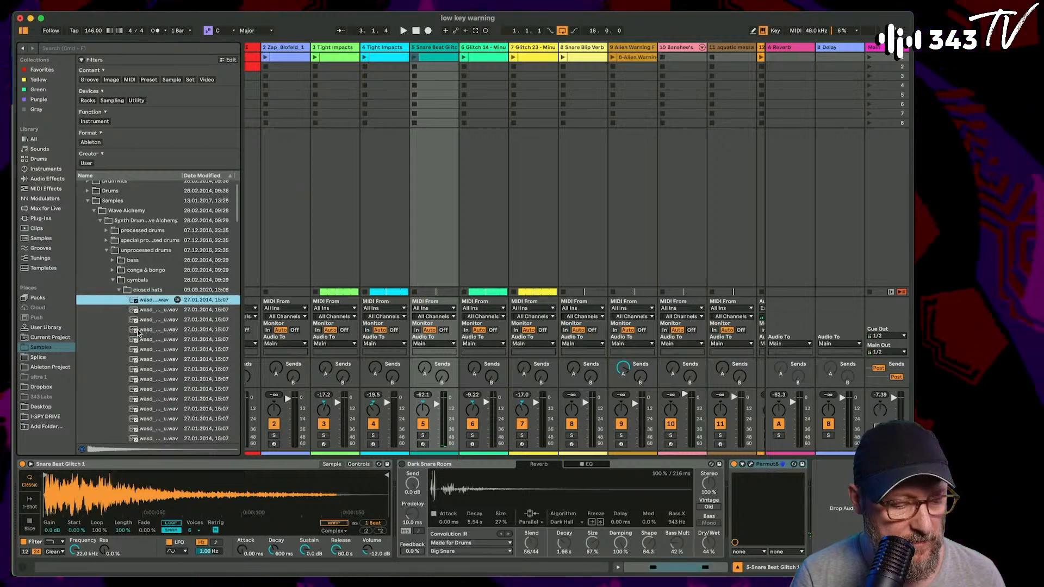
key(Down)
key(Down)
key(Down)
key(Down)
key(Down)
key(Down)
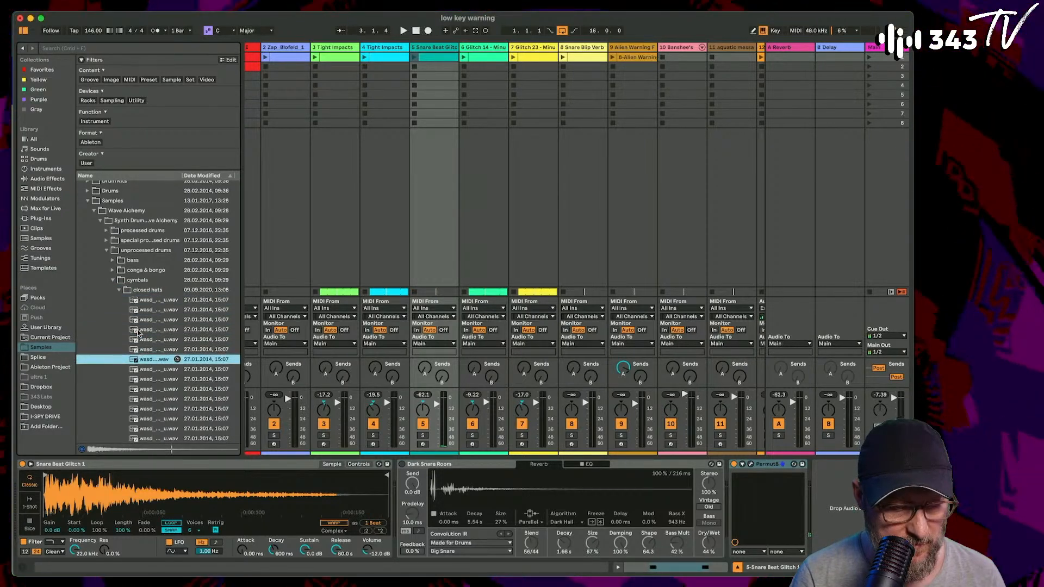
key(Down)
key(Down)
key(Down)
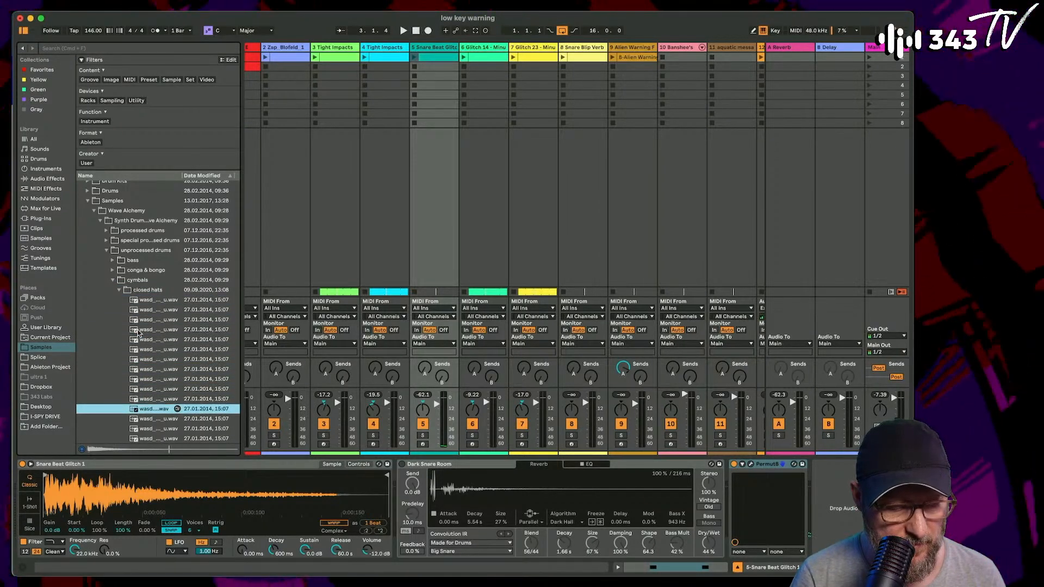
scroll(138, 333, down, 3)
key(Down)
key(Down)
key(Down)
key(Down)
key(Down)
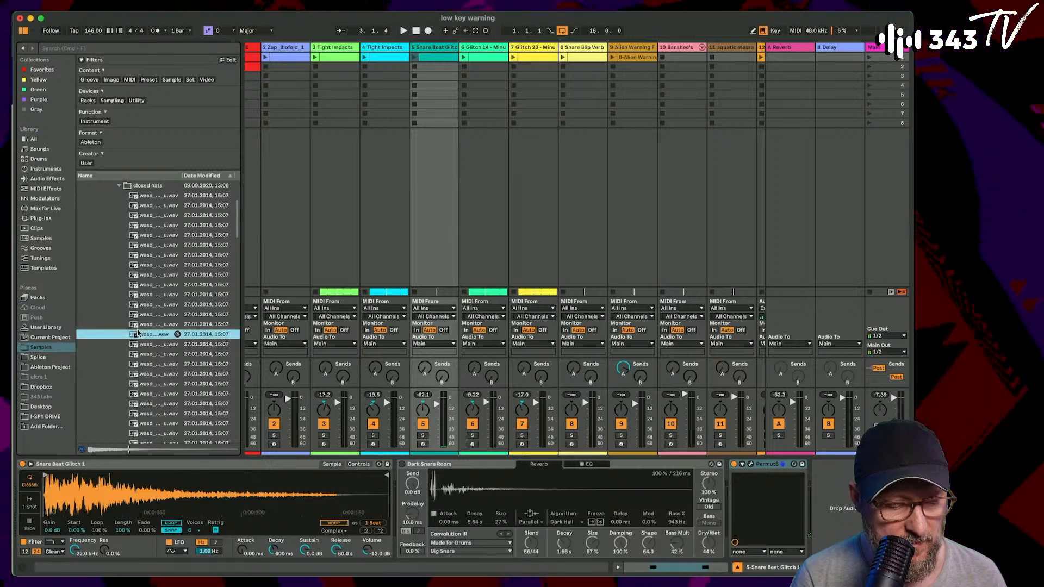
scroll(138, 332, down, 2)
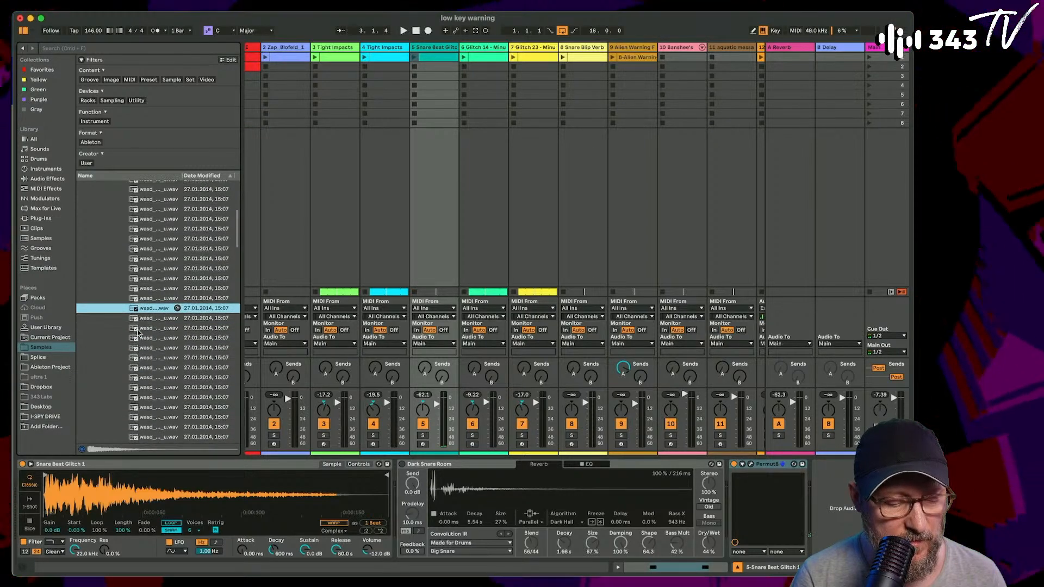
key(Down)
key(Down)
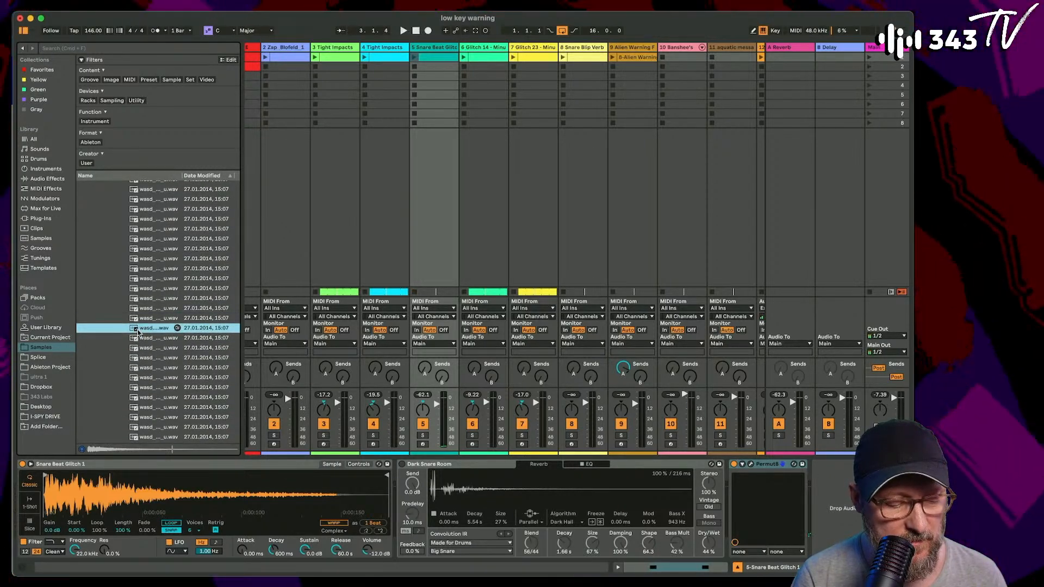
scroll(138, 332, down, 4)
scroll(138, 333, down, 1)
key(Down)
key(Down)
key(Down)
key(Down)
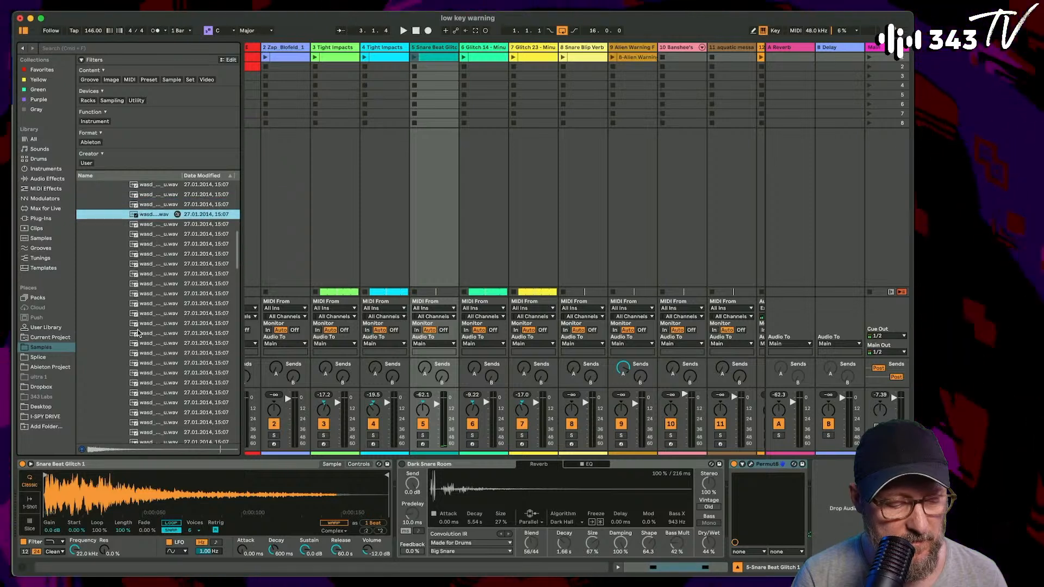
key(Down)
key(Down)
key(Down)
key(Down)
key(Down)
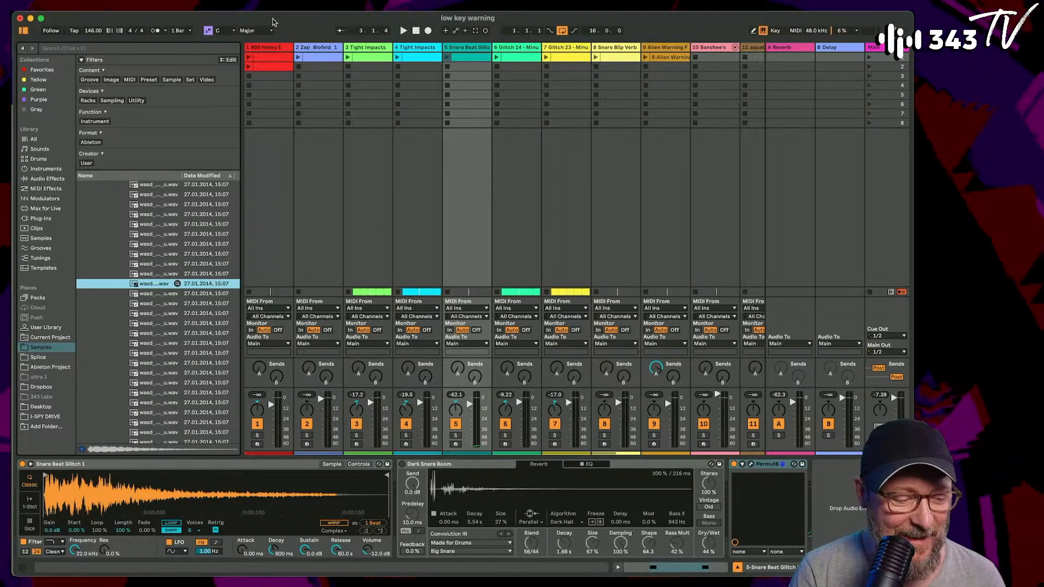
- Insert a MIDI track after Snare Blip Verb and load the wasd_cl-hat_mini_grit-transient_m_u sample into it in 1-Shot mode
scroll(451, 77, right, 5)
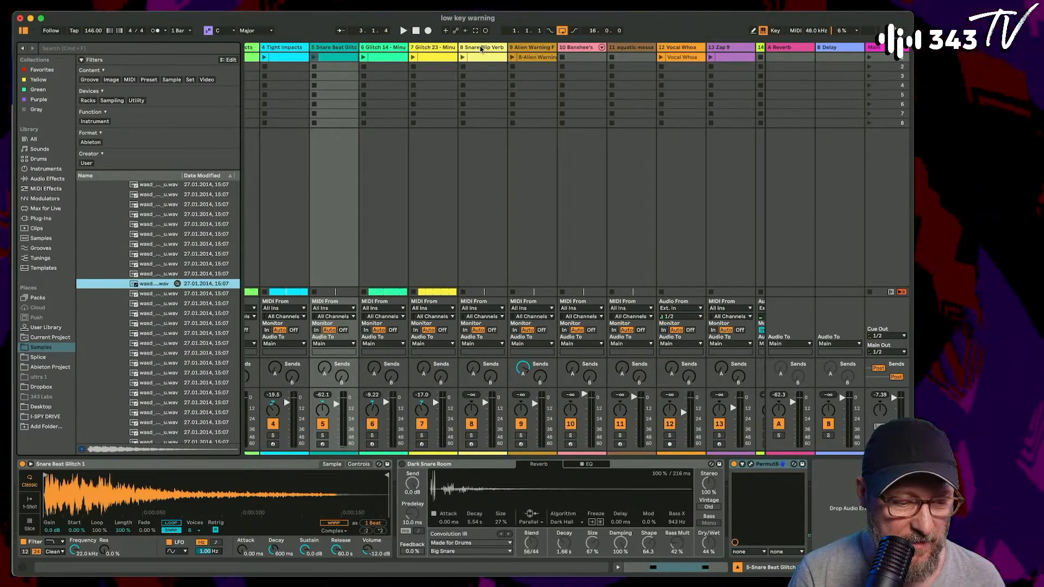
click(480, 48)
key(super+shift+t)
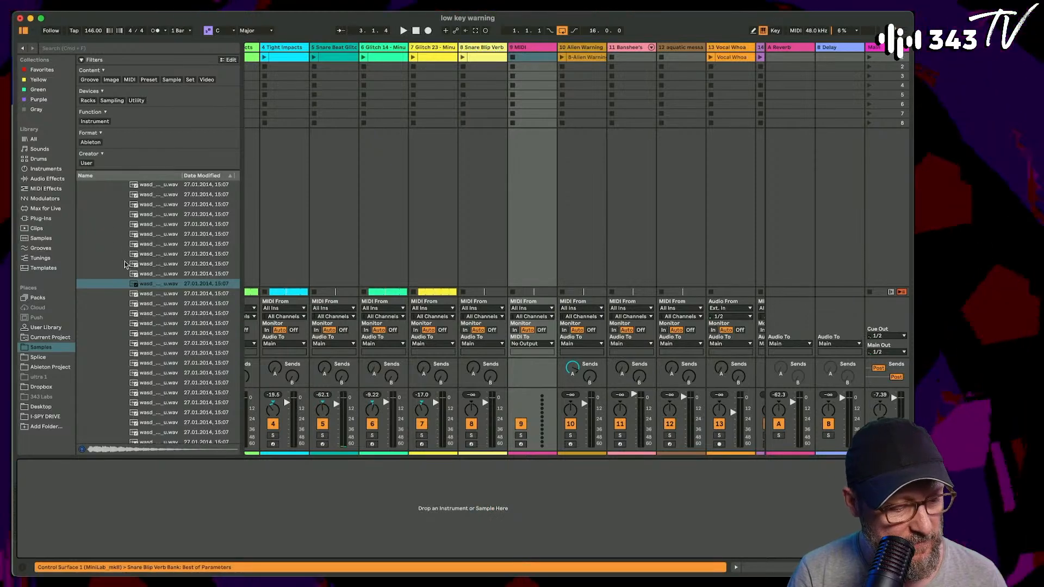
drag(140, 284, 107, 518)
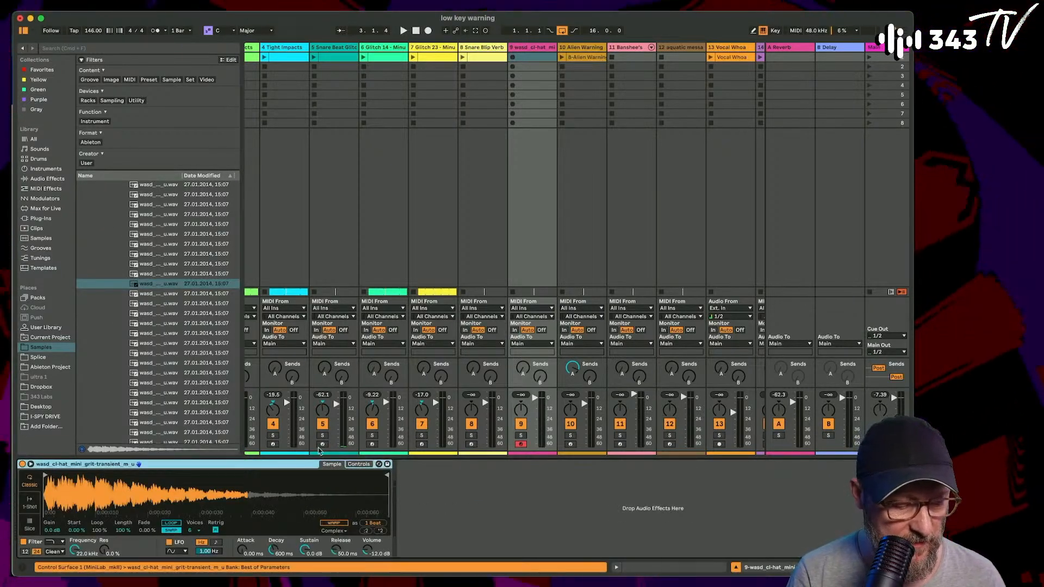
click(30, 503)
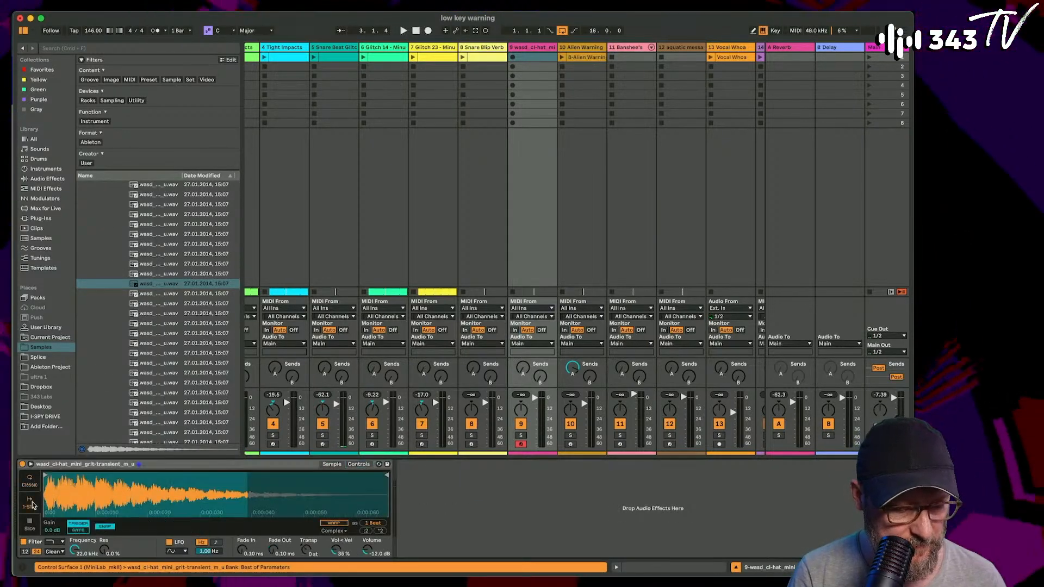
- Create a MIDI clip in the first slot of the hat track and add a C3 sixteenth note at 1.1.1
double_click(527, 57)
double_click(146, 520)
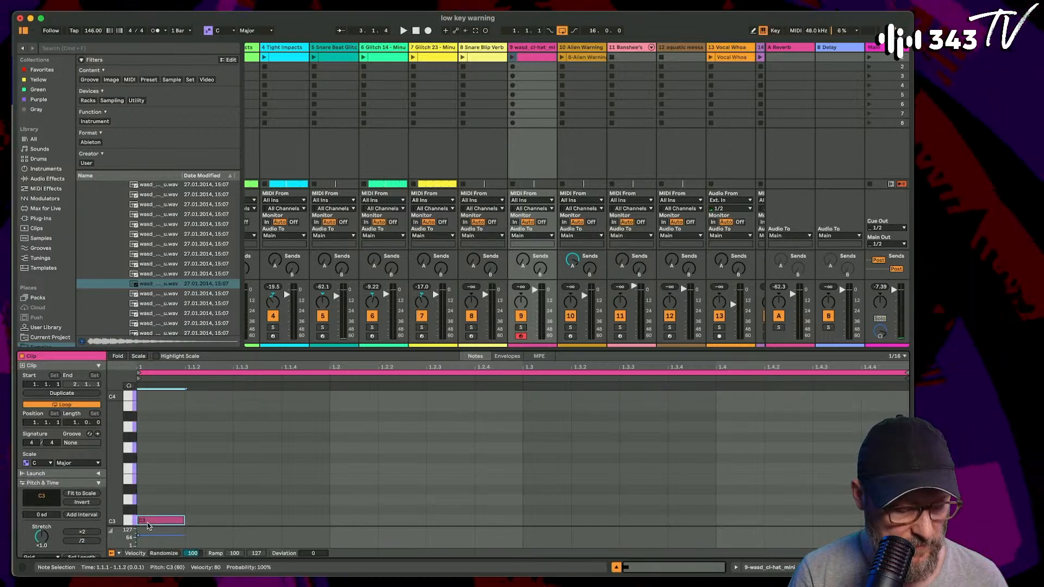
- Solo the hat track, launch its clip and duplicate the C3 note onto beats 1.2, 1.3 and 1.4
click(520, 327)
click(513, 56)
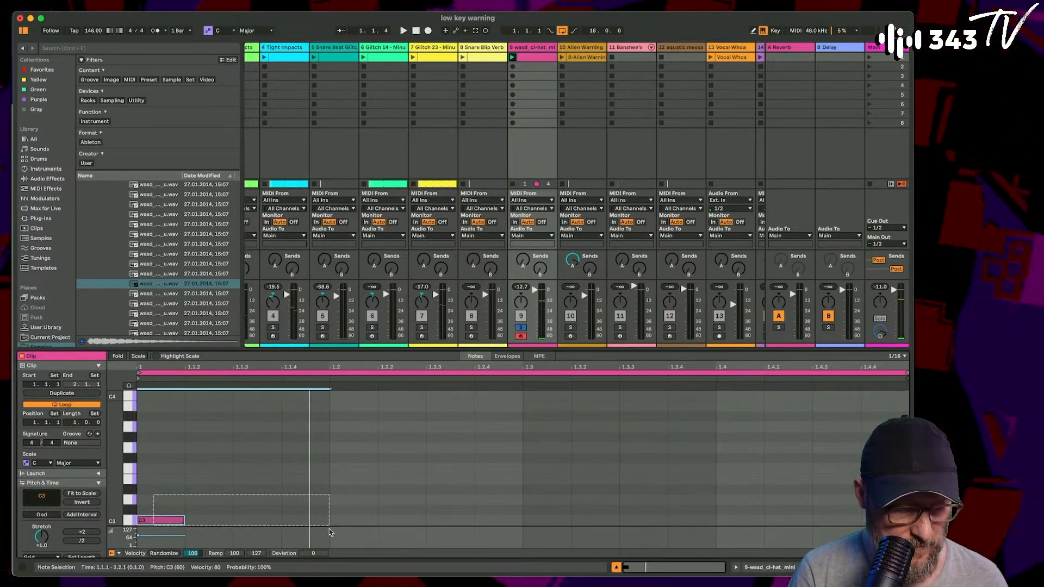
key(super+d)
key(super+d)
key(super+d)
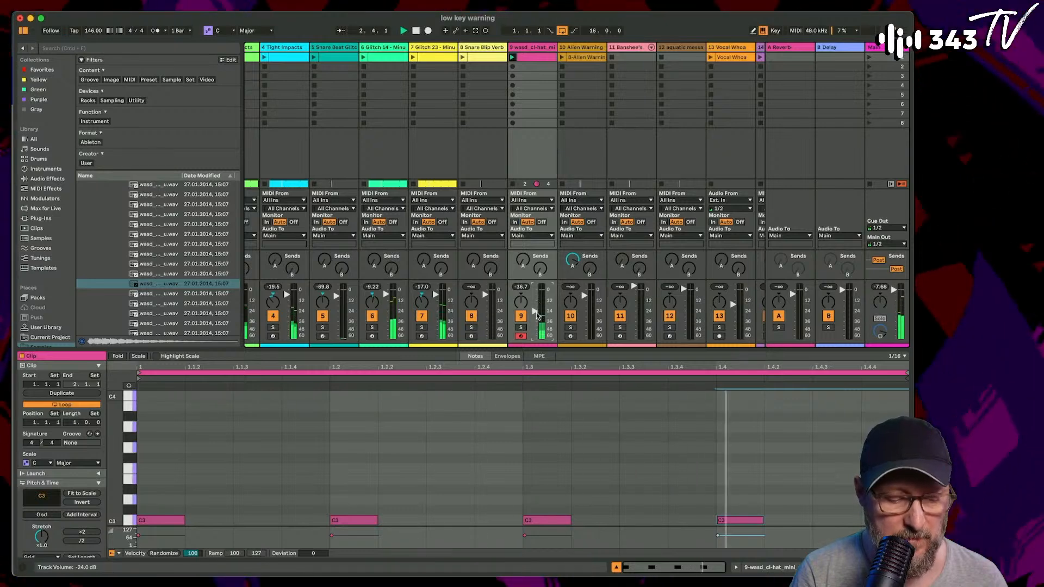
- Delete the three duplicated hat notes and add a C3 sixteenth note at 1.2.2
drag(324, 499, 765, 530)
key(Delete)
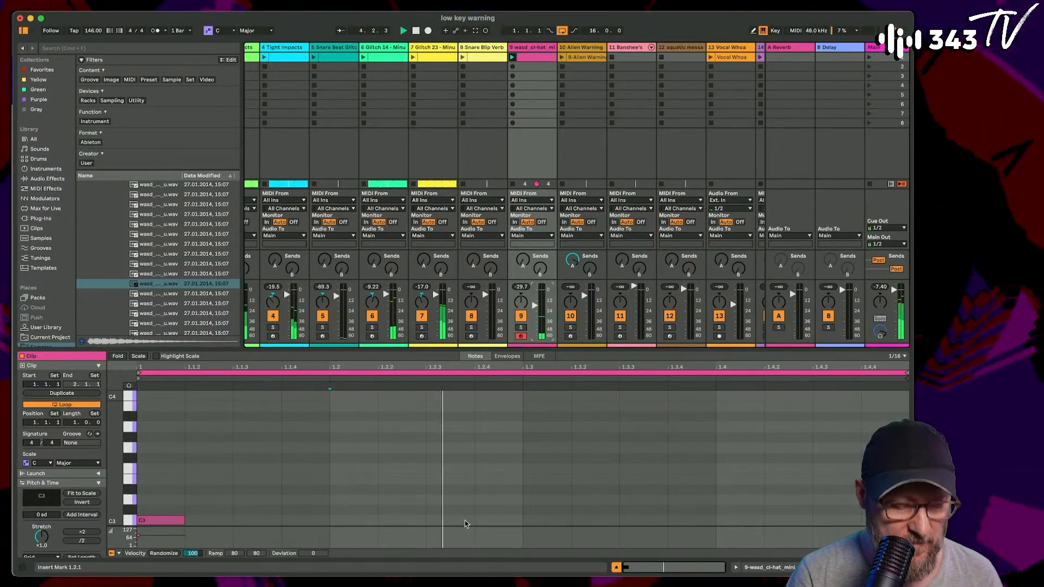
double_click(403, 511)
key(Down)
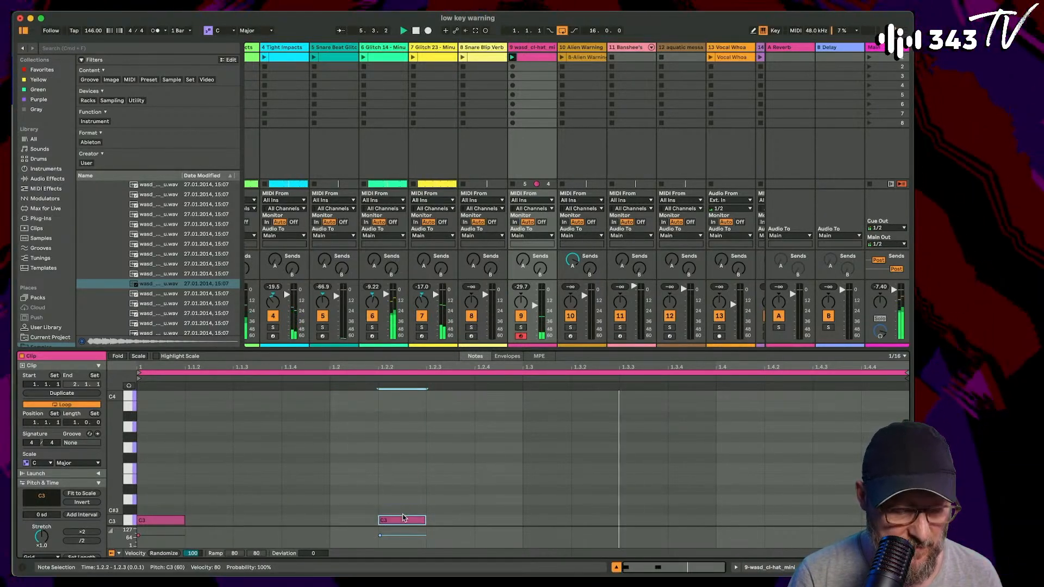
- Try the second hat note on different sixteenth positions during playback and settle it at 1.3.4
key(Left)
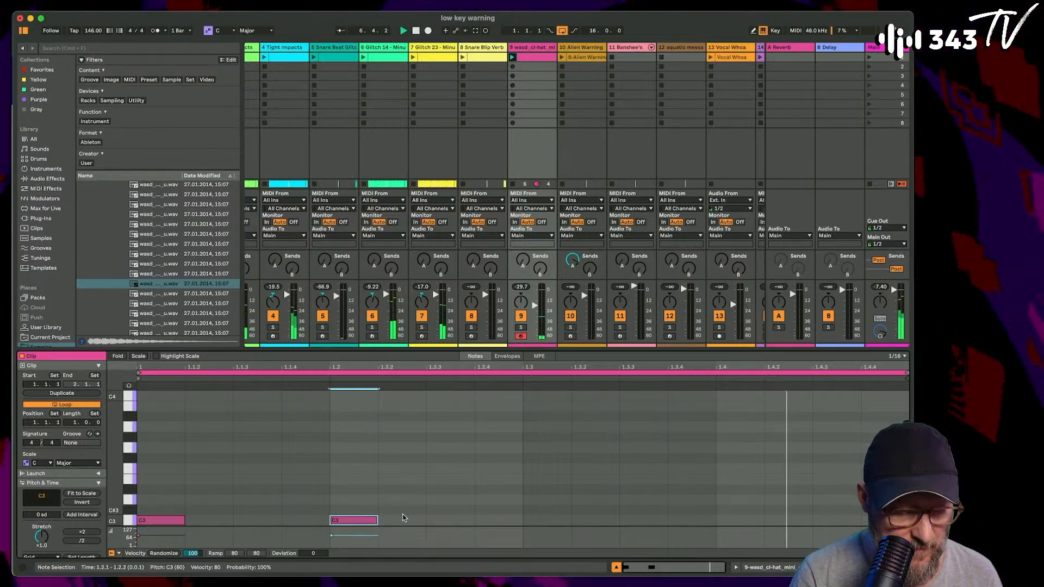
key(Right)
key(Right)
key(Right)
key(Right)
key(Right)
key(Right)
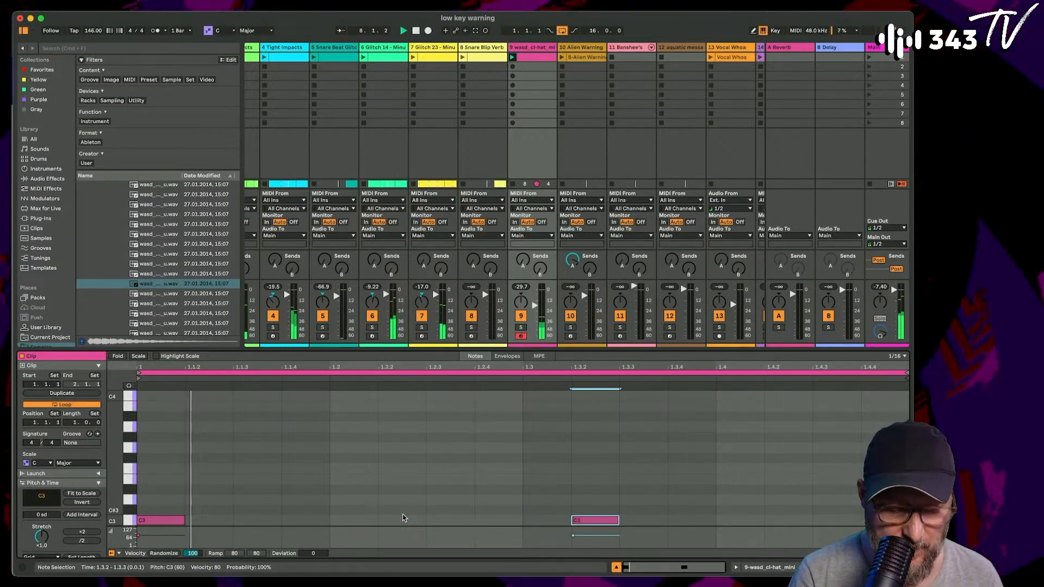
key(Right)
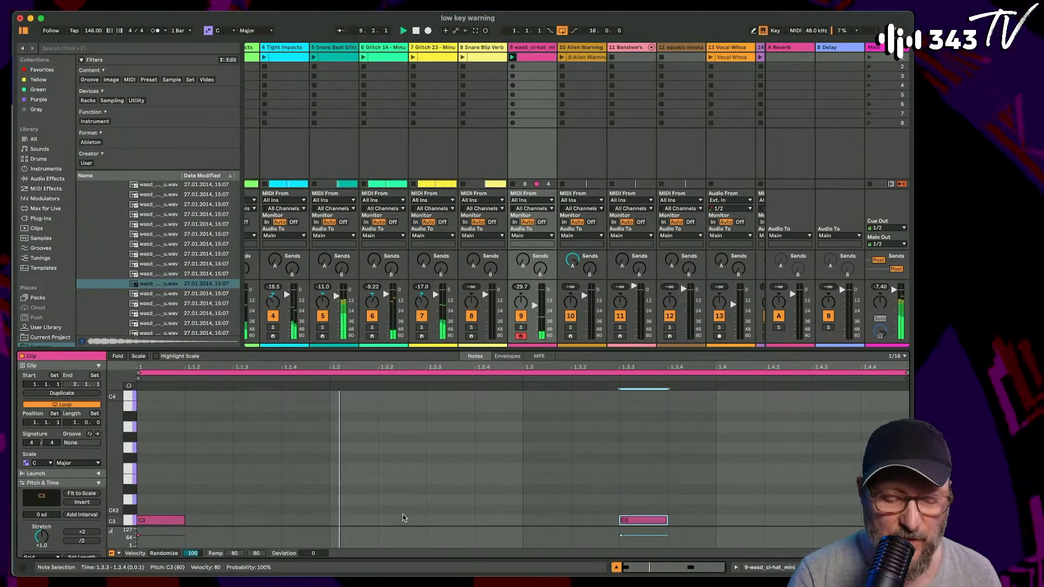
key(Right)
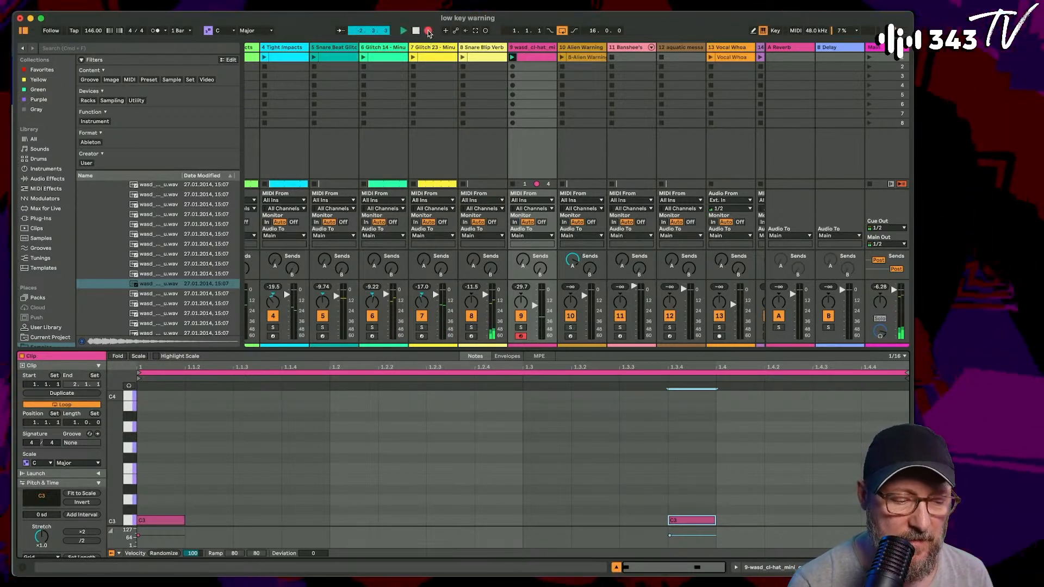
- Switch to the Arrangement View and let the hat pattern record onto the hat track
key(Tab)
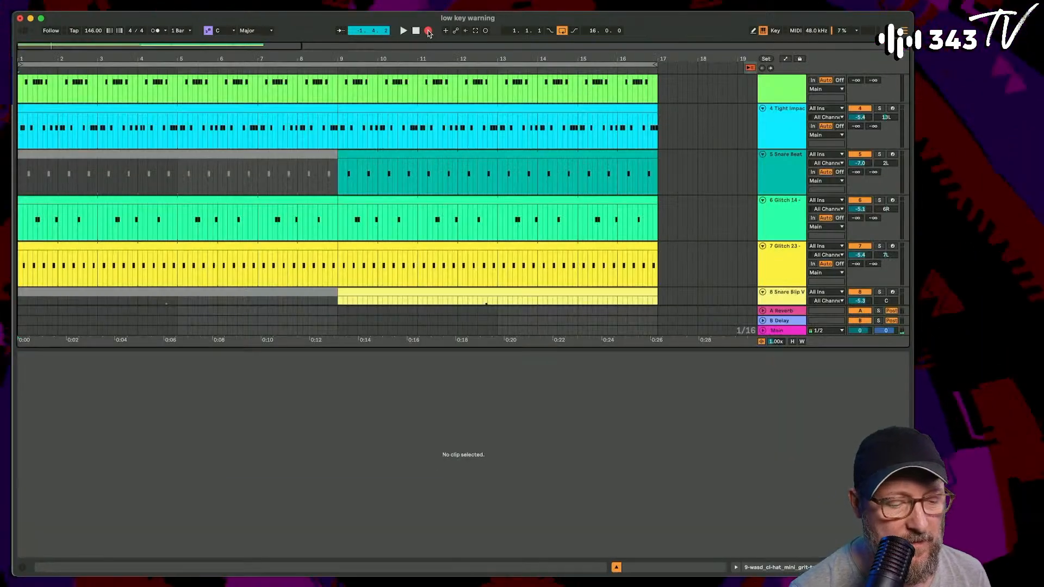
scroll(274, 158, down, 6)
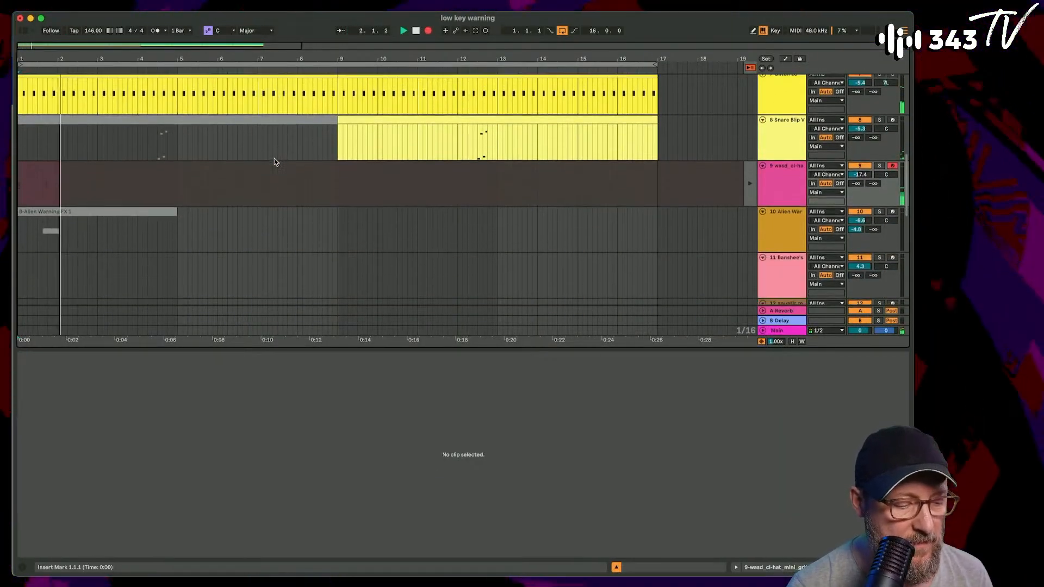
scroll(382, 214, up, 3)
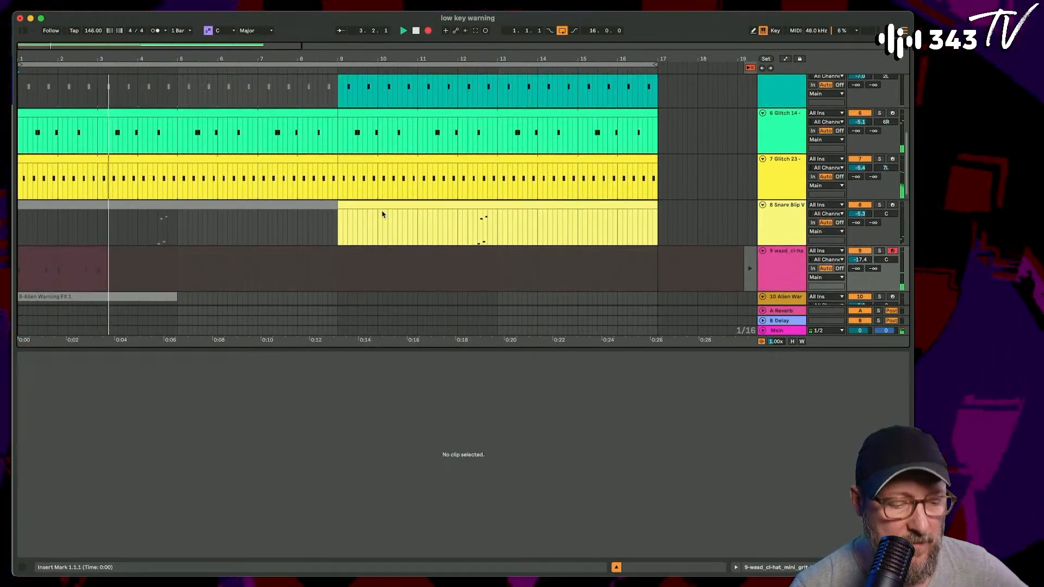
scroll(382, 214, down, 1)
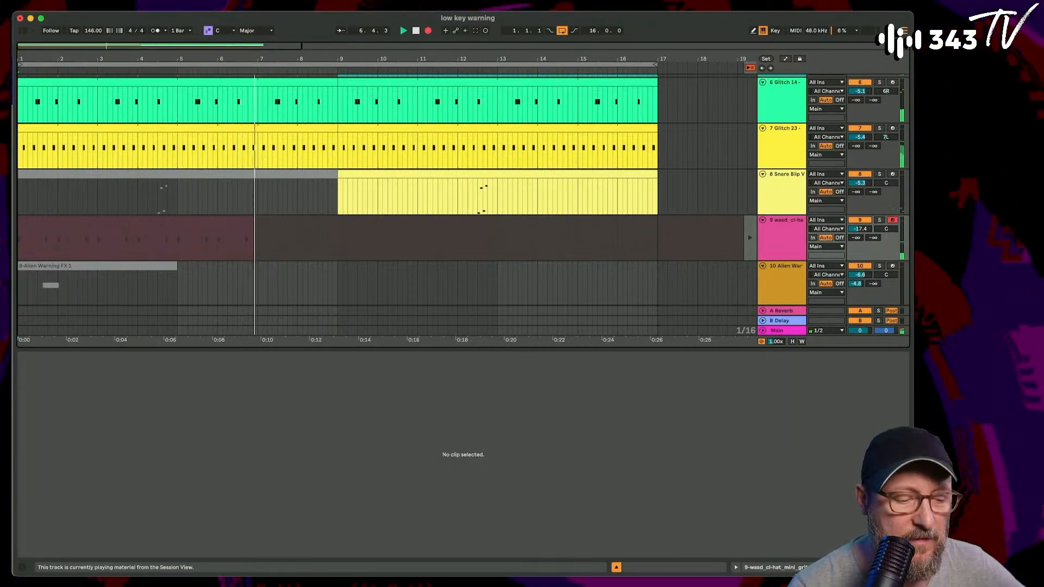
scroll(439, 218, up, 5)
scroll(440, 217, down, 4)
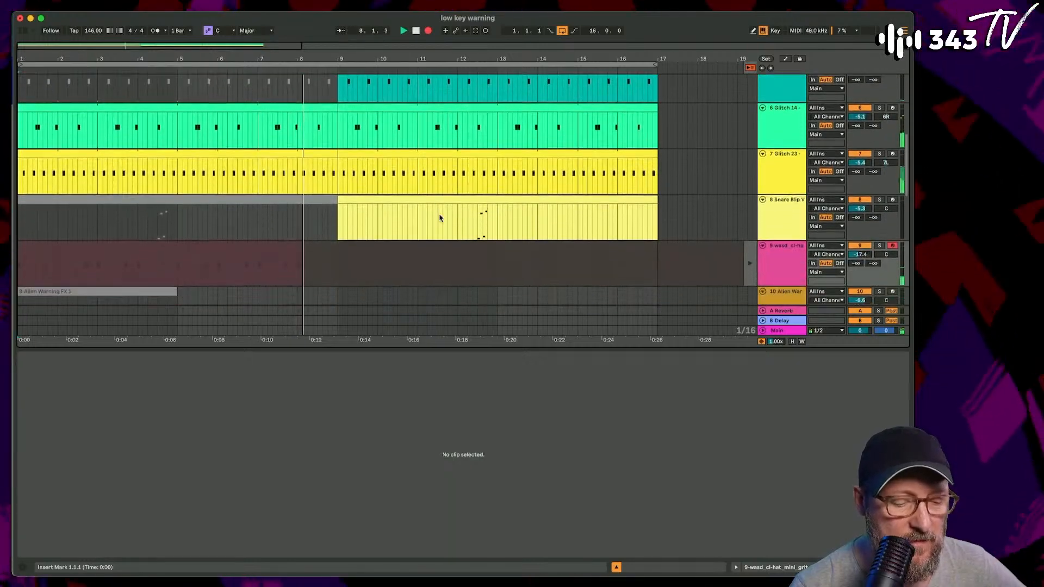
scroll(439, 217, down, 3)
scroll(478, 220, up, 2)
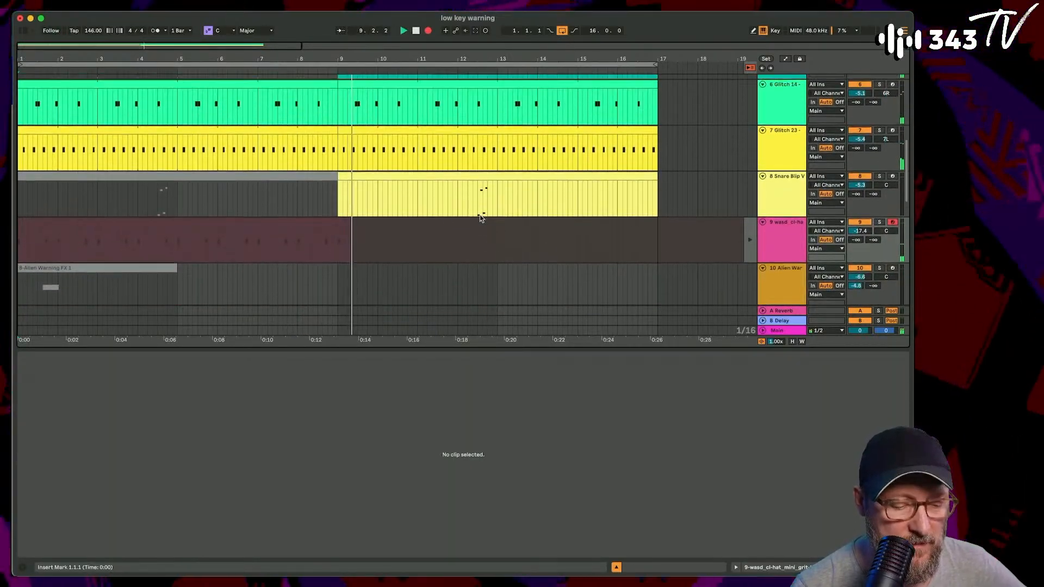
scroll(480, 217, down, 1)
scroll(481, 220, down, 1)
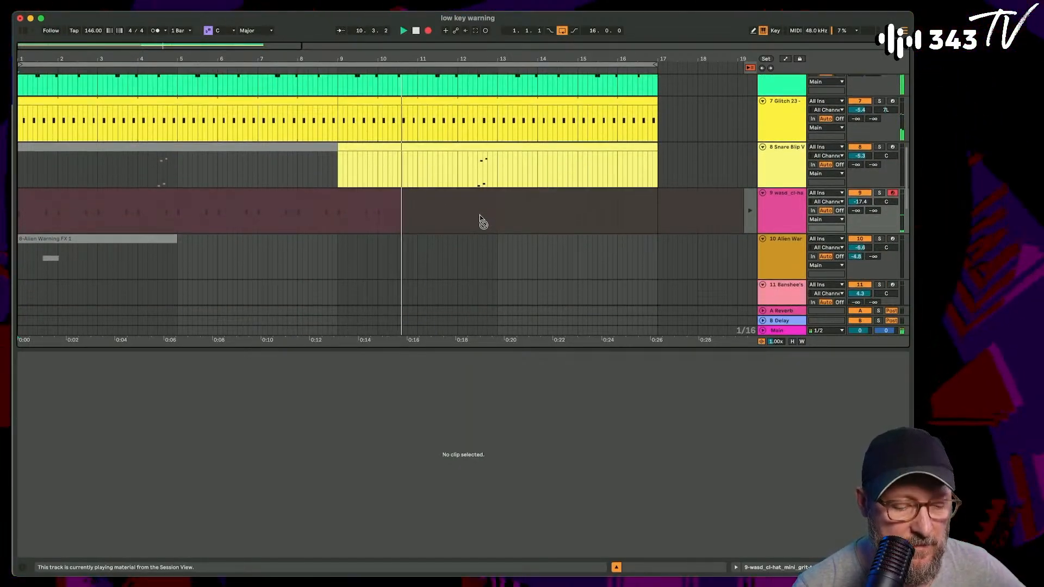
scroll(478, 220, up, 1)
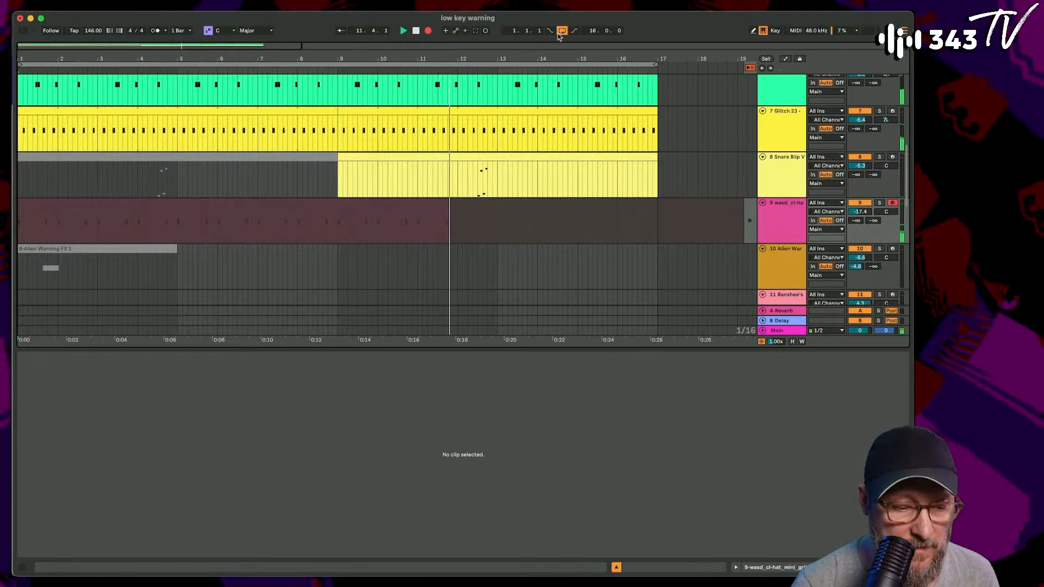
- Turn off the arrangement loop and end the hat recording at bar 18
click(562, 31)
scroll(531, 163, up, 2)
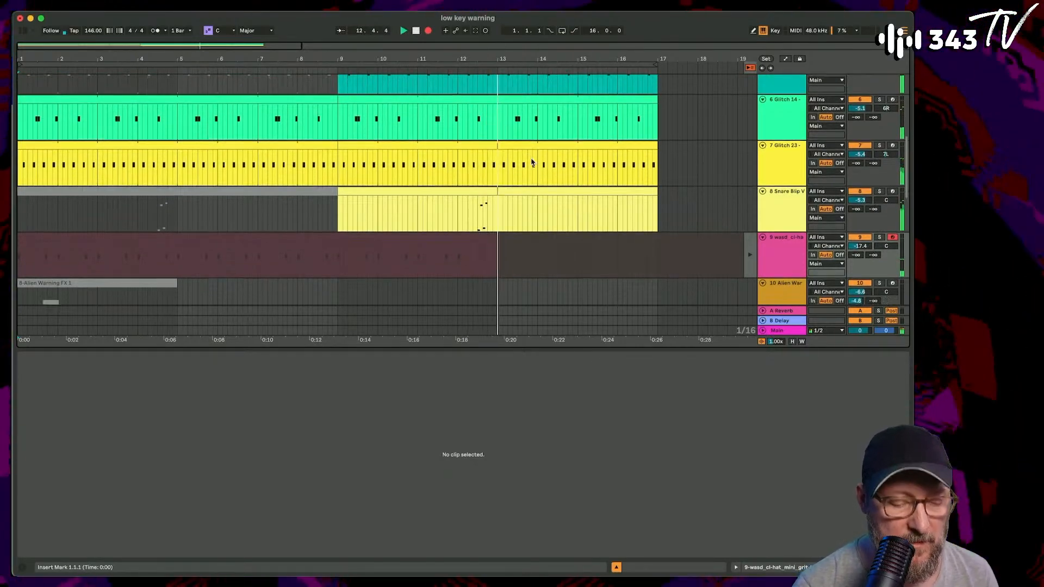
scroll(531, 162, down, 1)
scroll(531, 162, up, 4)
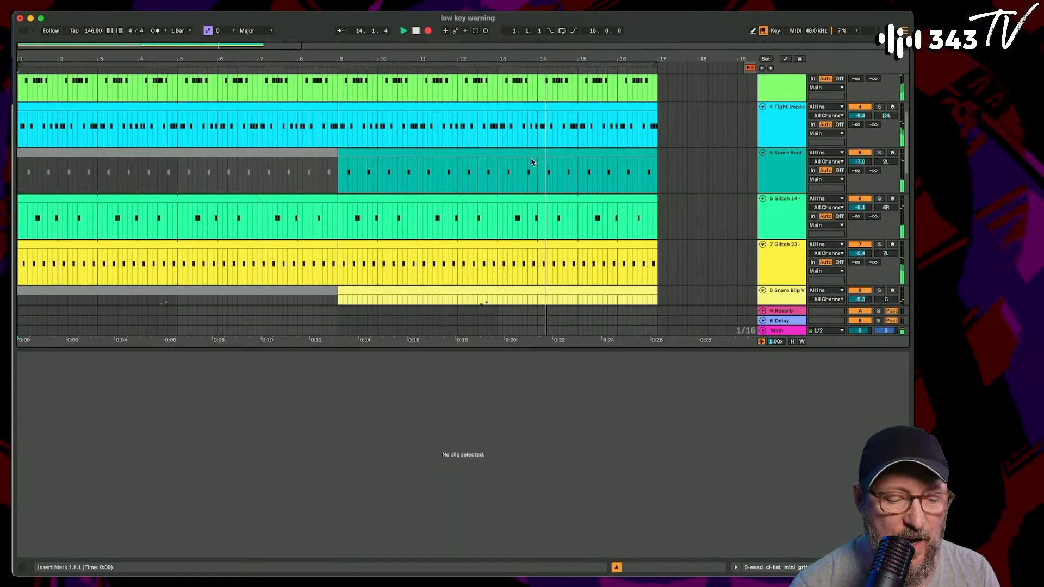
scroll(531, 162, up, 2)
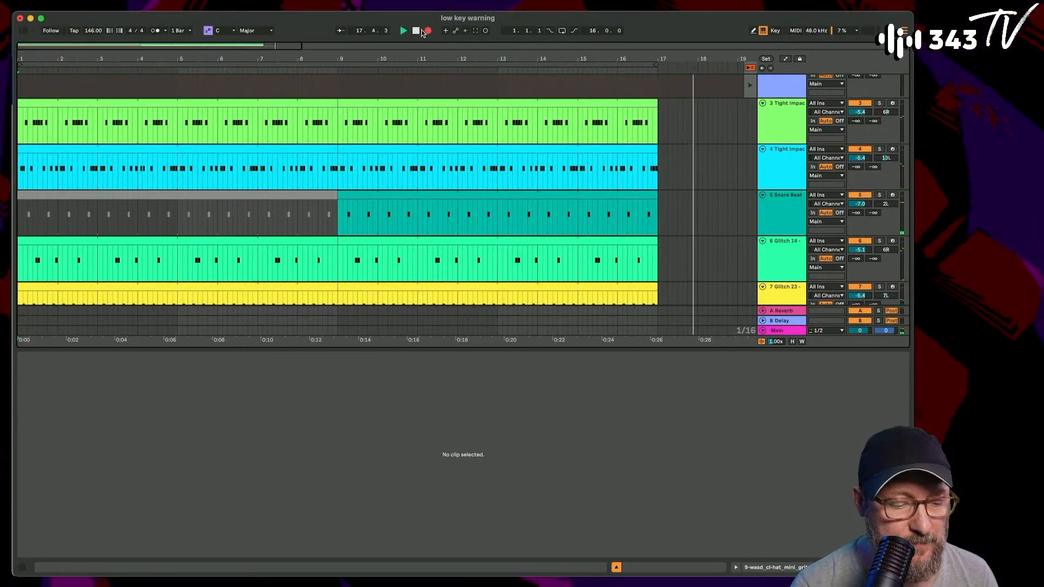
key(super+z)
key(super+space)
- Stop playback and return all tracks to their arrangement clips
scroll(459, 149, up, 5)
click(491, 77)
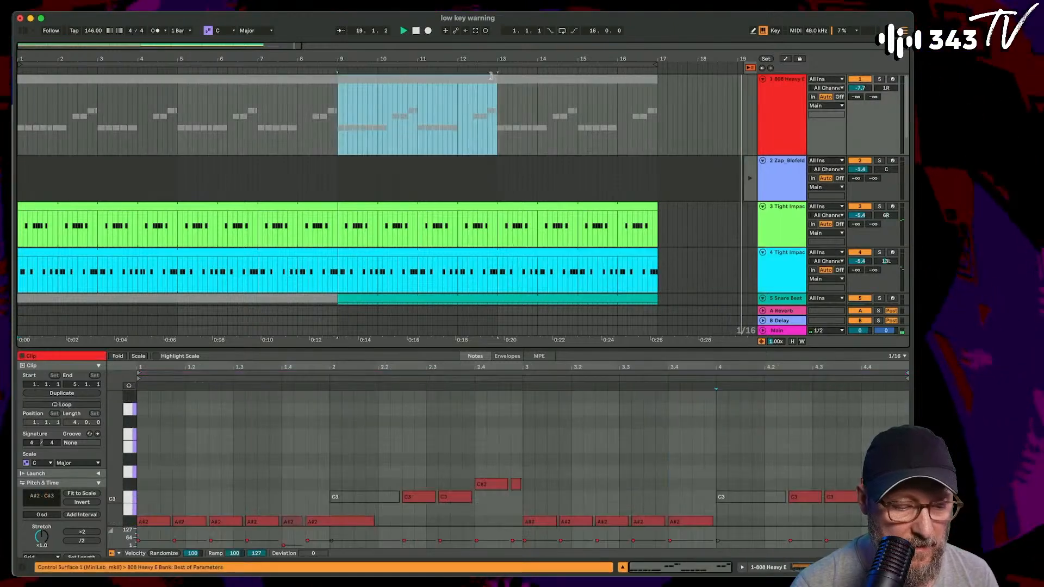
drag(507, 59, 506, 36)
key(space)
key(space)
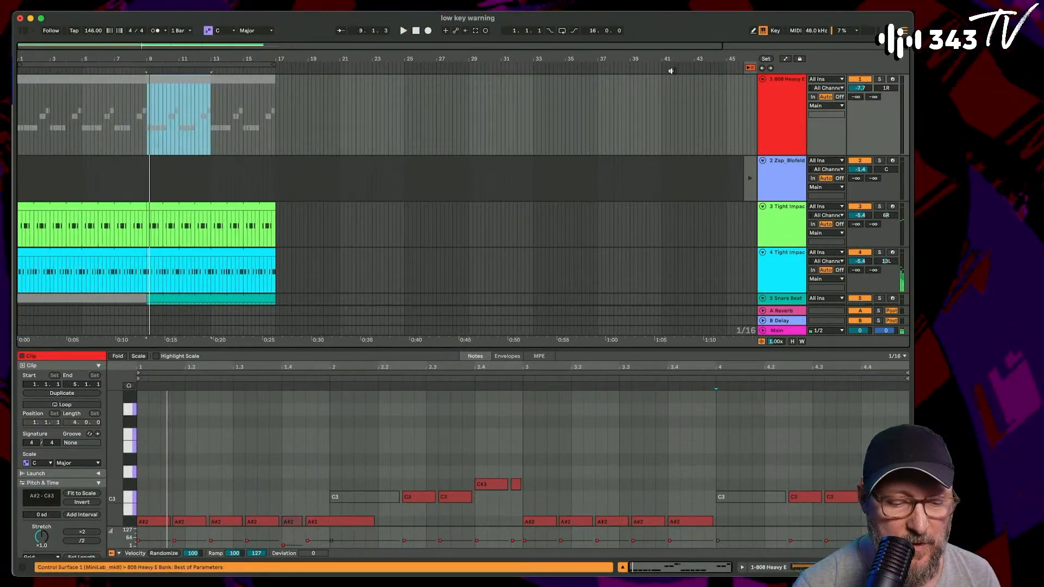
click(747, 68)
- Select all the 808 Heavy clips from bar 1 onward and move them to start around bar 17
click(75, 81)
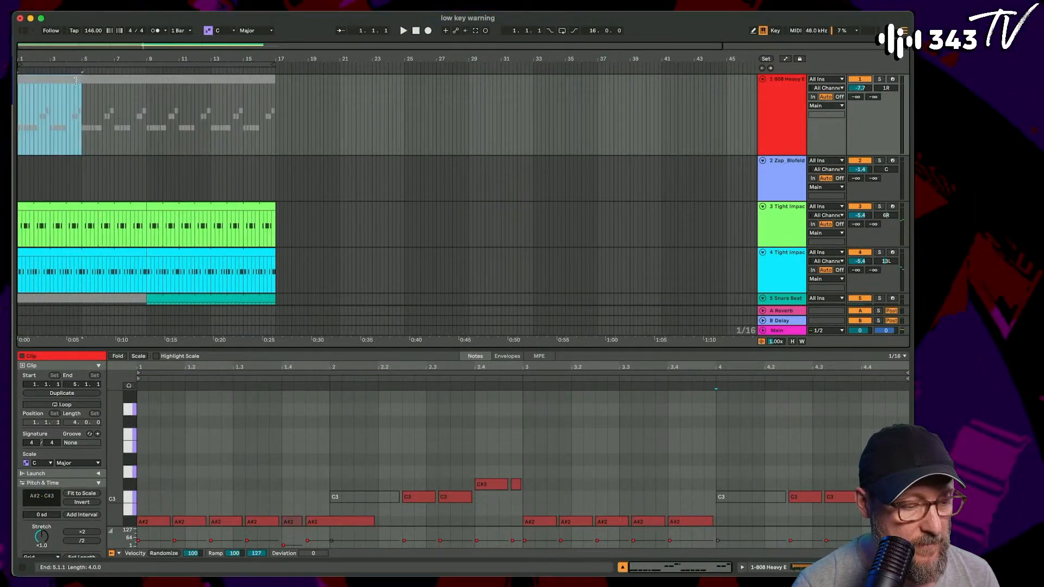
shift+click(257, 80)
click(59, 82)
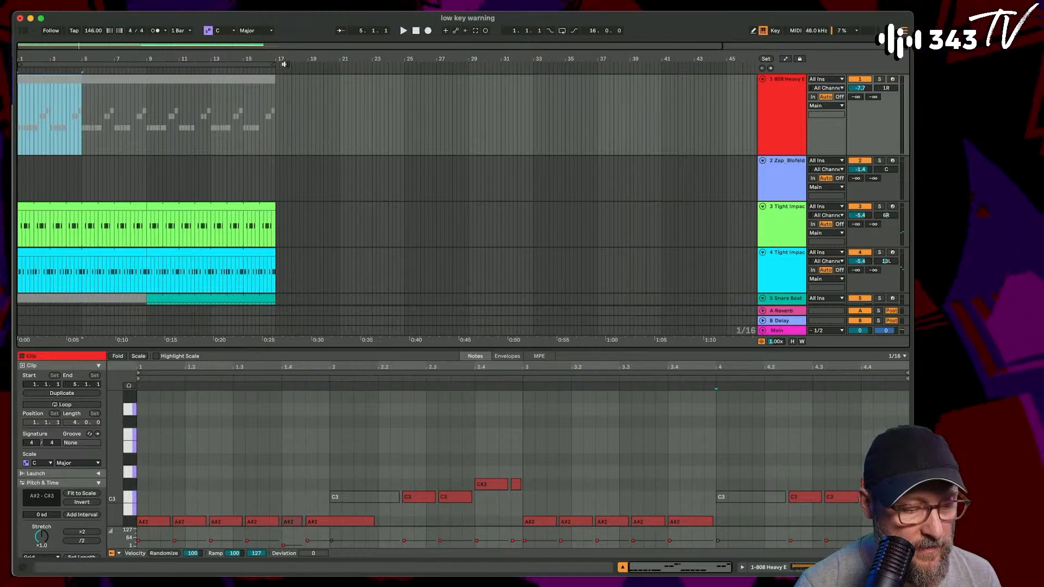
shift+click(264, 82)
drag(63, 79, 326, 98)
- Set the adaptive grid to Medium and snap the group of 808 Heavy clips to start at bar 17
right_click(648, 97)
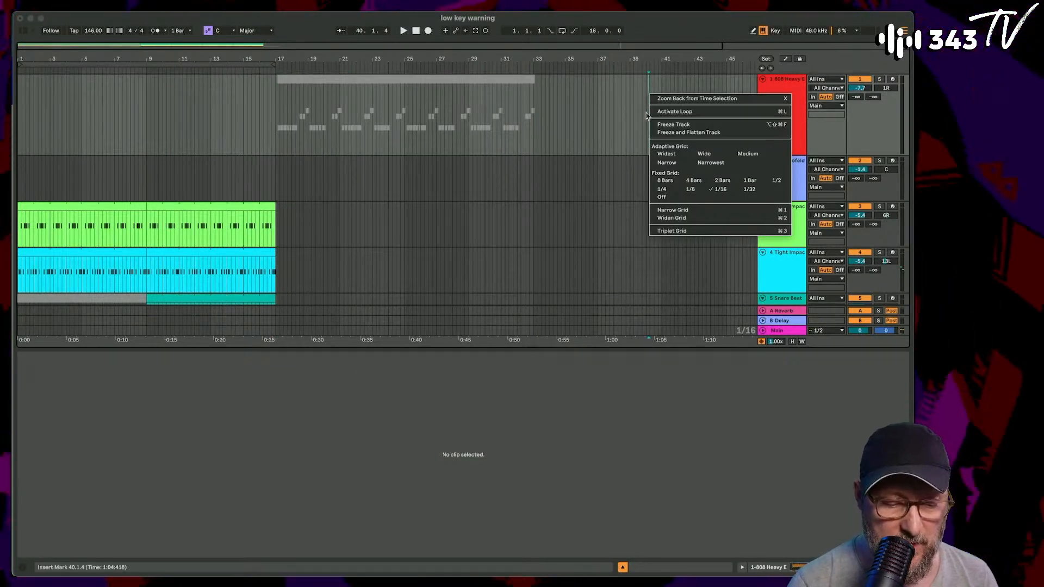
click(748, 154)
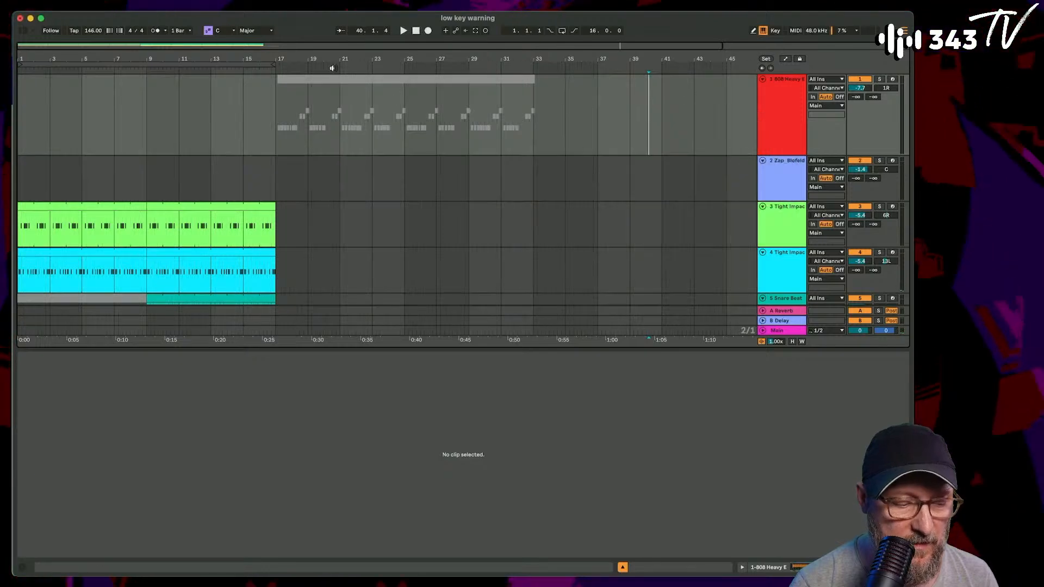
click(304, 82)
shift+click(521, 78)
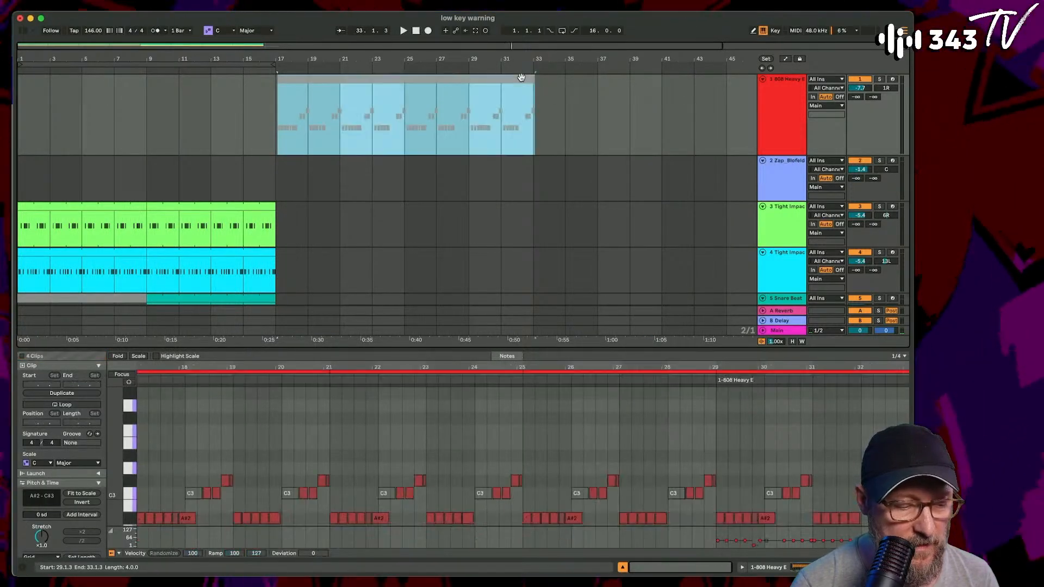
- Set the adaptive grid to Narrow and reactivate all the moved 808 Heavy clips
right_click(615, 113)
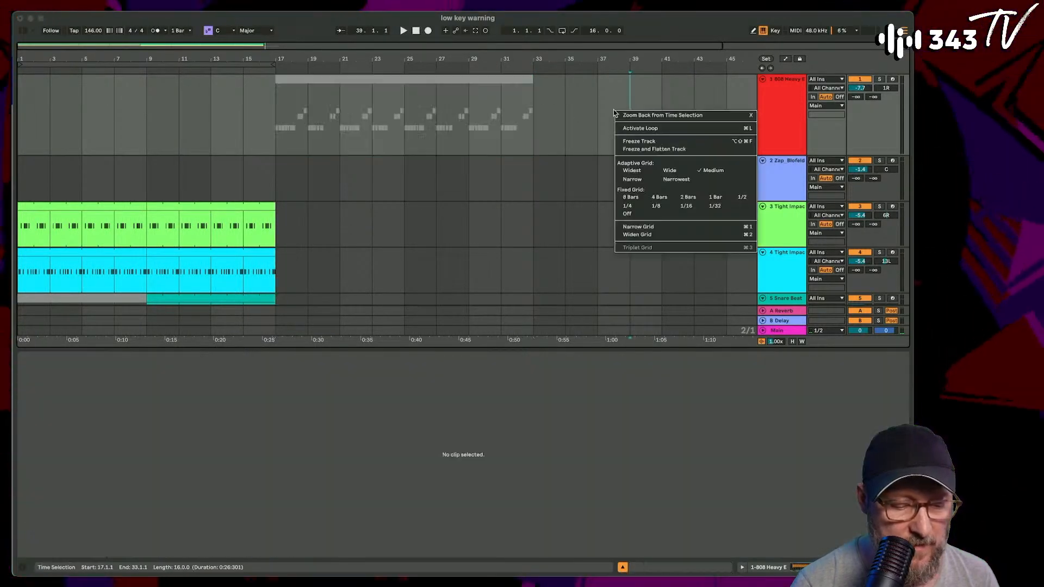
click(633, 180)
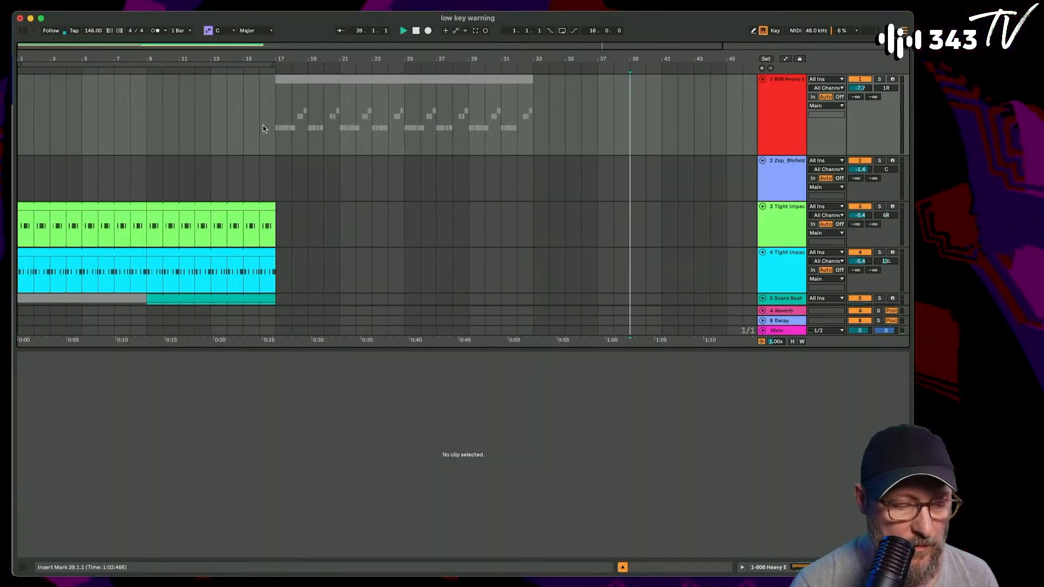
click(331, 91)
shift+click(516, 78)
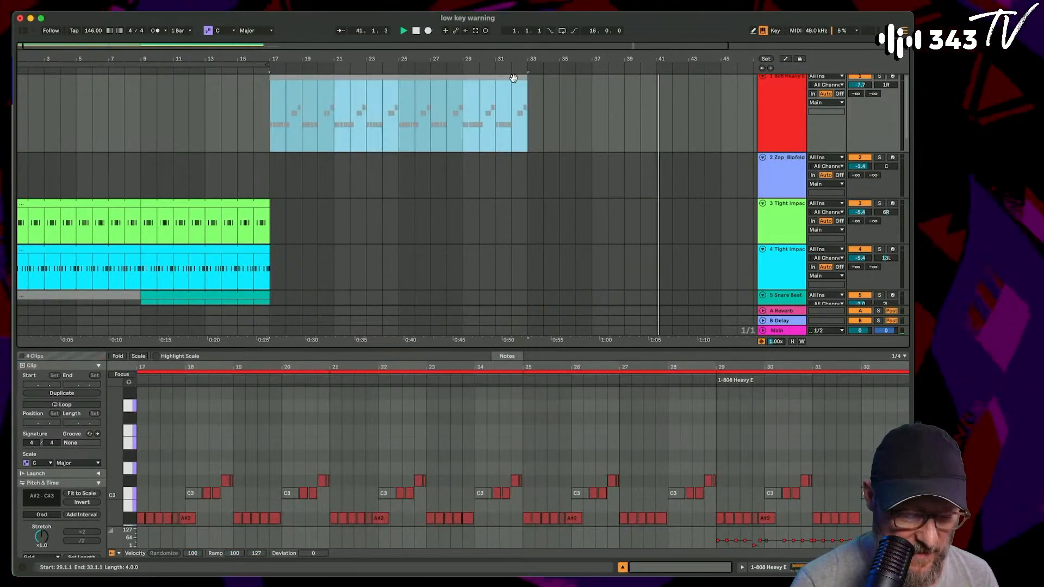
key(super+j)
- Start playback from bar 11 and duplicate the last Tight Impacts Modular Glitch A 01 clip to bars 17 to 25
click(167, 116)
key(space)
scroll(214, 175, down, 2)
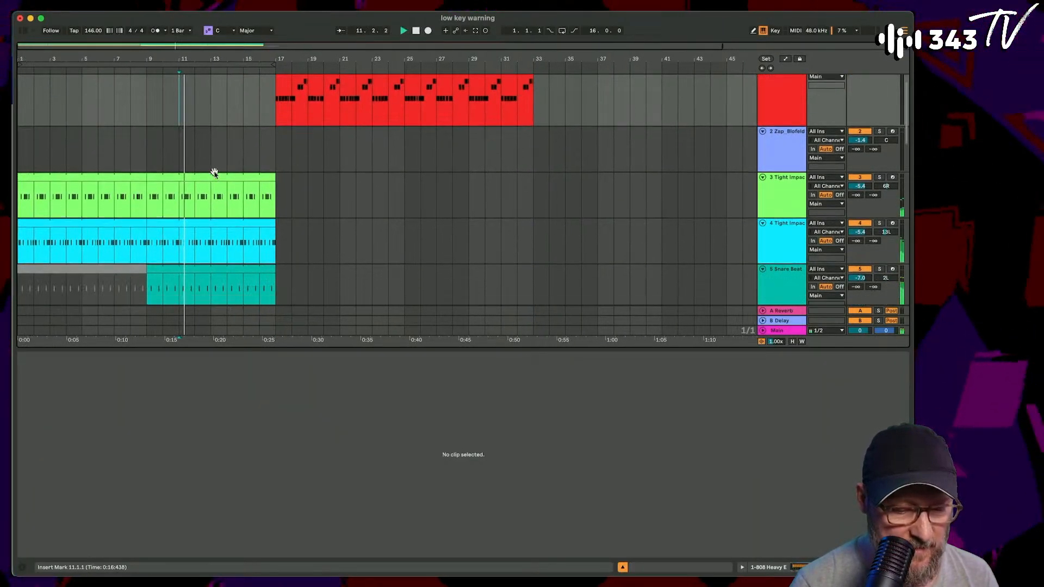
click(257, 174)
key(super+d)
- Extend the end of the recorded hat clip to bar 26
scroll(208, 262, down, 4)
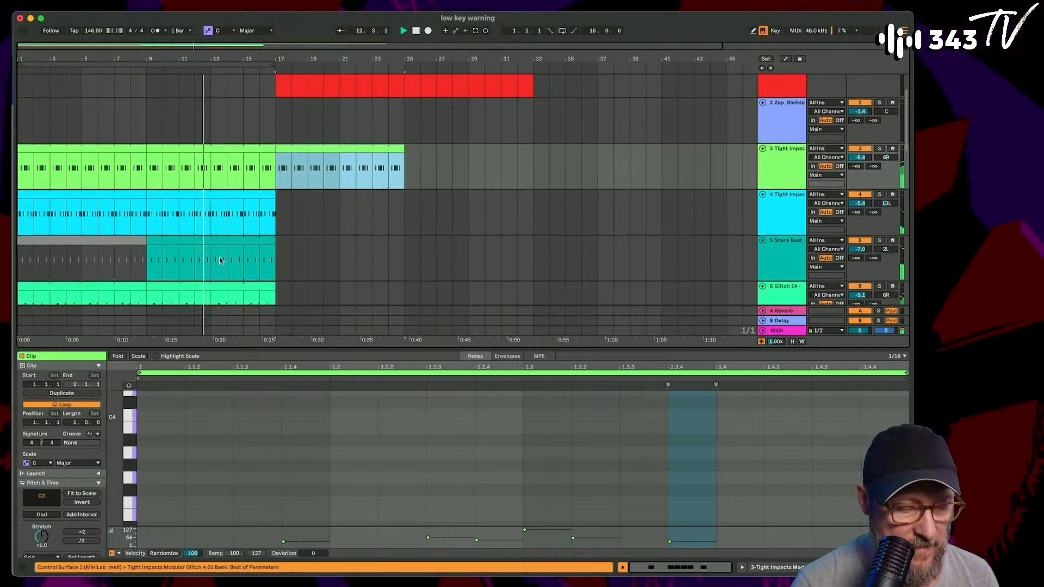
scroll(208, 262, down, 2)
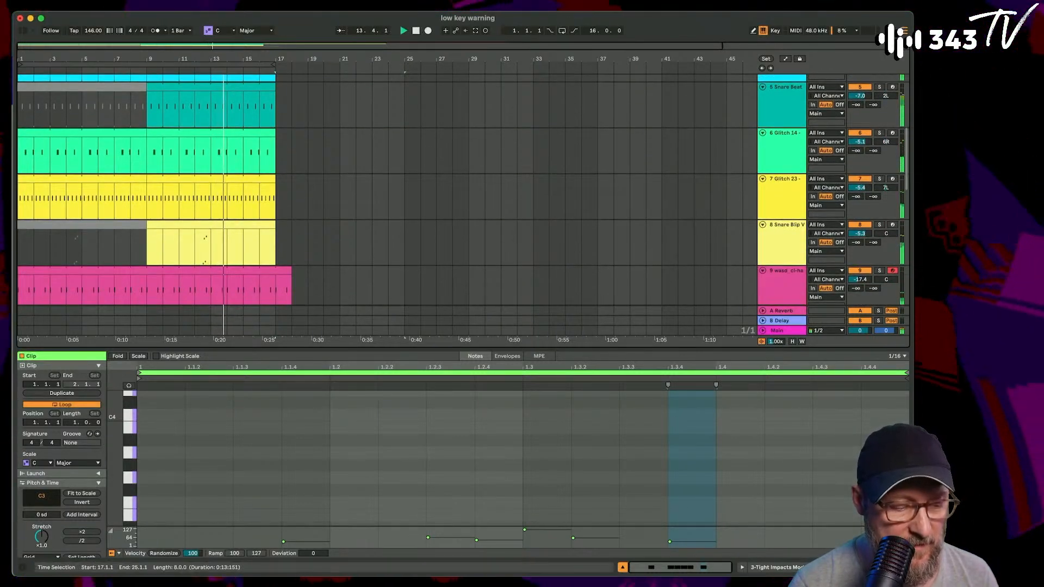
scroll(288, 245, down, 1)
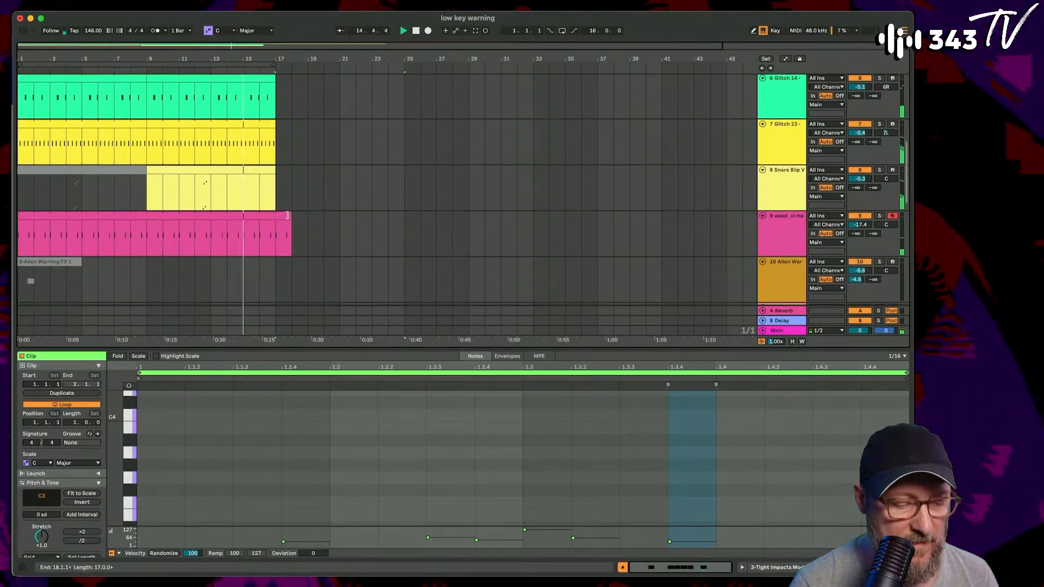
drag(292, 234, 419, 241)
- Move the Alien Warning FX 1 clip up to the start of the hat track
click(51, 263)
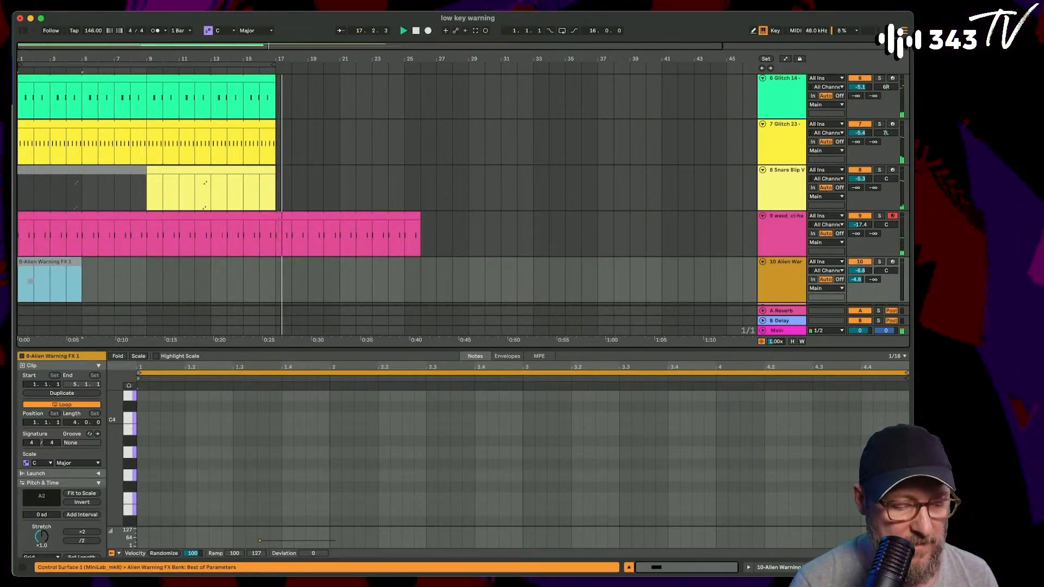
mouse_move(51, 263)
mouse_down()
mouse_move(258, 288)
mouse_move(59, 263)
mouse_up()
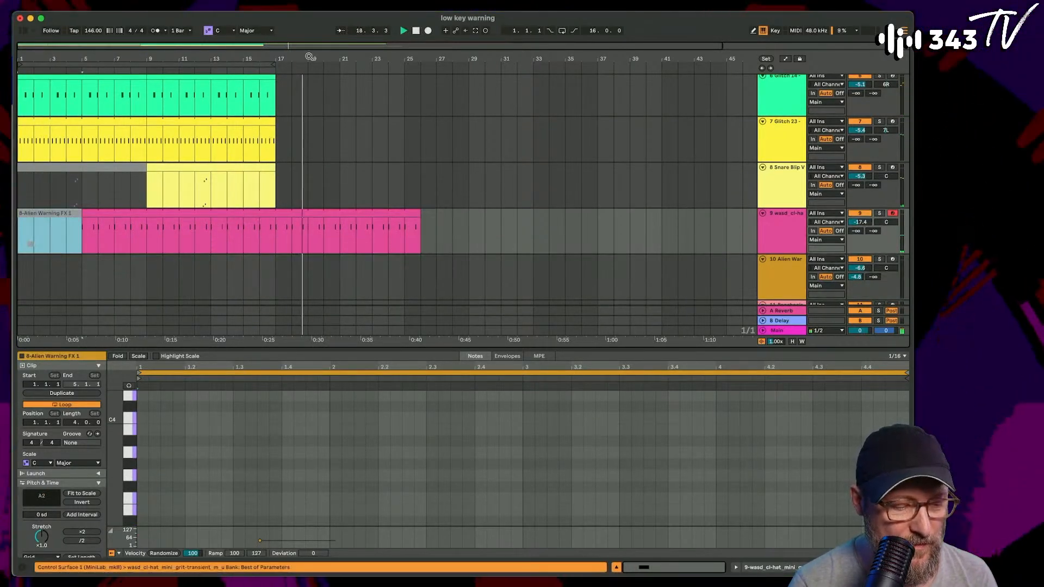
- Play the arrangement from bar 1 and look over the clips on its tracks
key(space)
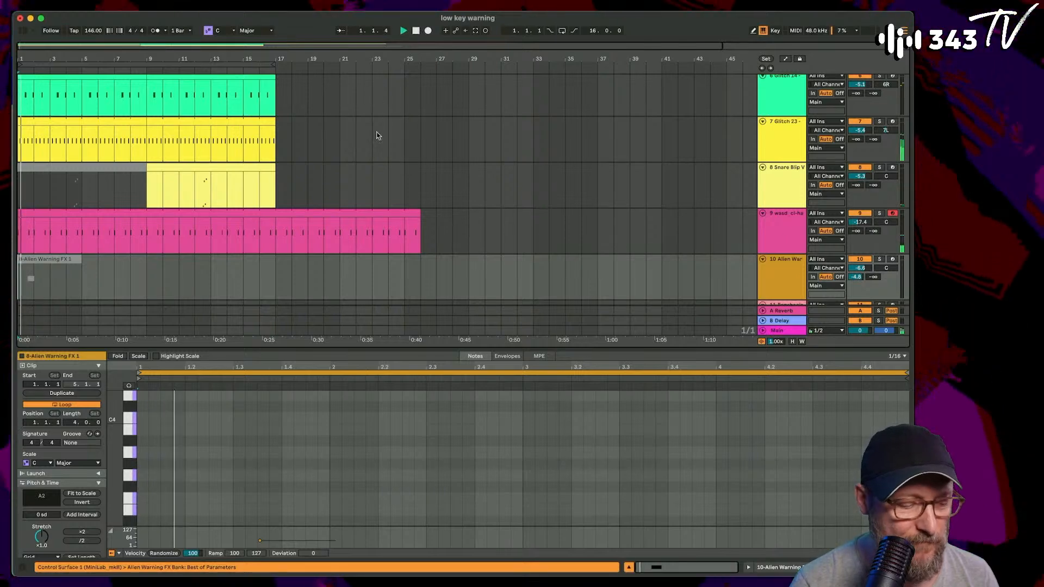
scroll(378, 134, up, 6)
scroll(377, 135, down, 4)
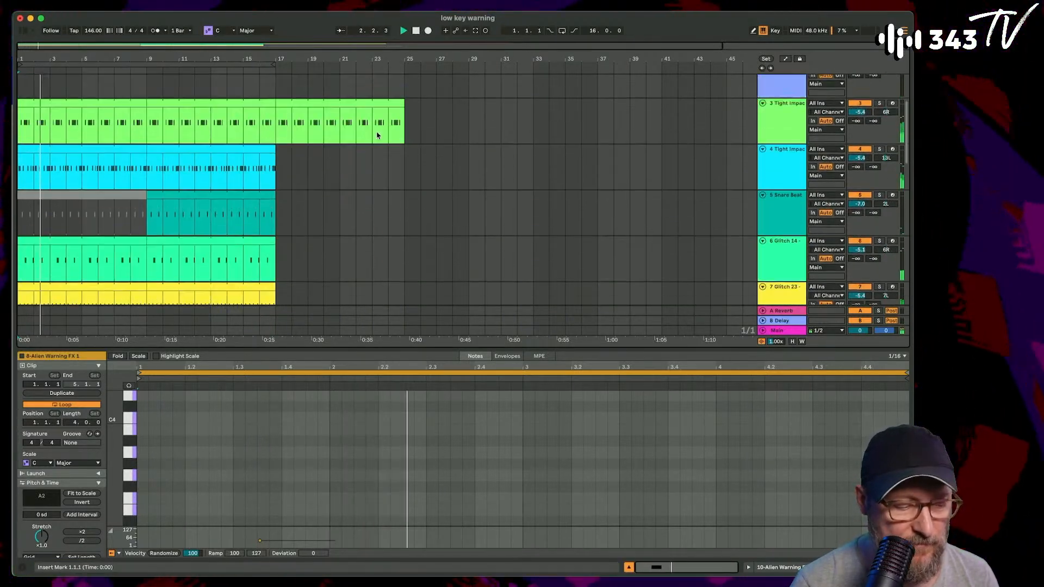
scroll(378, 134, up, 4)
scroll(378, 135, down, 5)
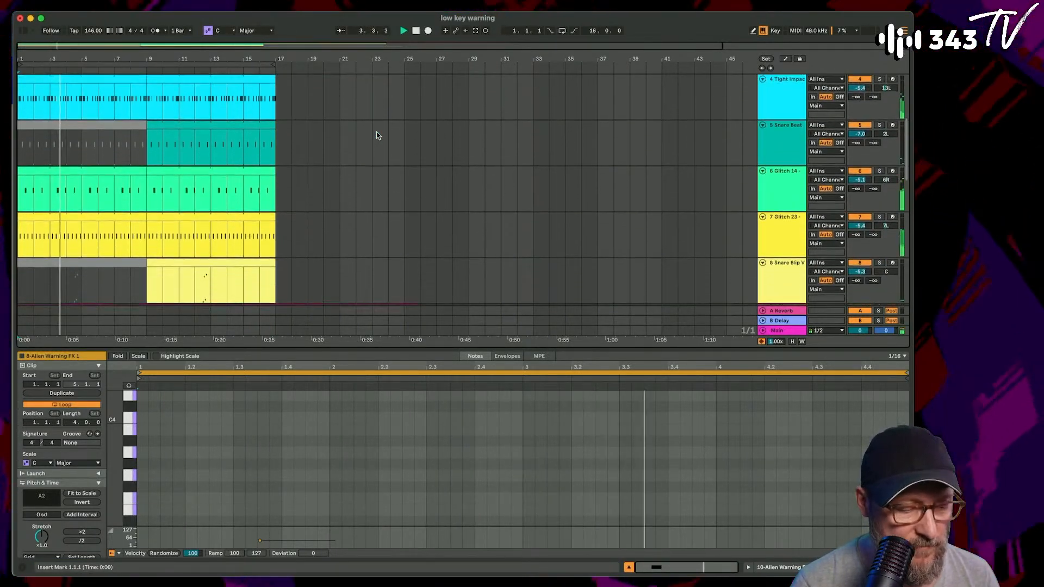
scroll(378, 135, down, 3)
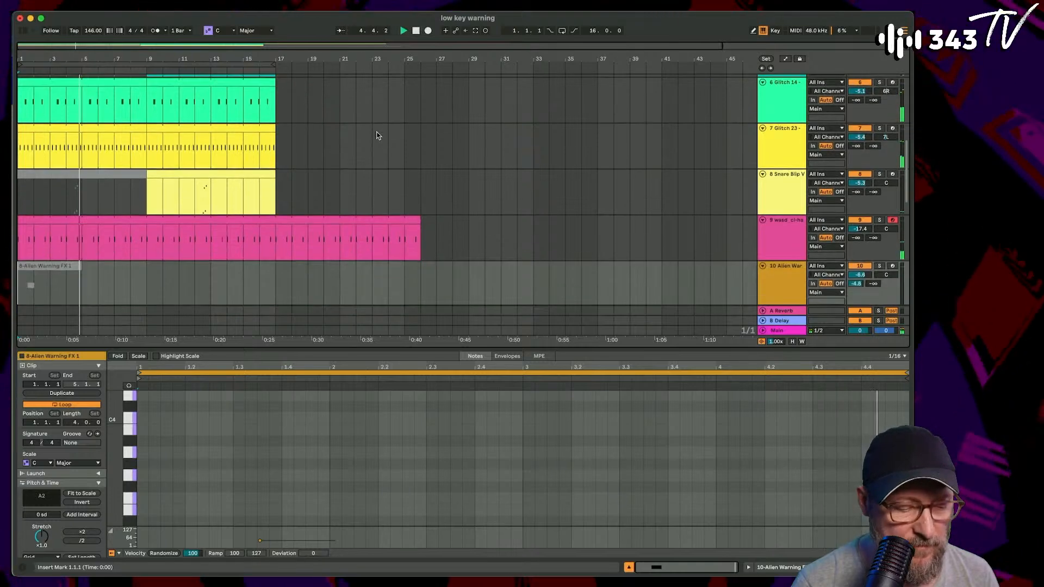
- Launch the session clips on the Zap_Blofeld_1 and Zap 9 tracks
key(Tab)
scroll(389, 97, left, 3)
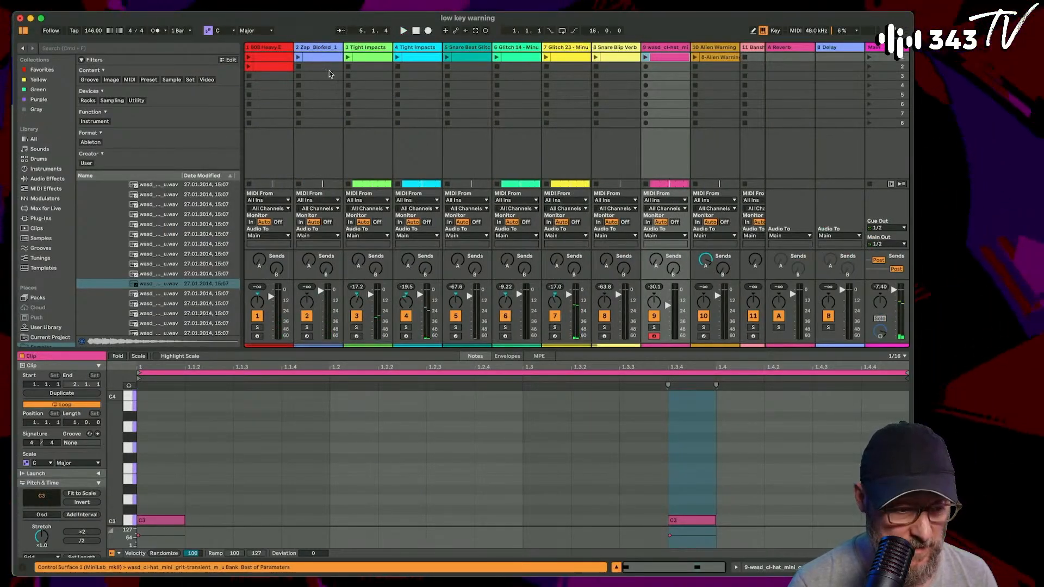
click(318, 56)
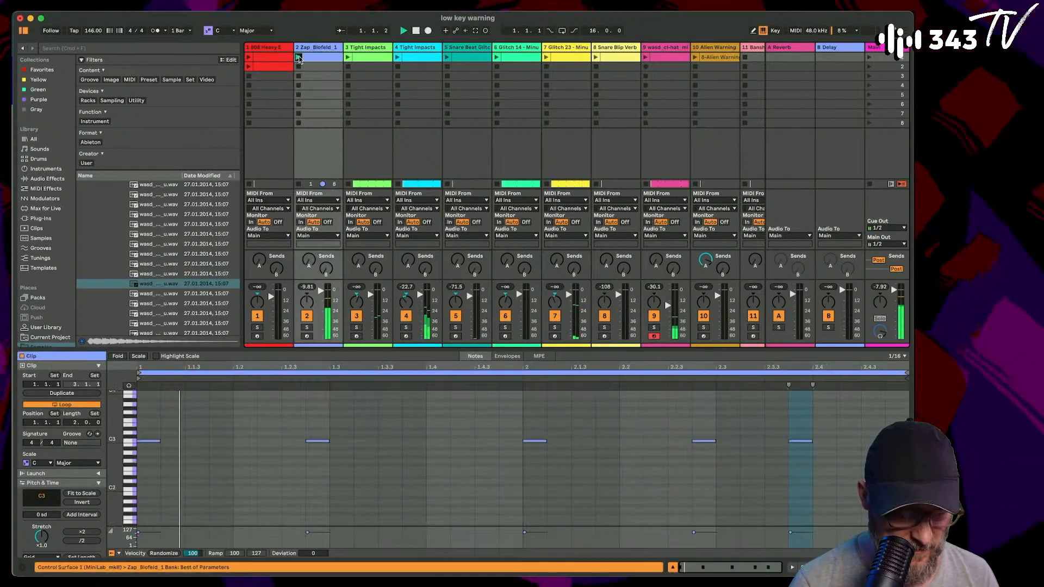
scroll(412, 129, right, 8)
key(space)
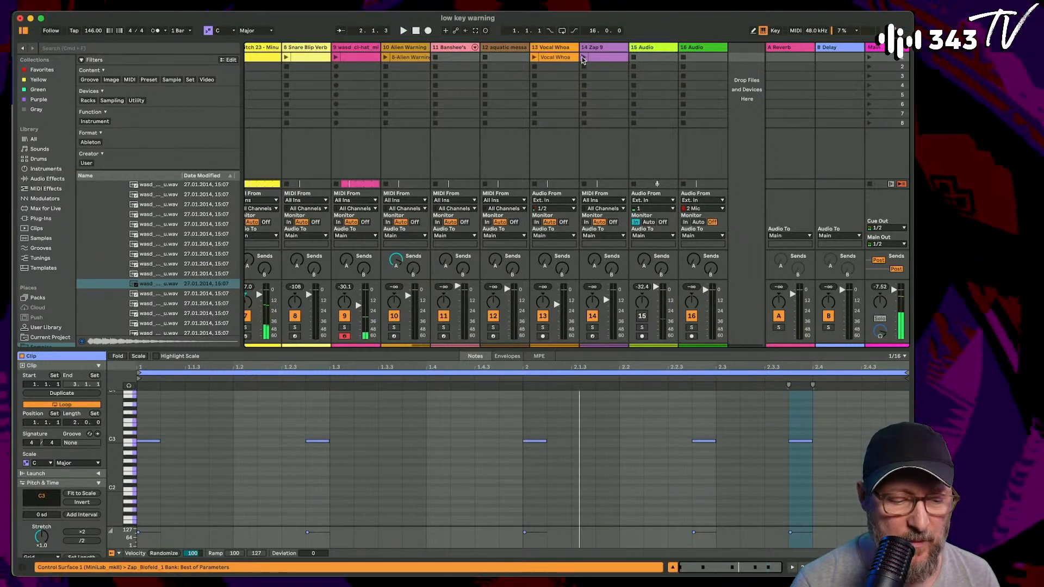
click(584, 57)
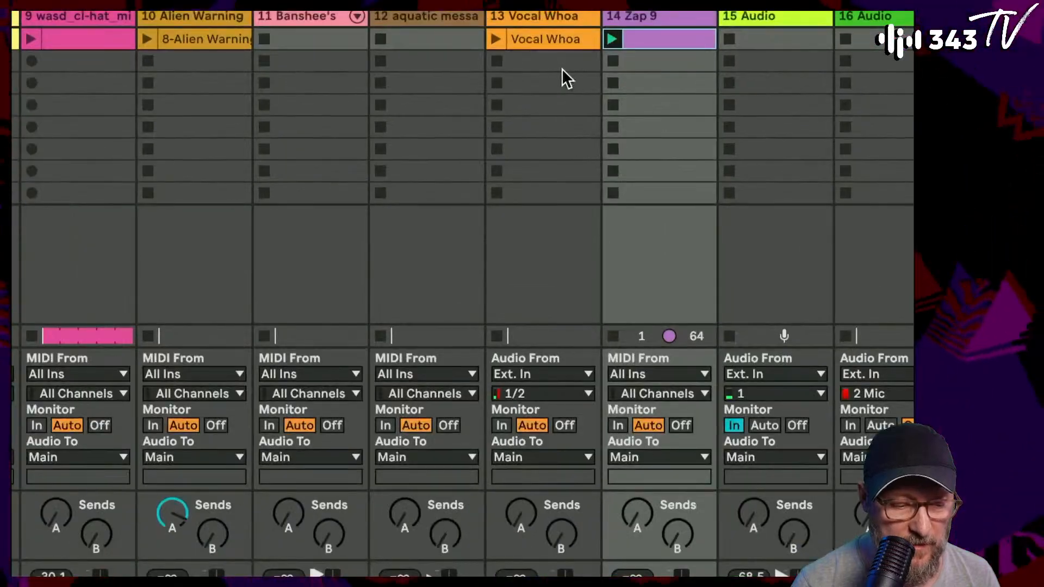
- Inspect the Vocal Whoa clip and its track's EFX FRAGMENTS effect, and launch the clip
click(552, 44)
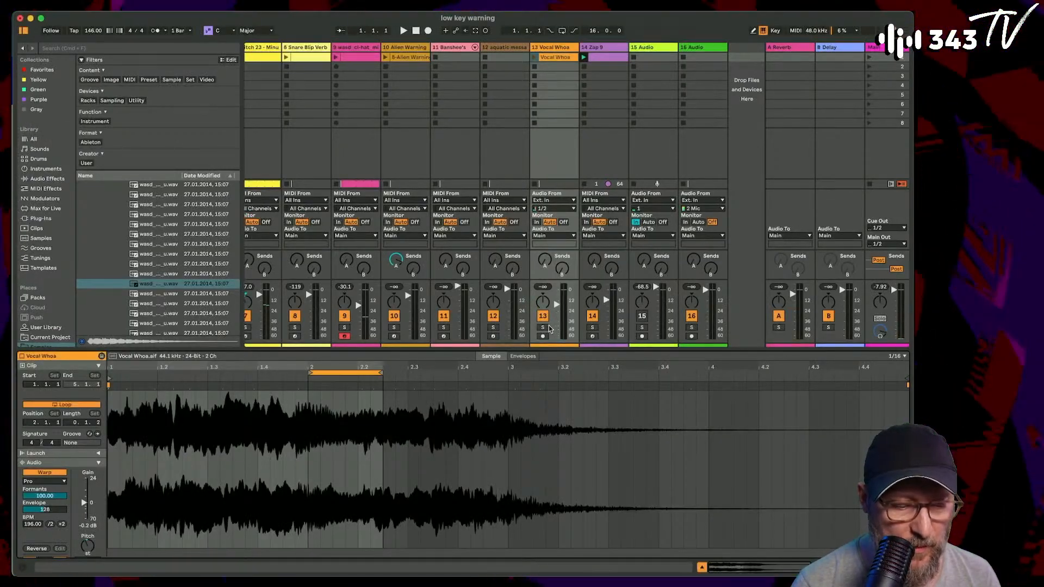
double_click(551, 48)
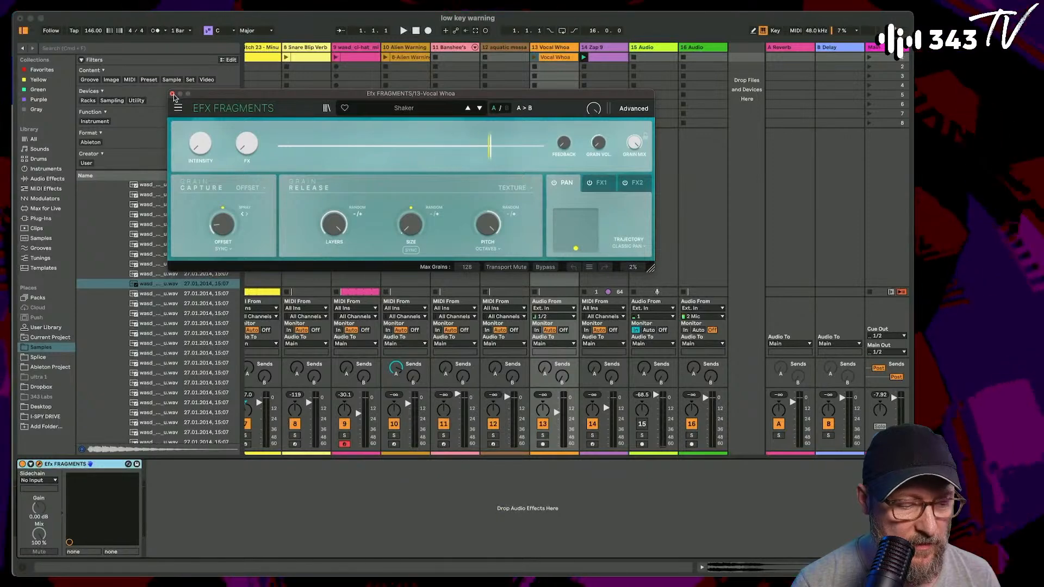
click(172, 95)
click(533, 58)
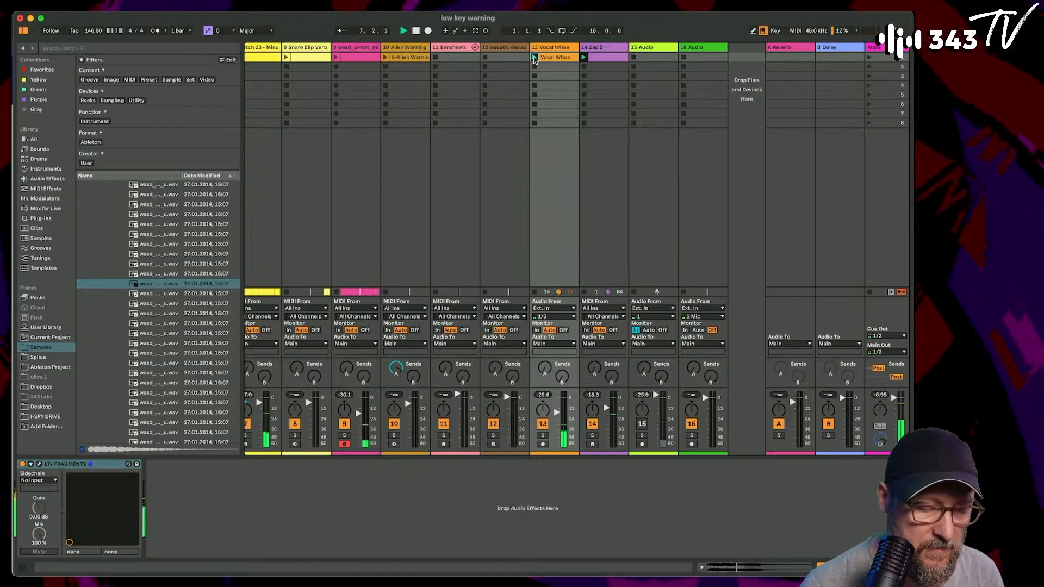
- In the arrangement, extend the last Glitch 23 clip to bar 30, Glitch 14 to bar 32 and Snare Beat Glitch 1 to bar 35
key(Tab)
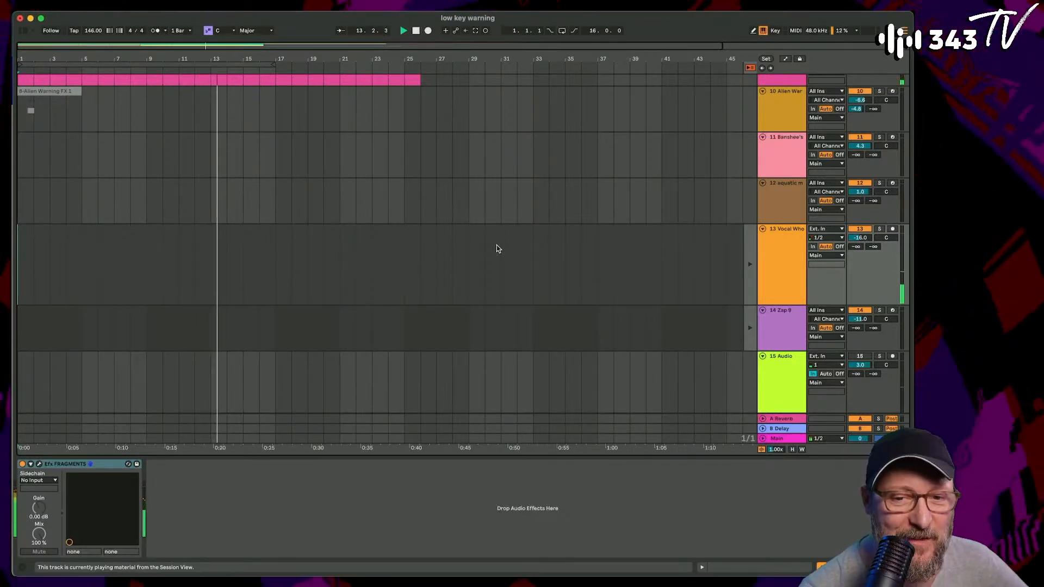
scroll(496, 248, up, 10)
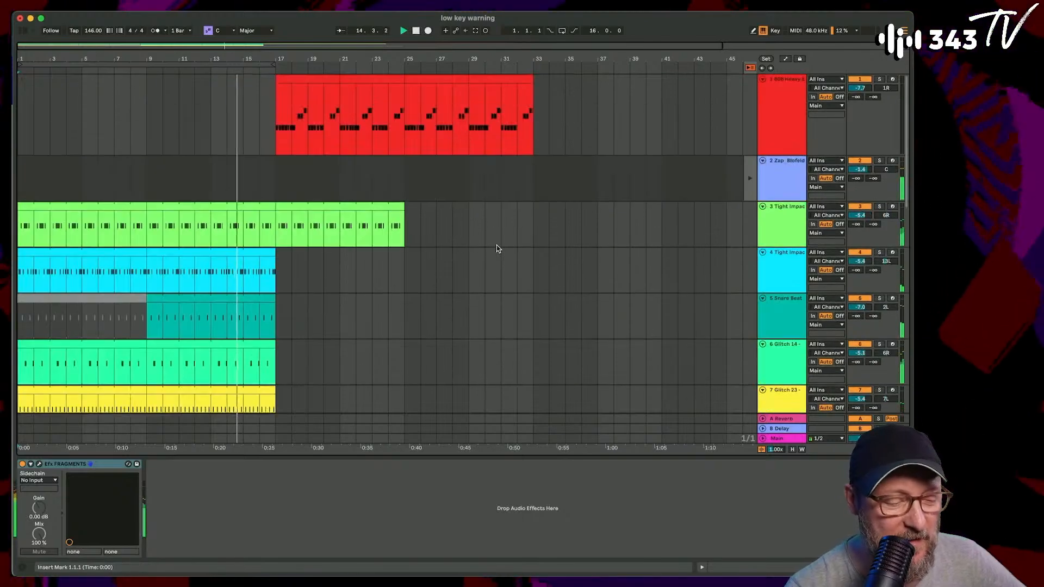
scroll(397, 282, down, 8)
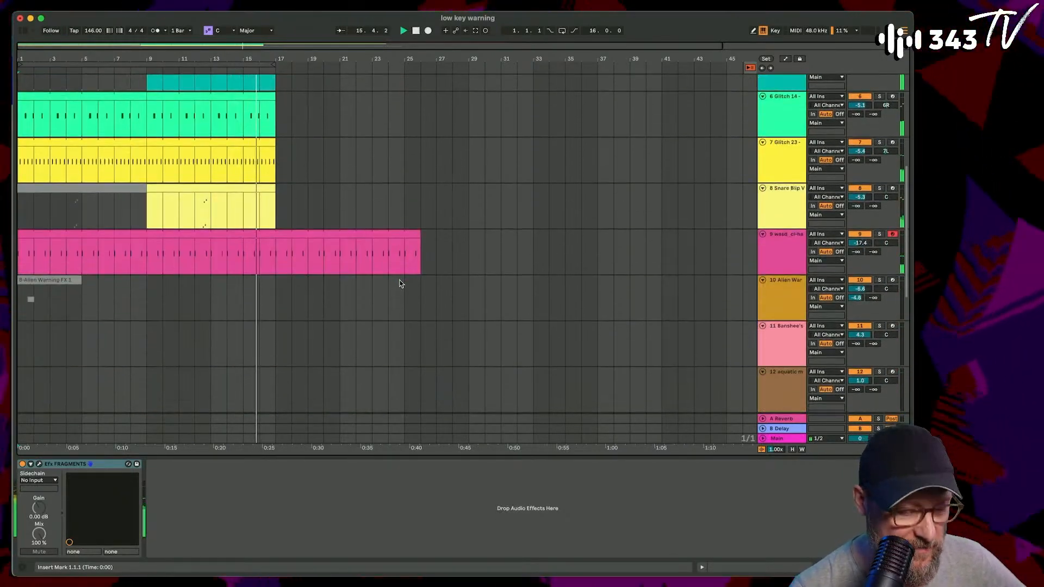
scroll(400, 283, up, 6)
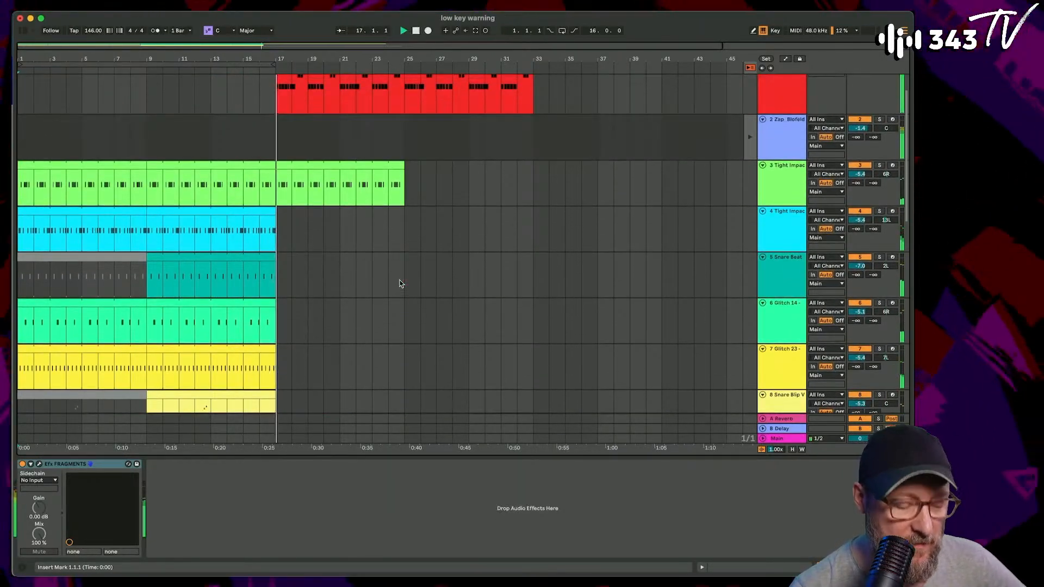
scroll(400, 284, down, 2)
scroll(400, 283, down, 2)
scroll(399, 285, up, 1)
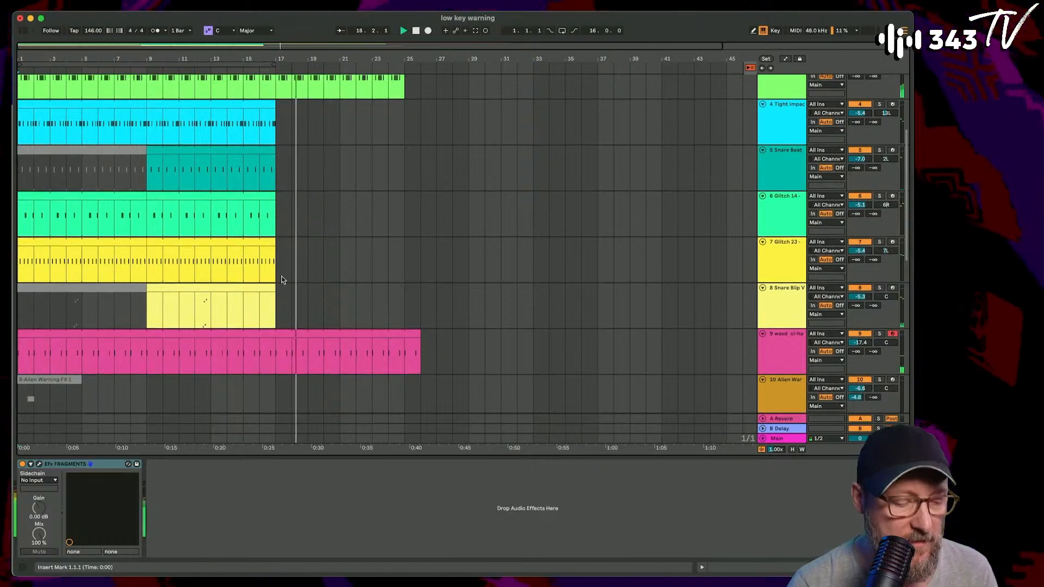
drag(271, 244, 485, 244)
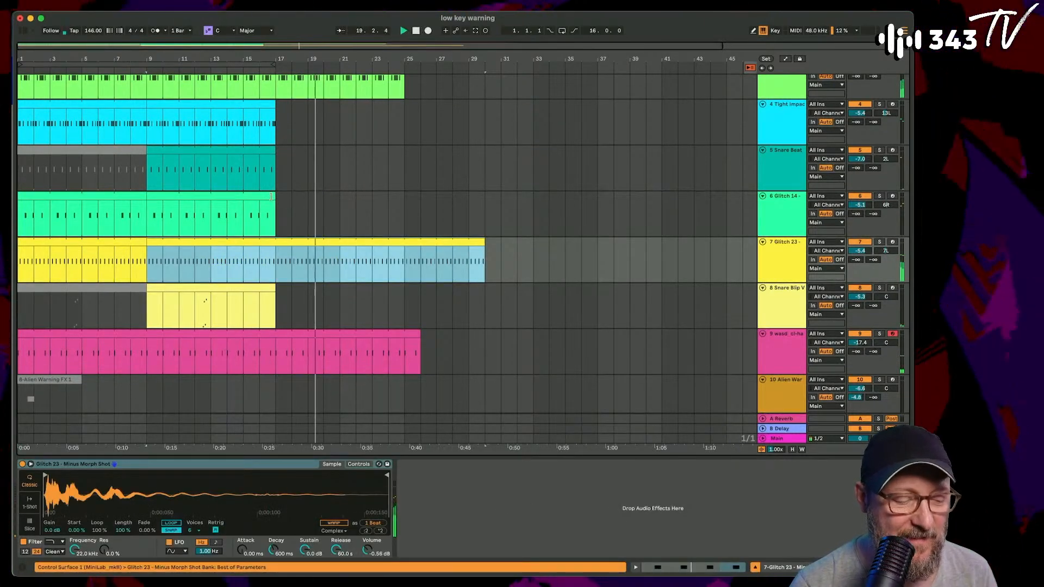
drag(271, 197, 518, 196)
drag(275, 169, 565, 183)
- Split the extended Snare Beat Glitch 1 clip at bar 21 and trim the first part's end back to bar 17
scroll(480, 196, up, 1)
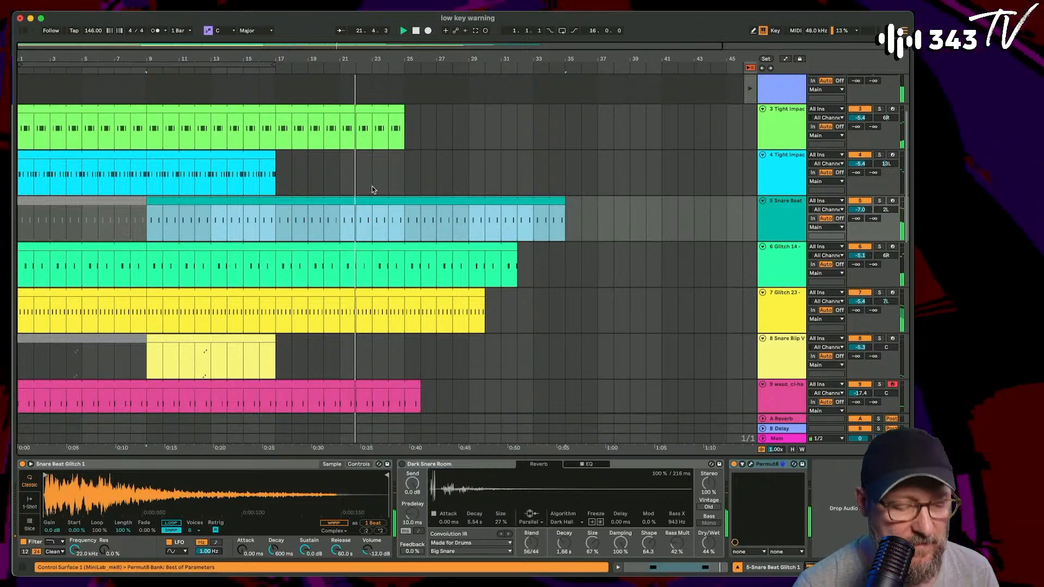
click(343, 229)
key(super+e)
drag(336, 201, 279, 200)
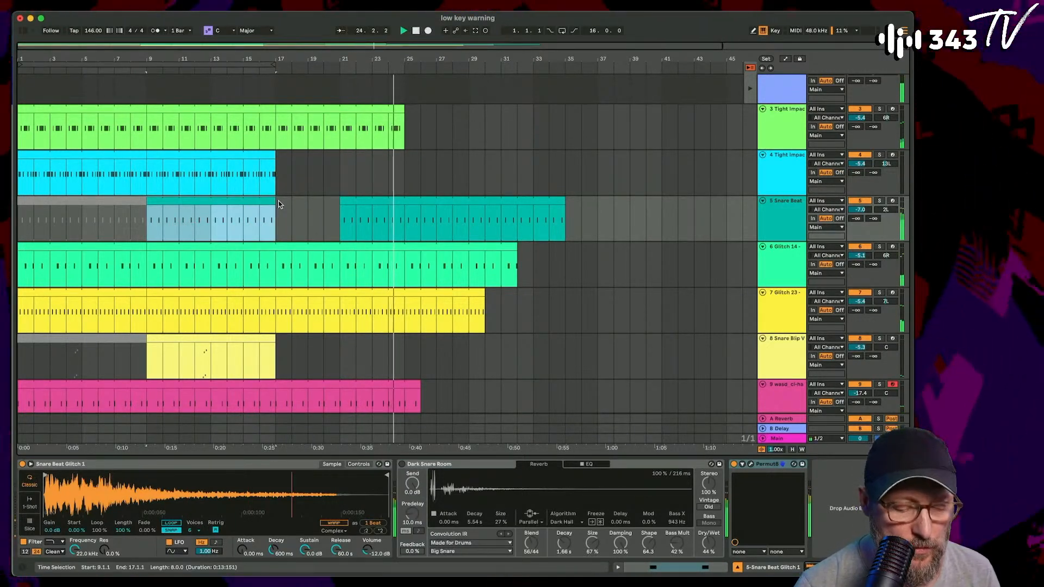
- Extend the hat clip to bar 38 and the last Tight Impacts Modular Glitch A 01 clip to bar 40
scroll(381, 272, down, 3)
drag(420, 293, 612, 295)
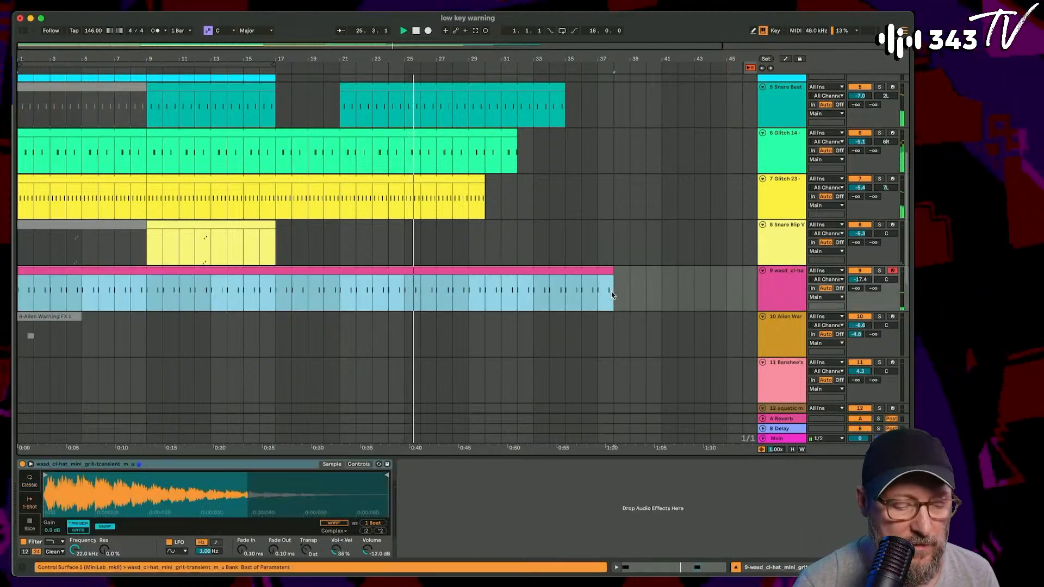
scroll(612, 295, up, 5)
drag(400, 203, 616, 220)
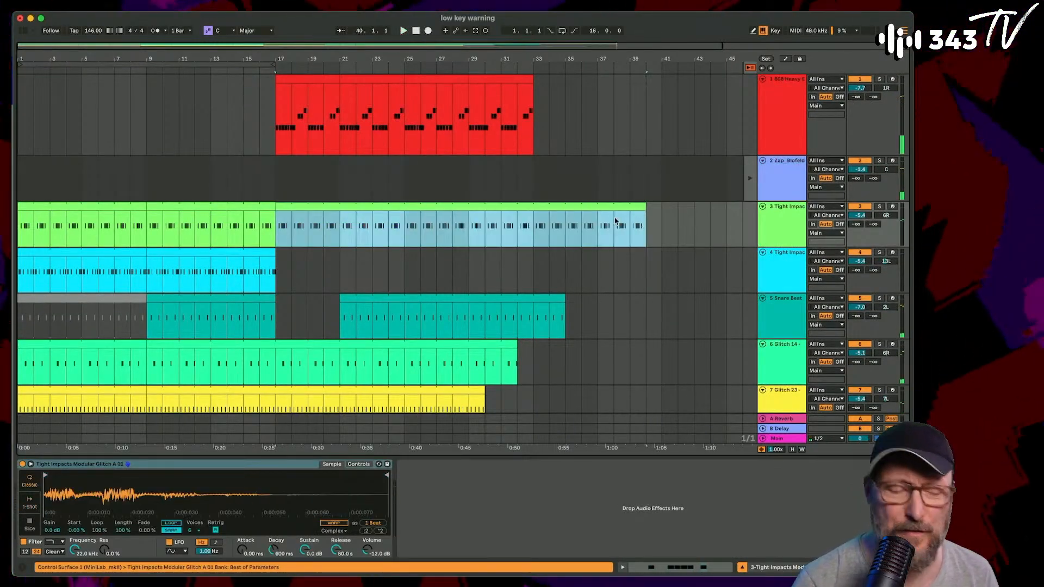
- Listen to the arrangement from bar 17 and stop playback
click(275, 174)
key(space)
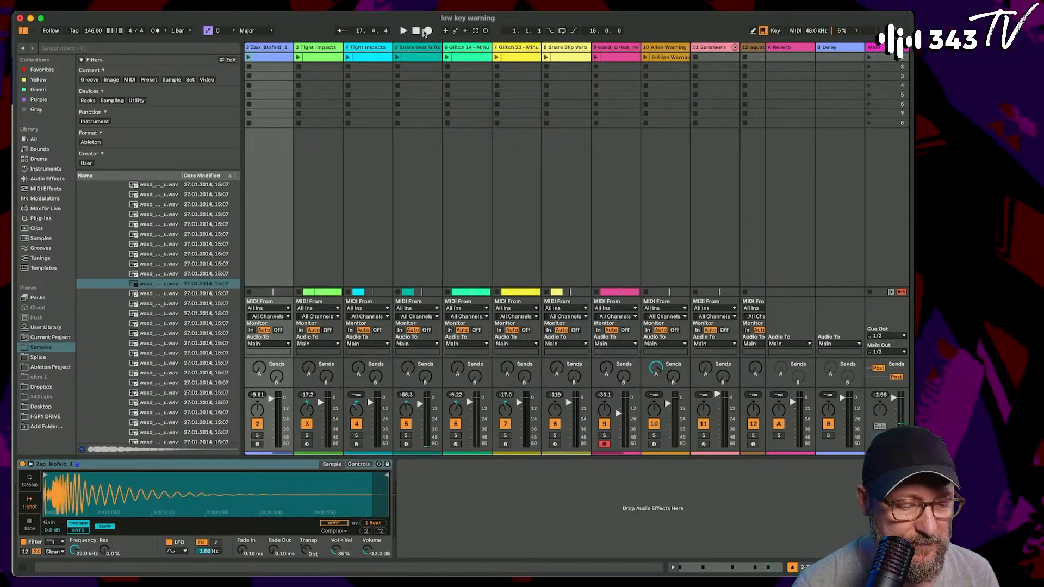
click(415, 30)
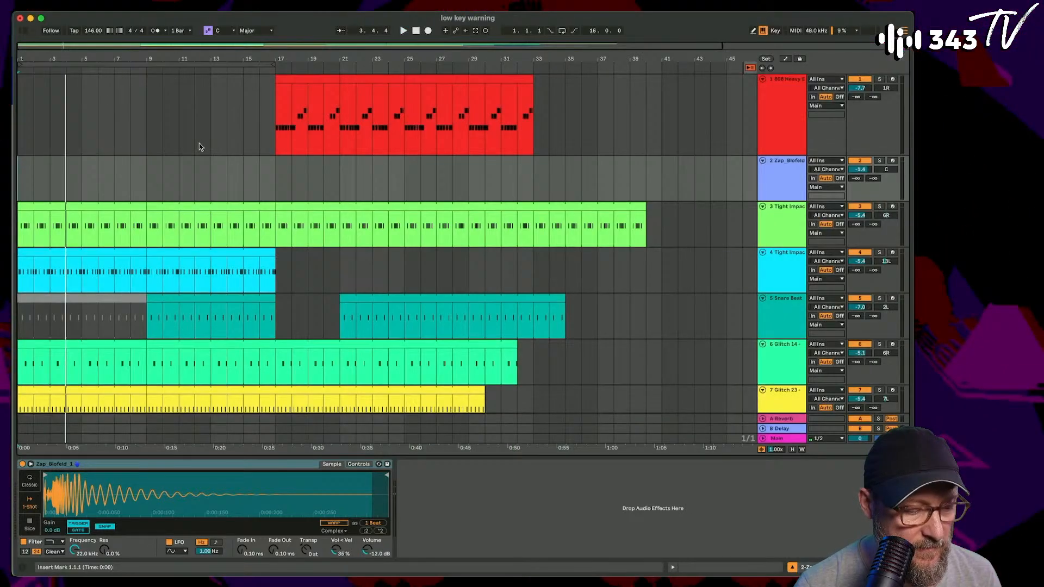
- Copy the Zap_Blofeld_1 session clip onto its arrangement track at bars 14 to 16
scroll(201, 147, down, 2)
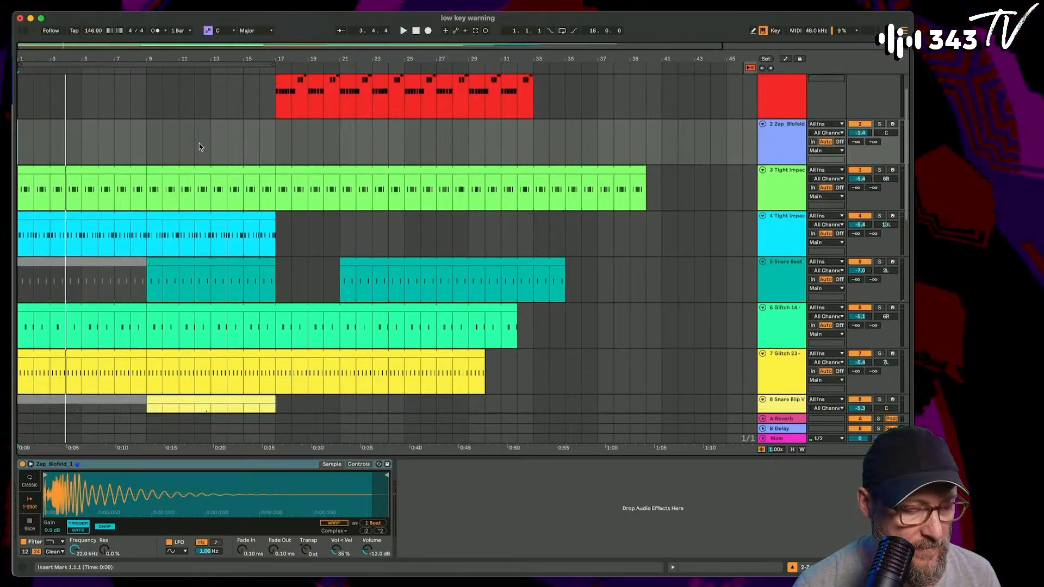
scroll(201, 147, up, 2)
key(Tab)
key(Tab)
drag(322, 56, 223, 174)
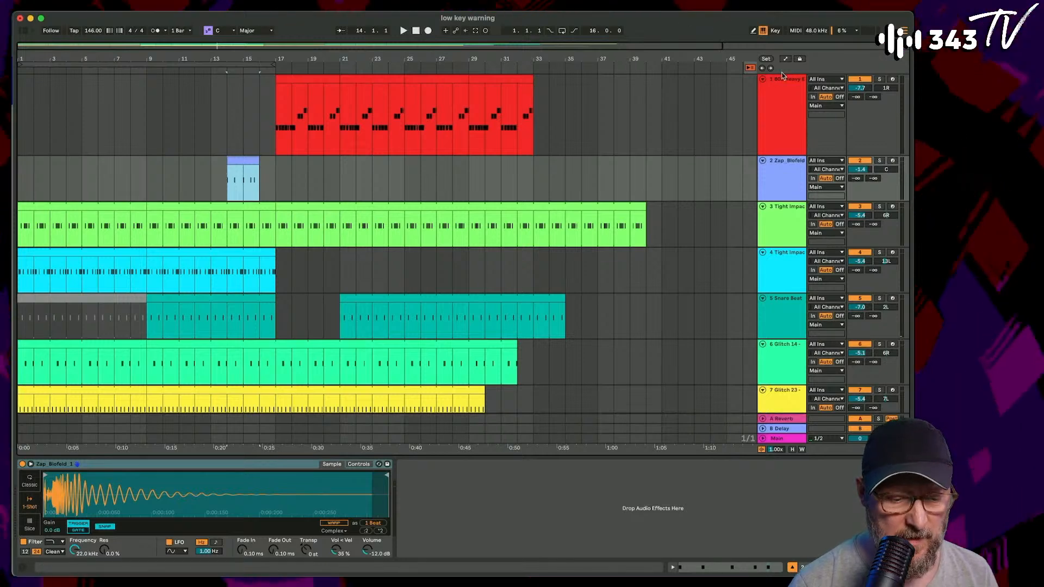
- Play briefly from bar 1 and examine the clip layout across the arrangement tracks
click(416, 31)
key(space)
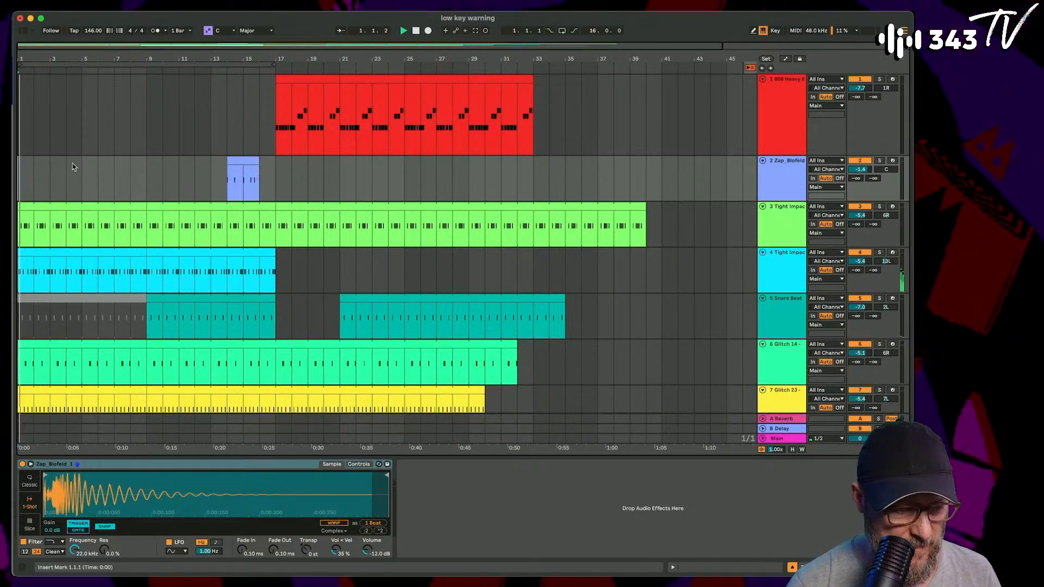
drag(28, 61, 29, 92)
scroll(113, 224, down, 10)
scroll(112, 224, up, 8)
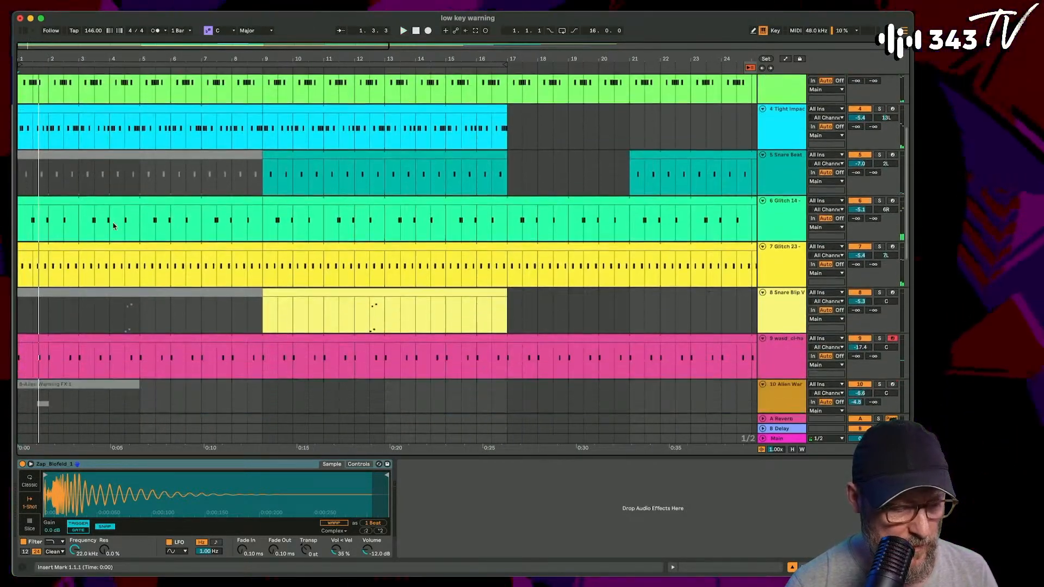
scroll(112, 224, down, 4)
scroll(113, 222, up, 2)
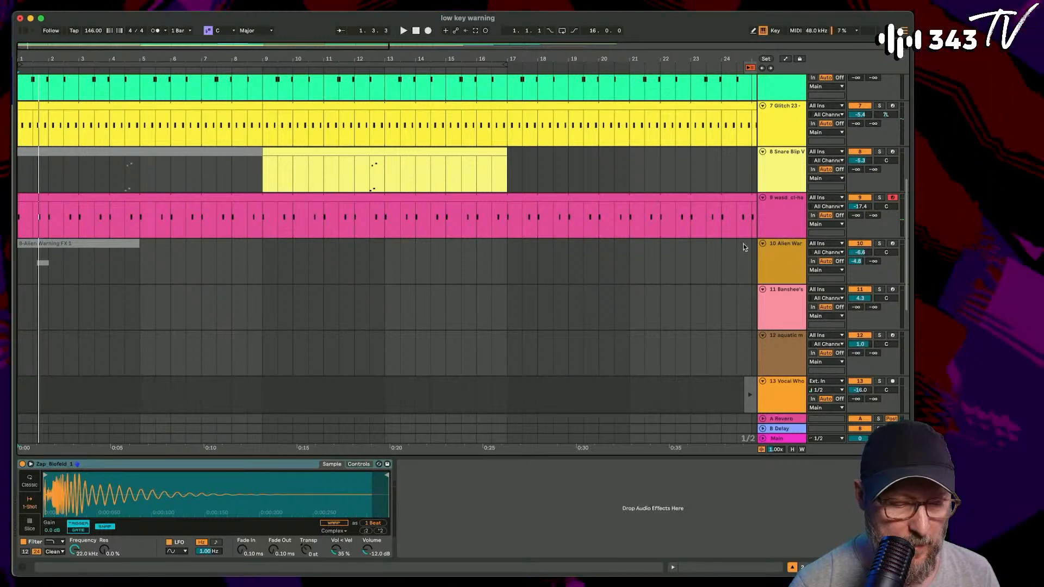
drag(470, 57, 260, 56)
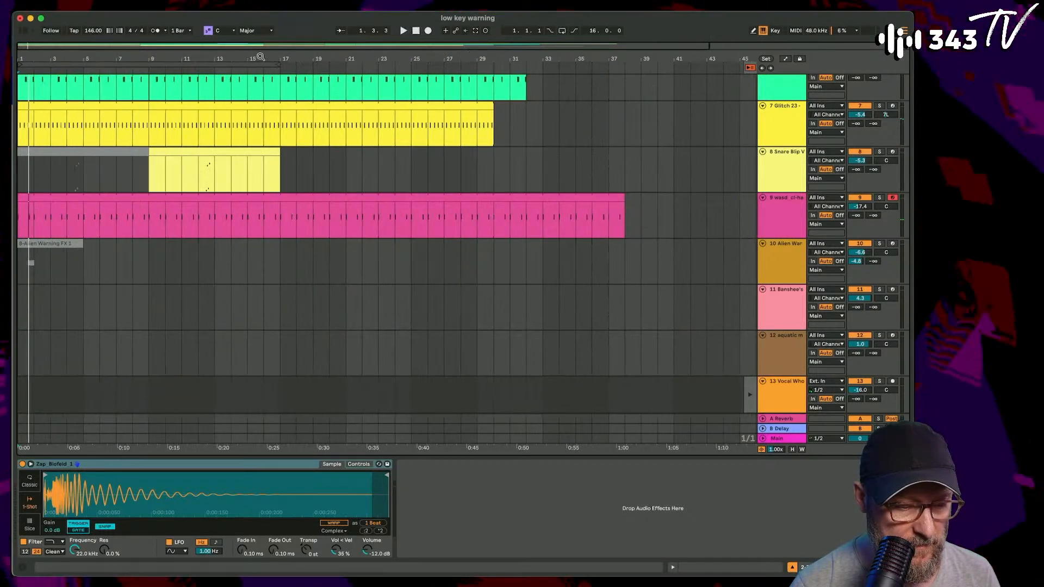
- Start recording the launched session clips into the arrangement from Session View
key(Tab)
scroll(597, 139, right, 8)
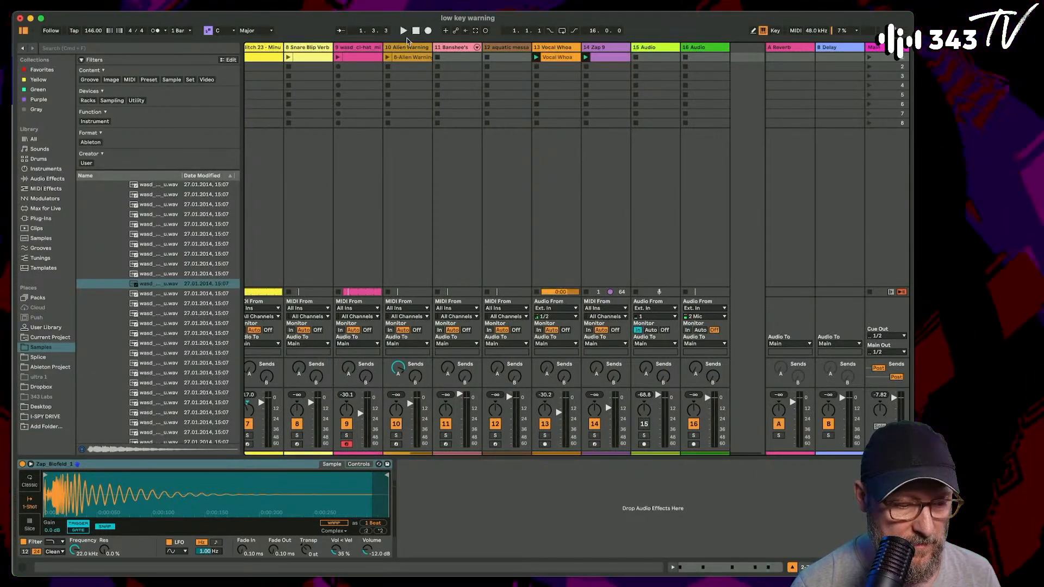
click(429, 31)
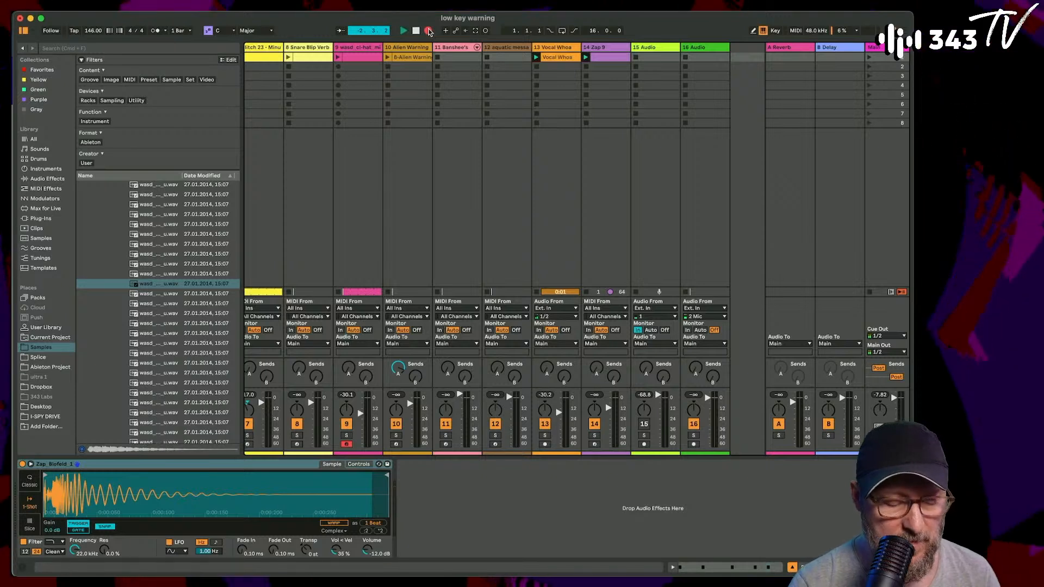
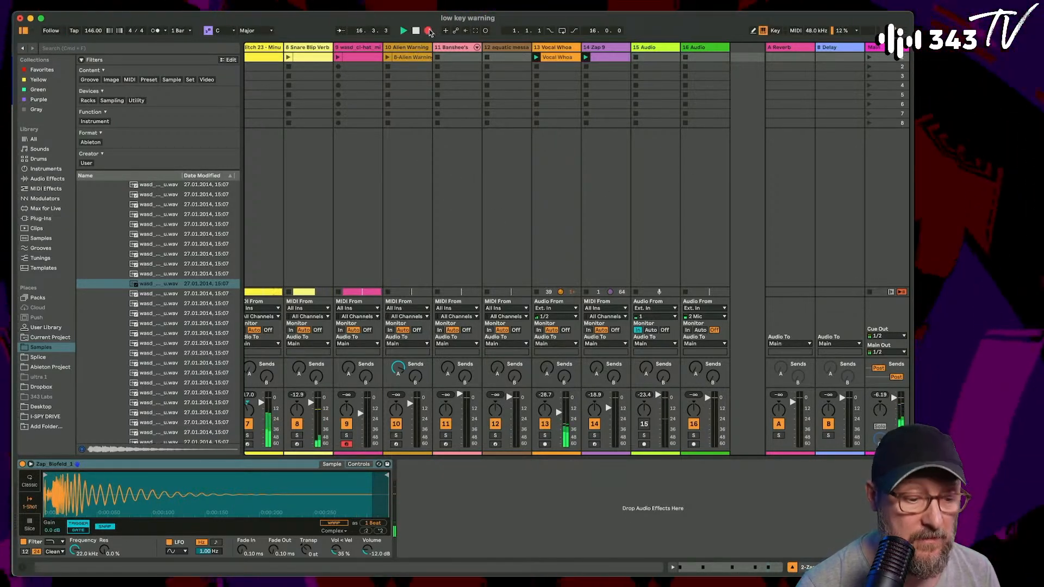
- Stop the recording and play the recorded Vocal Whoa and Zap 9 clips from bar 1 of the arrangement
key(space)
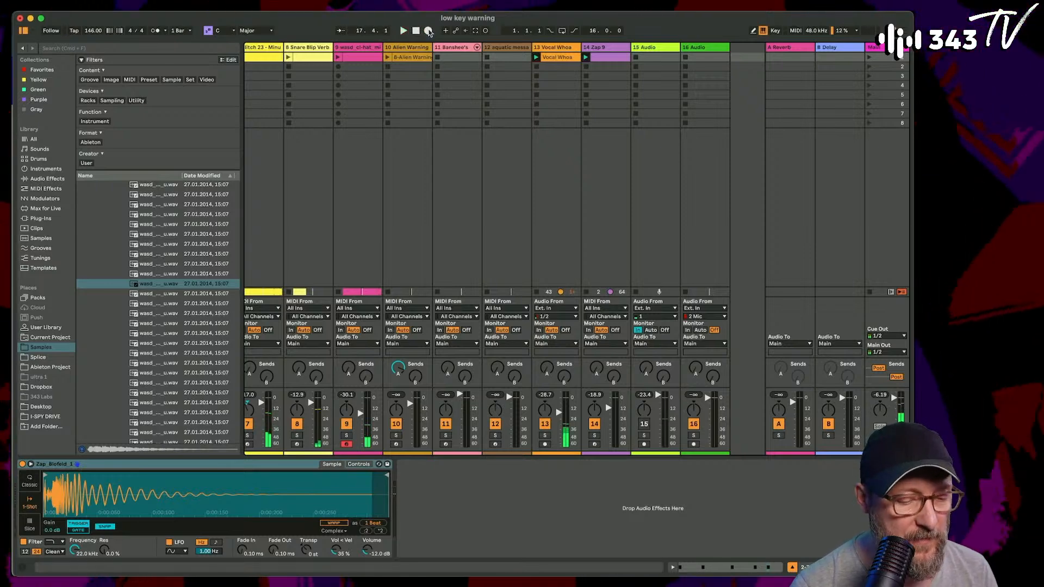
key(Tab)
scroll(413, 265, down, 10)
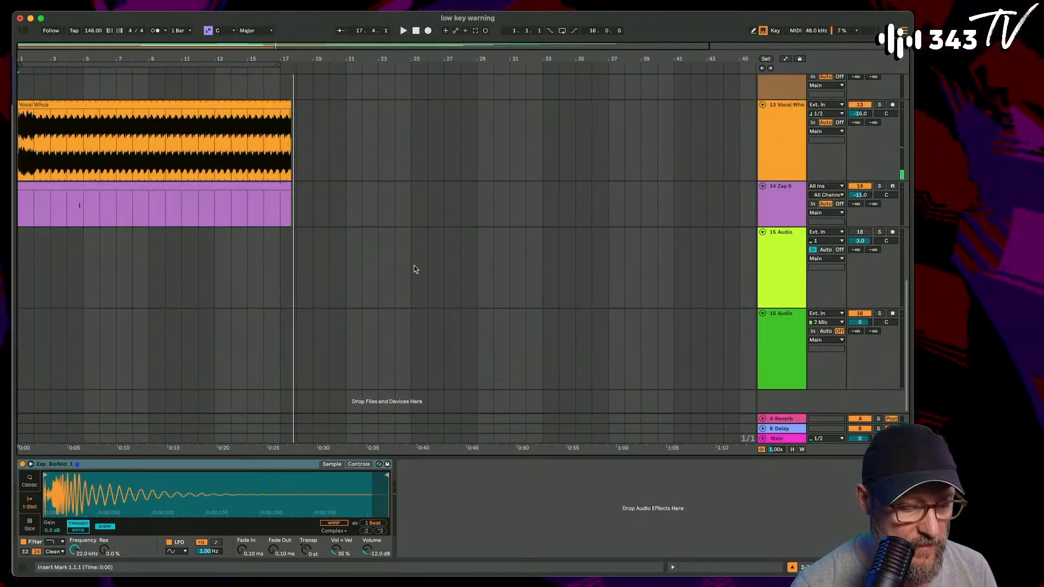
key(space)
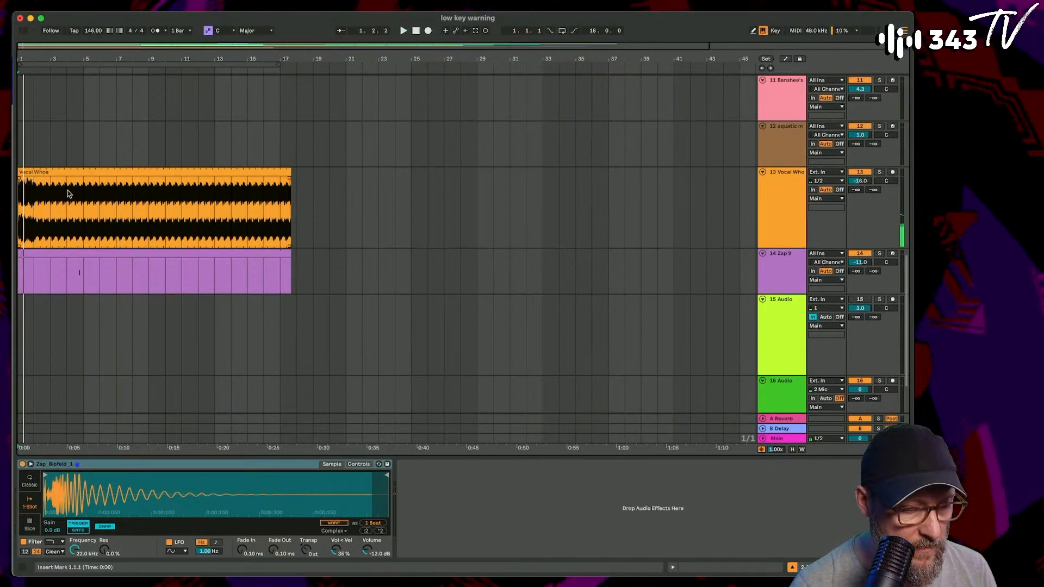
drag(28, 172, 18, 172)
key(space)
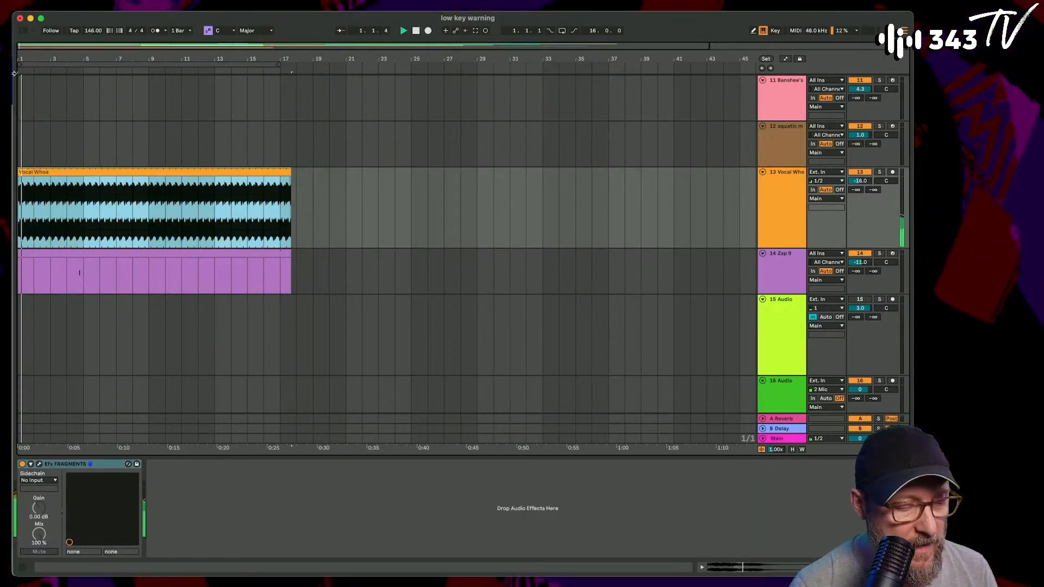
- Move the recorded Vocal Whoa clip so it starts at 1.3.3, and deactivate it
scroll(18, 172, up, 1)
scroll(19, 189, up, 4)
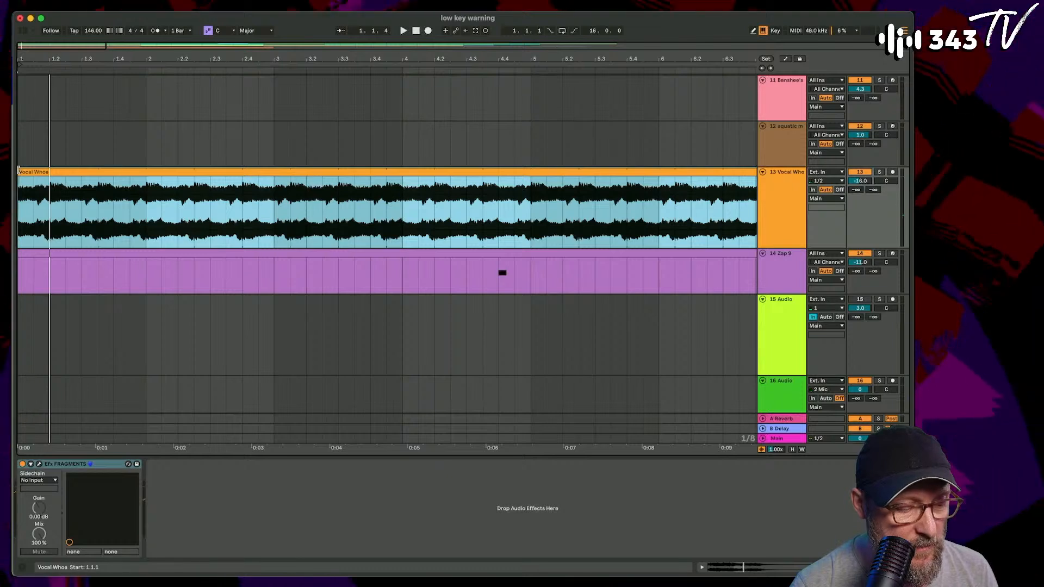
drag(19, 167, 90, 174)
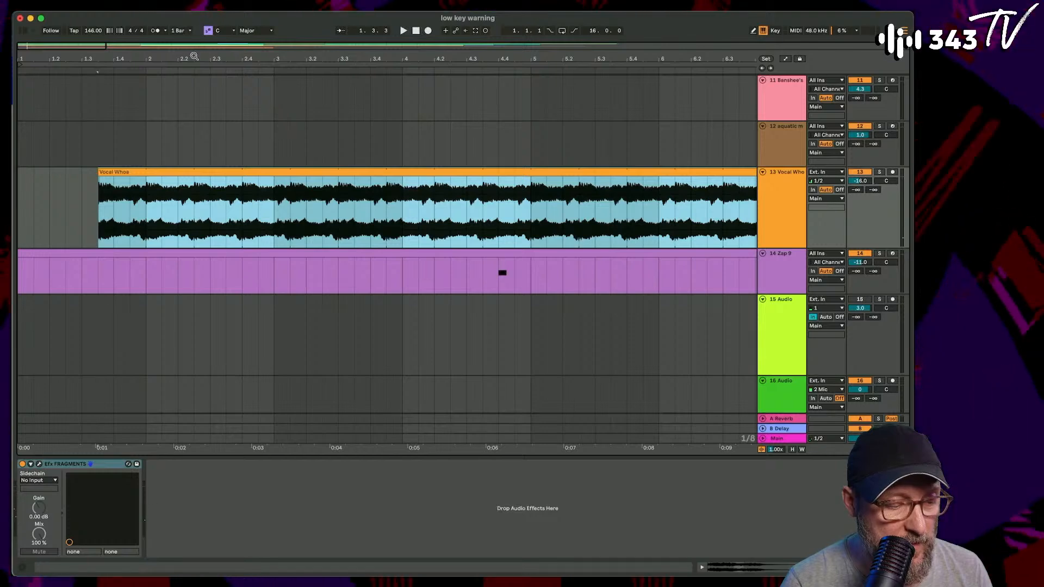
drag(194, 57, 194, 16)
key(0)
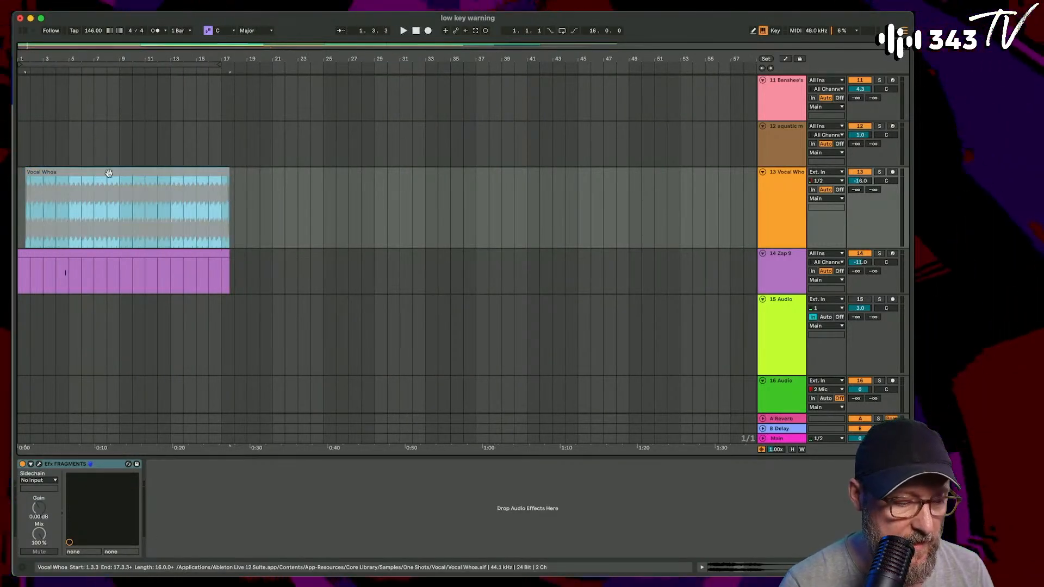
- Play the arrangement from bar 1 and examine the clips on all tracks
scroll(80, 239, up, 2)
click(19, 229)
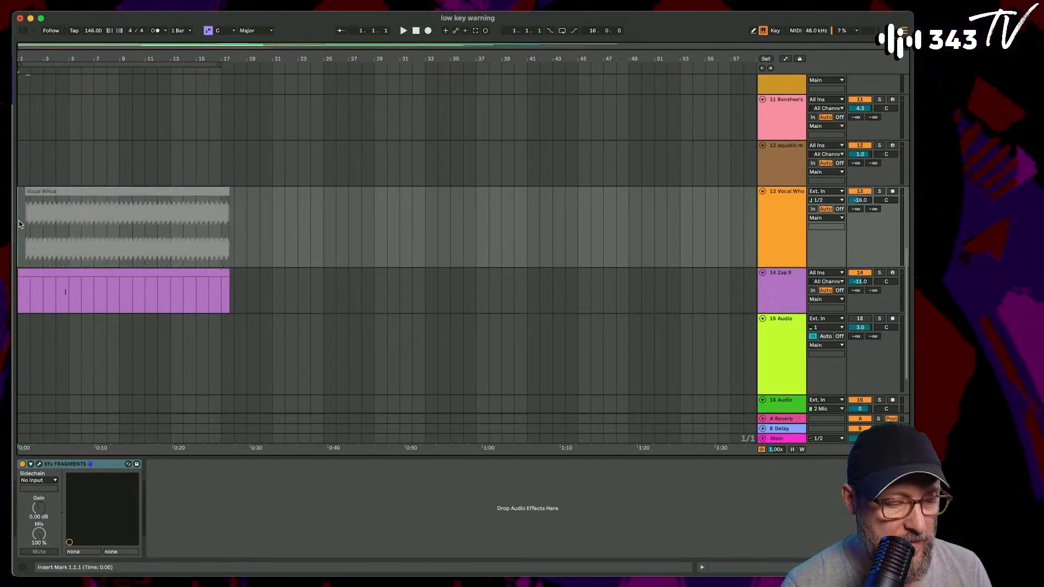
scroll(20, 229, up, 15)
drag(22, 53, 23, 58)
key(space)
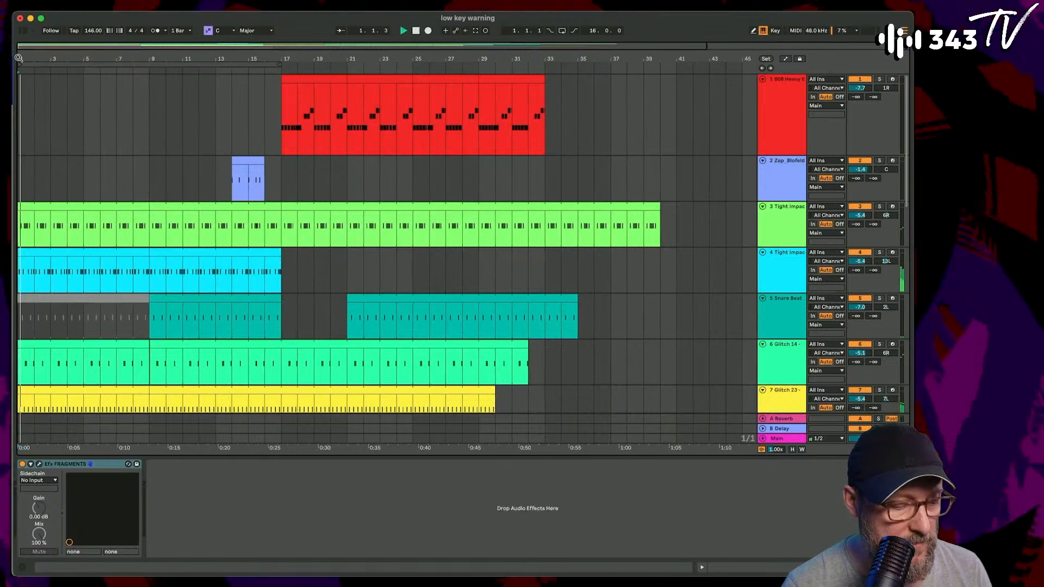
scroll(136, 225, down, 3)
scroll(136, 225, down, 5)
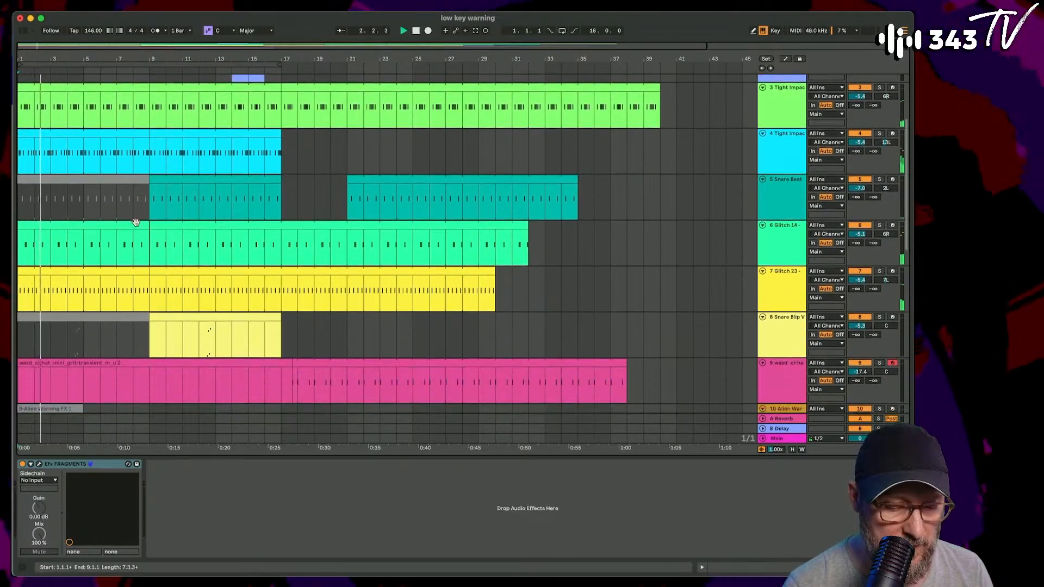
- Deactivate bars 1 to 9 of the Glitch 23 clip, and listen to the arrangement from bar 1 across all tracks
click(94, 269)
key(0)
key(space)
key(space)
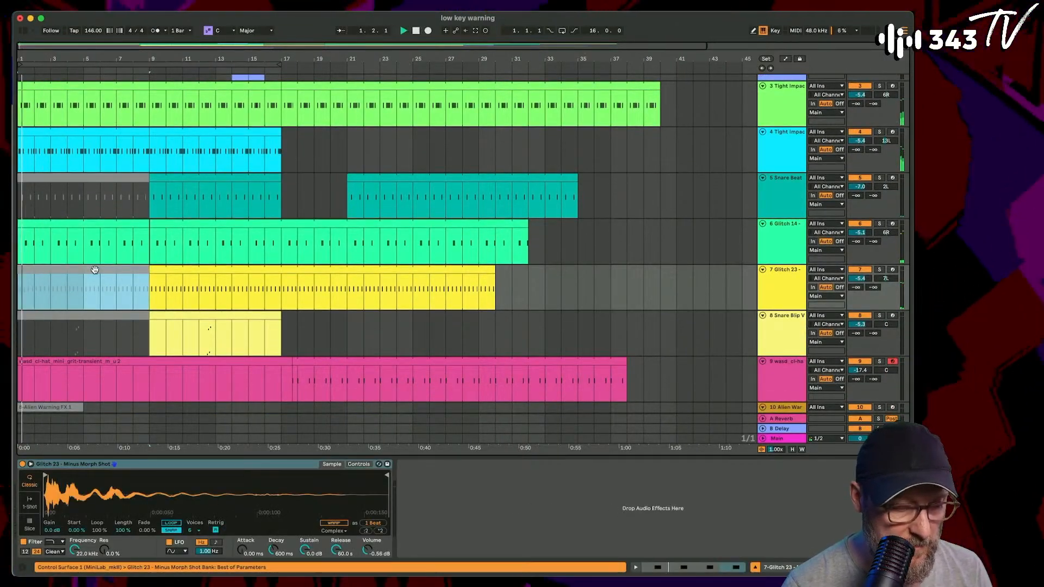
scroll(95, 270, down, 5)
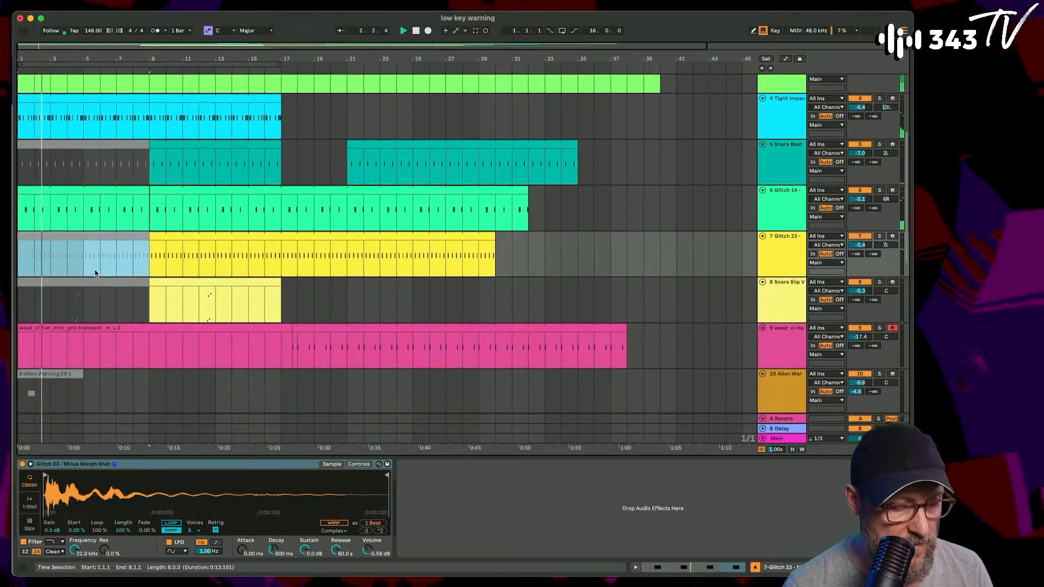
scroll(94, 270, up, 4)
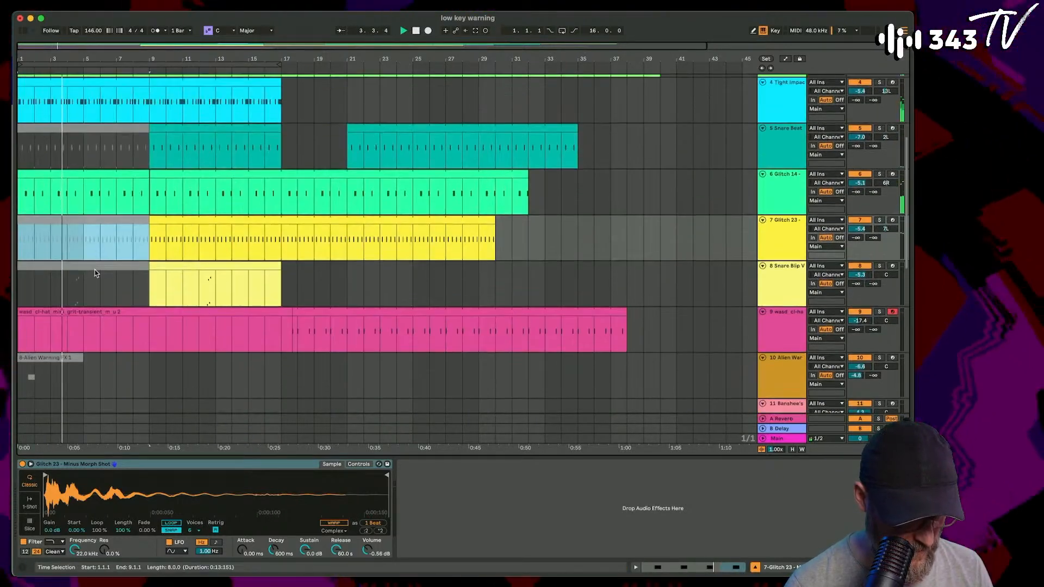
scroll(94, 270, down, 5)
scroll(95, 270, down, 5)
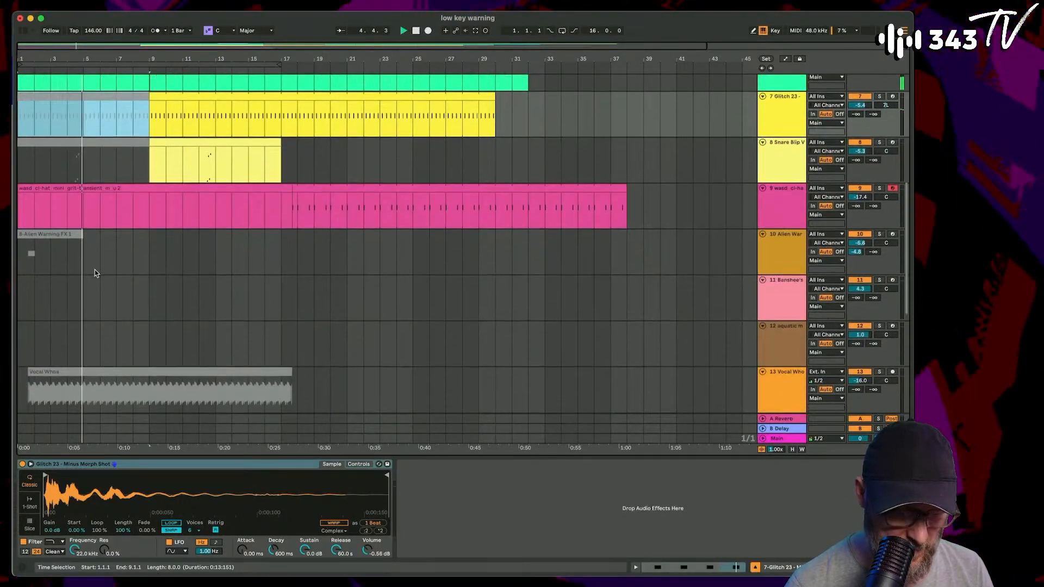
scroll(94, 270, up, 6)
scroll(94, 270, up, 5)
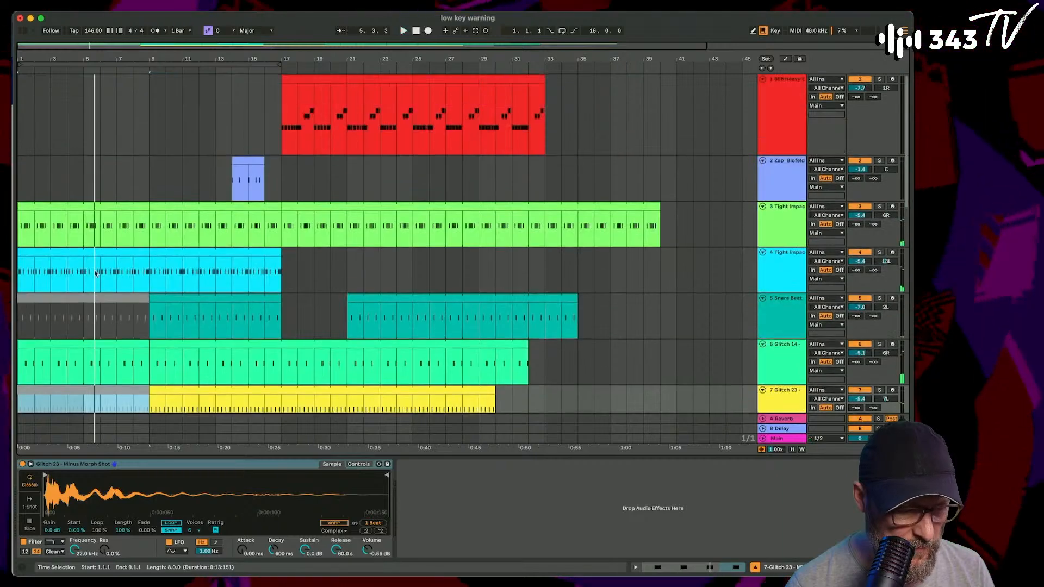
- Try to bring the wasd hi-hat session clip into the arrangement
key(Tab)
scroll(536, 88, right, 2)
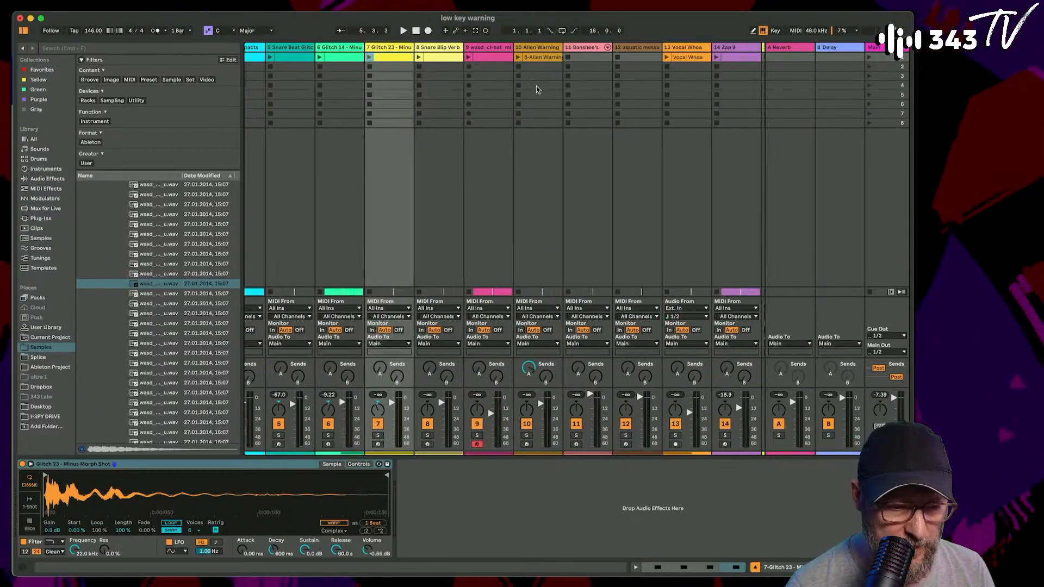
key(Tab)
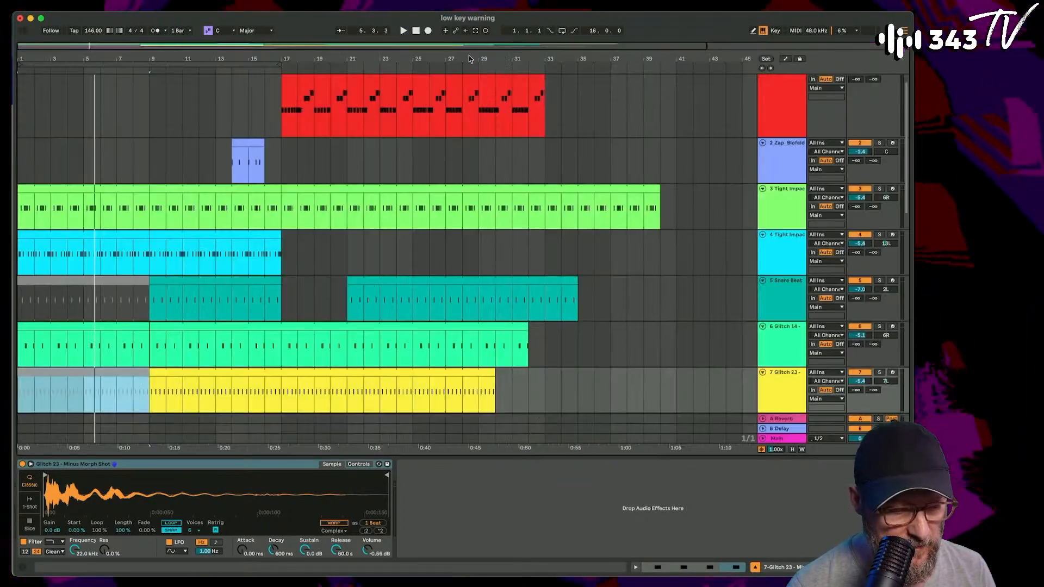
click(289, 416)
scroll(288, 419, down, 6)
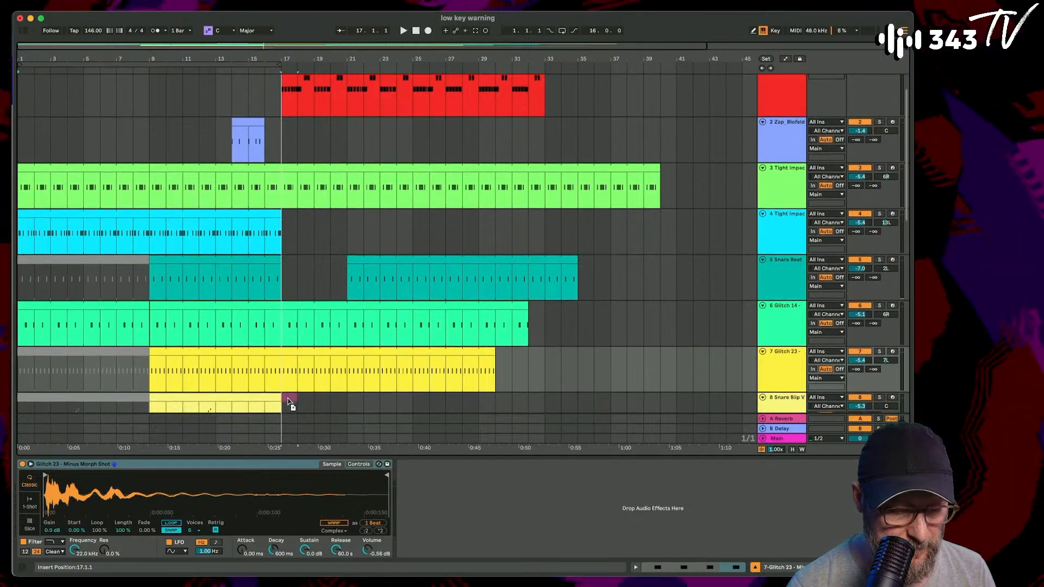
scroll(286, 419, down, 10)
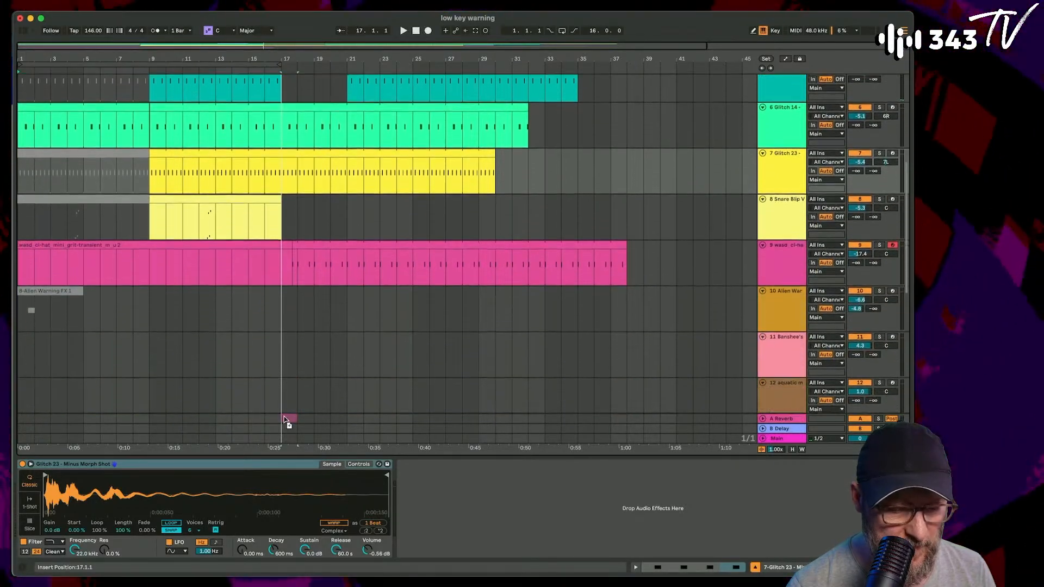
drag(283, 417, 123, 210)
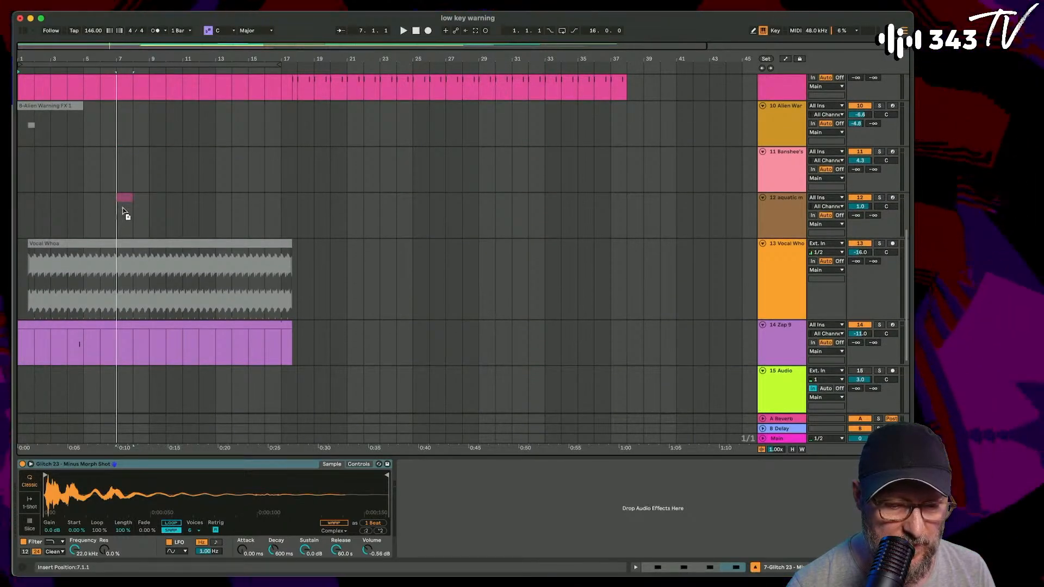
- Delete the recorded wasd hi-hat clip before bar 17 and extend the following hi-hat clip back to bar 1
drag(124, 172, 180, 282)
key(Delete)
drag(293, 281, 13, 281)
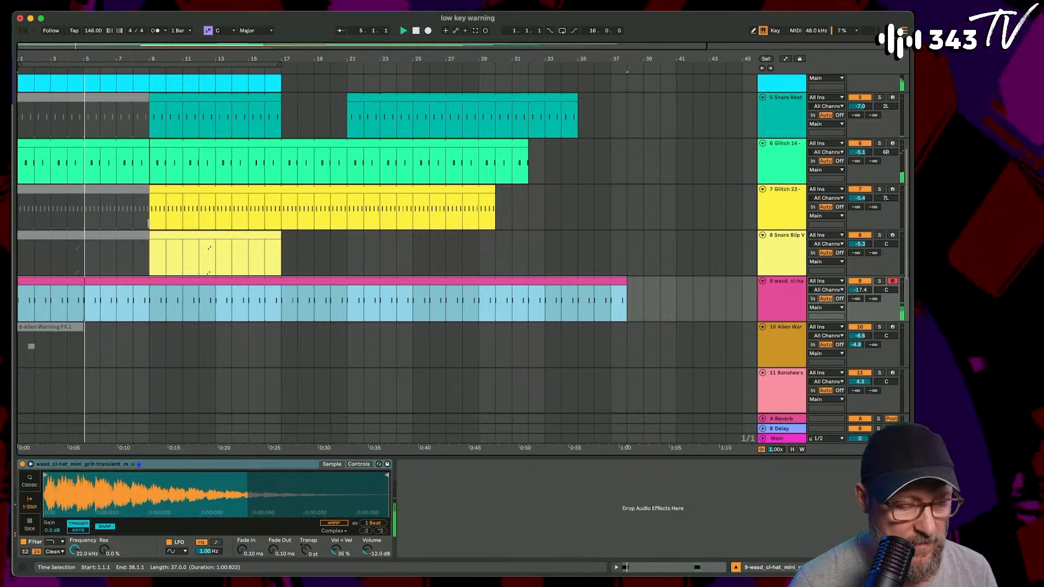
- Extend the end of the Zap 9 clip to bar 26
scroll(158, 215, down, 2)
scroll(150, 227, down, 8)
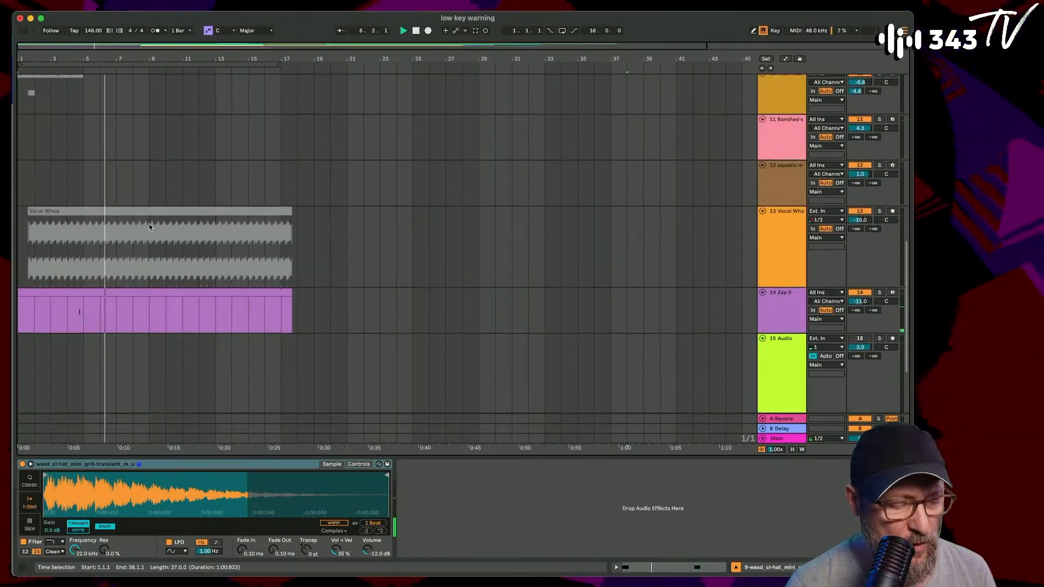
drag(290, 293, 429, 299)
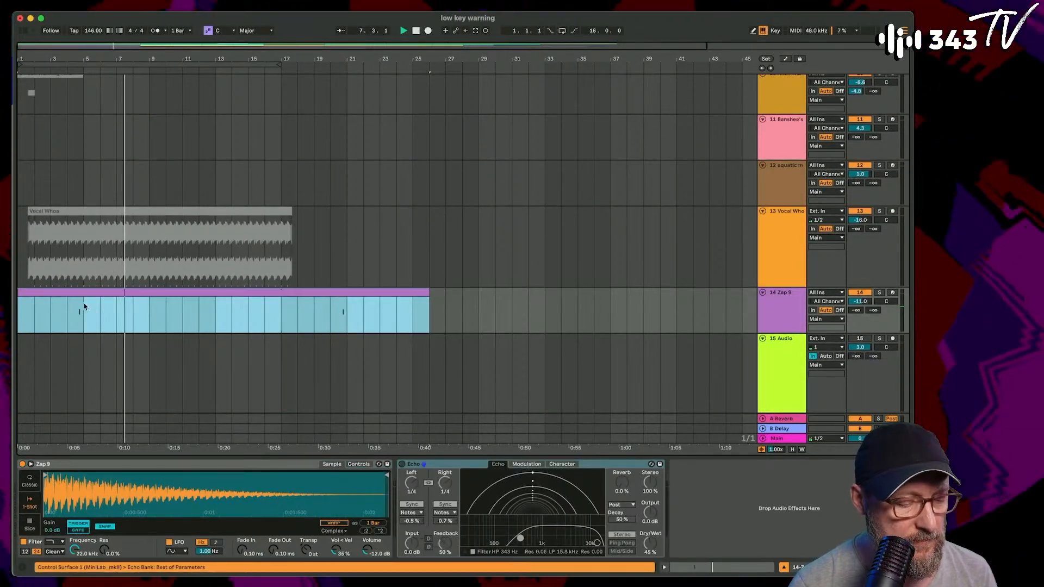
- Split the Zap 9 clip at bar 8 and deactivate its first seven bars
click(139, 312)
key(super+e)
click(120, 293)
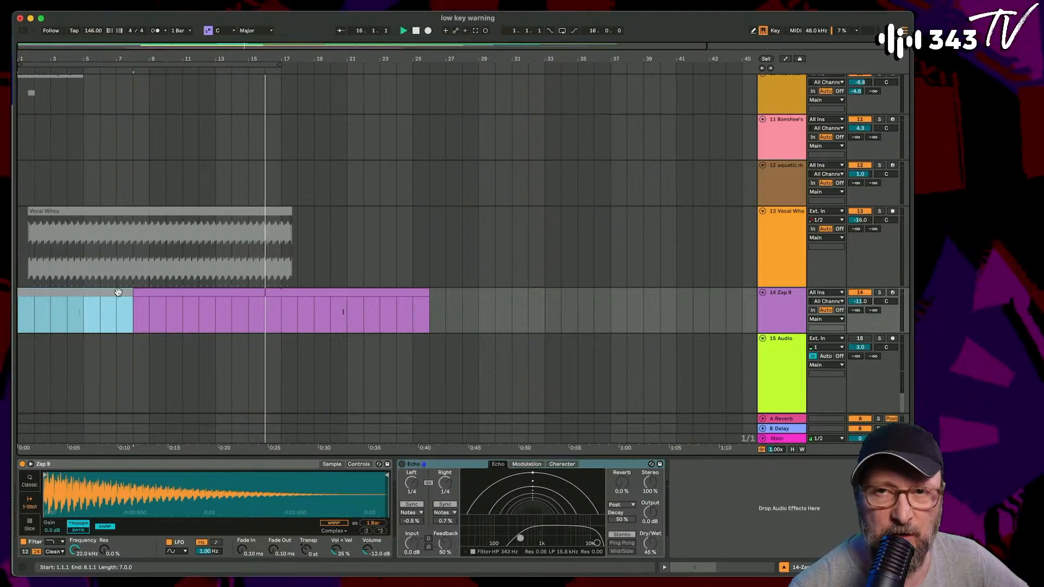
- Listen from bar 9 and extend the Zap_Blofeld clip at both ends so it spans bars 13 to 17
scroll(157, 192, up, 10)
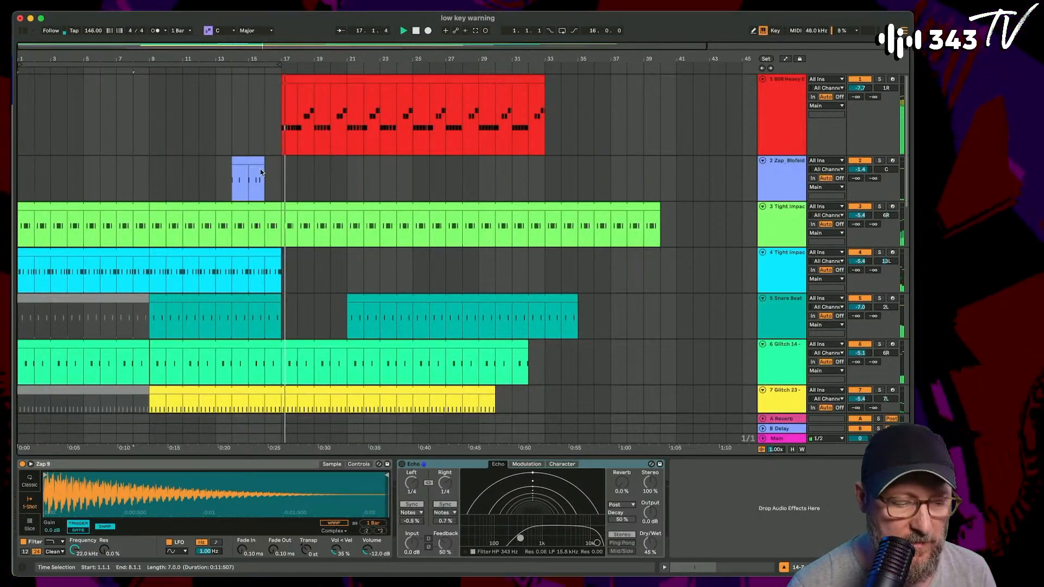
click(149, 180)
key(space)
key(space)
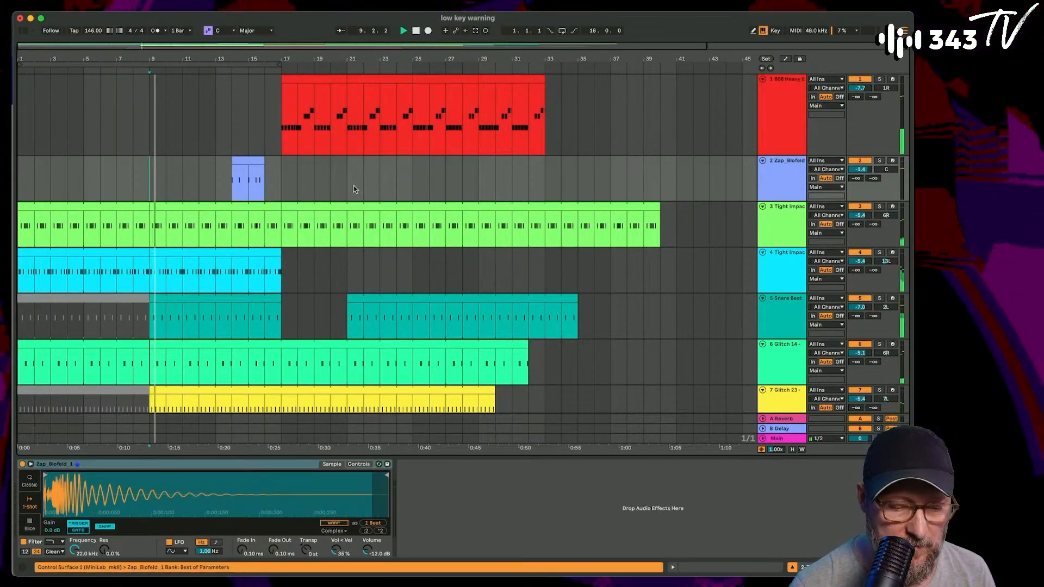
scroll(263, 175, down, 5)
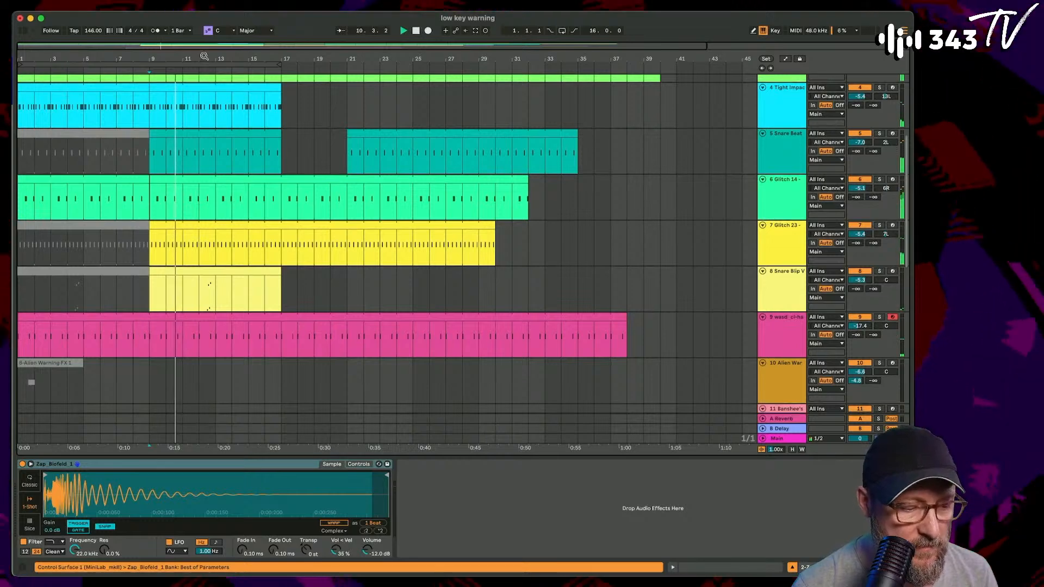
drag(206, 58, 259, 113)
scroll(390, 182, up, 5)
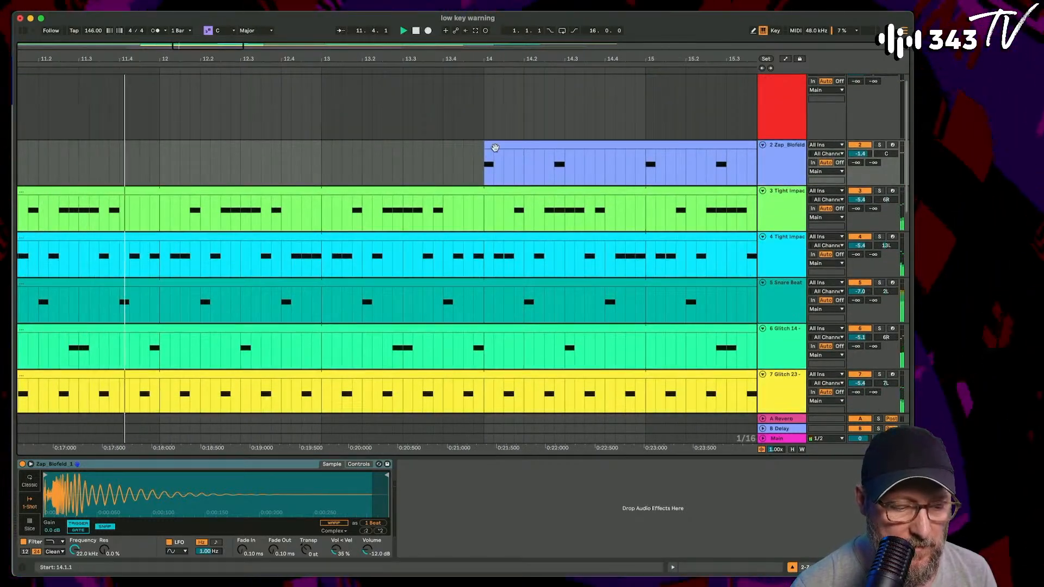
drag(485, 145, 322, 153)
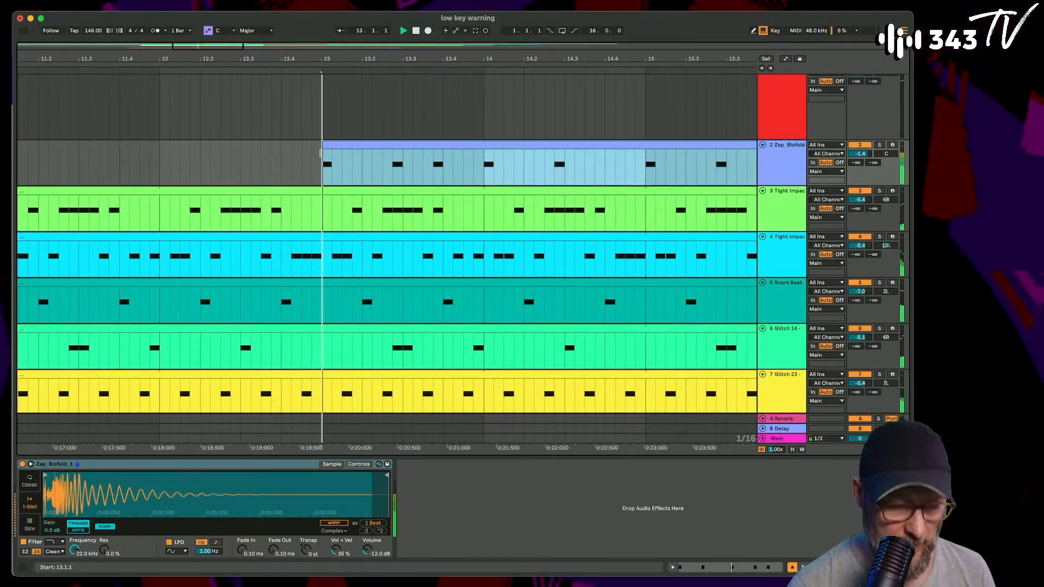
drag(349, 59, 258, 61)
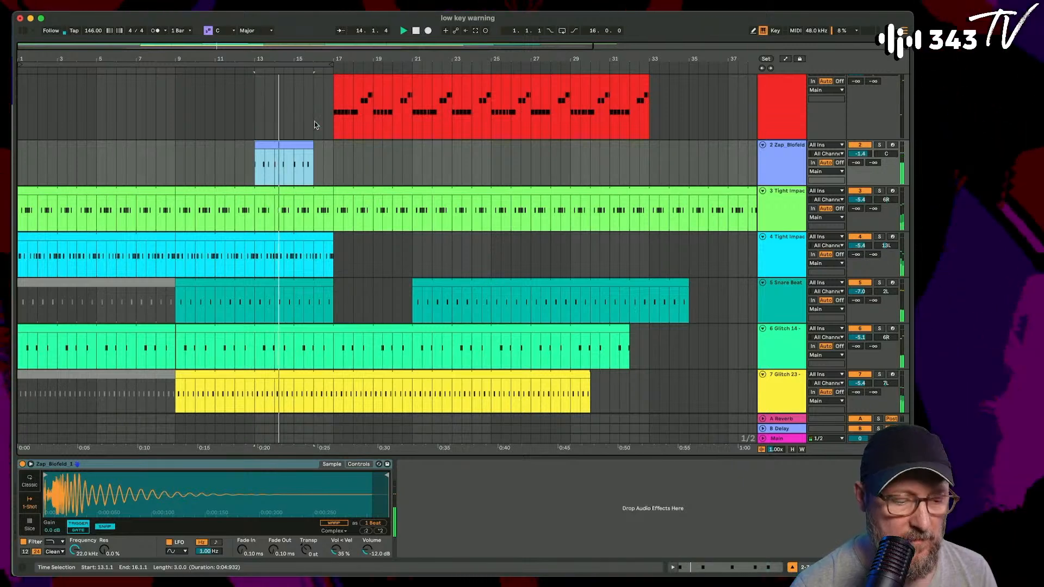
mouse_move(313, 146)
mouse_down()
mouse_move(351, 146)
mouse_move(333, 145)
mouse_up()
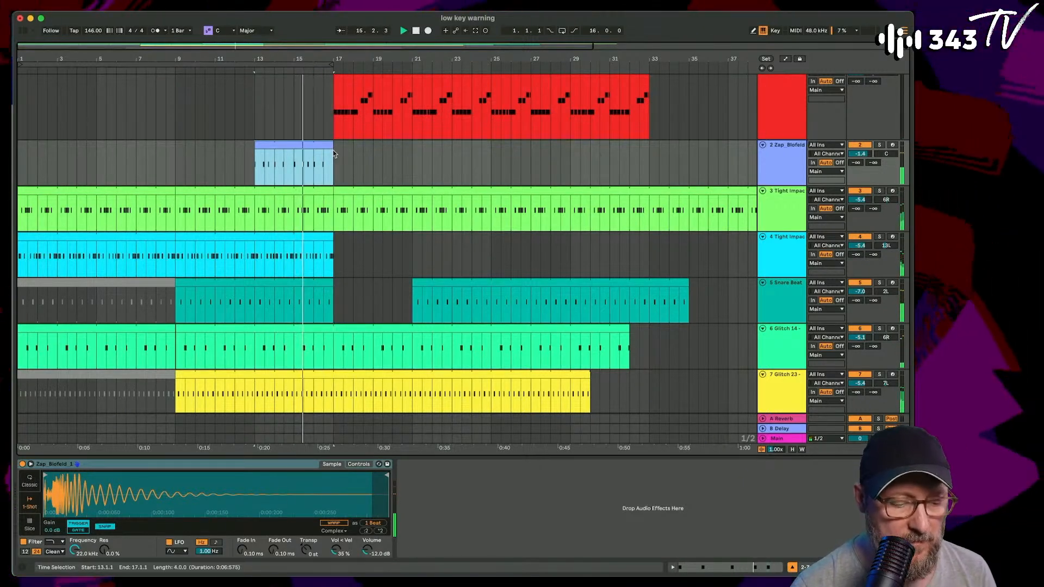
- Extend the track 4 Tight Impacts clip to bar 18 and listen from 15.3
drag(330, 239, 346, 246)
click(304, 166)
key(space)
key(space)
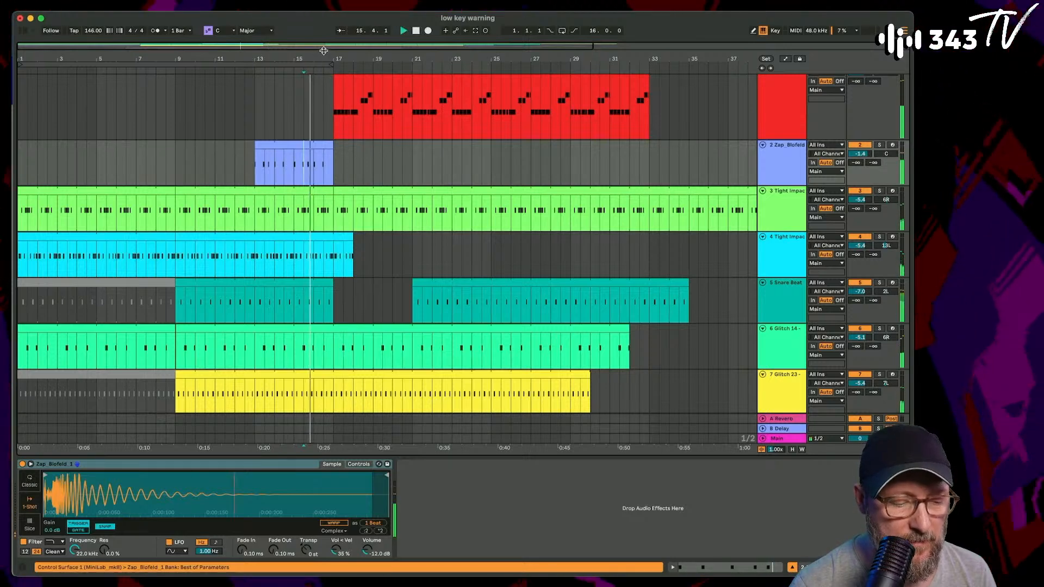
- Trim the track 4 Tight Impacts clip to end at 16.4 and place the insertion point at 16.4 in the Glitch 23 clip
drag(324, 58, 324, 114)
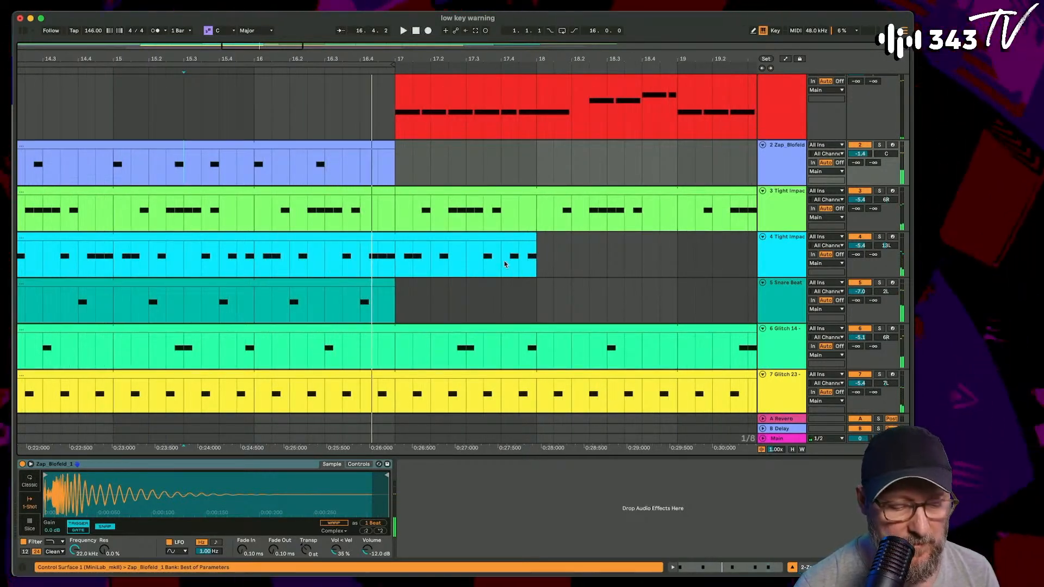
drag(537, 245, 384, 246)
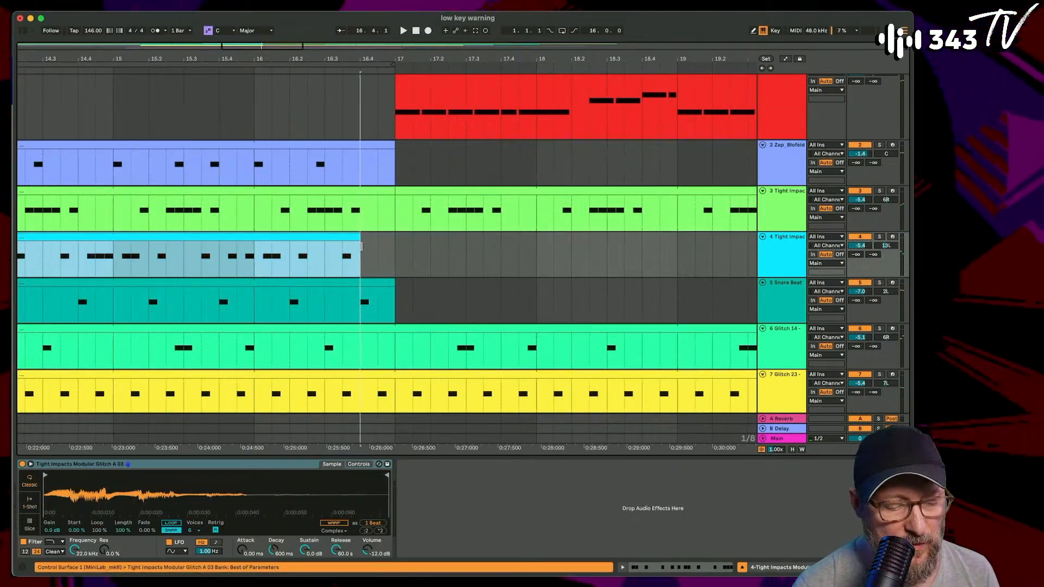
click(361, 382)
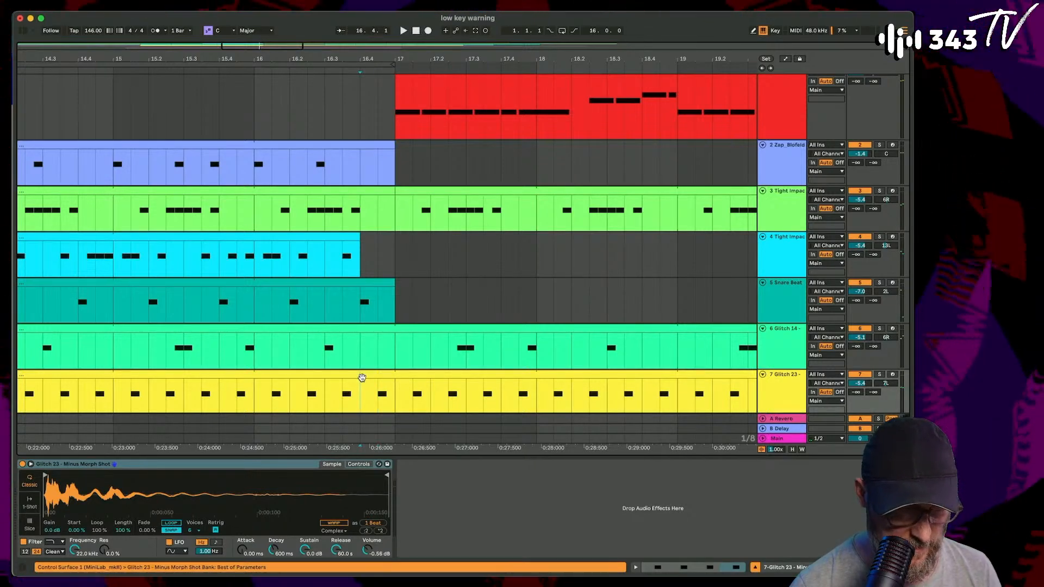
- Remove the 16.4 to 17 section from the Glitch 23 clip and listen from 16.2
drag(360, 374, 396, 374)
click(274, 375)
key(space)
scroll(275, 375, down, 3)
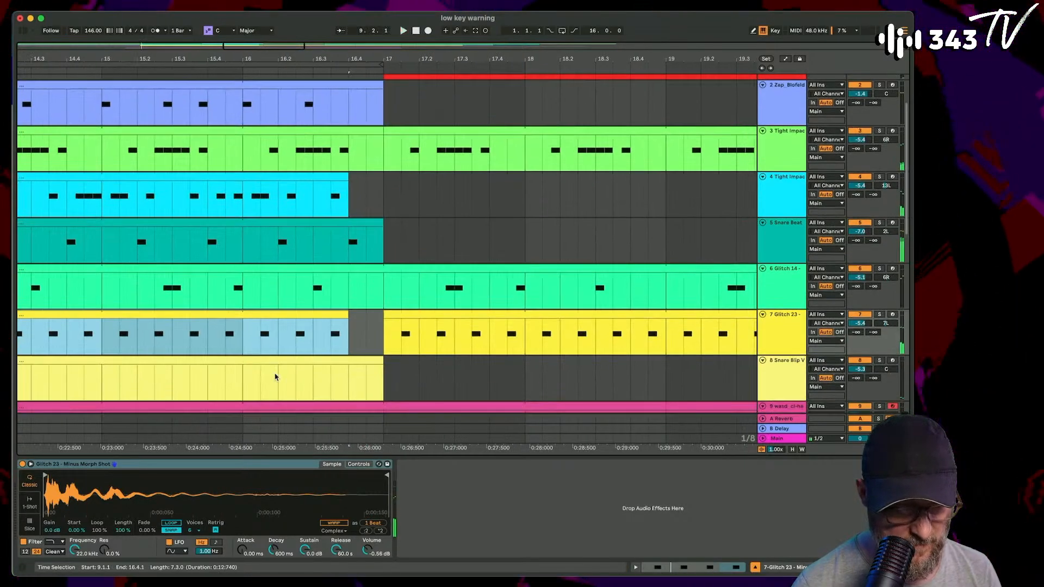
click(281, 338)
scroll(282, 338, down, 4)
scroll(297, 328, down, 2)
scroll(320, 315, right, 3)
key(space)
key(space)
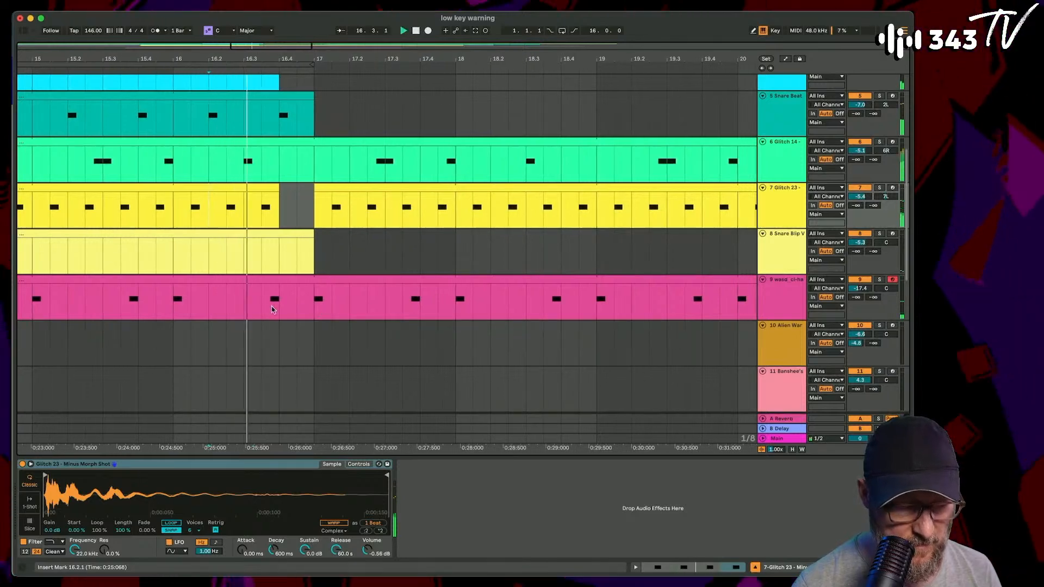
- Extend the end of the Zap_Blofeld clip from bar 17 to bar 32
scroll(299, 307, left, 1)
scroll(303, 305, up, 6)
right_click(303, 304)
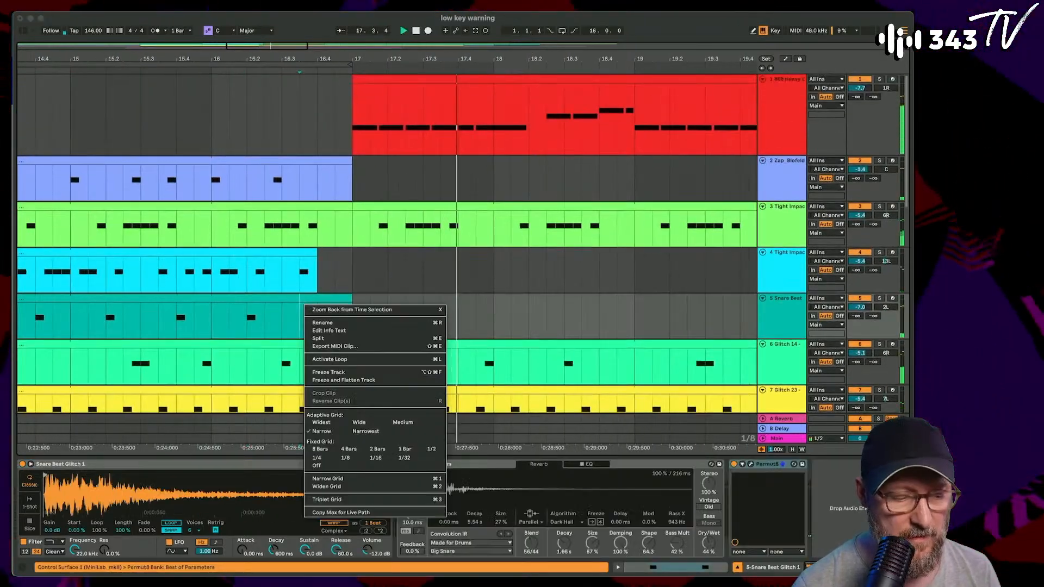
click(357, 49)
drag(356, 50, 338, 58)
click(282, 86)
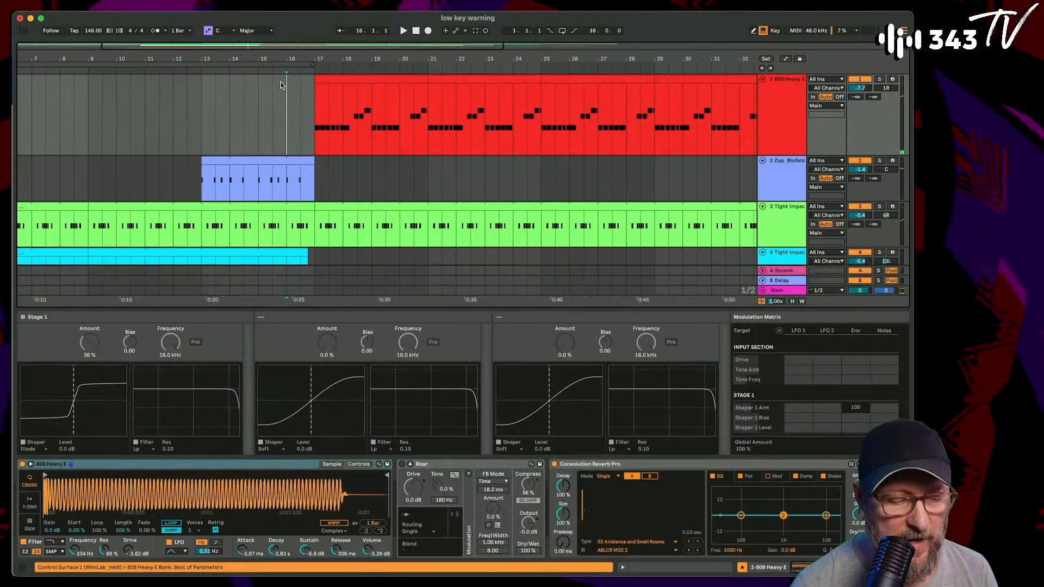
click(292, 160)
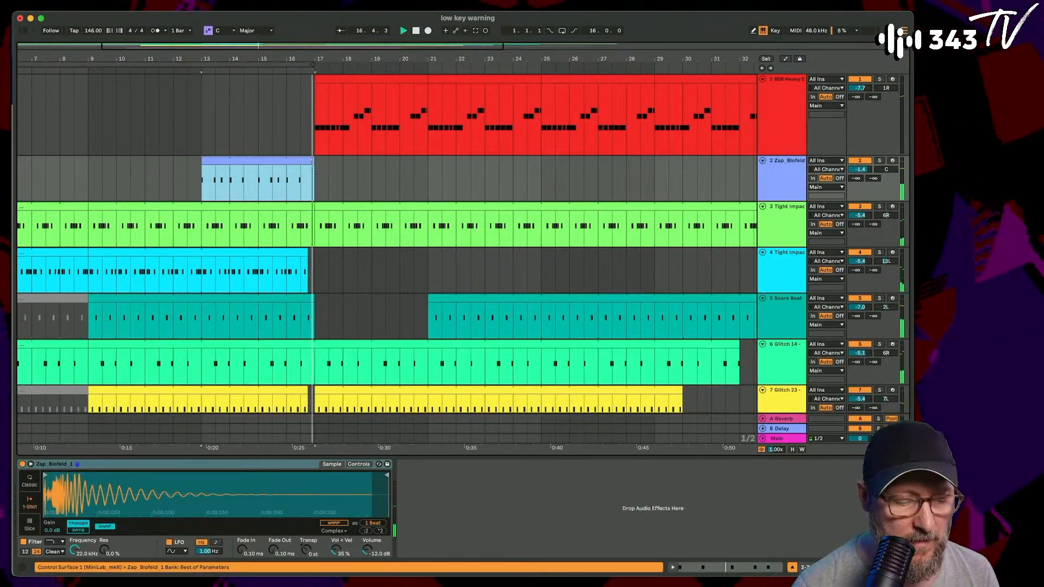
drag(314, 193, 738, 196)
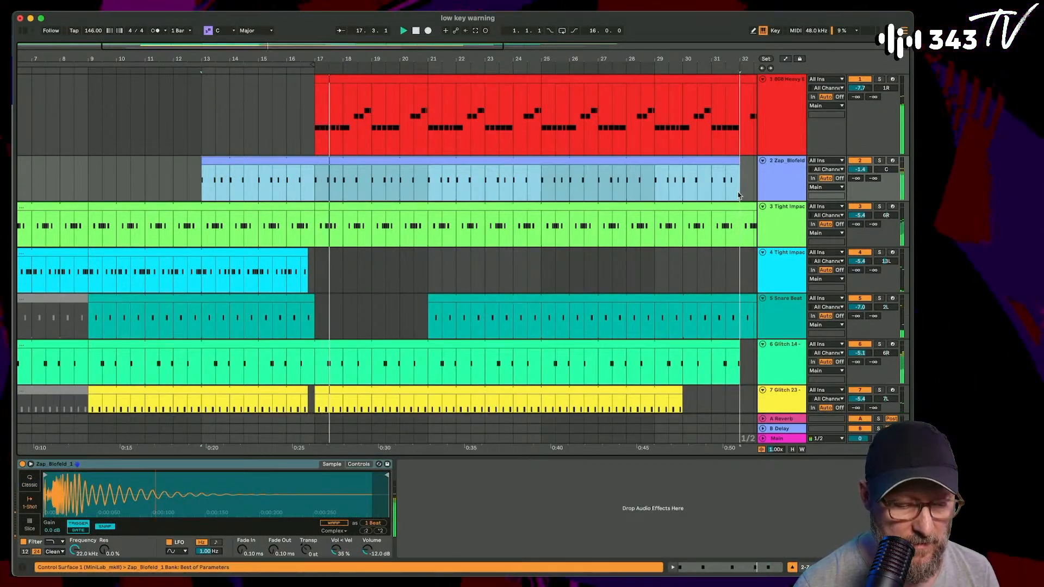
- Paste a copy of the track 4 Tight Impacts clip at bar 17 and place the insertion point at 15.3
click(268, 256)
click(318, 263)
key(super+v)
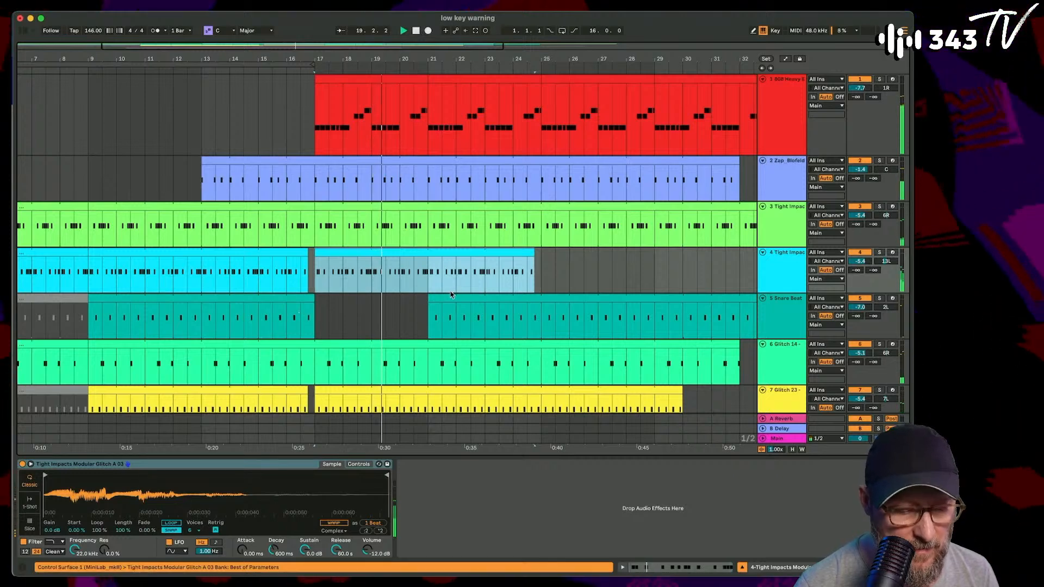
scroll(372, 258, down, 3)
click(249, 192)
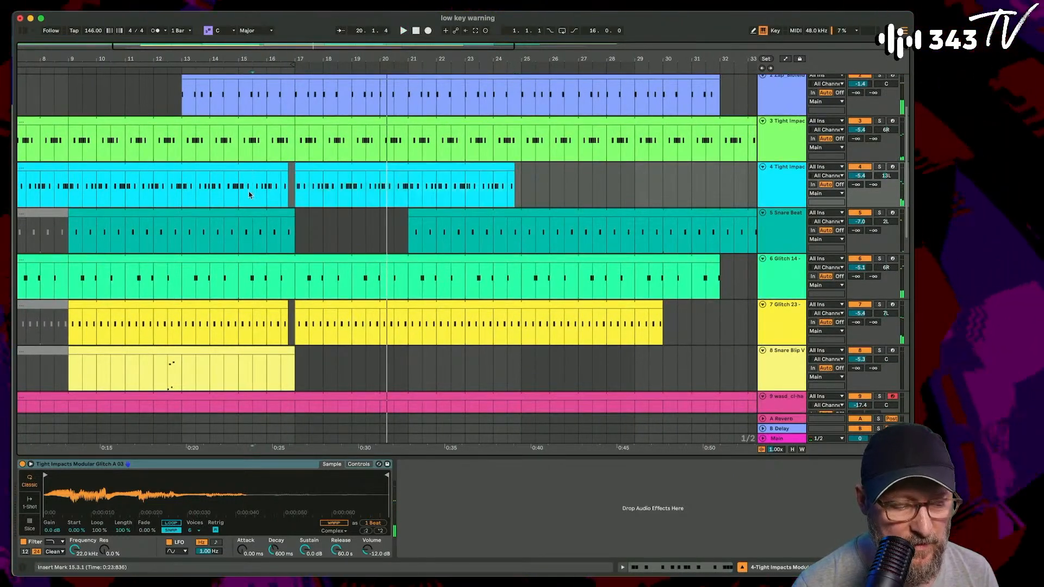
key(space)
- Extend the second Snare Beat clip's start back to bar 17 and the second track 4 Tight Impacts clip's end to bar 29
drag(411, 213, 296, 216)
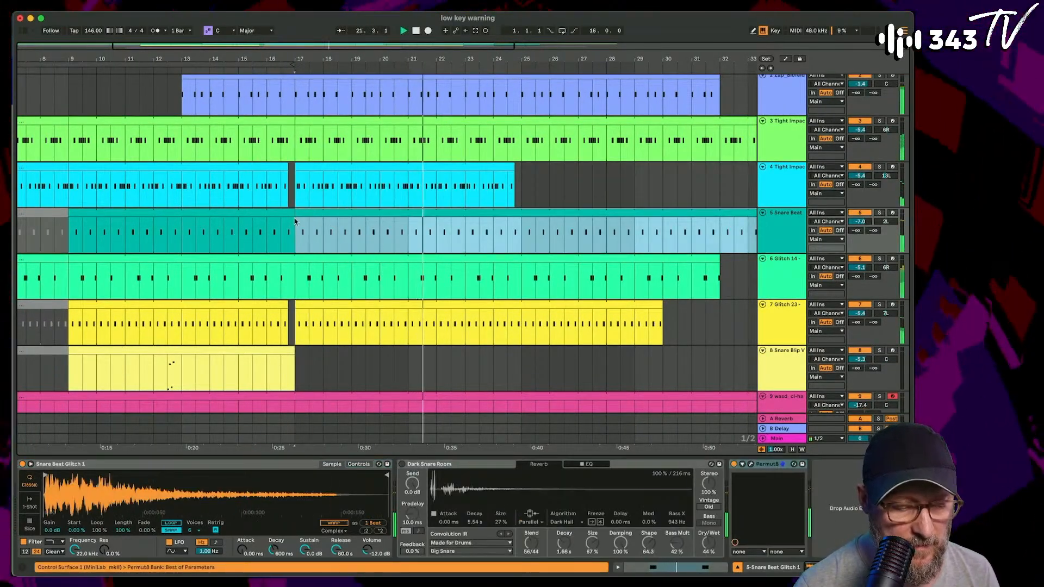
drag(515, 167, 632, 167)
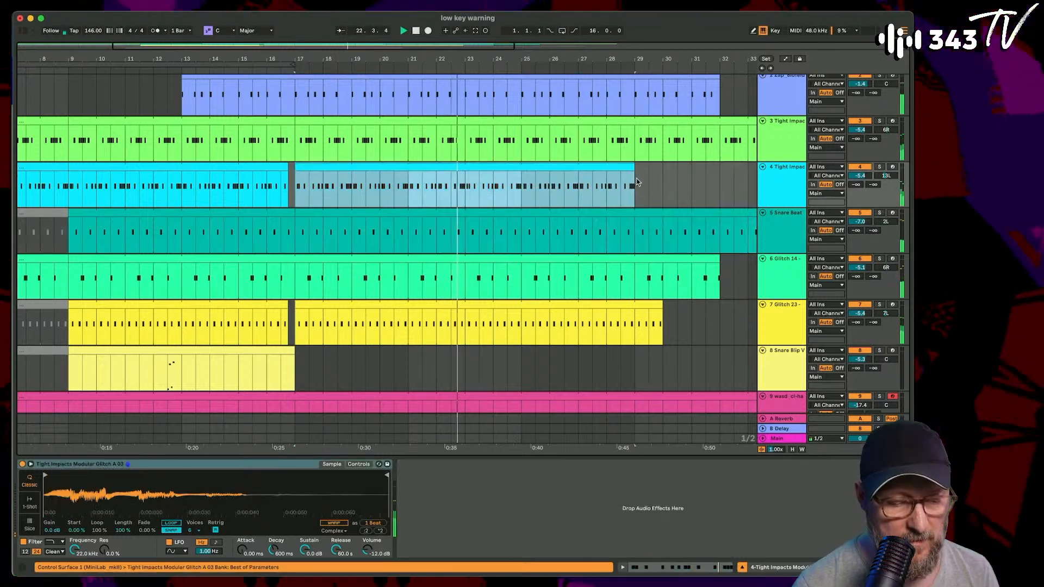
drag(513, 59, 310, 48)
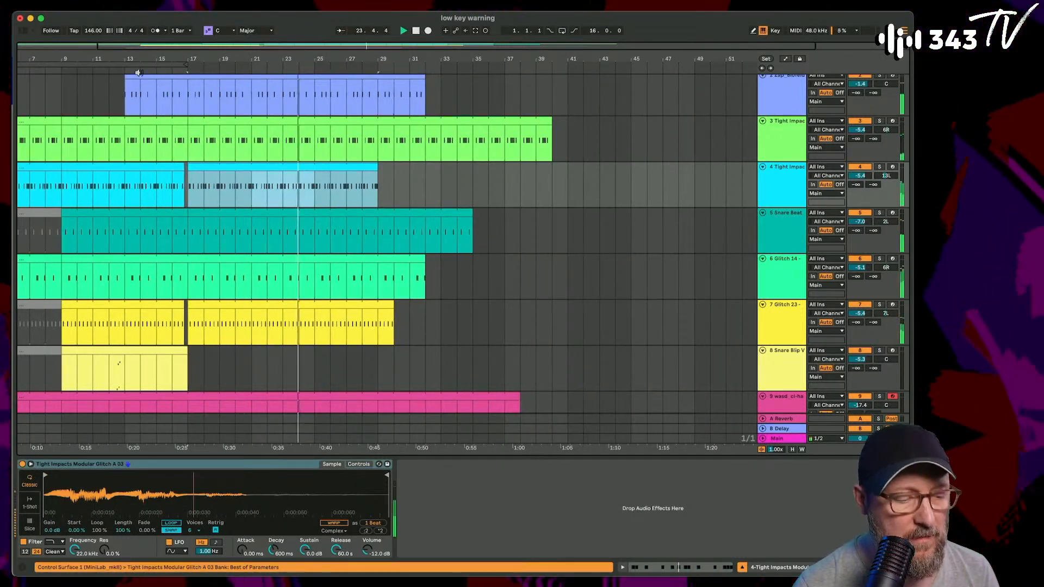
scroll(178, 155, up, 1)
scroll(180, 156, left, 3)
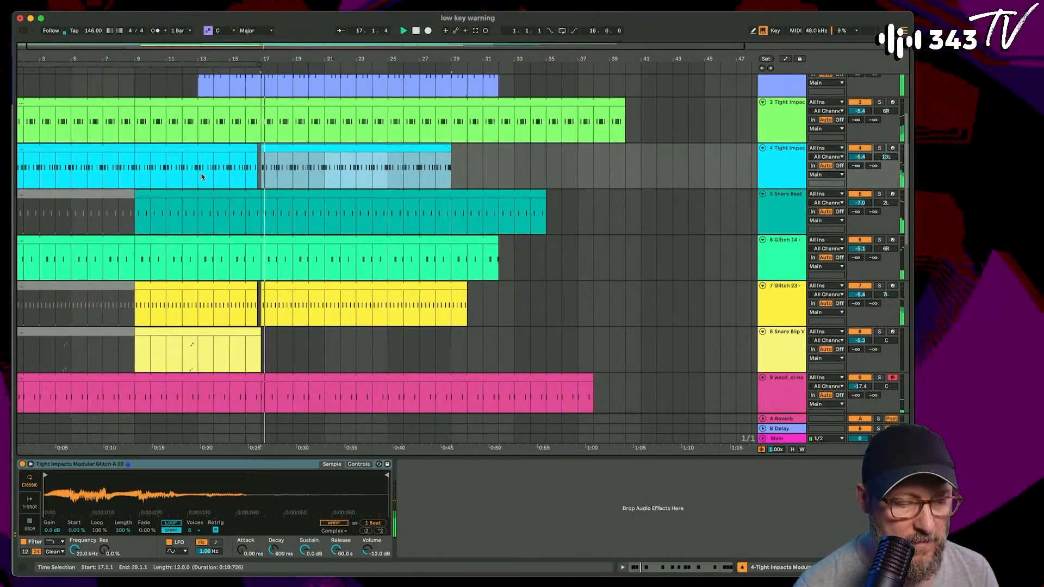
scroll(201, 176, up, 2)
scroll(201, 177, down, 2)
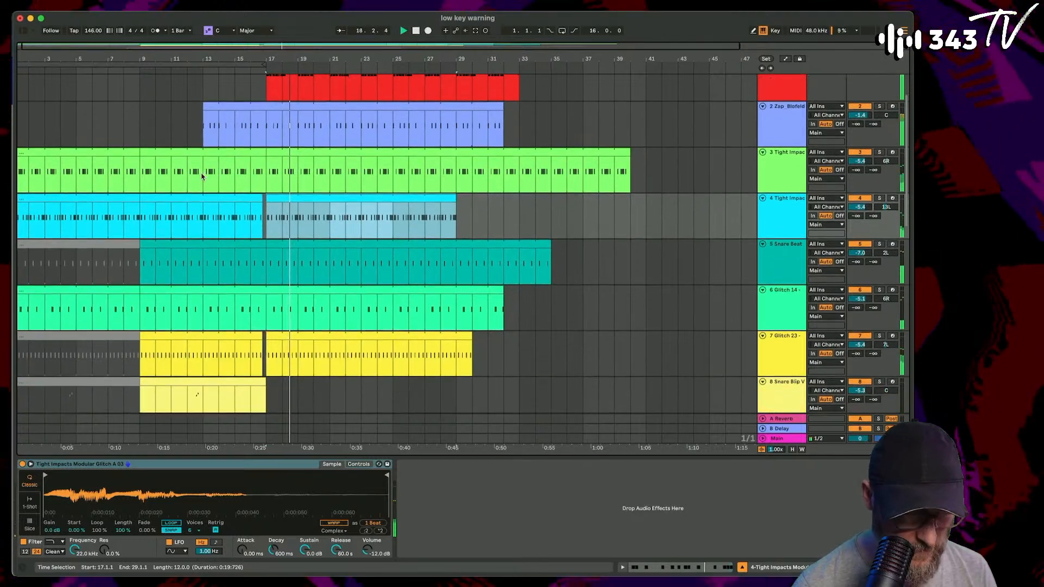
scroll(248, 310, down, 2)
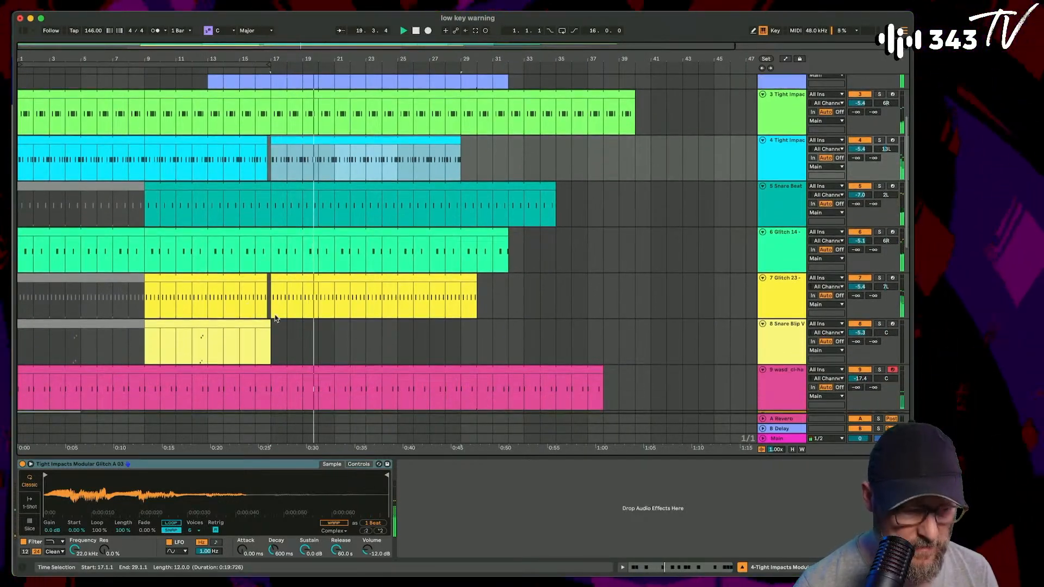
drag(271, 341, 461, 341)
drag(642, 355, 690, 355)
scroll(690, 355, down, 3)
key(super+z)
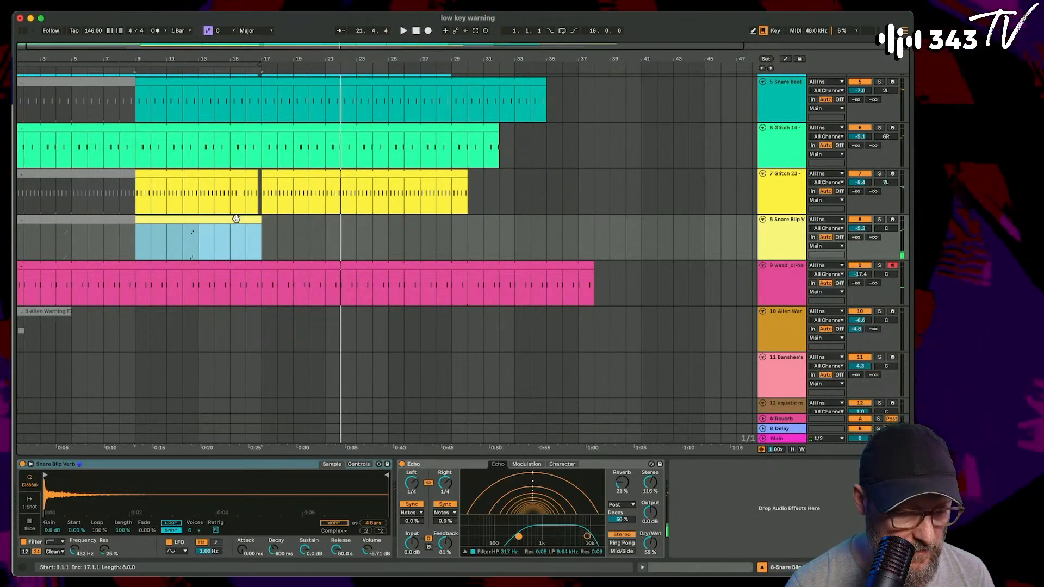
- Paste a copy of the active Snare Blip clip at bar 25 and listen from bar 16
click(411, 230)
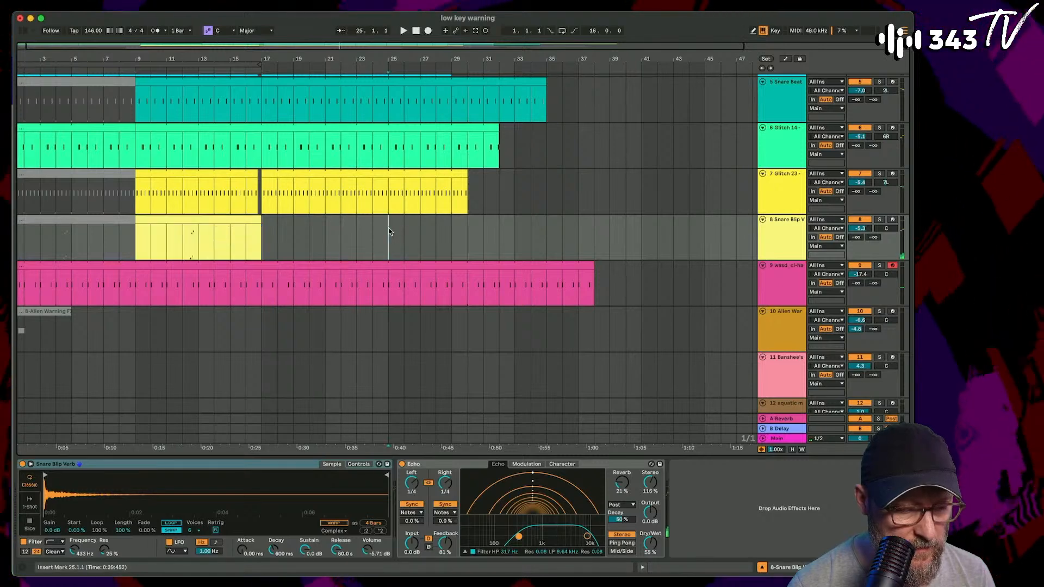
key(super+v)
scroll(388, 232, down, 3)
click(258, 151)
key(space)
click(256, 94)
key(space)
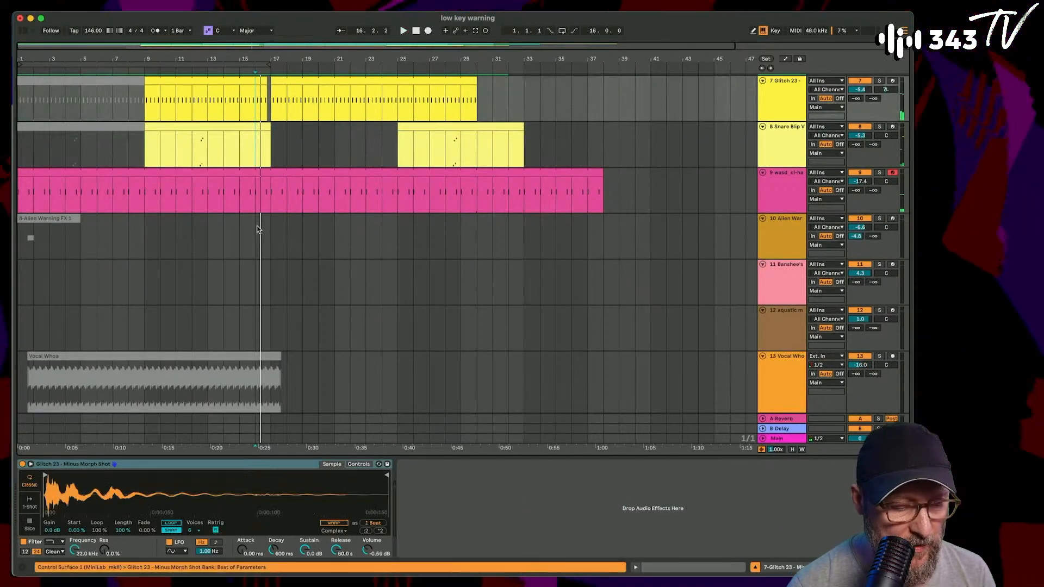
- Move the active Zap 9 clip so it starts at bar 17 and listen from there
scroll(260, 228, down, 8)
drag(134, 181, 270, 184)
click(269, 208)
key(space)
- Make the Vocal Whoa clip active across bars 25 to 45 and extend the active Zap 9 clip to bar 45
scroll(269, 208, up, 3)
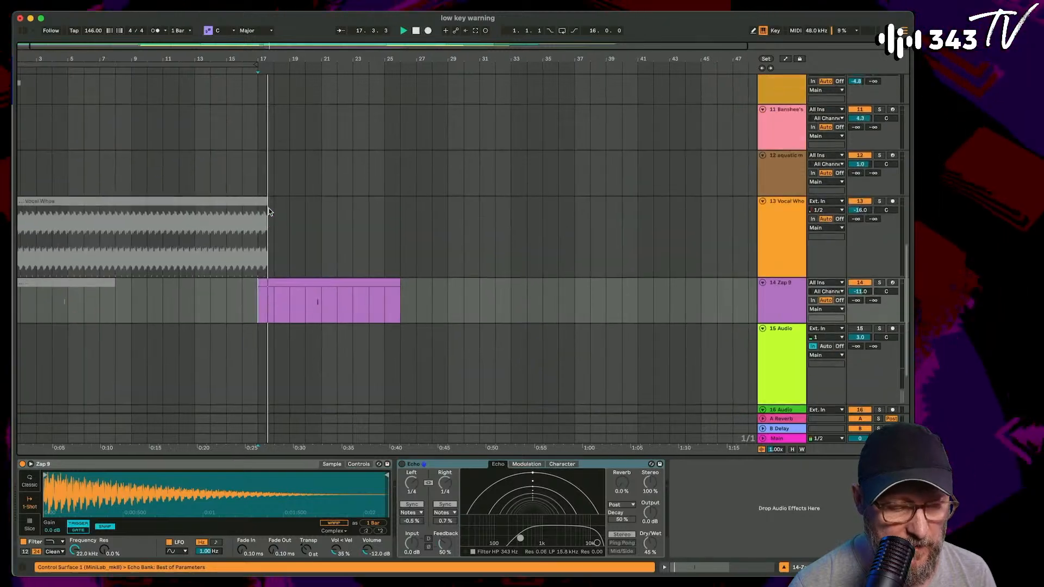
drag(275, 219, 533, 219)
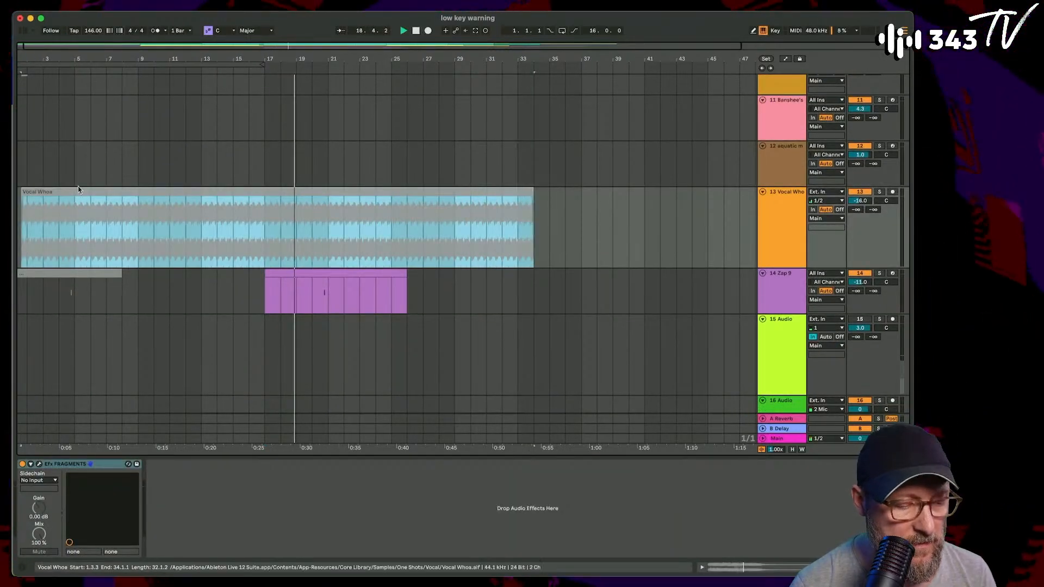
drag(23, 190, 408, 200)
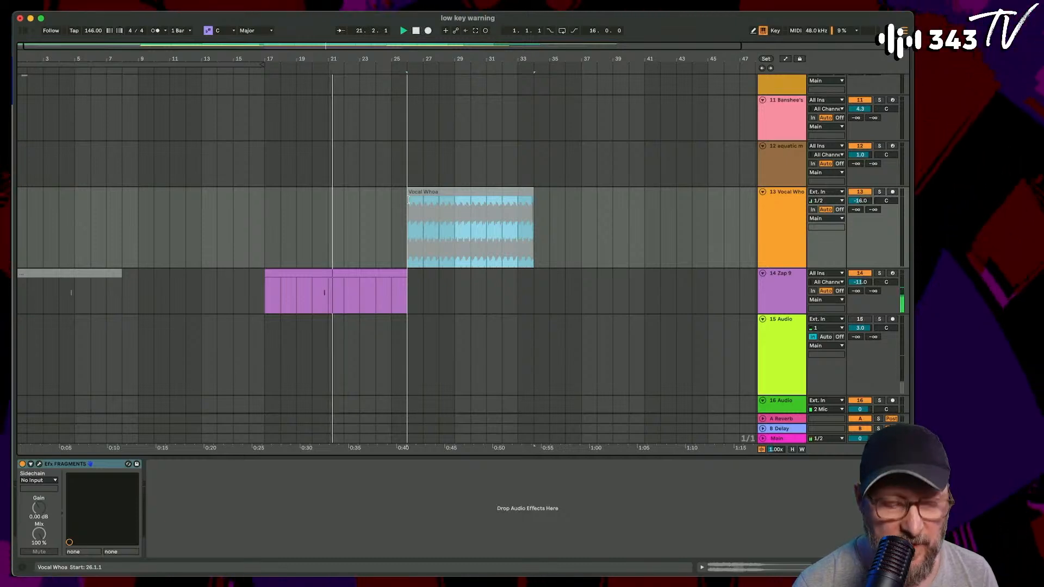
drag(409, 200, 392, 200)
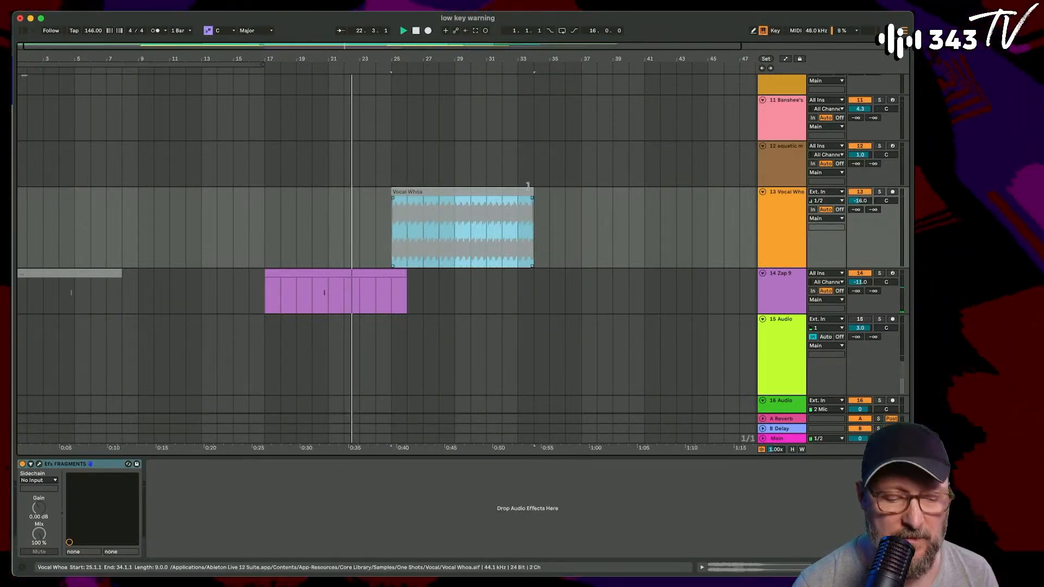
drag(531, 192, 711, 207)
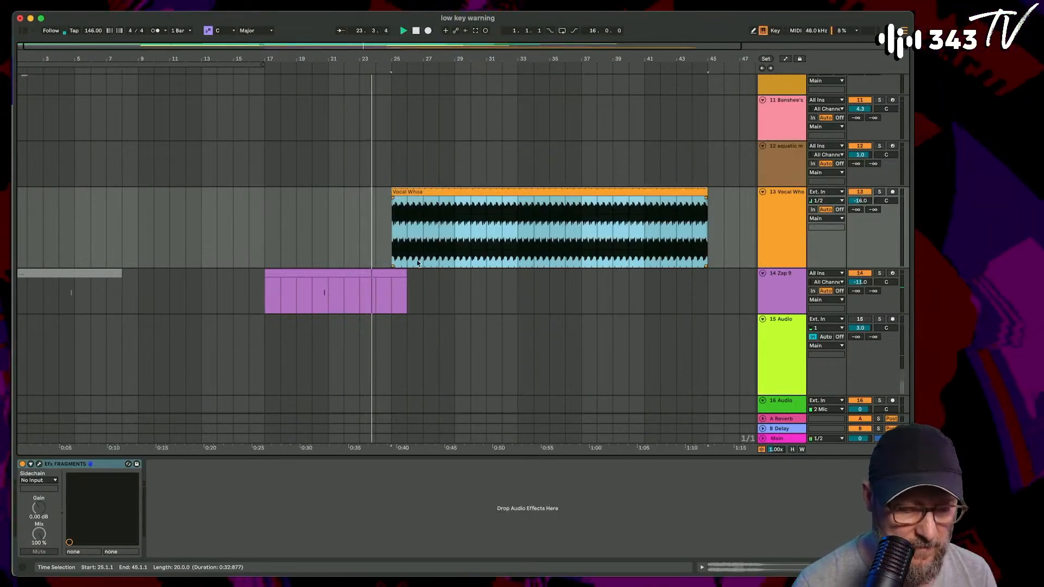
drag(403, 272, 708, 272)
- Listen through bars 25 to 28 and check where the clips end on the percussion, vocal and Zap 9 tracks
scroll(644, 195, up, 5)
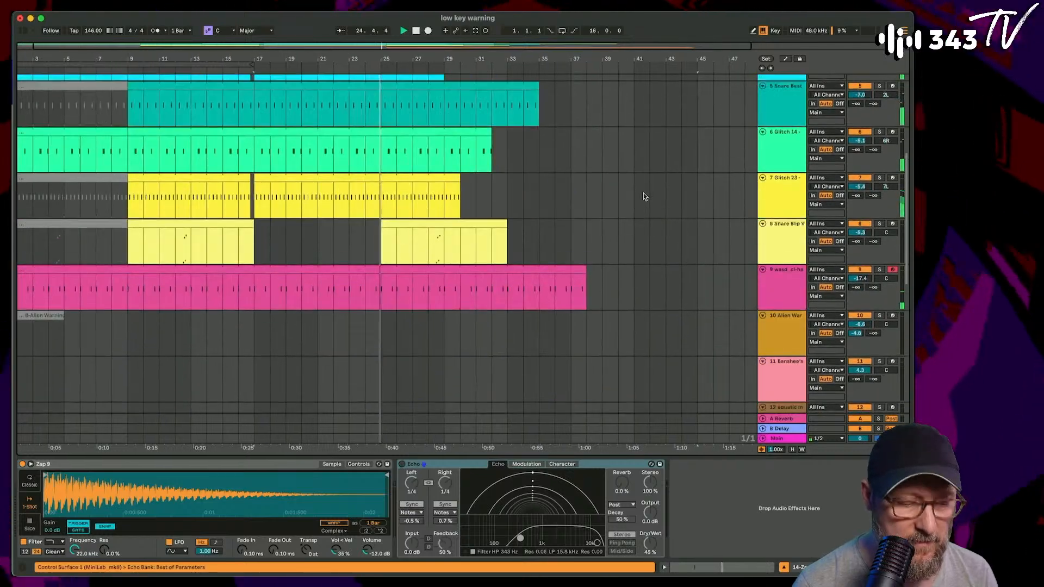
scroll(644, 195, down, 3)
scroll(644, 195, up, 3)
scroll(644, 195, down, 4)
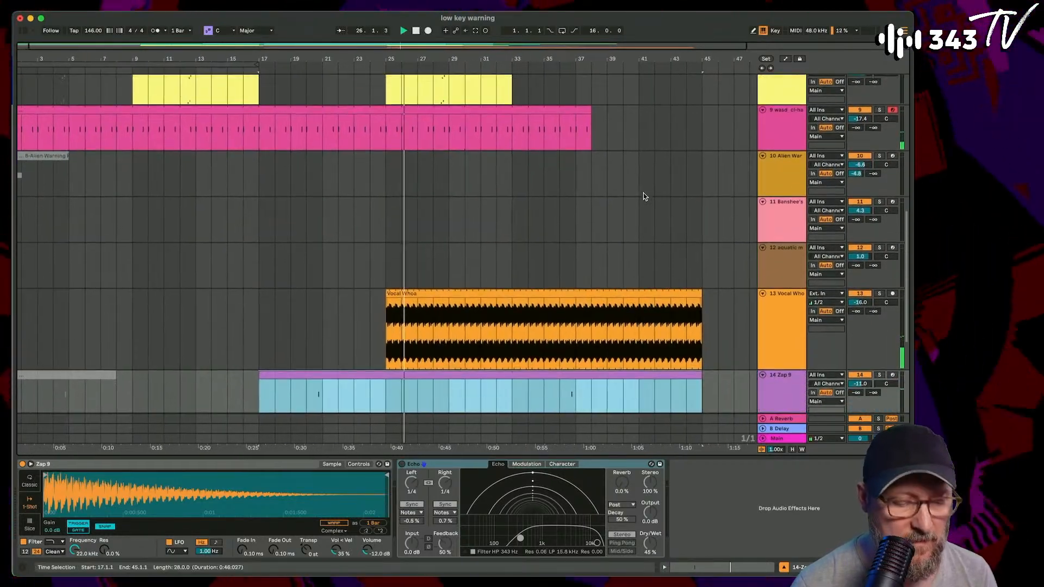
scroll(644, 194, up, 1)
scroll(644, 193, right, 1)
scroll(644, 194, up, 2)
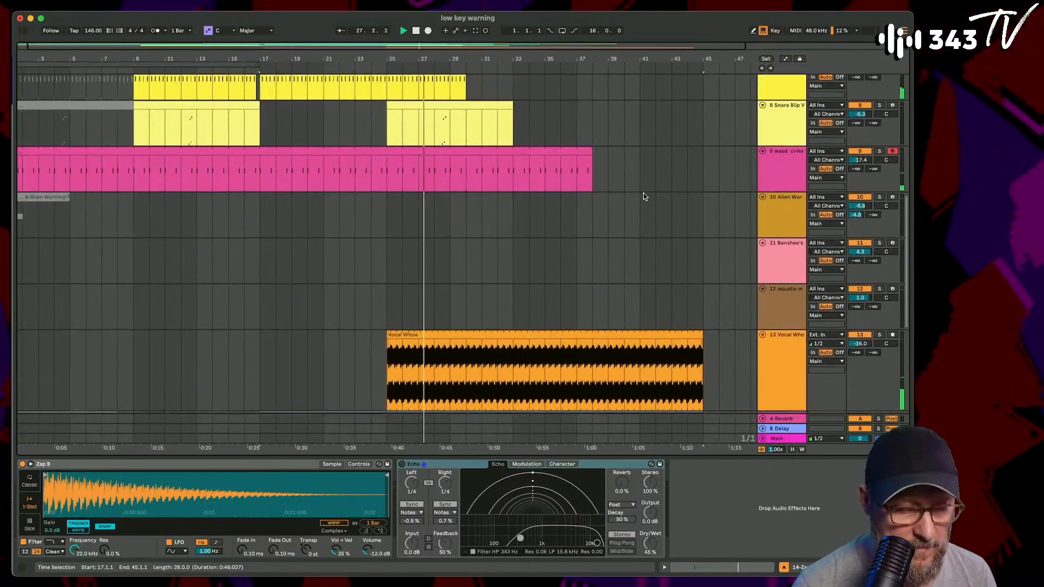
scroll(644, 194, down, 2)
scroll(643, 193, right, 1)
scroll(644, 194, up, 1)
scroll(643, 193, down, 5)
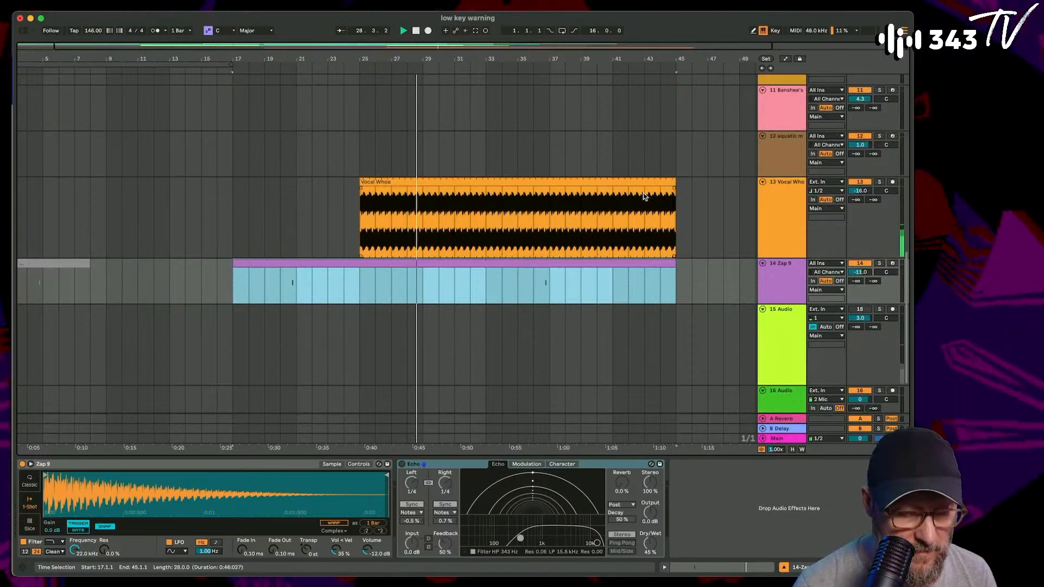
- Extend the Glitch 23 and Glitch 14 clips to bar 43 and the track 4 Tight Impacts clip to bar 45
scroll(643, 193, up, 8)
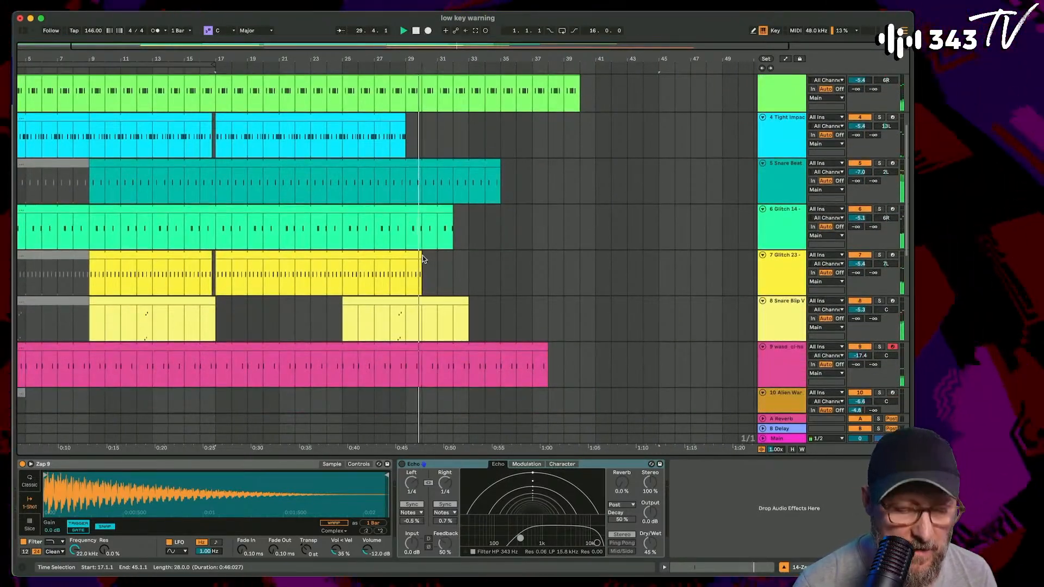
drag(424, 259, 627, 260)
drag(453, 220, 627, 220)
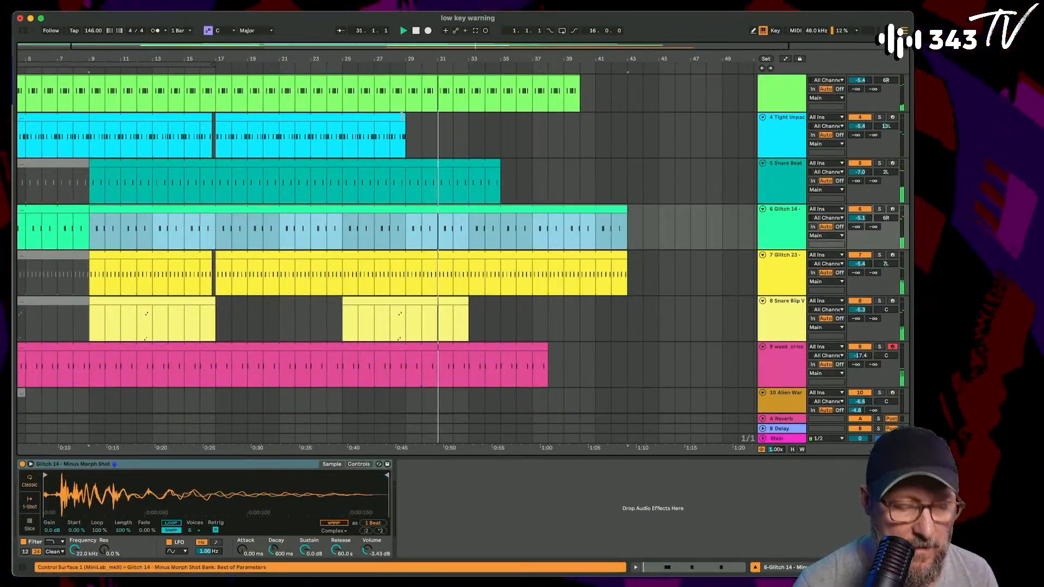
drag(404, 114, 663, 151)
- Copy the Zap_Blofeld clip and paste it at bar 33 on the same track
scroll(663, 151, up, 4)
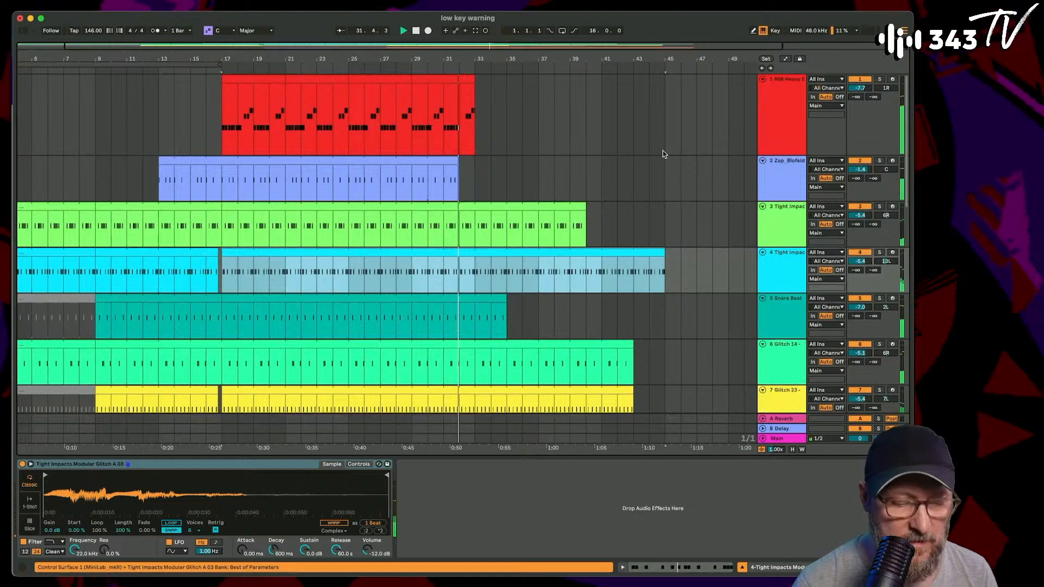
click(454, 160)
key(super+c)
click(473, 162)
key(super+v)
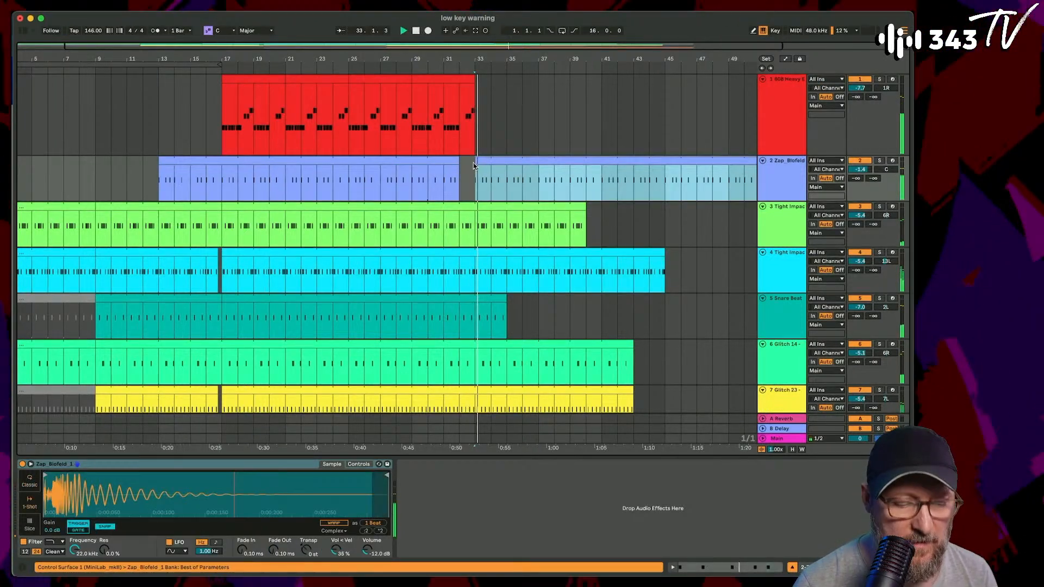
key(space)
click(474, 77)
drag(474, 77, 712, 79)
key(super+z)
- Duplicate the last four-bar 808 Heavy clip three times so the bassline runs to bar 45, and listen from bar 27
key(super+d)
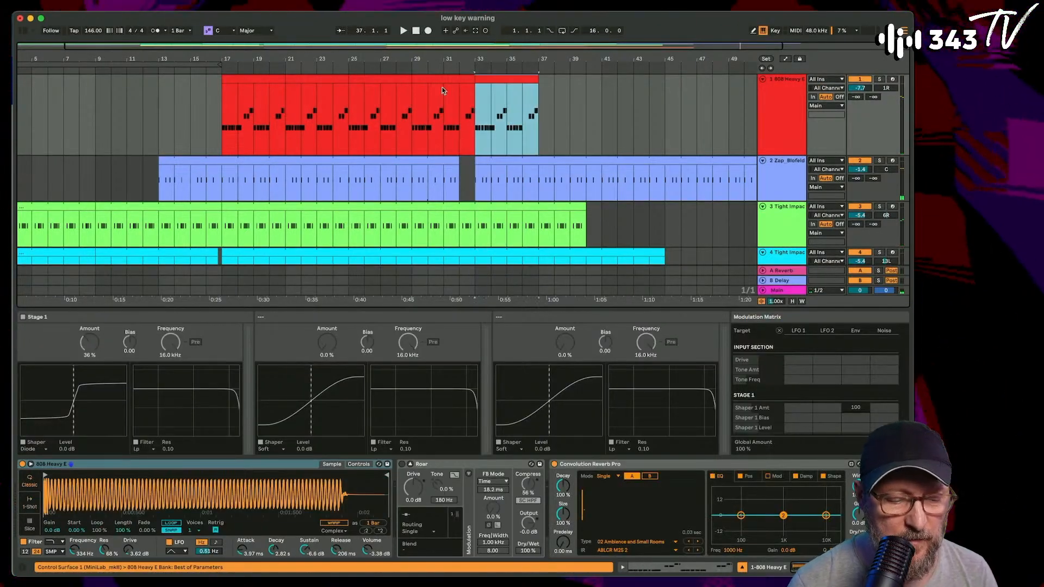
key(super+d)
key(super+d)
click(381, 113)
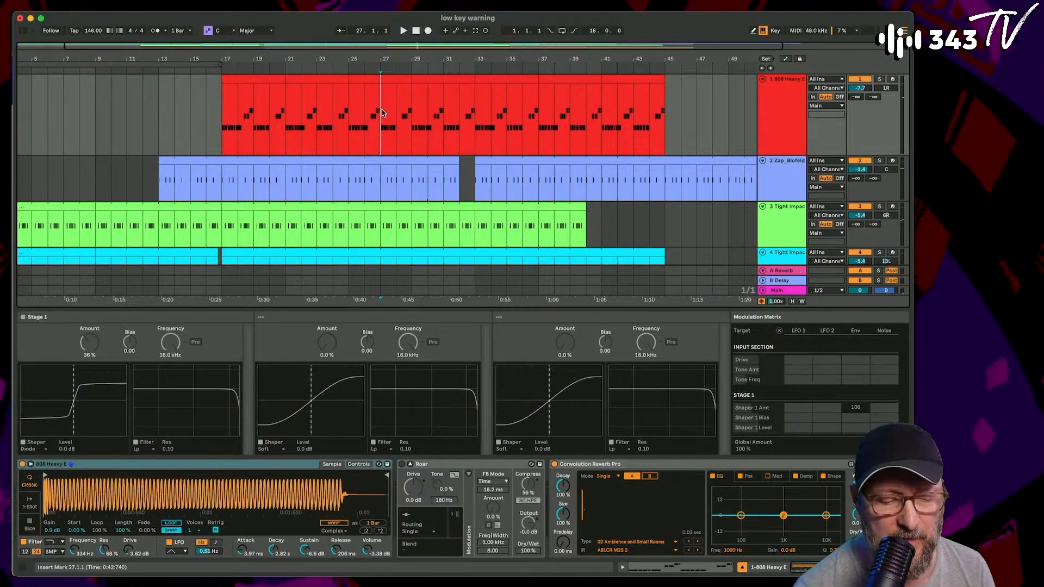
key(space)
- Extend the end of the active Snare Beat clip to bar 47
scroll(410, 135, down, 3)
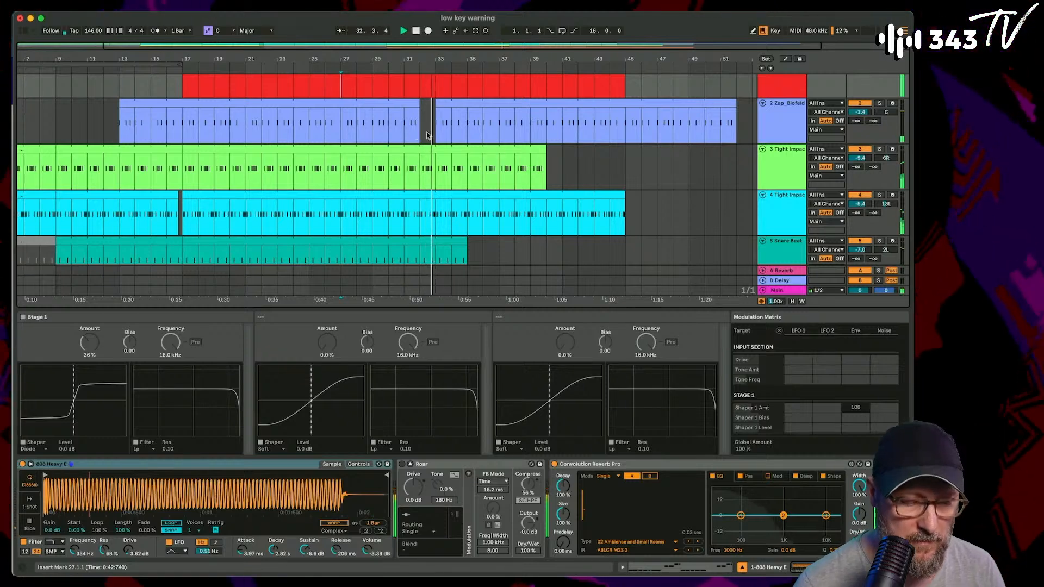
scroll(425, 133, down, 3)
scroll(427, 133, down, 2)
drag(481, 145, 668, 159)
- Copy the Snare Blip clip that starts at bar 25 and paste it at bar 41 on the same track
scroll(668, 159, down, 2)
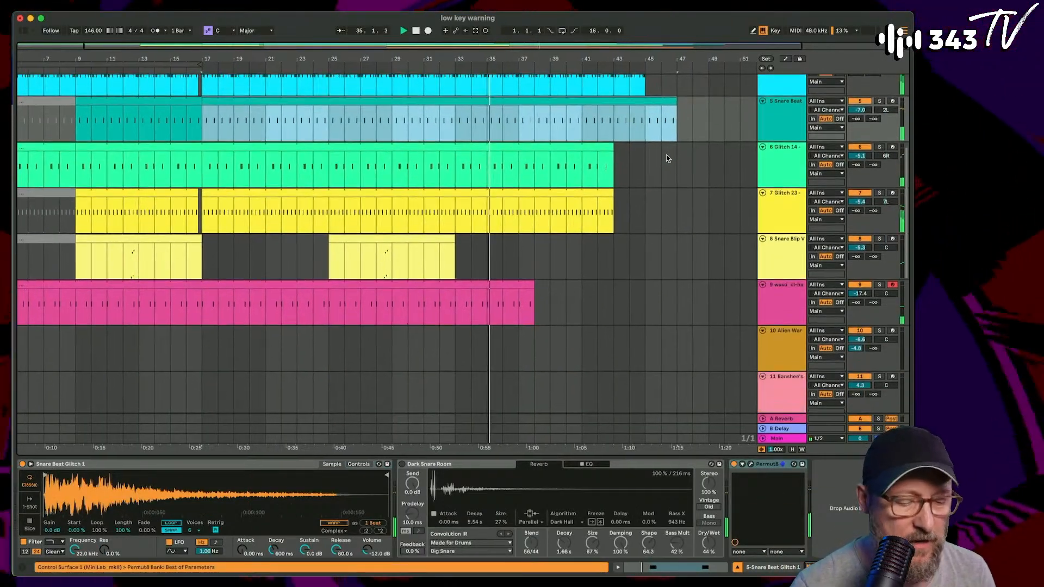
click(421, 236)
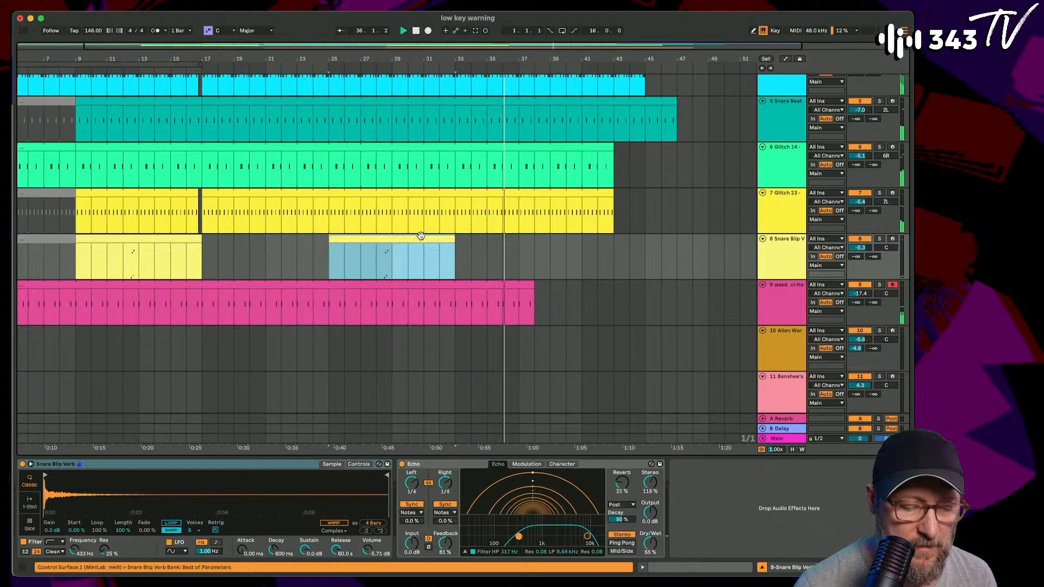
click(593, 245)
key(super+v)
- Extend the hi-hat clip on track 9 and the Zap 9 clip on track 14 to bar 54
click(783, 303)
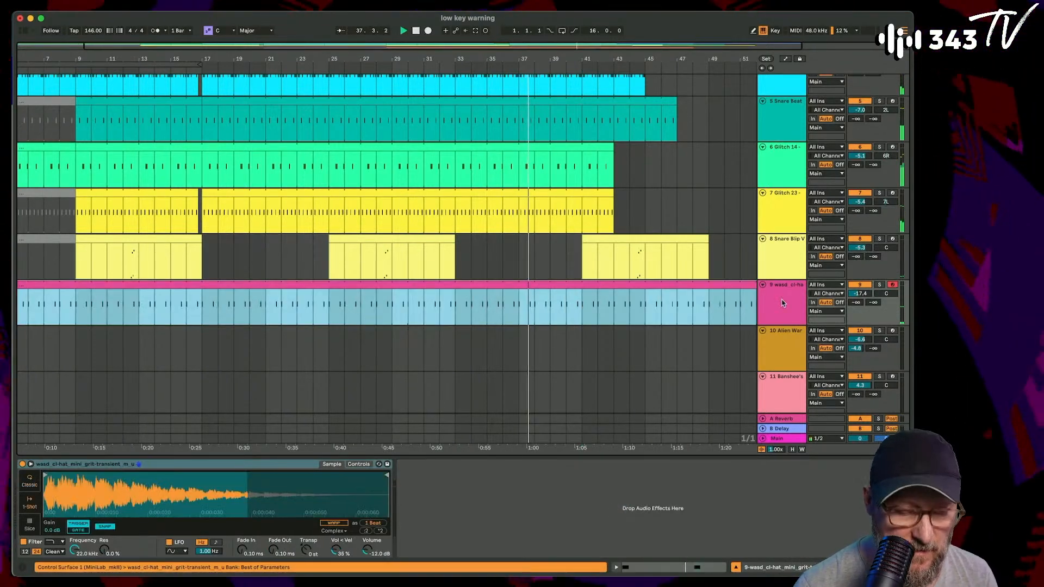
scroll(657, 294, down, 5)
click(803, 301)
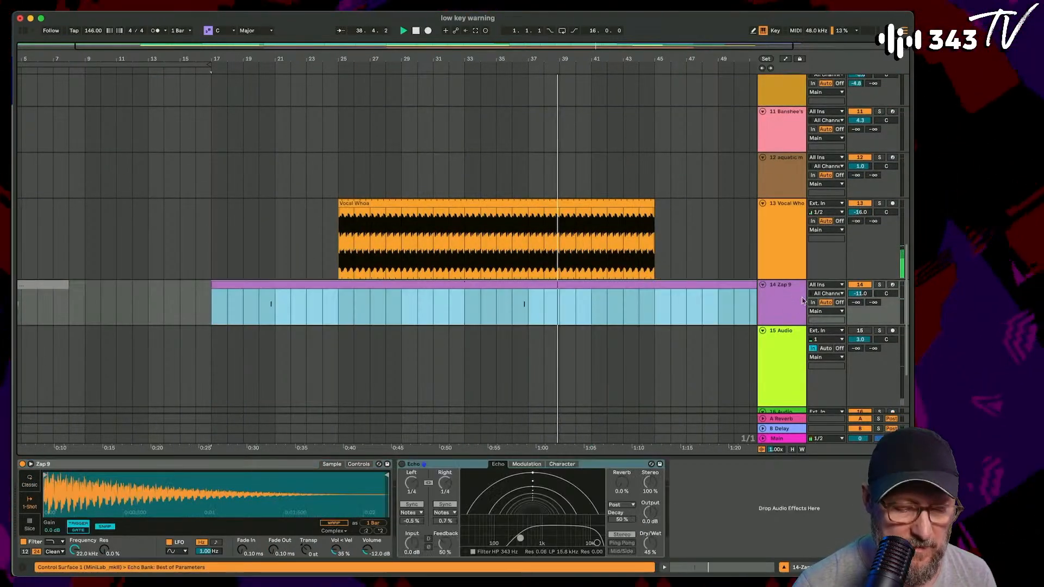
scroll(614, 278, right, 5)
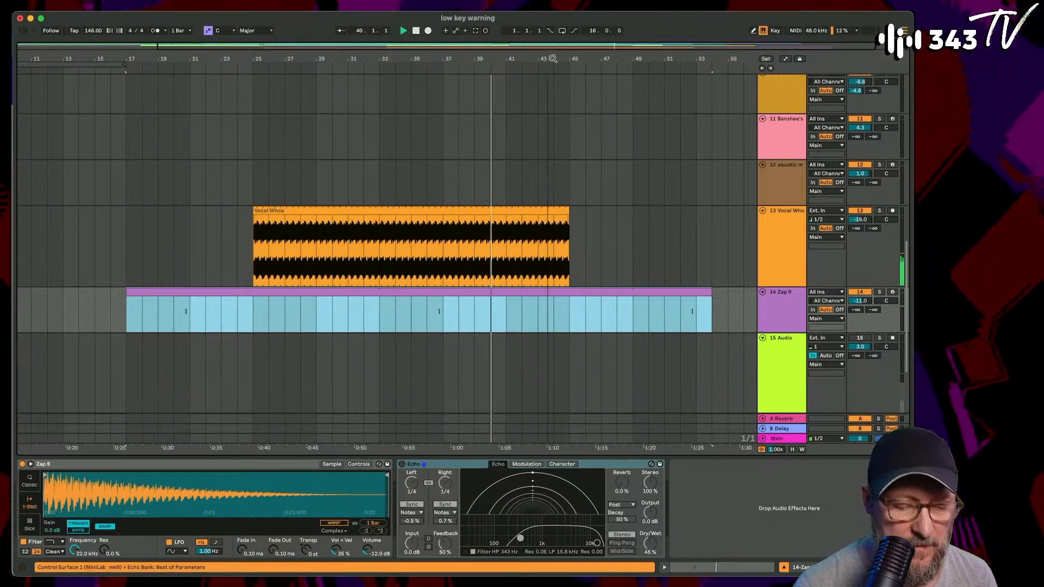
- Extend the end of the track 3 Tight Impacts clip to bar 56
scroll(566, 179, up, 10)
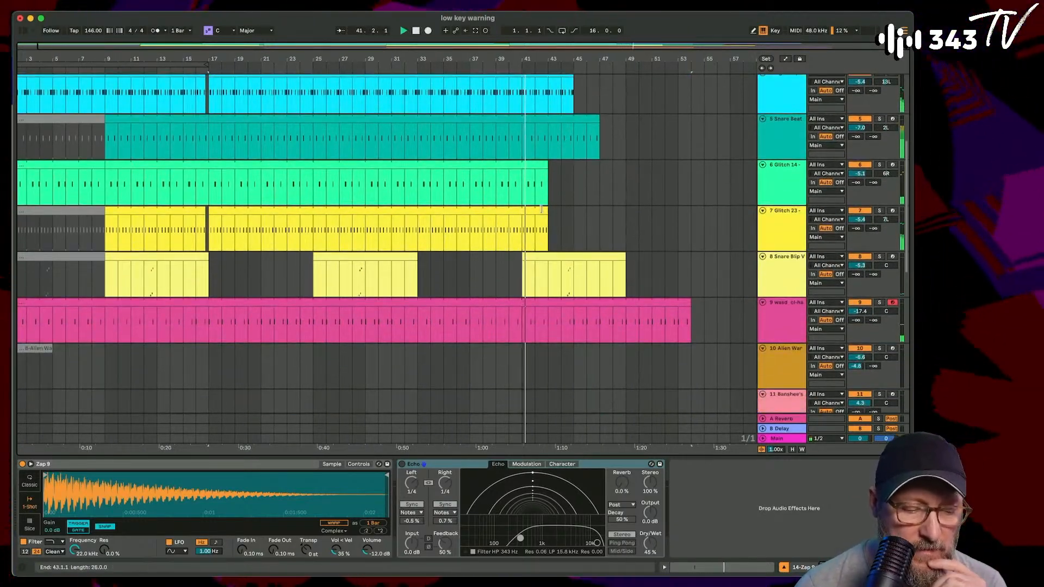
scroll(538, 173, up, 5)
drag(506, 199, 719, 202)
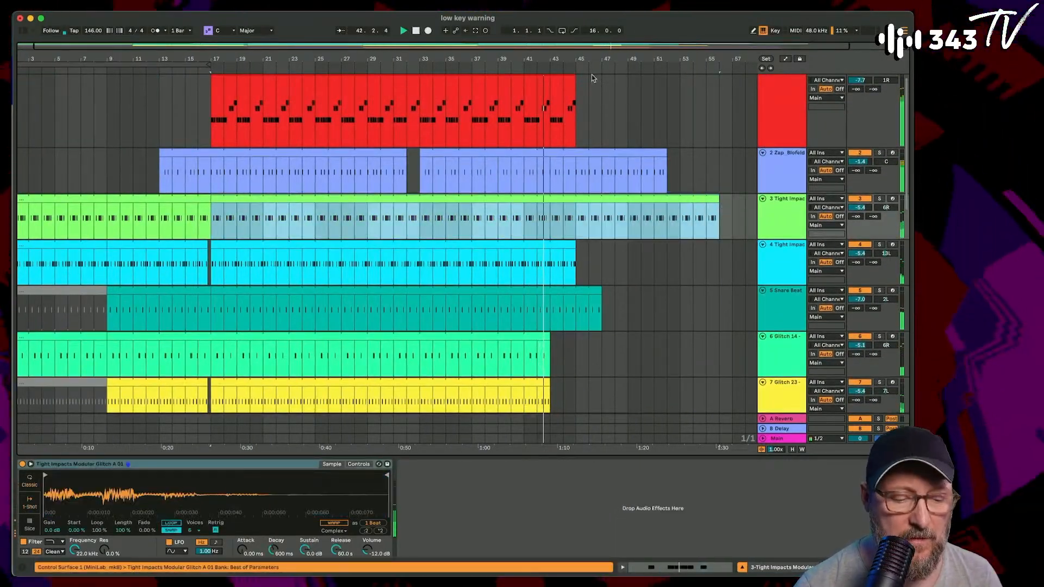
scroll(594, 78, right, 3)
drag(522, 80, 678, 79)
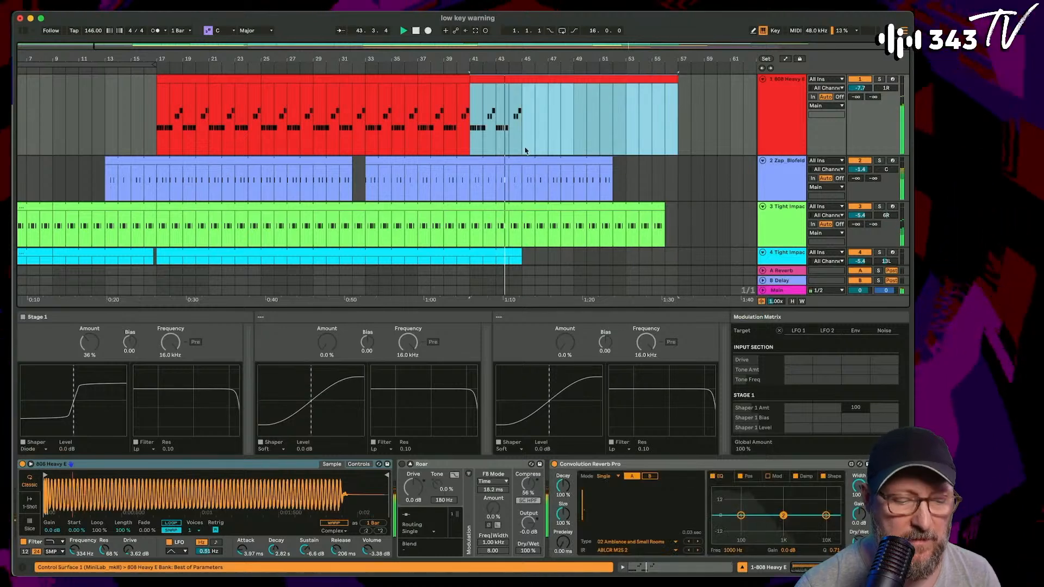
key(super+z)
- Duplicate the last four-bar 808 Heavy clip three times so the bassline runs to bar 57
key(super+d)
key(super+d)
key(super+d)
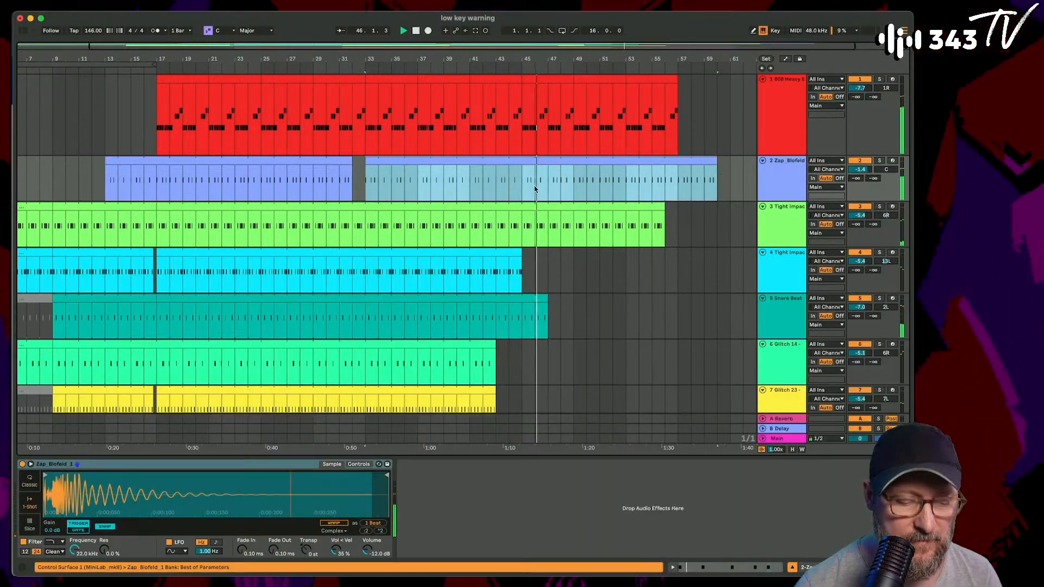
- Extend the second Zap_Blofeld clip to bar 60, the track 4 Tight Impacts clip to bar 58 and the Snare Beat clip to bar 59
drag(607, 158, 716, 159)
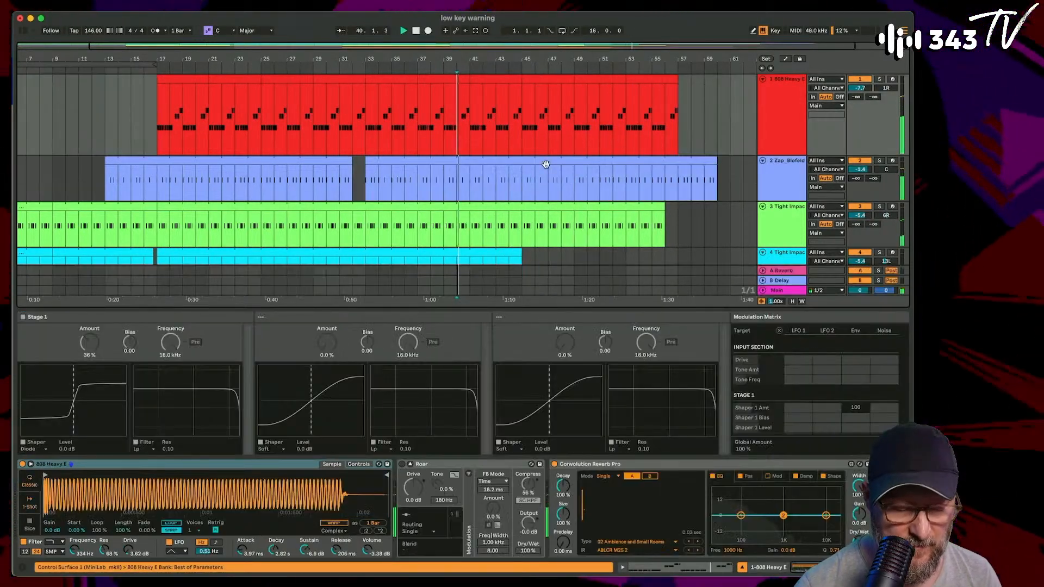
scroll(546, 165, down, 2)
scroll(547, 168, right, 2)
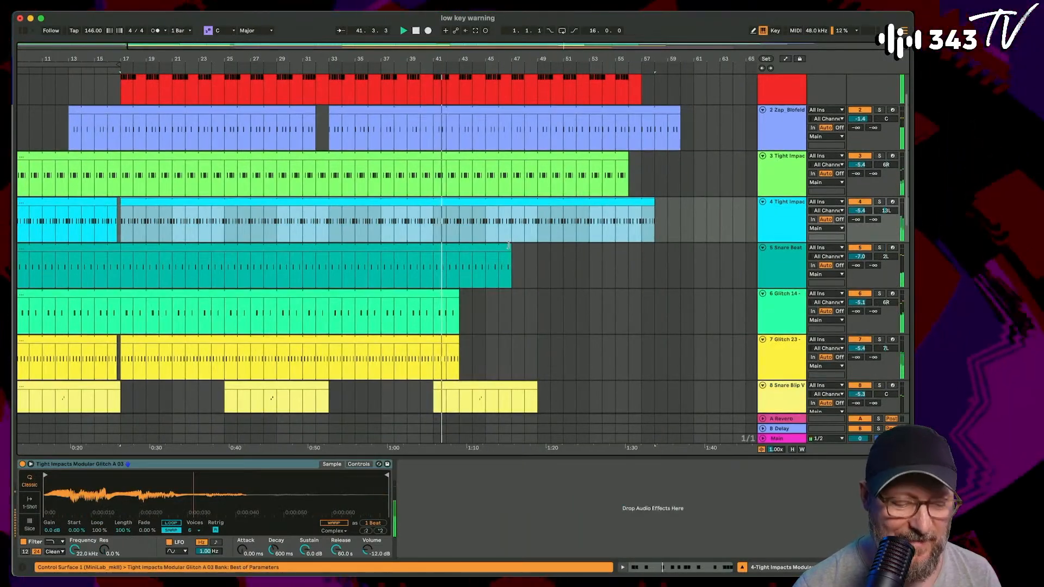
click(662, 260)
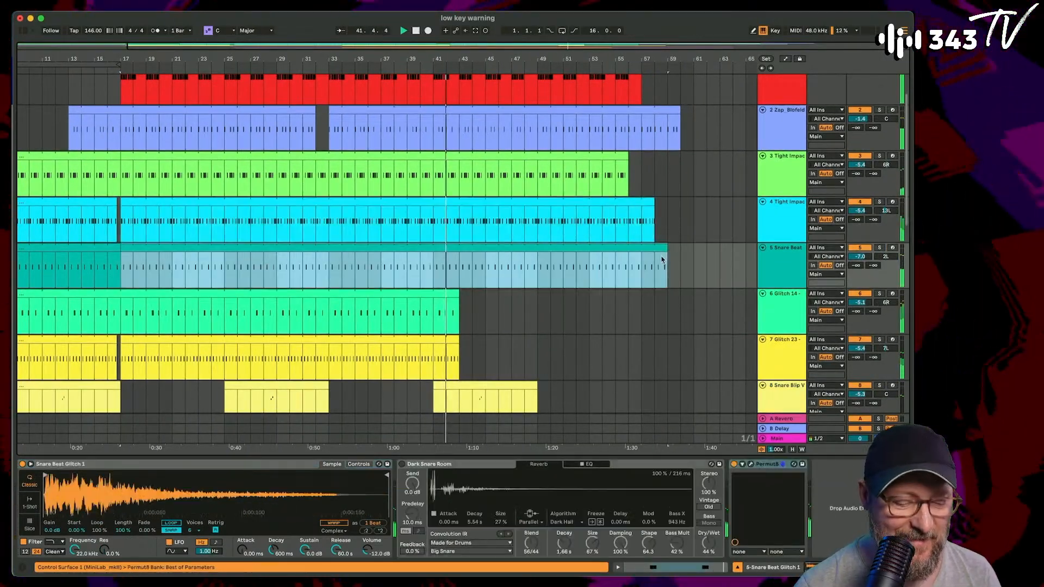
- Extend the Glitch 14 clip to bar 63 and the Glitch 23 clip to bar 64
drag(459, 297, 720, 298)
drag(459, 343, 732, 344)
- Activate the Alien Warning FX clip at bar 1 and play the arrangement from the start to hear it
scroll(578, 357, down, 8)
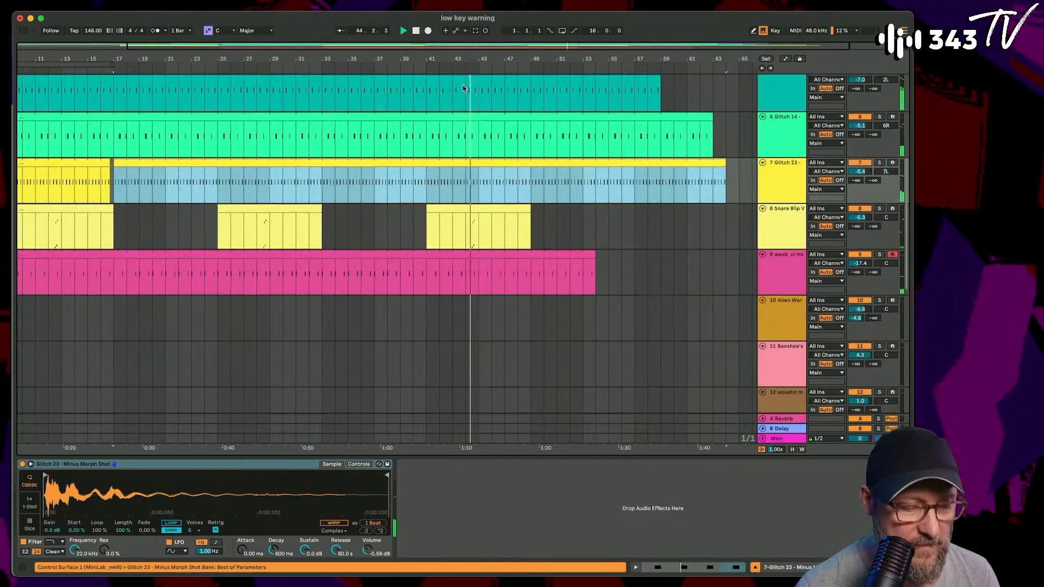
drag(467, 59, 472, 47)
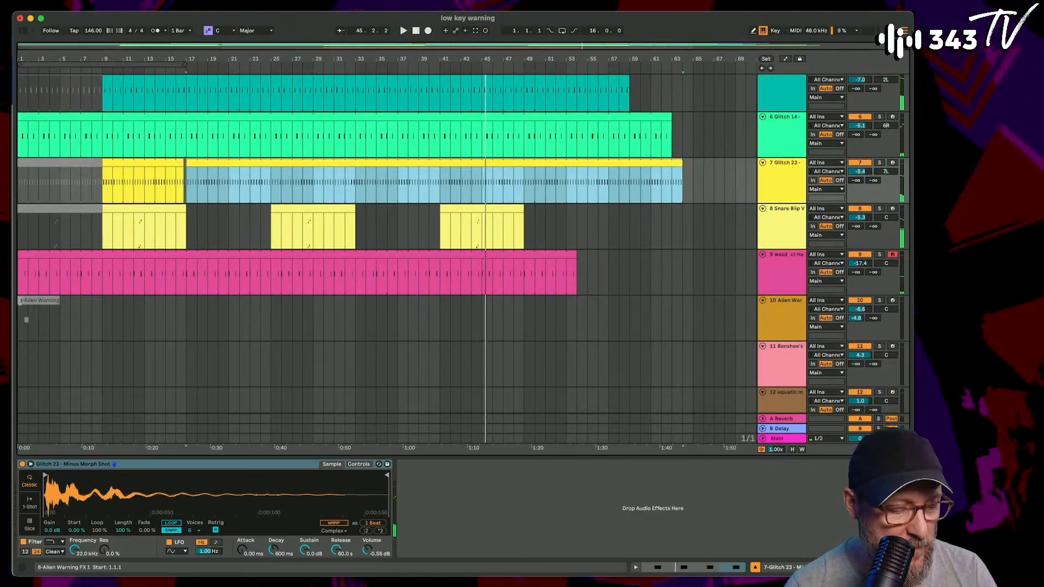
key(space)
click(28, 303)
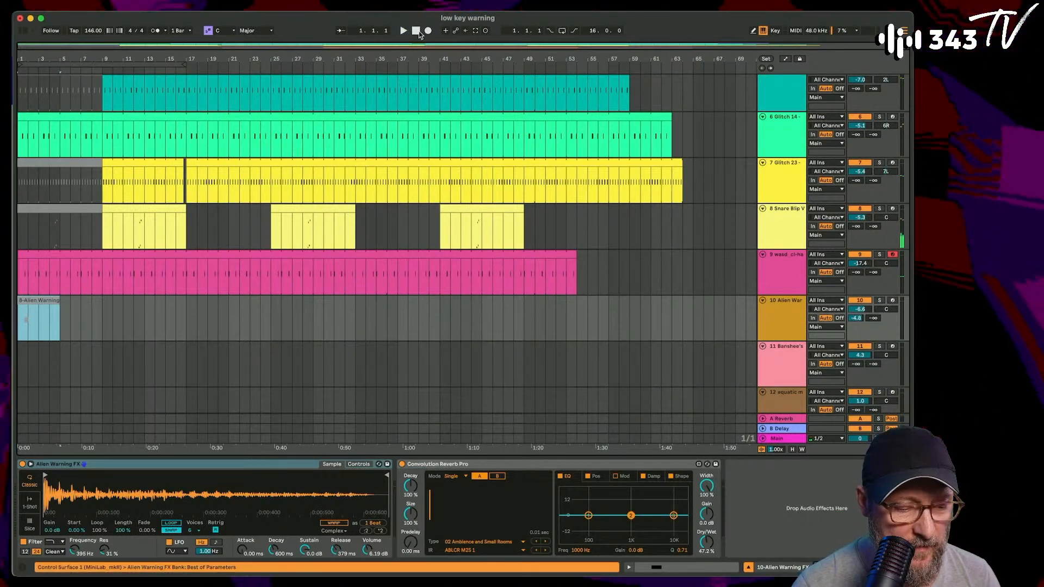
key(space)
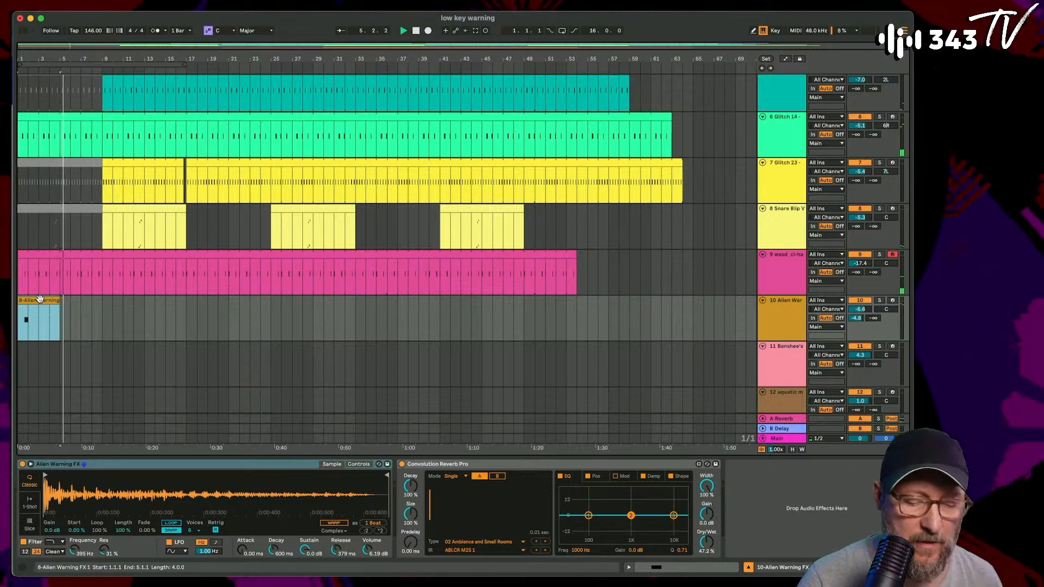
- Audition the Banshee's Wail and aquatic message instruments by arming their tracks in turn, leaving the aquatic message track armed
scroll(751, 240, down, 3)
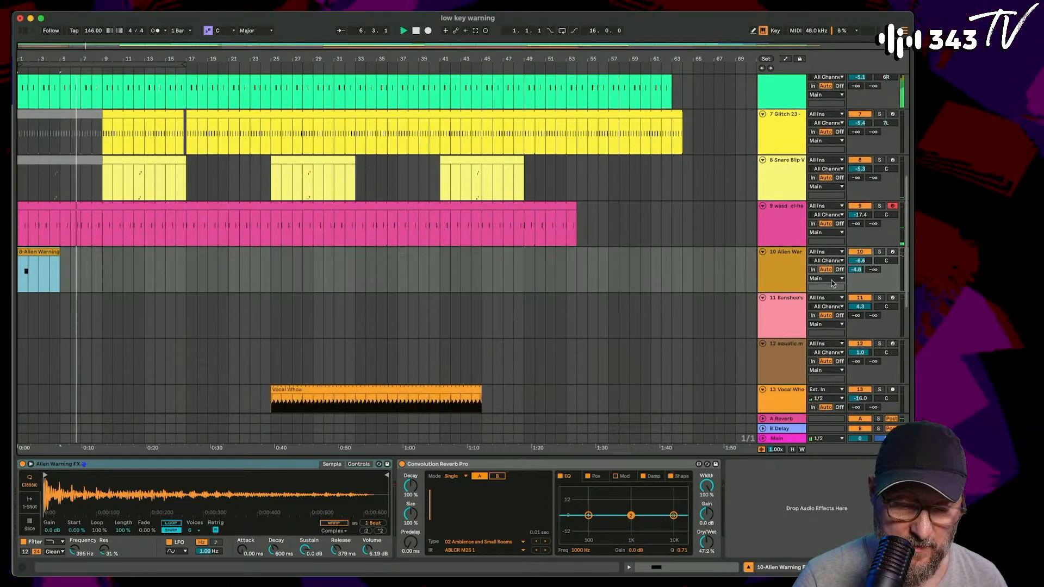
click(893, 298)
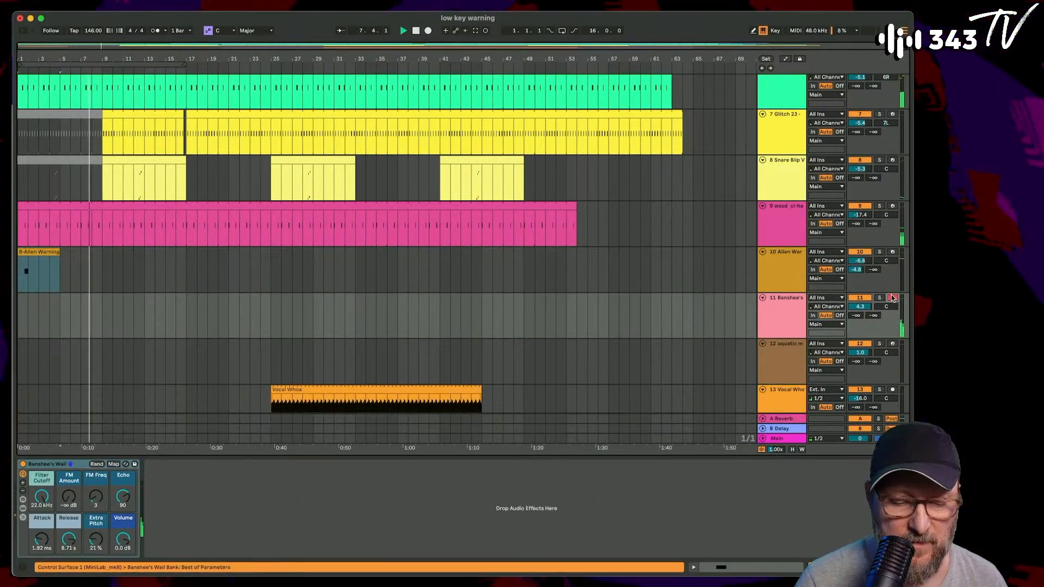
click(893, 344)
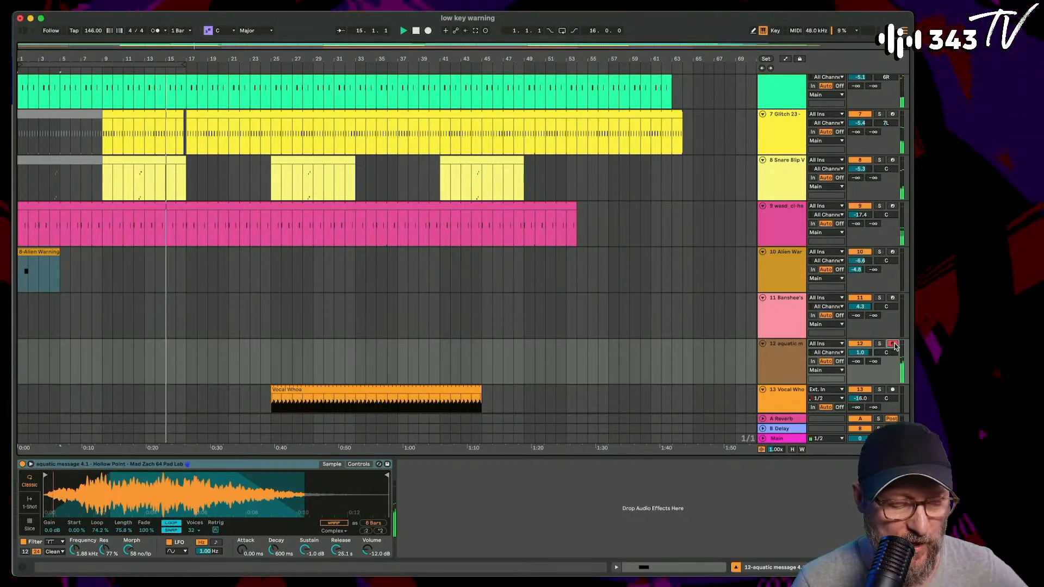
- Move the Alien Warning FX clip to bar 25 and duplicate it to bar 41
drag(36, 254, 204, 264)
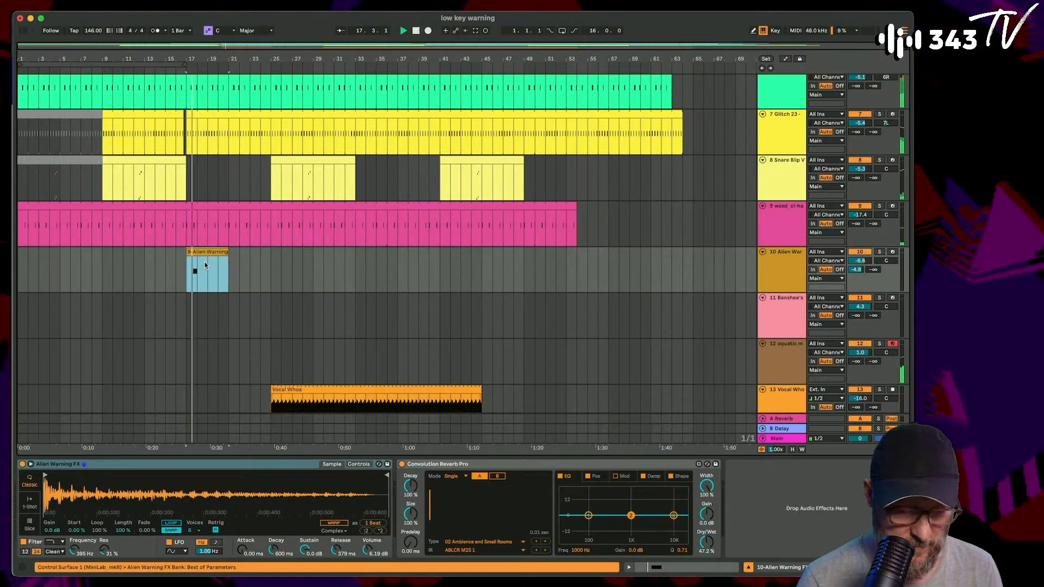
drag(203, 255, 279, 254)
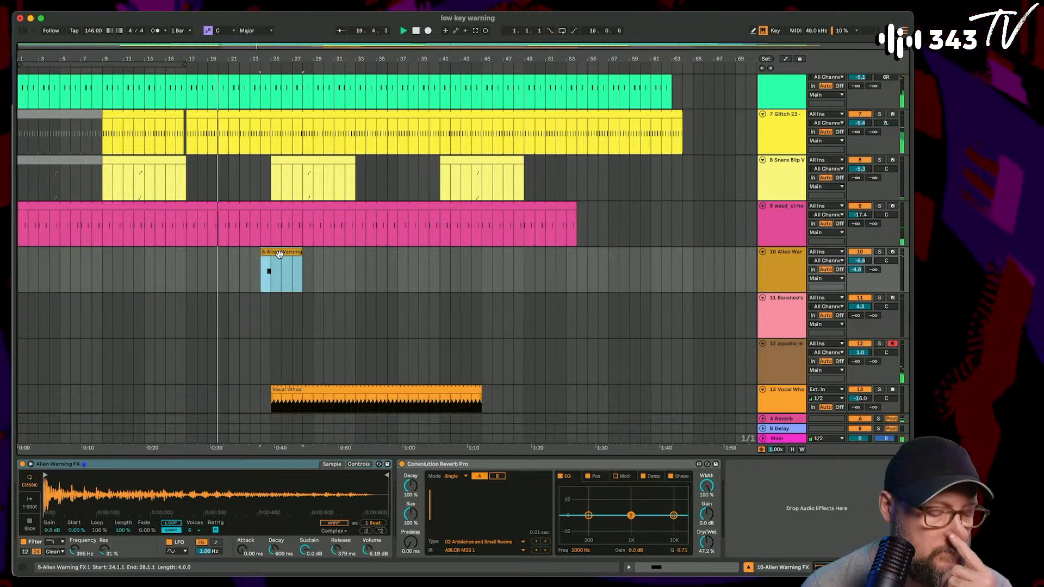
mouse_move(281, 271)
mouse_down()
mouse_move(337, 271)
mouse_move(290, 266)
mouse_up()
scroll(290, 267, down, 2)
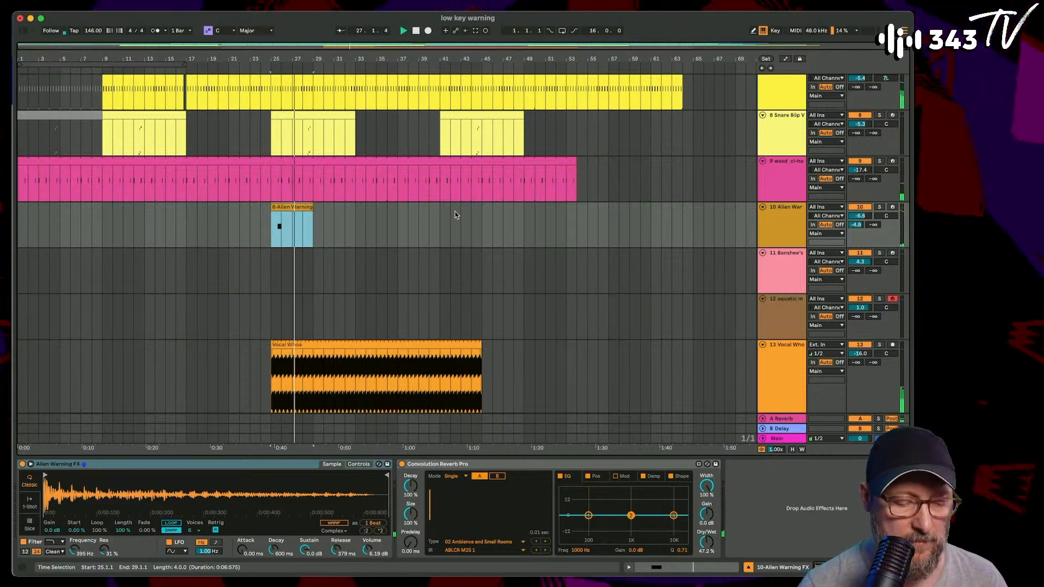
shift+click(439, 223)
key(super+d)
- Duplicate a sixteenth-note Snare Beat slice three times to build a fill into bar 33, and listen from bar 31
scroll(440, 221, up, 10)
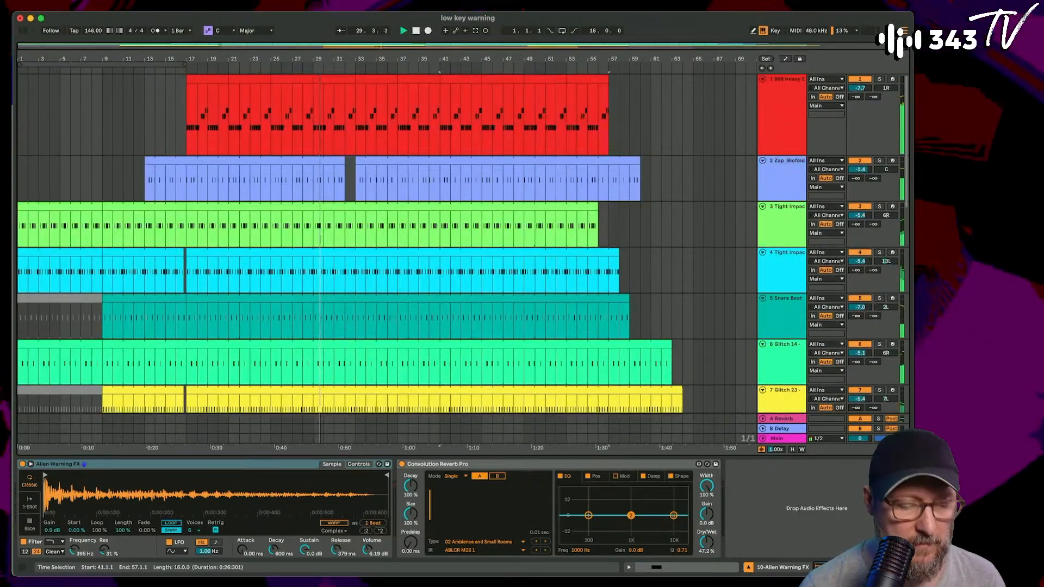
drag(355, 56, 355, 56)
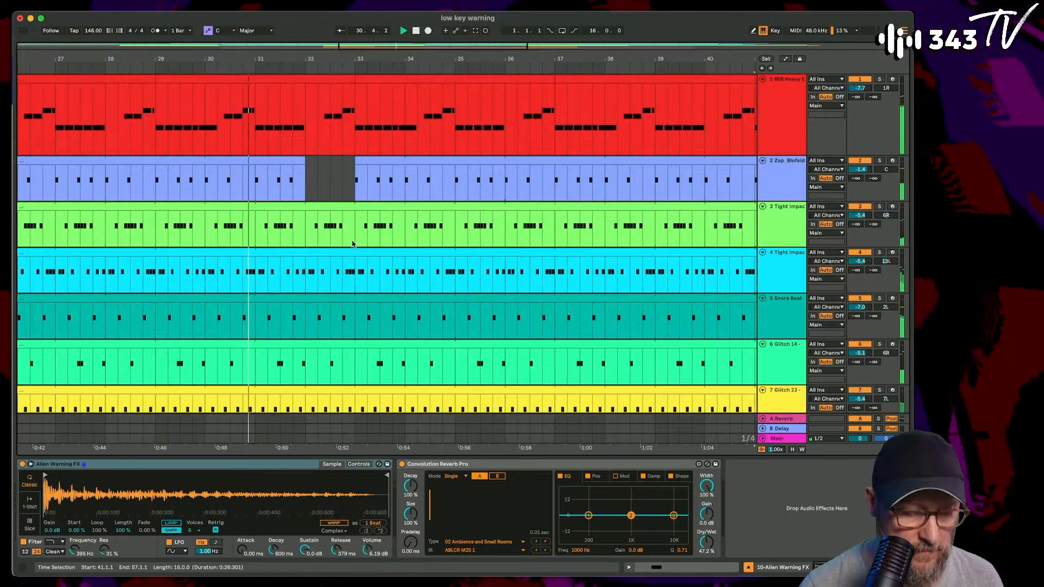
scroll(352, 244, down, 5)
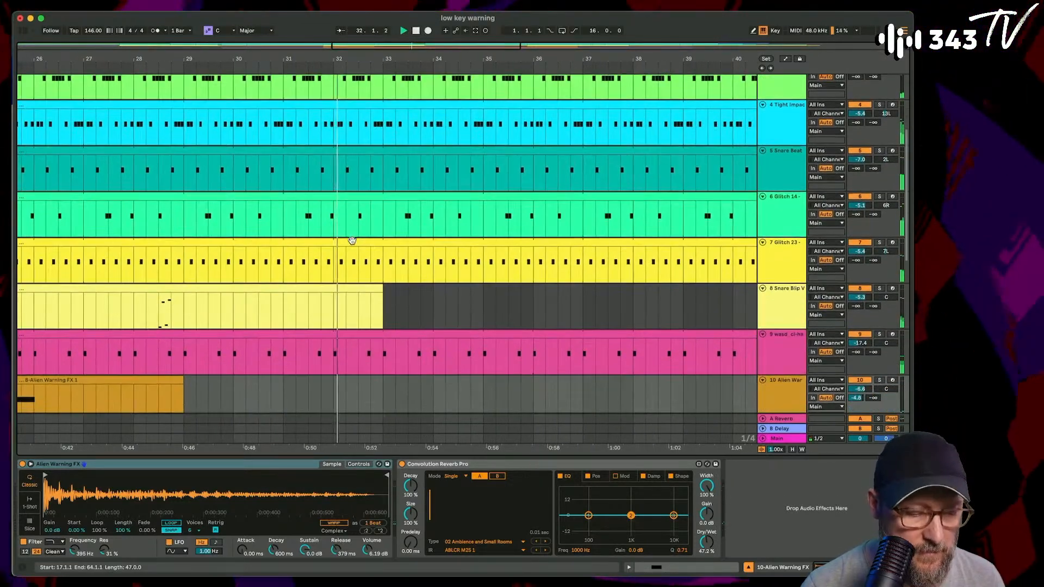
click(370, 173)
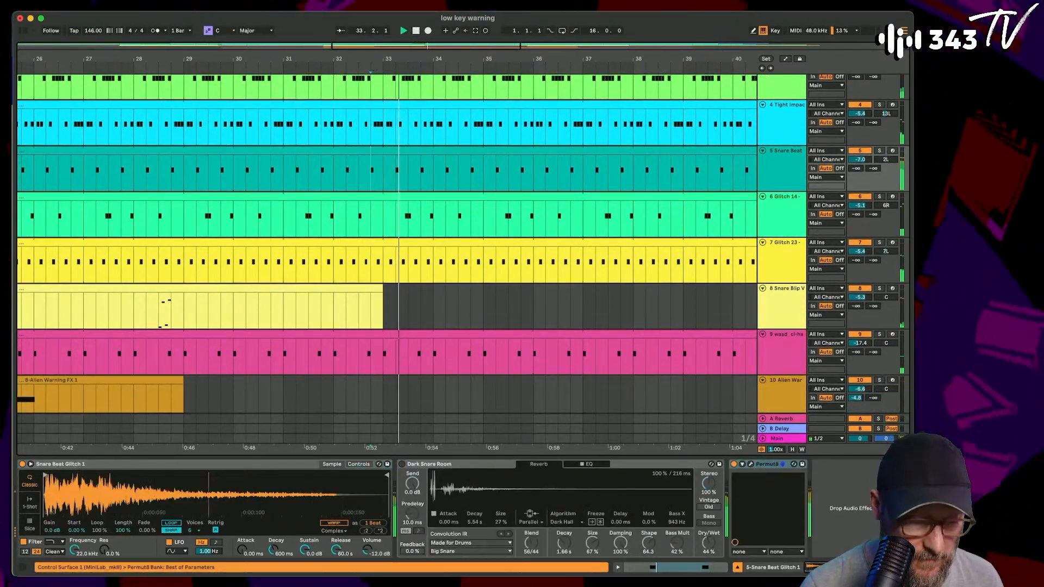
scroll(376, 168, up, 5)
drag(365, 170, 350, 163)
key(super+d)
key(super+d)
key(super+d)
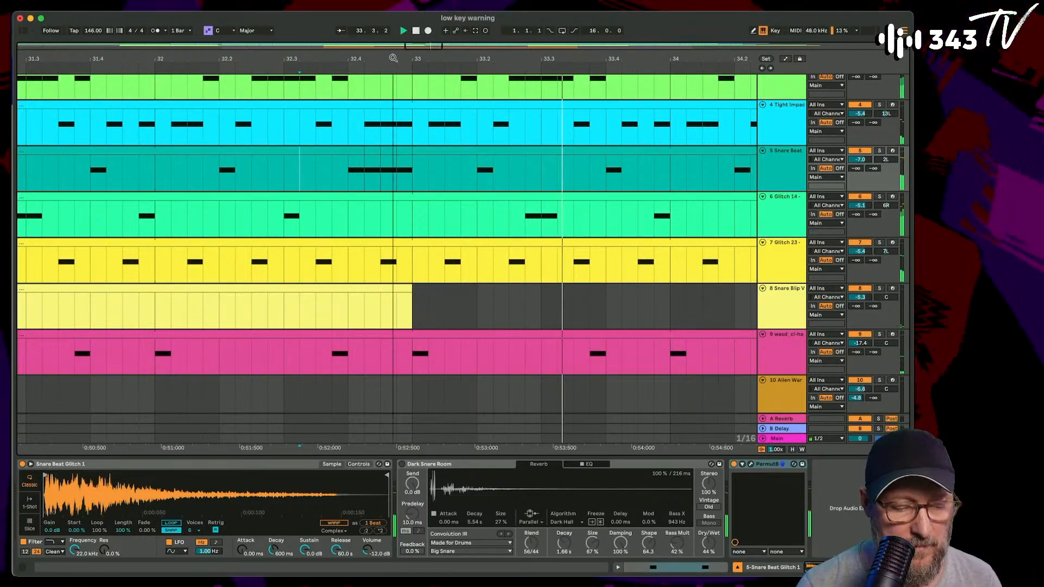
drag(392, 59, 348, 58)
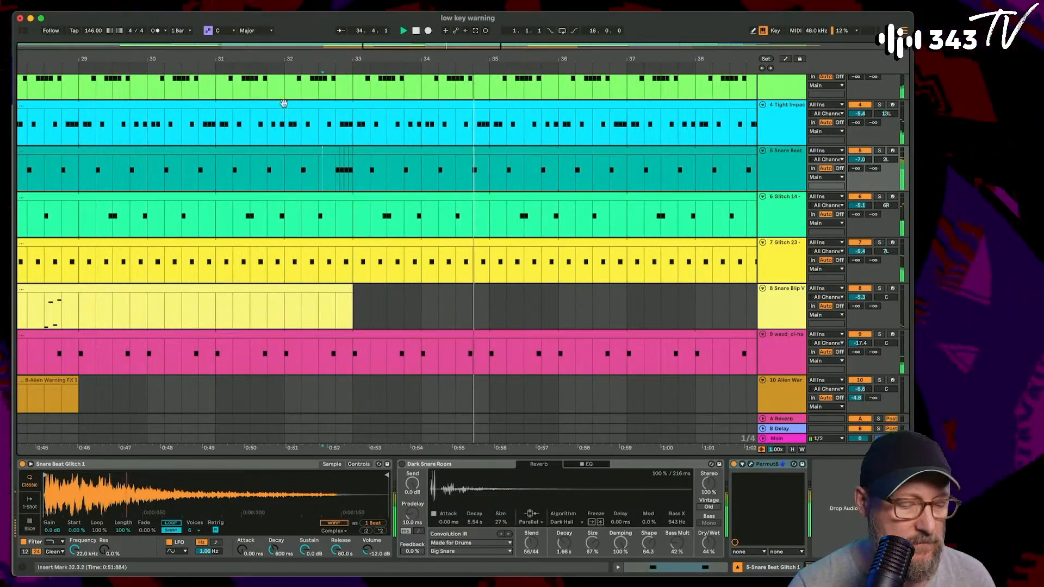
scroll(326, 305, down, 4)
click(333, 320)
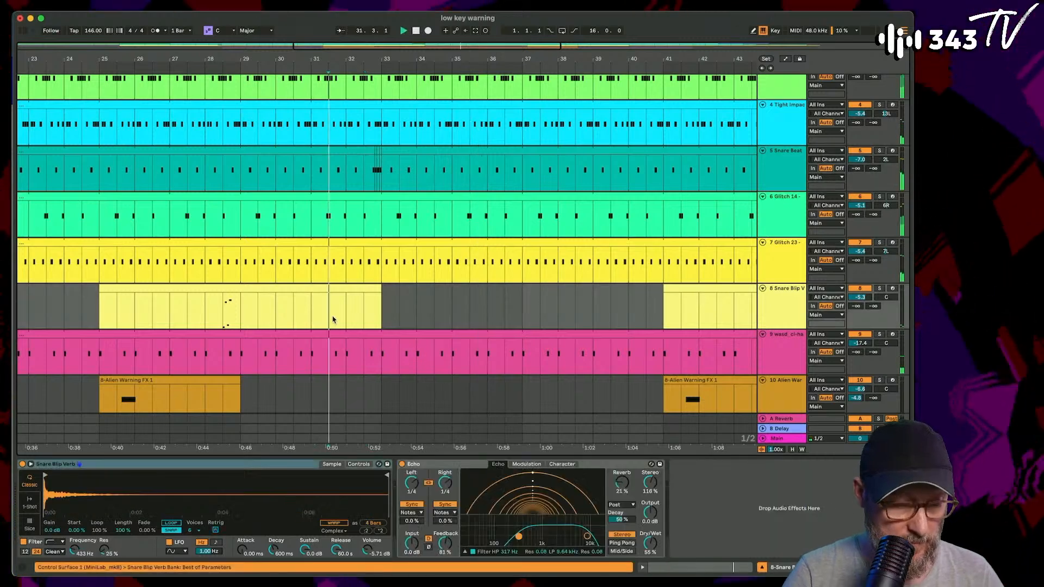
- Set the aquatic message track's volume to -0.9 dB and its sample release to 13.6 s
scroll(333, 320, down, 5)
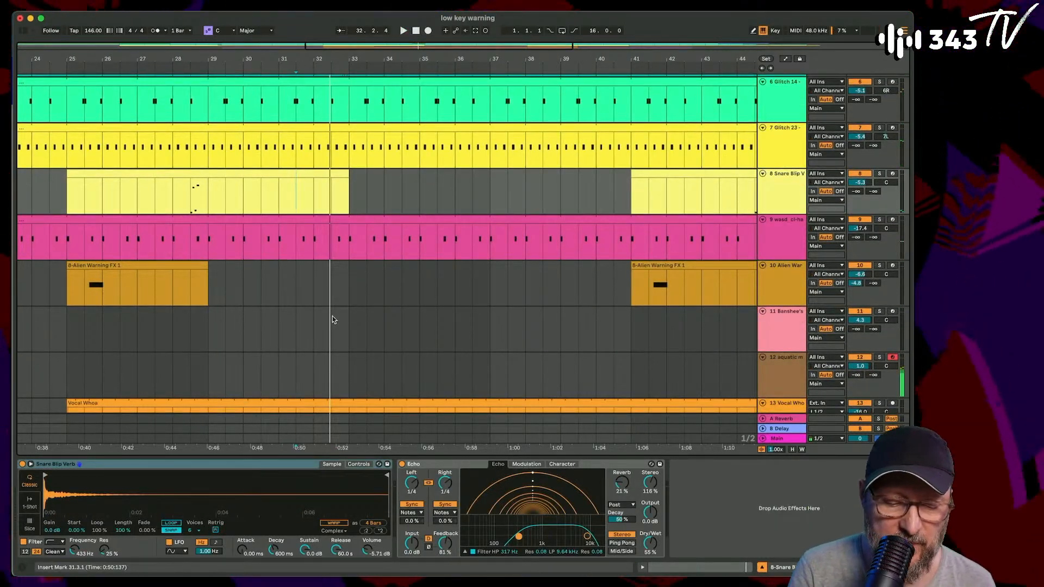
click(791, 367)
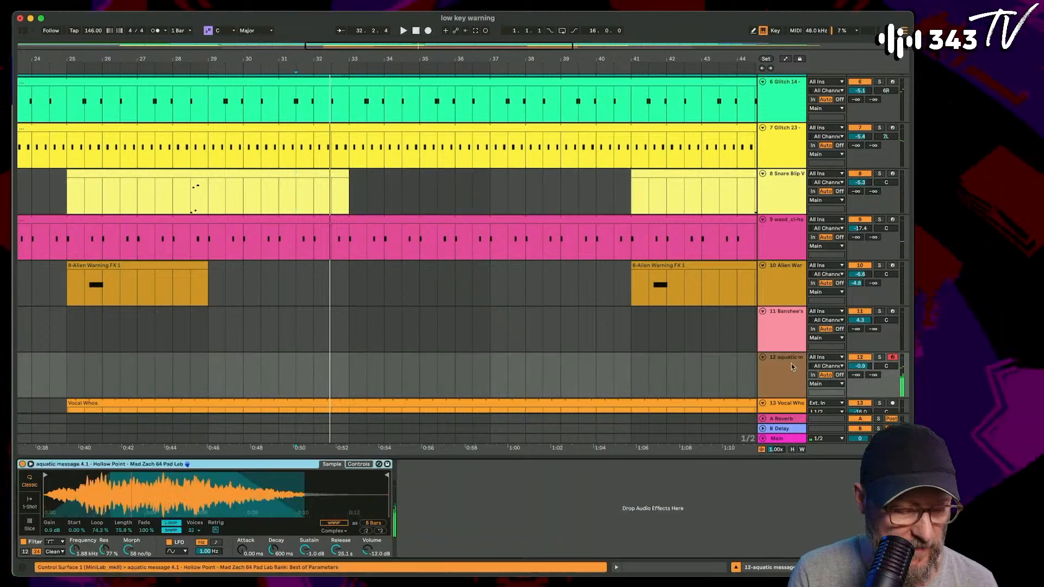
drag(337, 550, 337, 552)
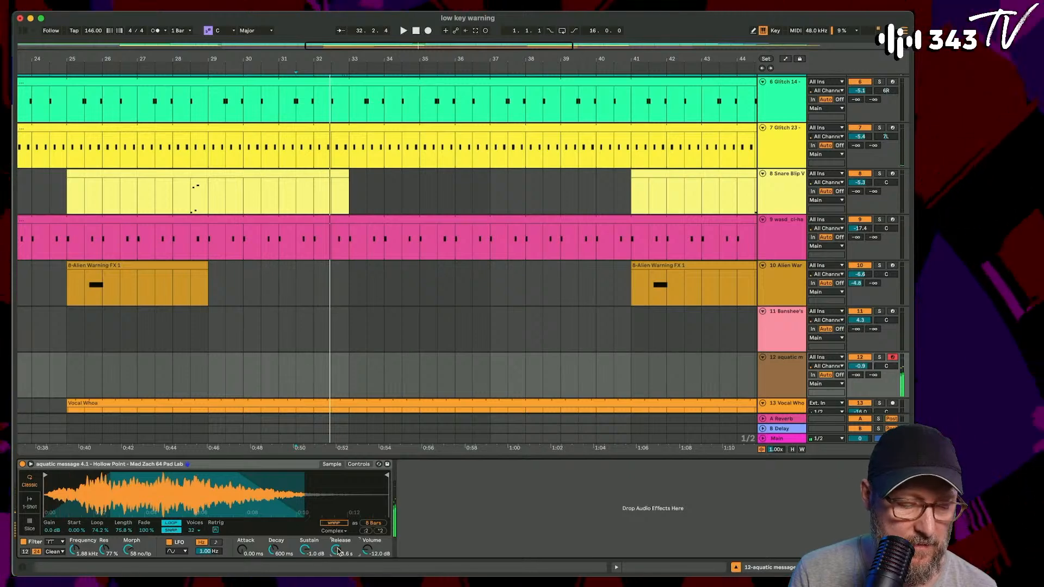
- Play from bar 26 and record an aquatic message melody from about bar 30 to bar 49, selecting the recorded clip
click(124, 353)
key(space)
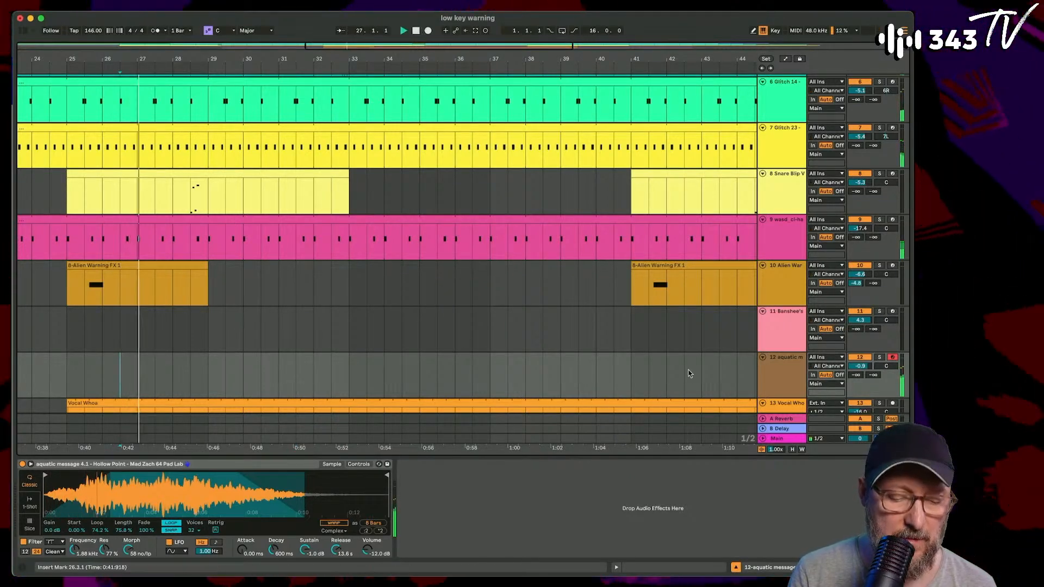
click(428, 31)
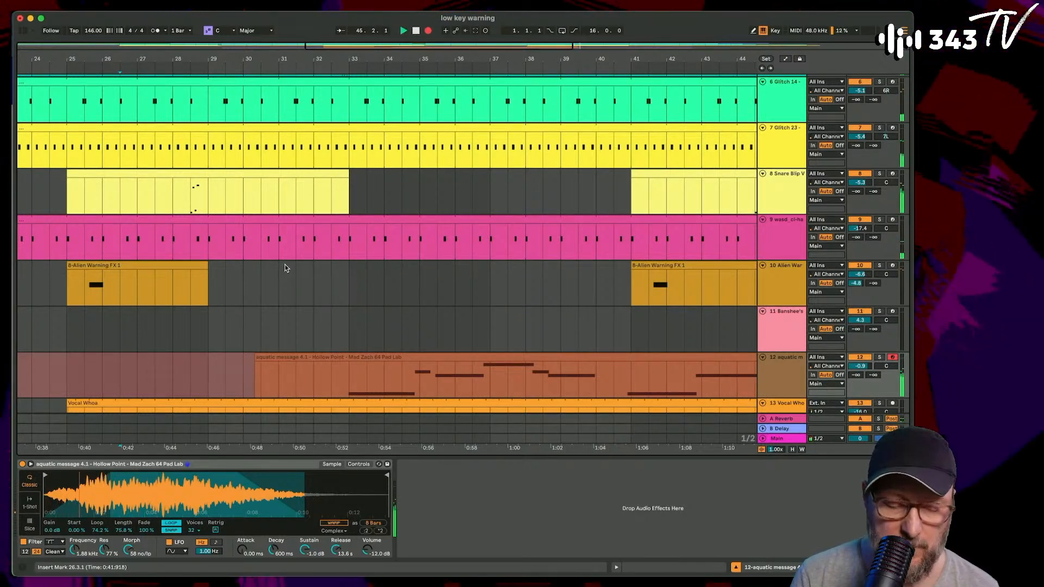
scroll(263, 265, right, 5)
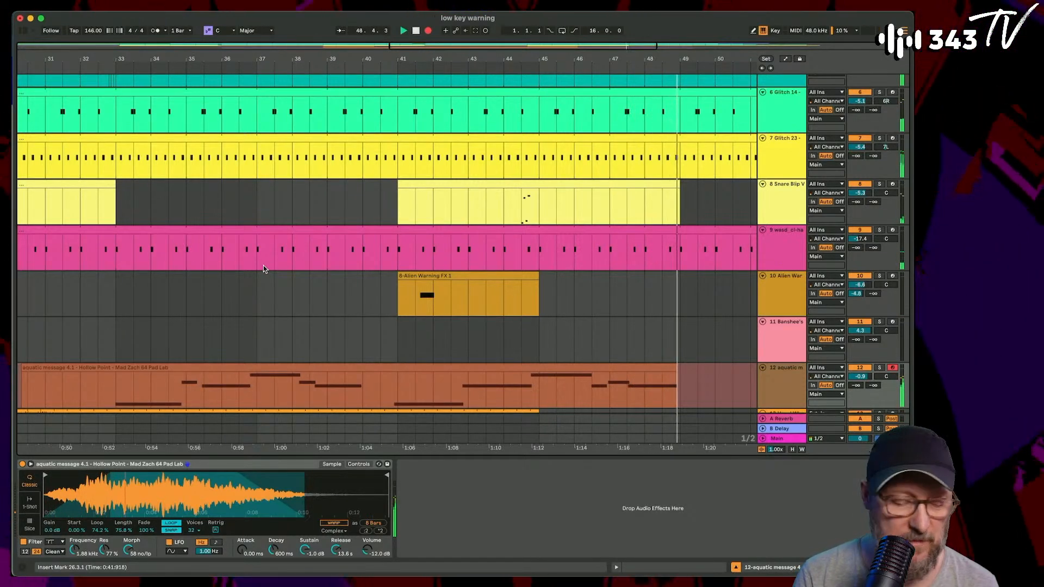
key(space)
click(161, 367)
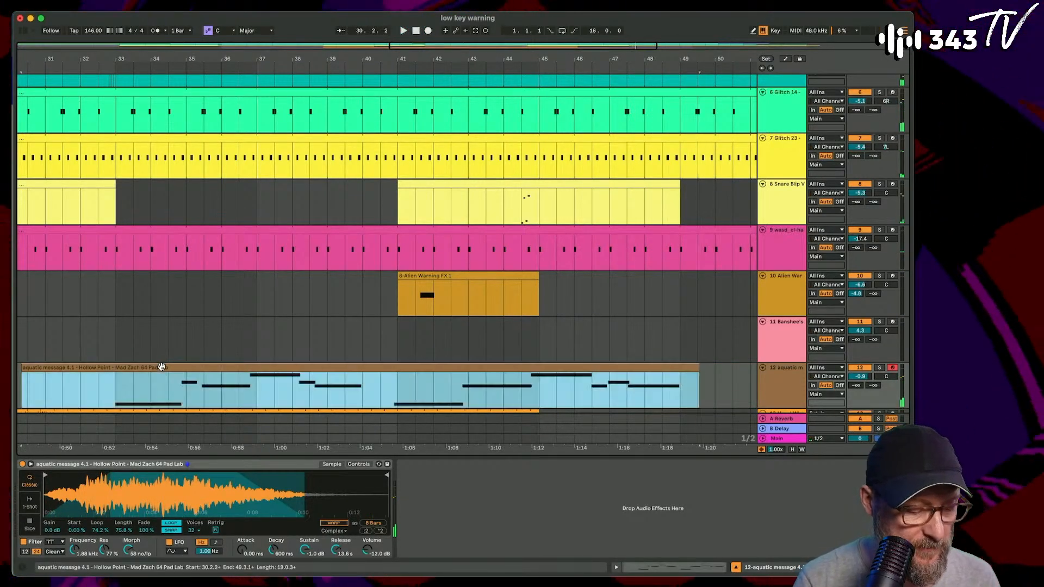
- In the recorded aquatic message clip, delete the first G3 note and shift the following notes so F#3, A3 and the second F#3 start at bars 6, 8 and 10
double_click(162, 367)
key(space)
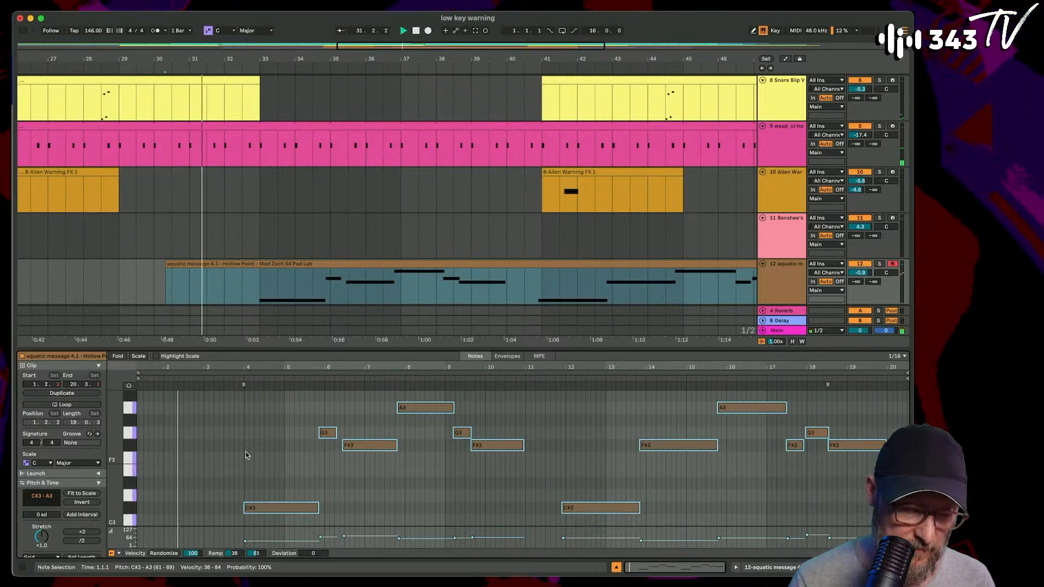
click(325, 435)
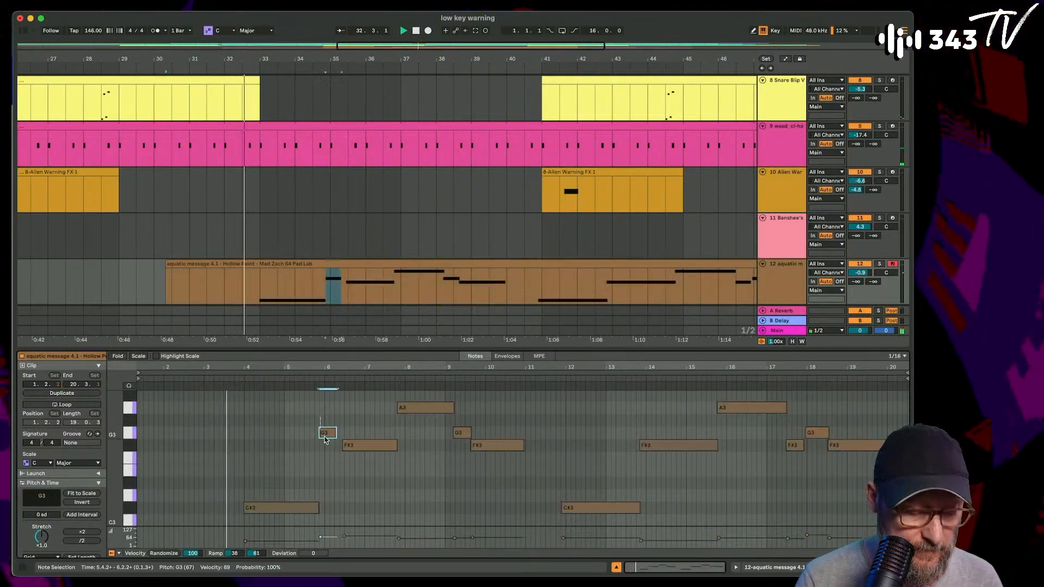
key(Delete)
drag(355, 444, 402, 443)
drag(422, 407, 502, 445)
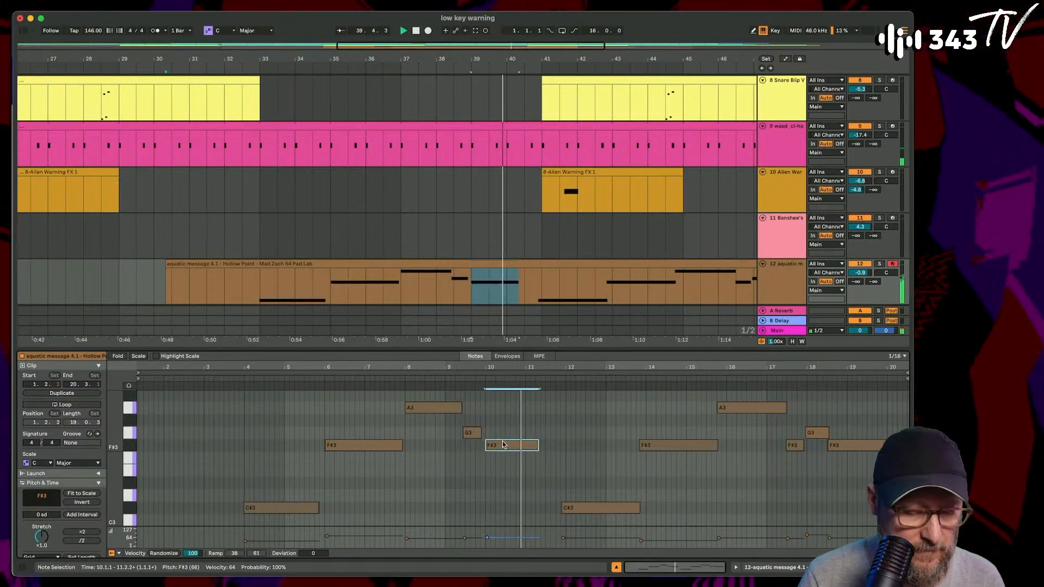
- Delete the second phrase of the aquatic message melody, from the C#3 note near bar 12 through the final F#3
double_click(566, 507)
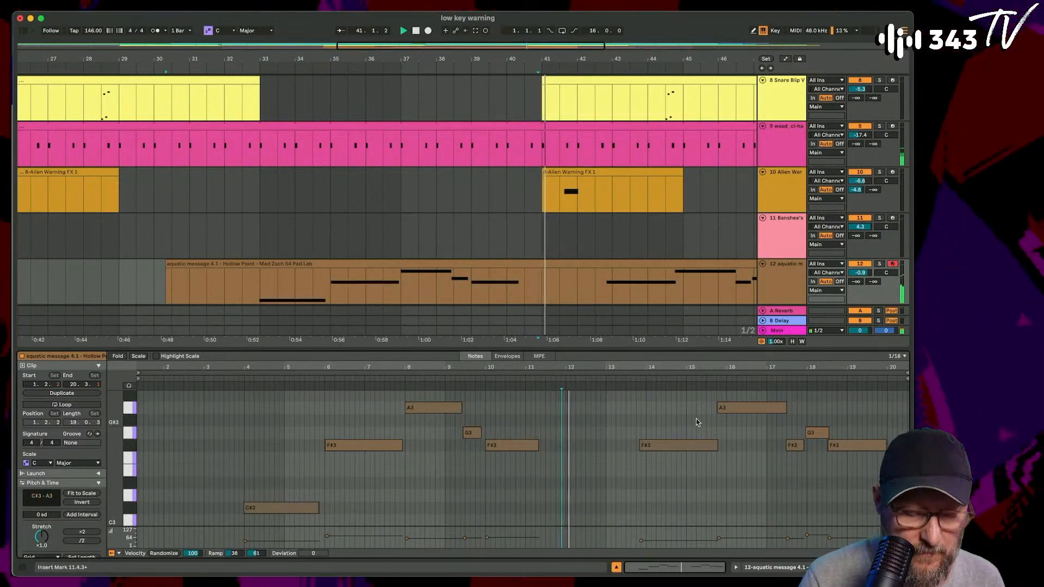
drag(636, 395, 847, 503)
key(Delete)
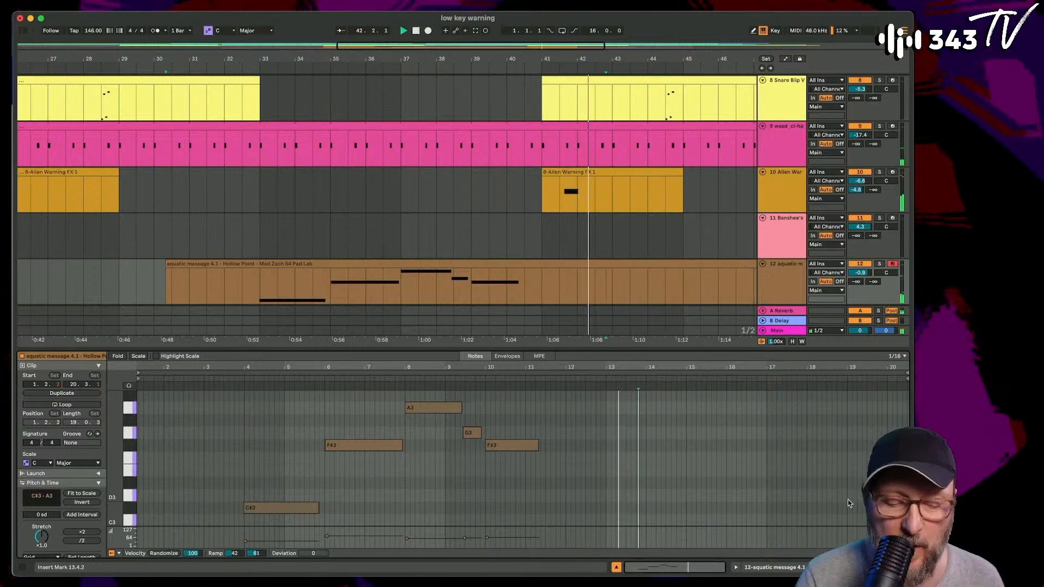
- Trim the aquatic message clip to run from bar 32.3 to bar 42, and place a copy of it at bar 48.3
drag(438, 59, 418, 43)
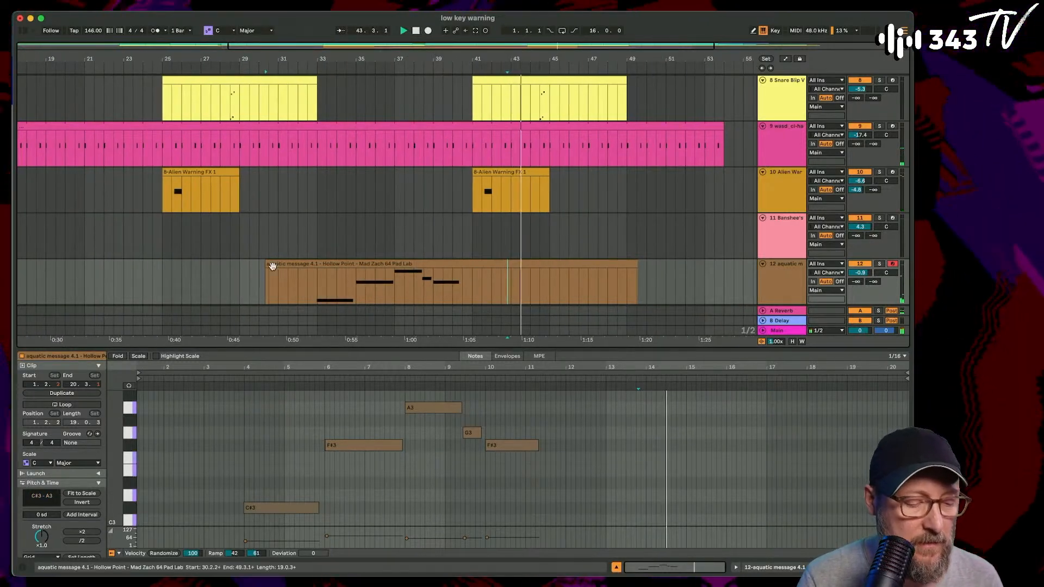
drag(272, 266, 314, 266)
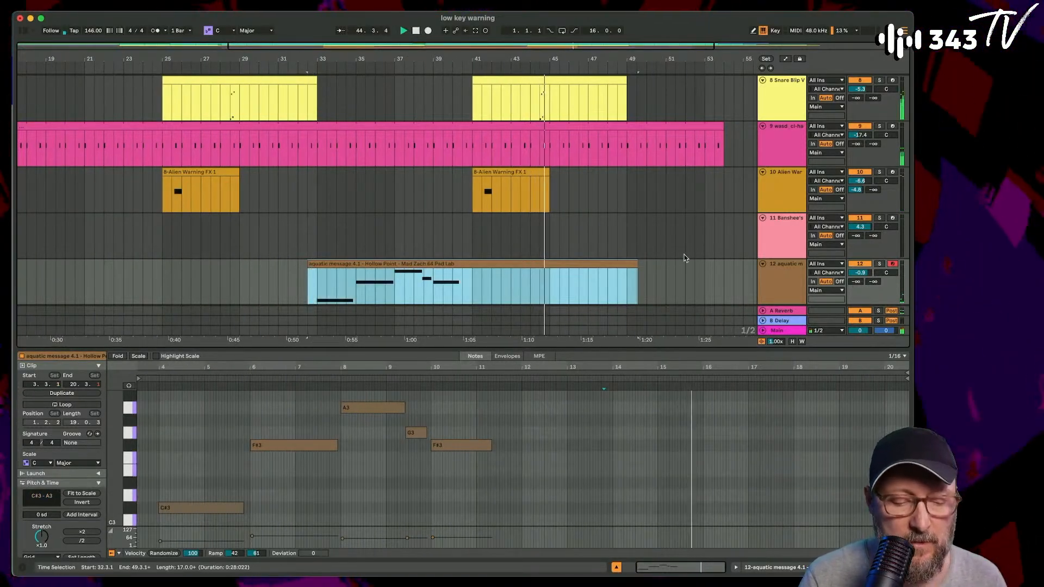
drag(637, 264, 491, 273)
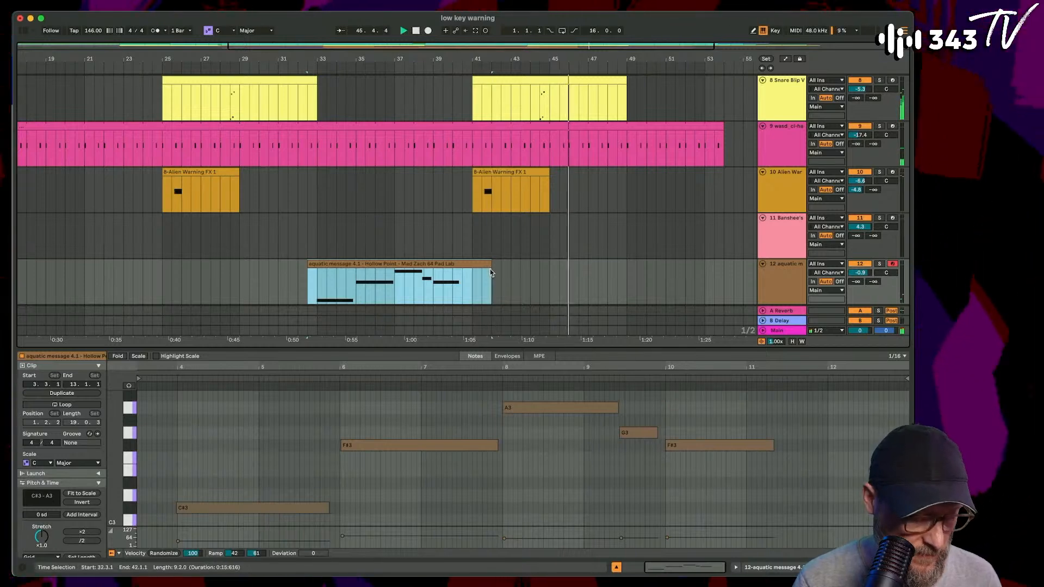
drag(397, 267, 707, 265)
scroll(499, 179, up, 10)
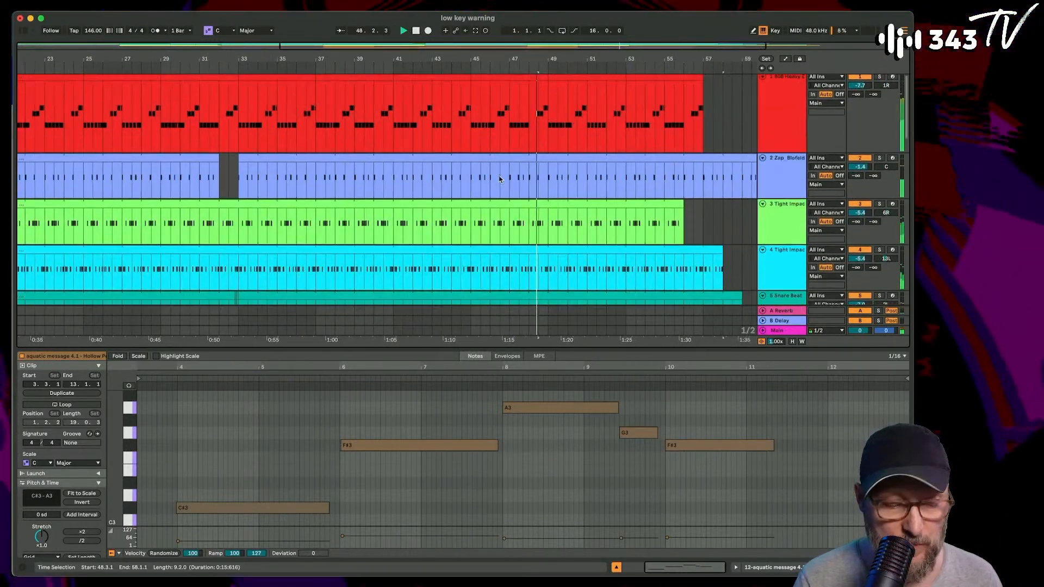
scroll(499, 179, down, 10)
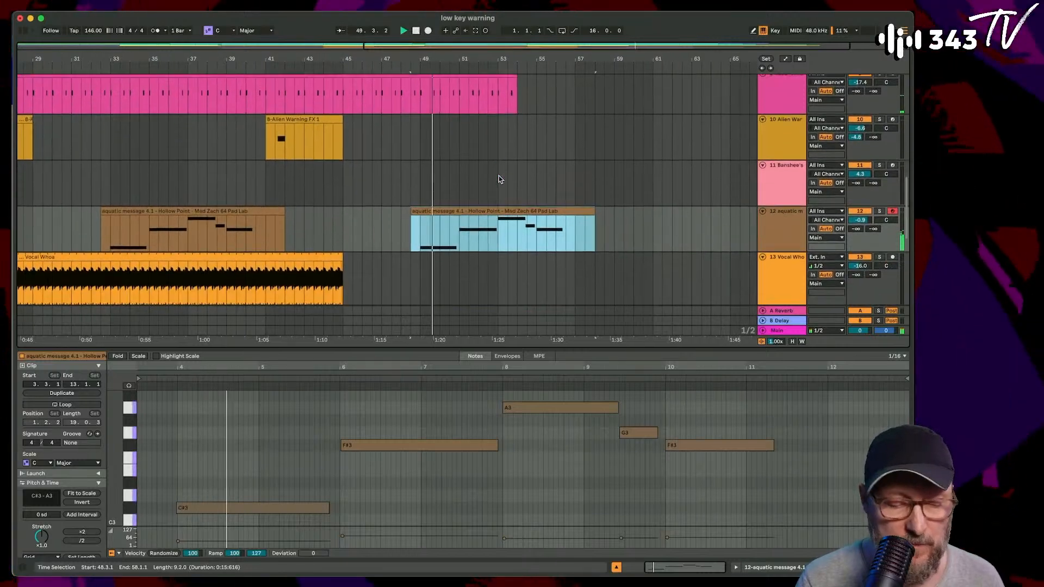
scroll(475, 199, down, 2)
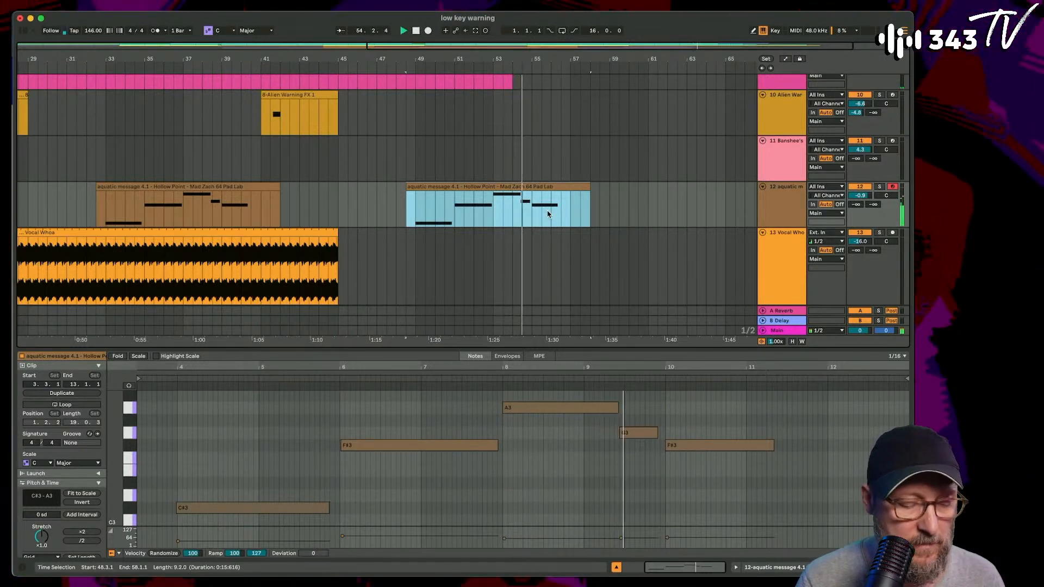
- Lower the last F#3 note of the first aquatic message clip to C3 and play the arrangement from just before the clip
double_click(214, 187)
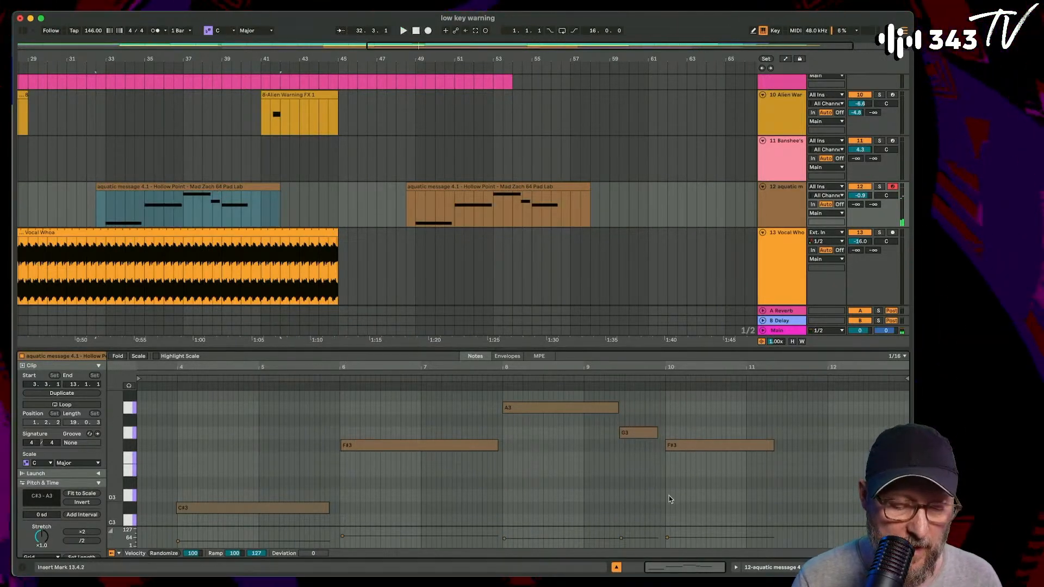
drag(708, 418, 707, 474)
key(Down)
key(Down)
key(Down)
key(Down)
key(Down)
key(Down)
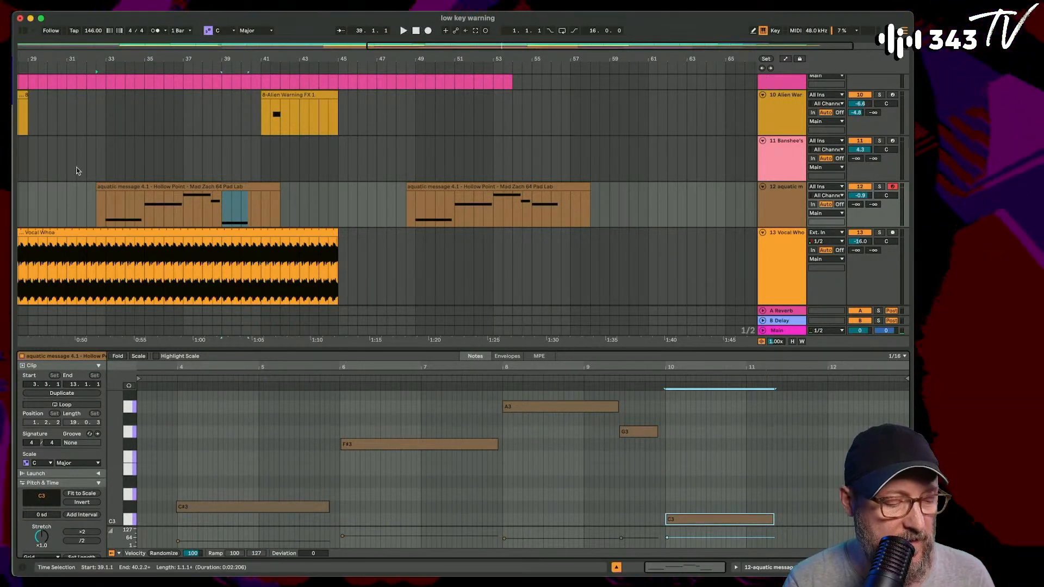
click(76, 197)
key(space)
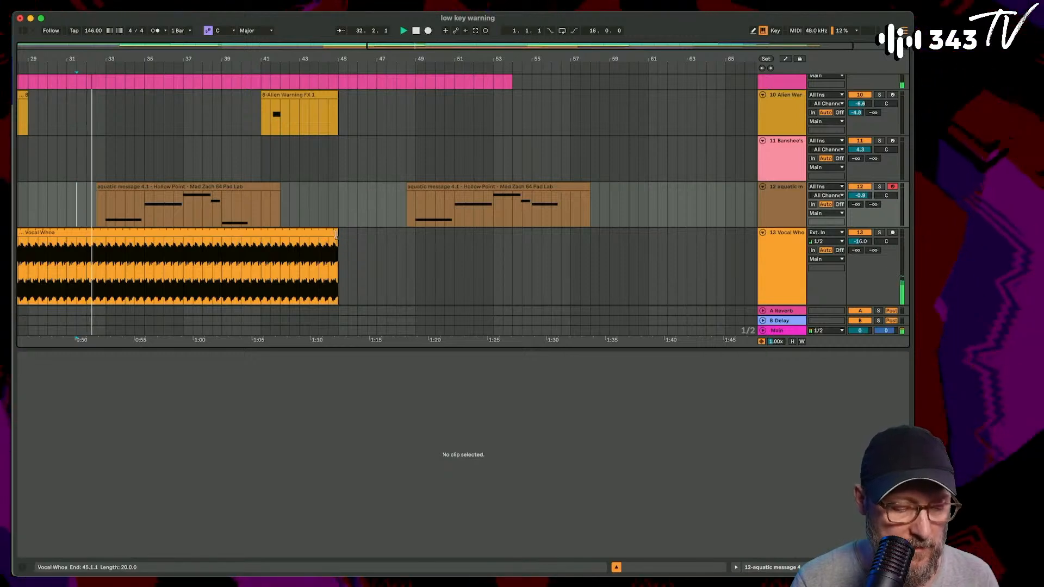
- Extend the Vocal Whoa audio clip to bar 67
drag(338, 238, 667, 294)
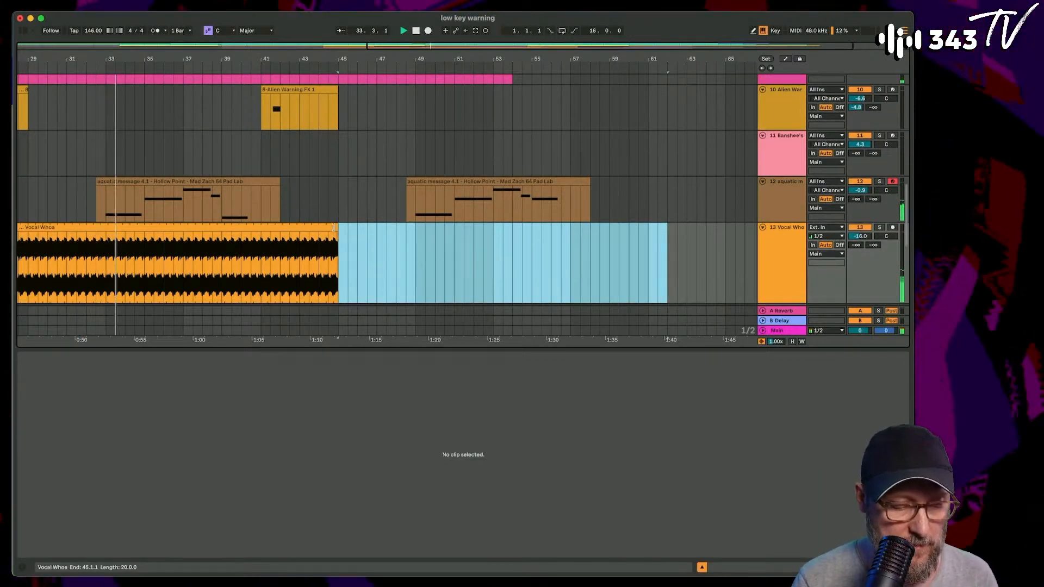
drag(333, 227, 755, 228)
click(531, 310)
- Raise the last note of the first aquatic message clip to C#3 and replay the passage
scroll(368, 217, up, 4)
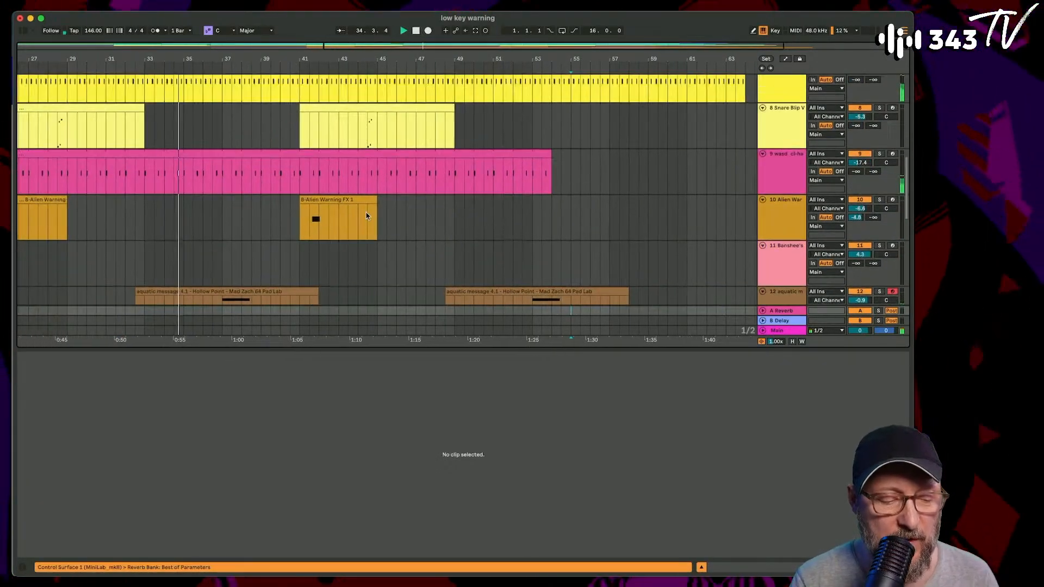
scroll(367, 216, up, 3)
scroll(367, 216, up, 2)
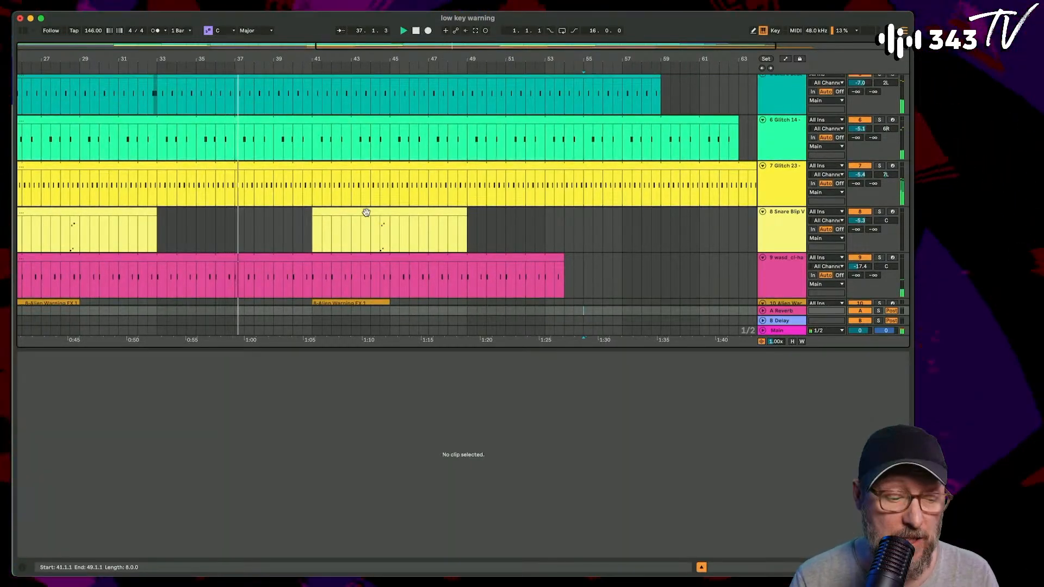
scroll(366, 212, down, 5)
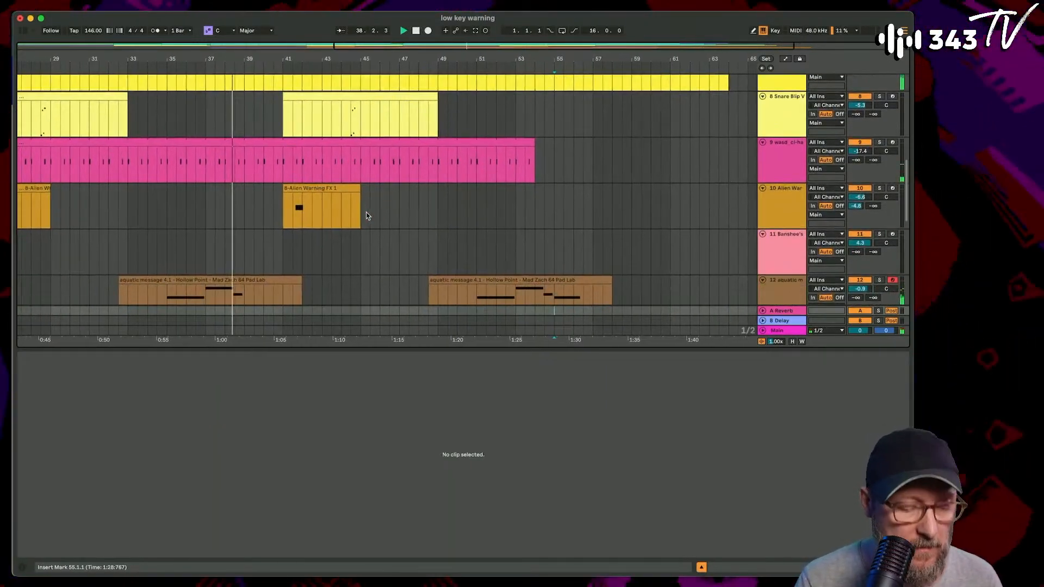
scroll(366, 216, down, 3)
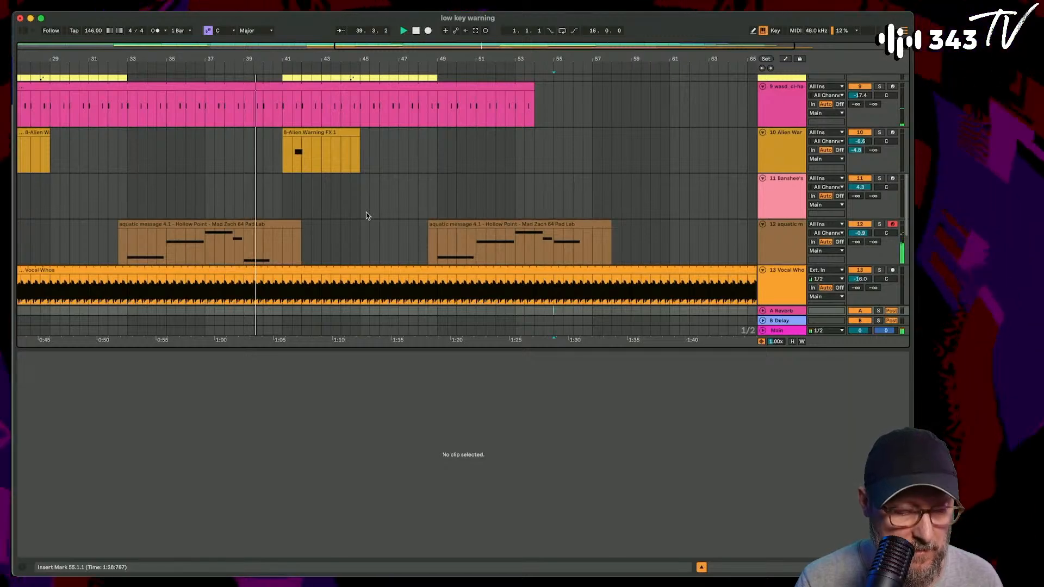
click(278, 224)
key(Up)
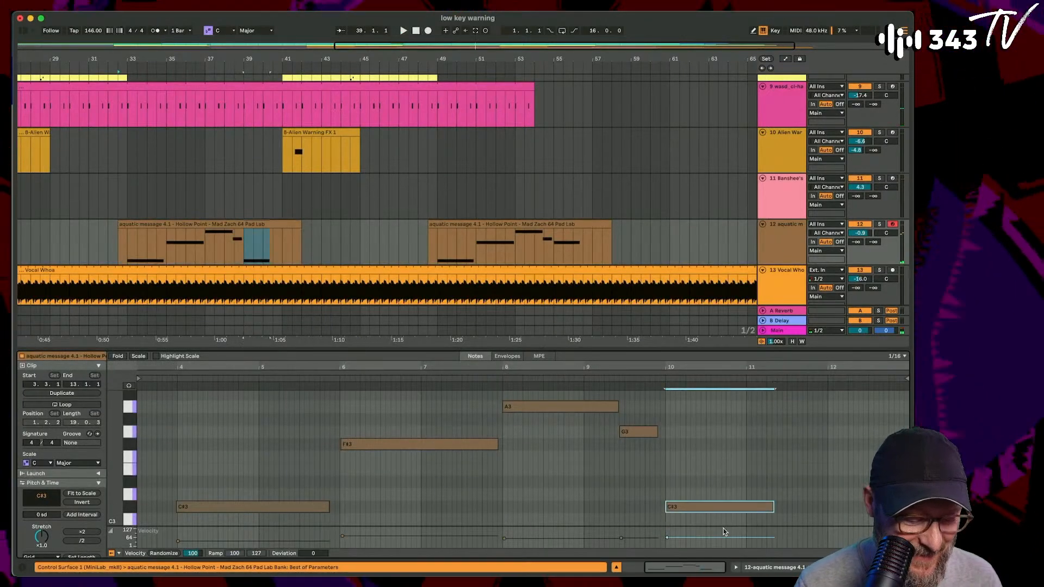
key(space)
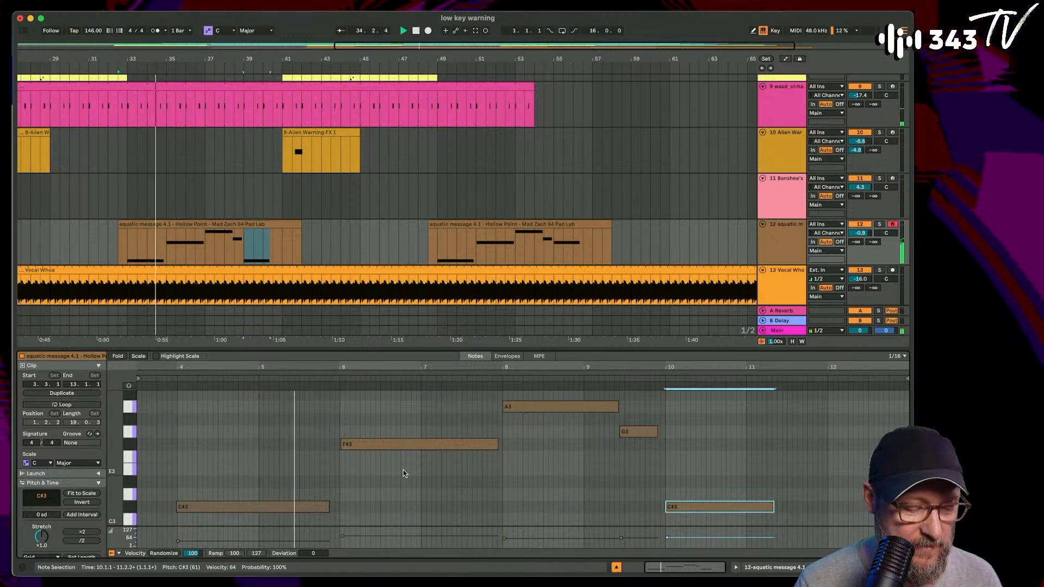
- Duplicate the Alien Warning FX clip at bar 41 so the copy starts at bar 45
scroll(428, 212, down, 3)
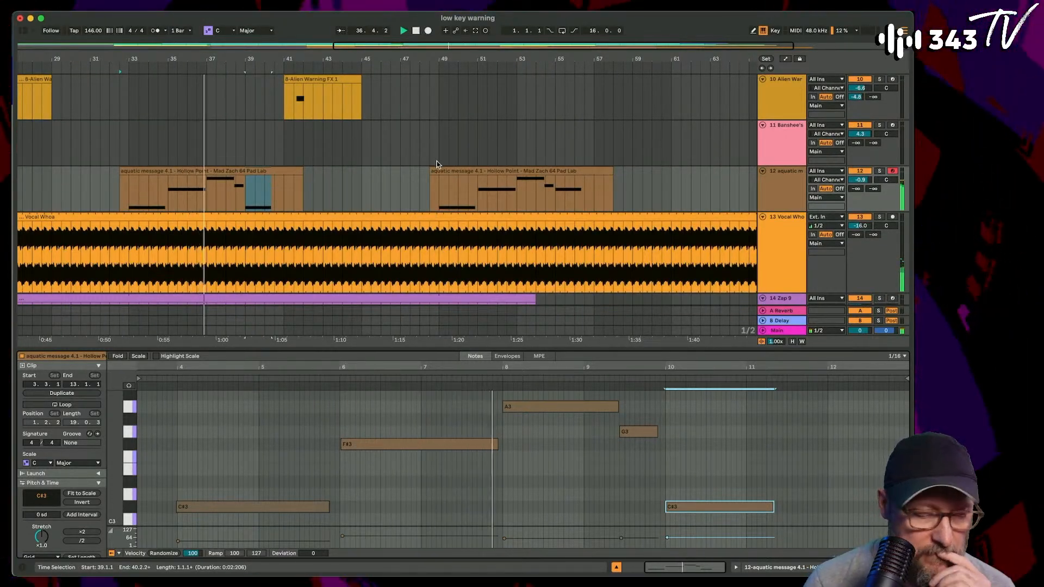
scroll(432, 158, up, 1)
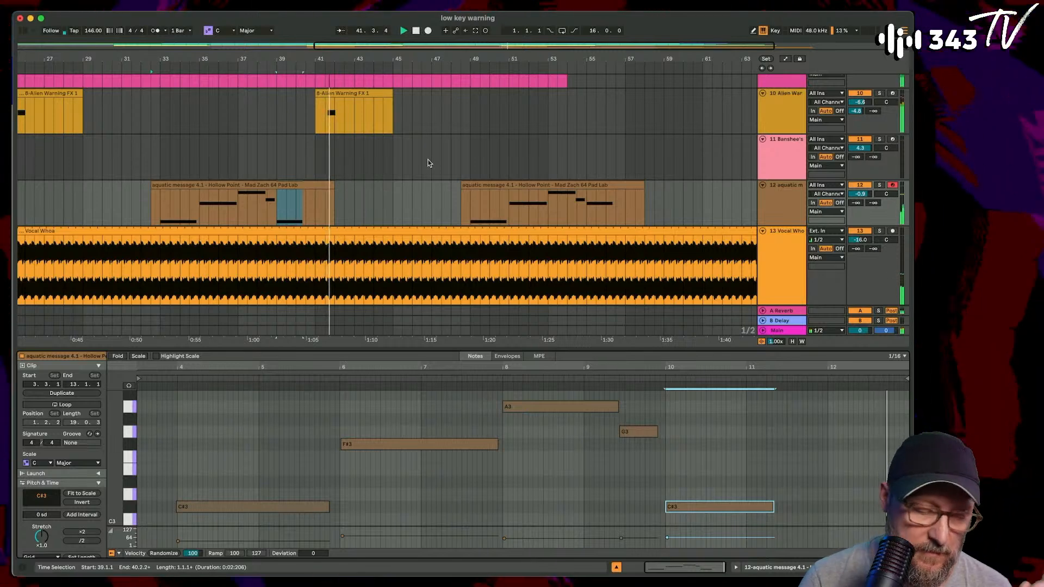
click(368, 94)
key(super+d)
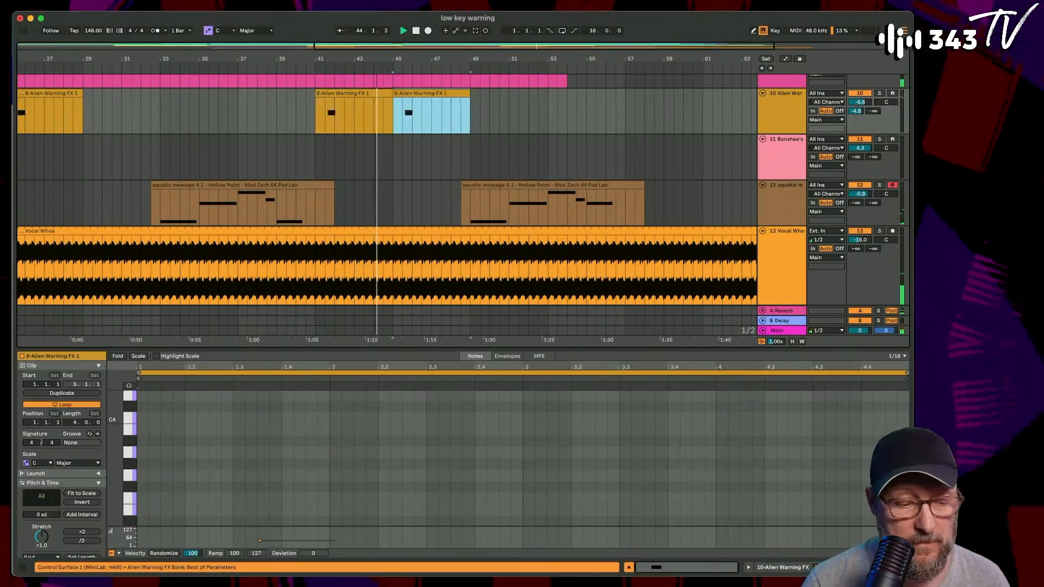
scroll(403, 158, up, 2)
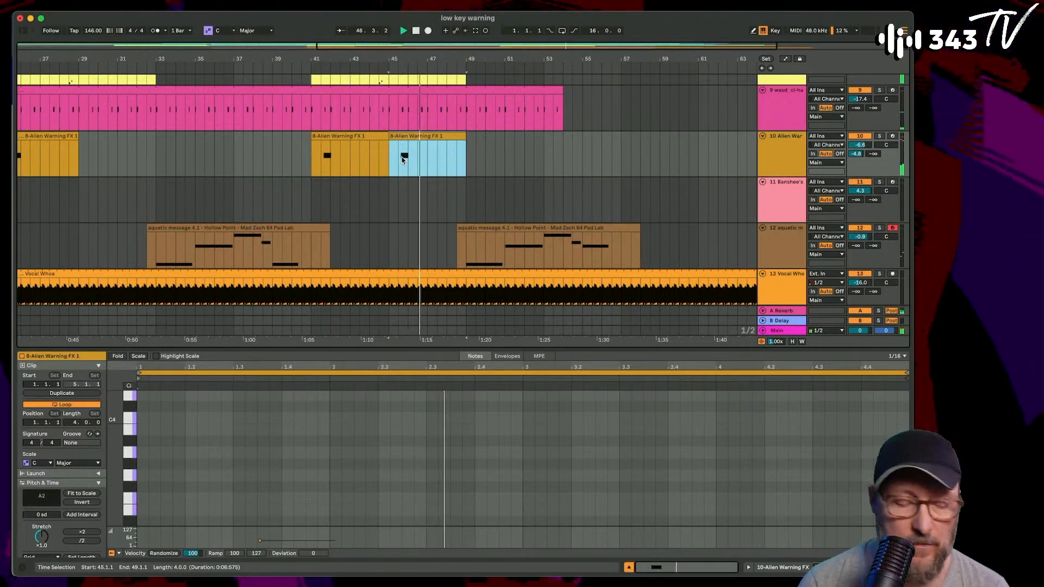
scroll(404, 158, down, 5)
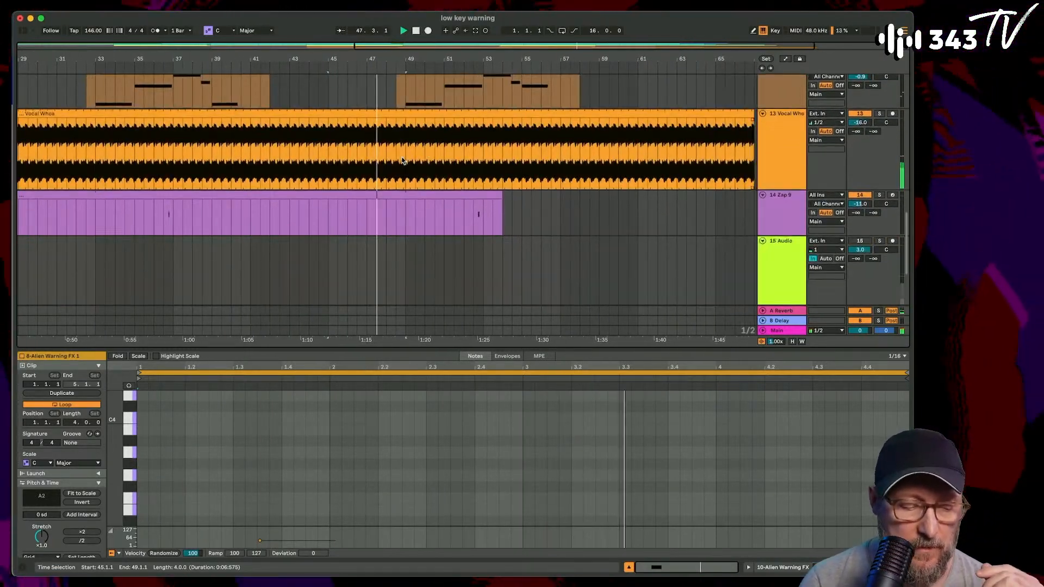
drag(647, 163, 493, 182)
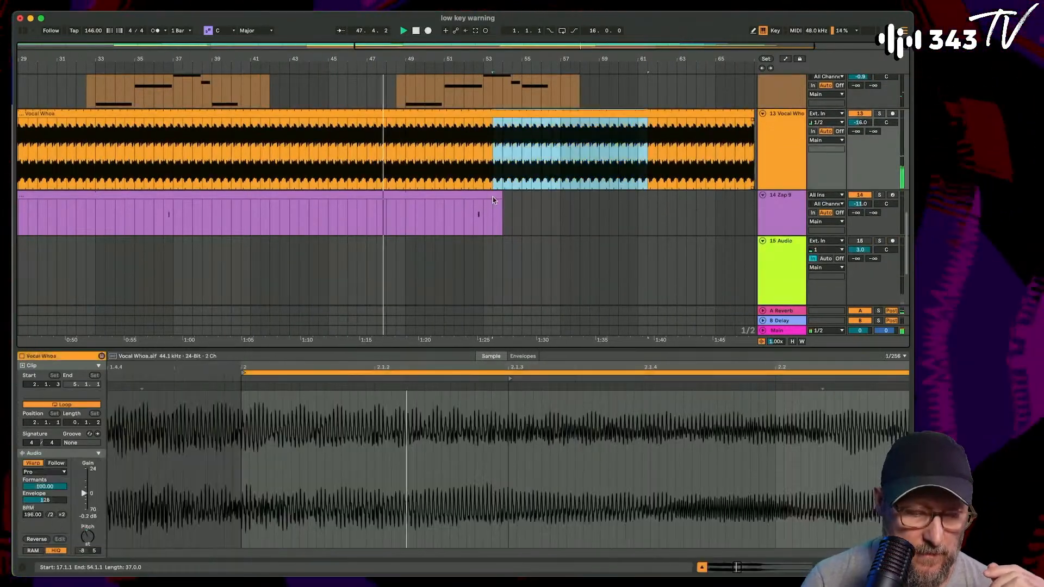
scroll(493, 197, up, 10)
scroll(489, 187, down, 1)
scroll(428, 237, up, 5)
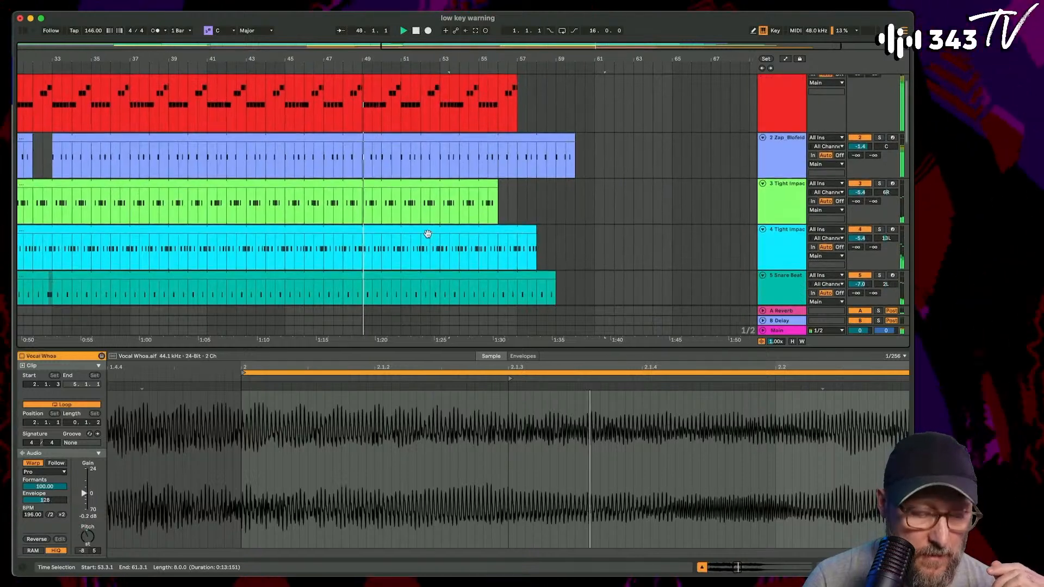
scroll(429, 237, down, 15)
scroll(428, 237, down, 2)
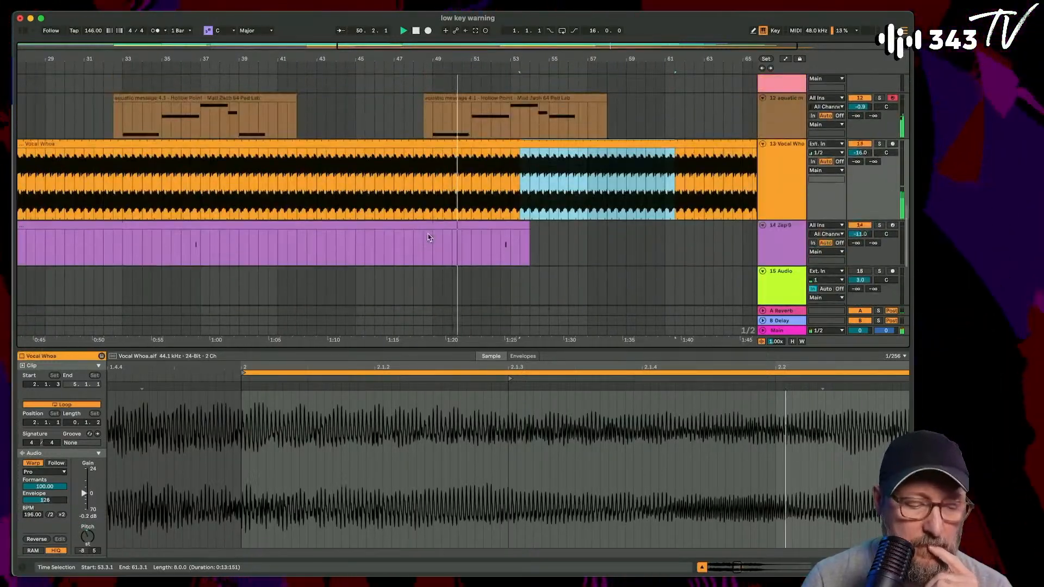
- Extend the closed hi-hat clip on track 9 to bar 63
scroll(503, 204, up, 5)
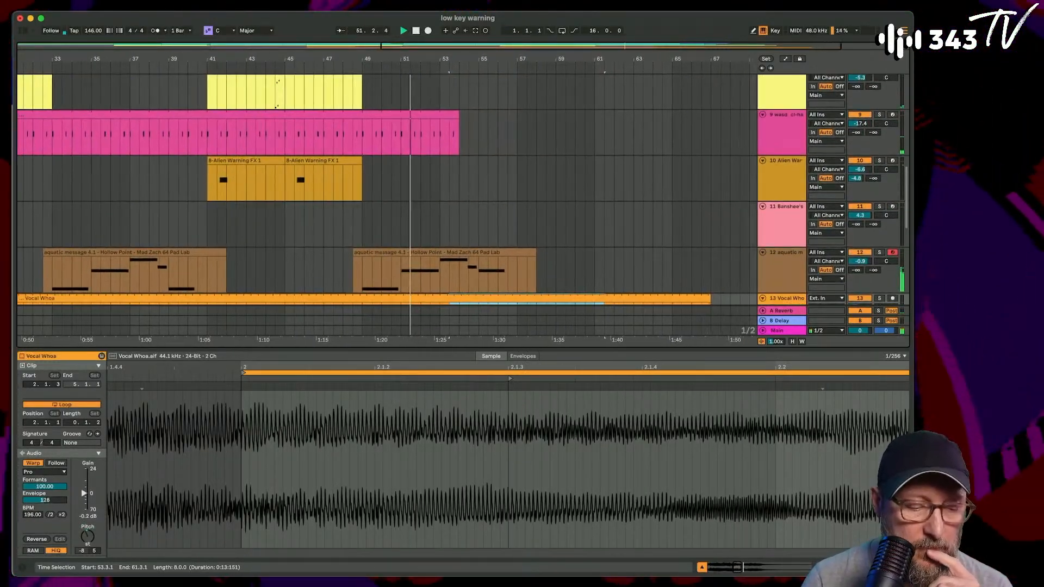
drag(458, 115, 633, 115)
scroll(594, 173, up, 4)
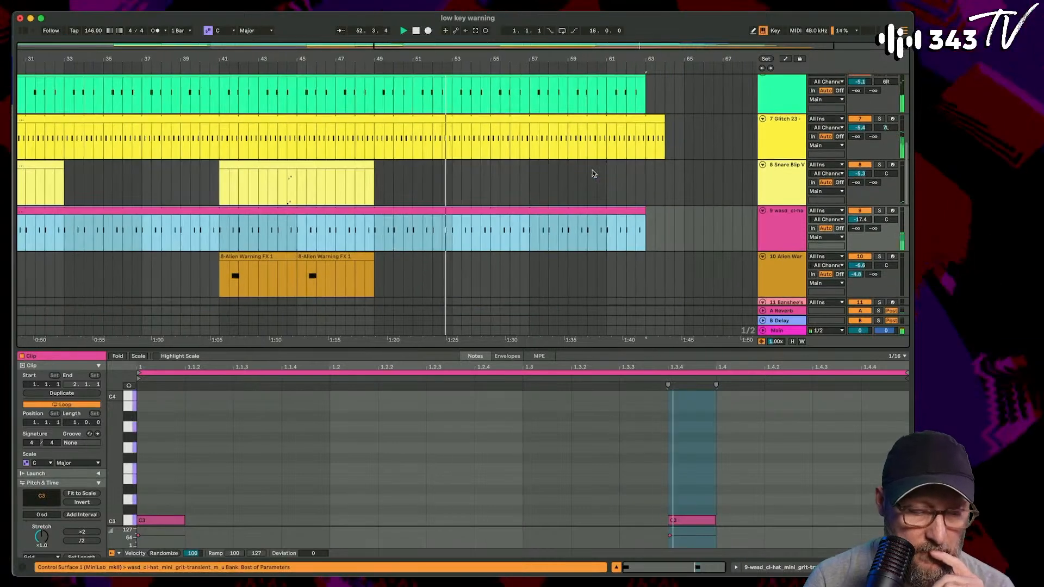
- Extend the Tight Impacts clip on track 3 to bar 64 and the one on track 4 to about bar 59.3
scroll(594, 173, up, 5)
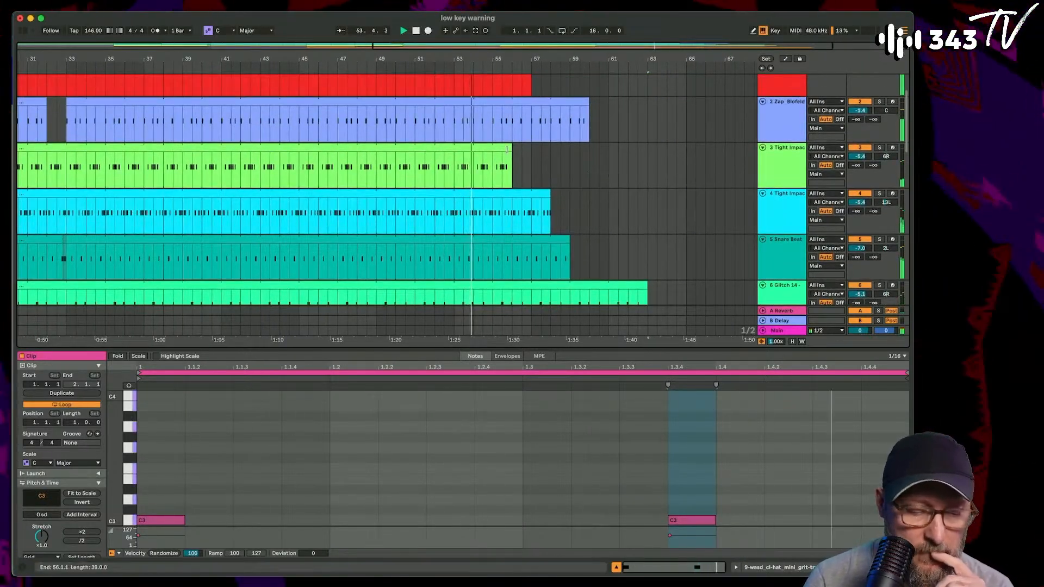
drag(512, 166, 667, 170)
drag(545, 192, 580, 193)
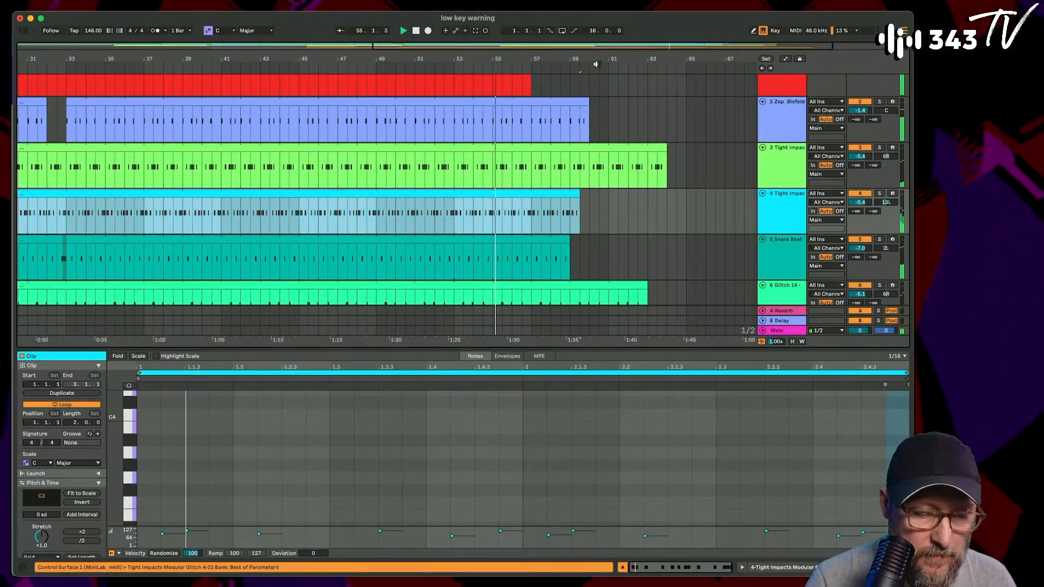
- Shorten the Zap_Blofeld clip to end at bar 55 and play from bar 53
drag(589, 117, 491, 114)
click(456, 125)
key(space)
key(space)
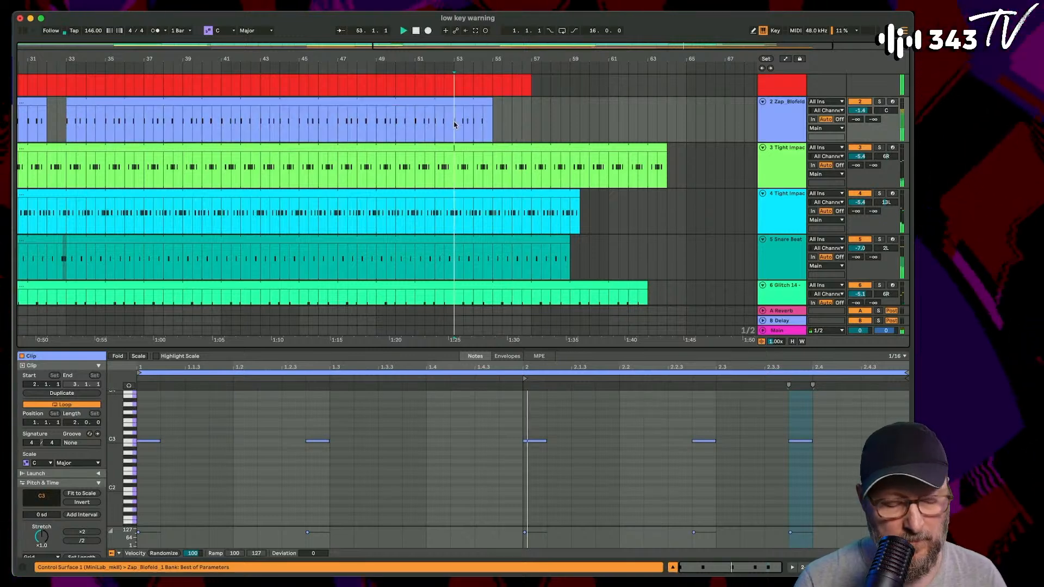
- Duplicate the last four bars of the 808 Heavy clip so the part continues from bar 57 to bar 61
scroll(472, 128, up, 3)
scroll(472, 129, right, 2)
scroll(472, 128, right, 2)
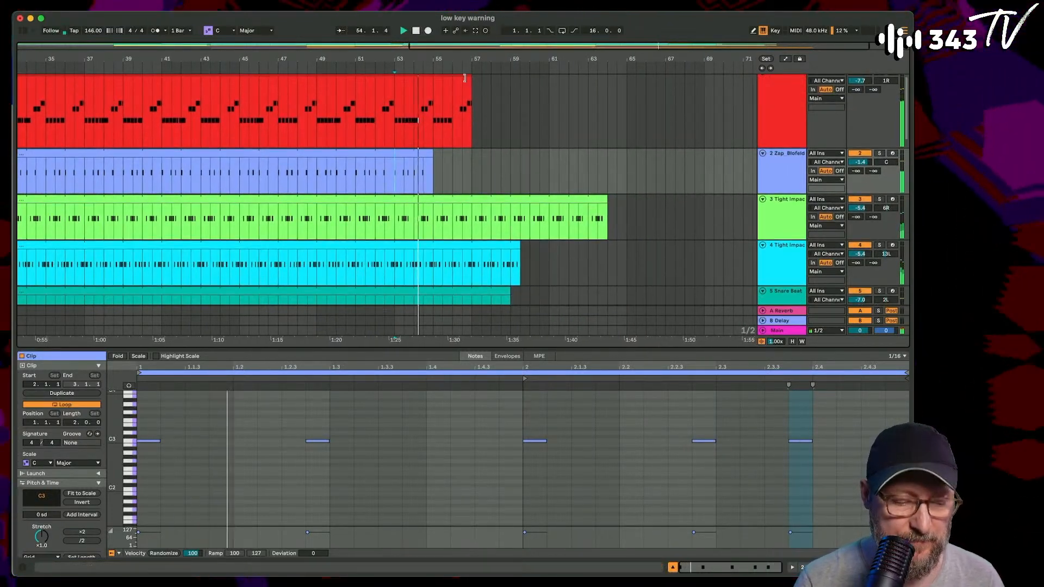
mouse_move(451, 79)
mouse_down()
mouse_move(500, 84)
mouse_move(456, 89)
mouse_up()
key(super+d)
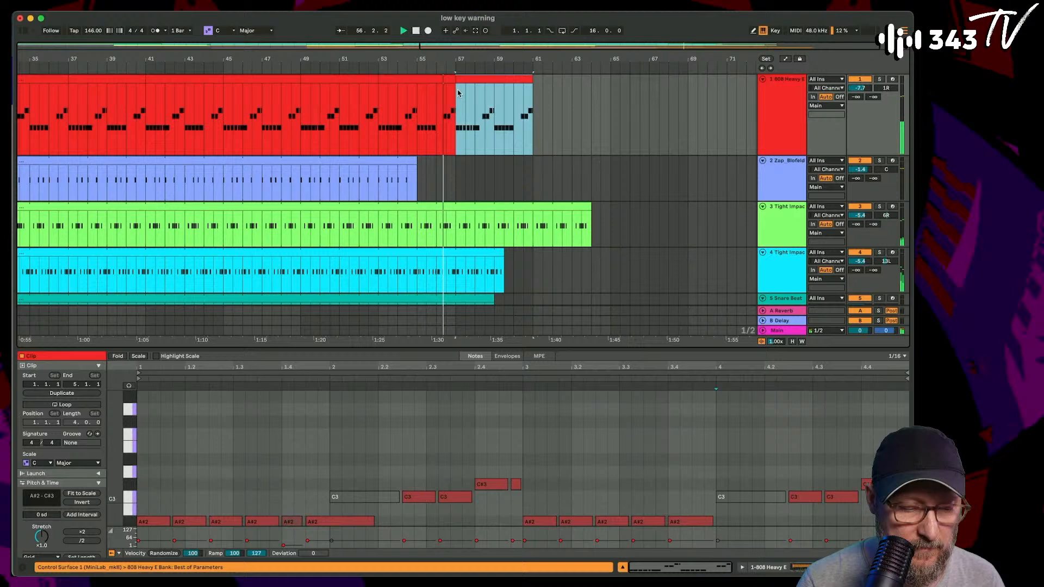
- Shorten the Tight Impacts clip on track 3 to end at bar 57 and paste a copy of the Zap_Blofeld clip at bar 57
click(464, 169)
drag(587, 207, 456, 208)
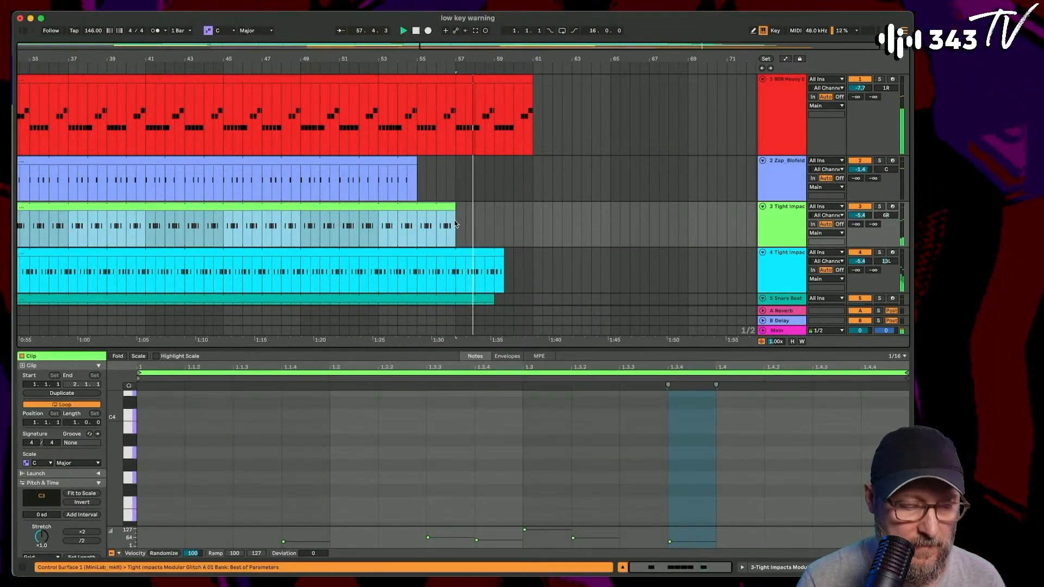
click(413, 162)
key(space)
click(453, 174)
key(super+v)
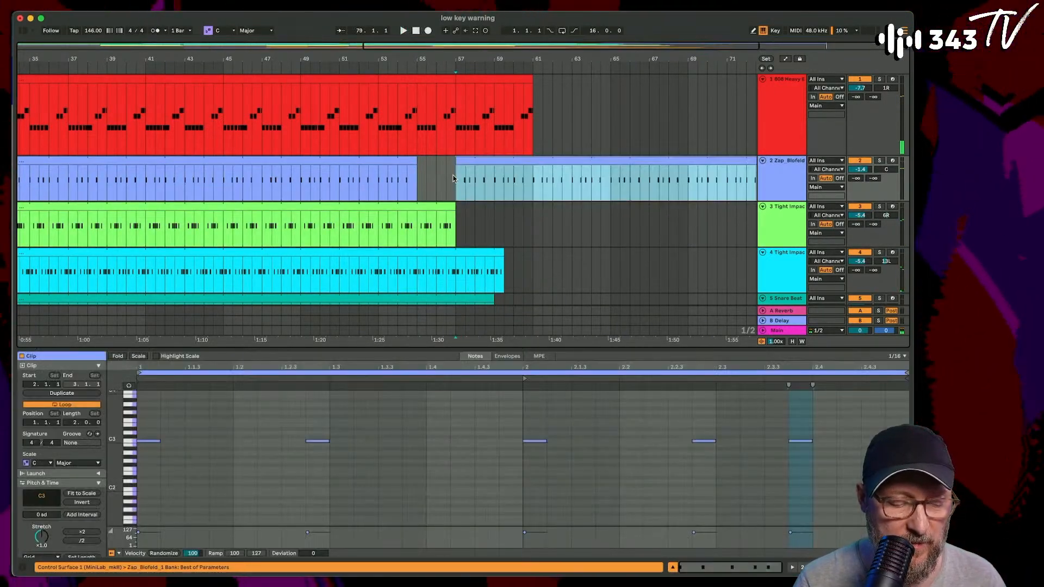
- Shorten the Tight Impacts clip on track 4 and the Vocal Whoa clip on track 13 to end at bar 57
scroll(451, 190, down, 3)
drag(511, 210, 460, 213)
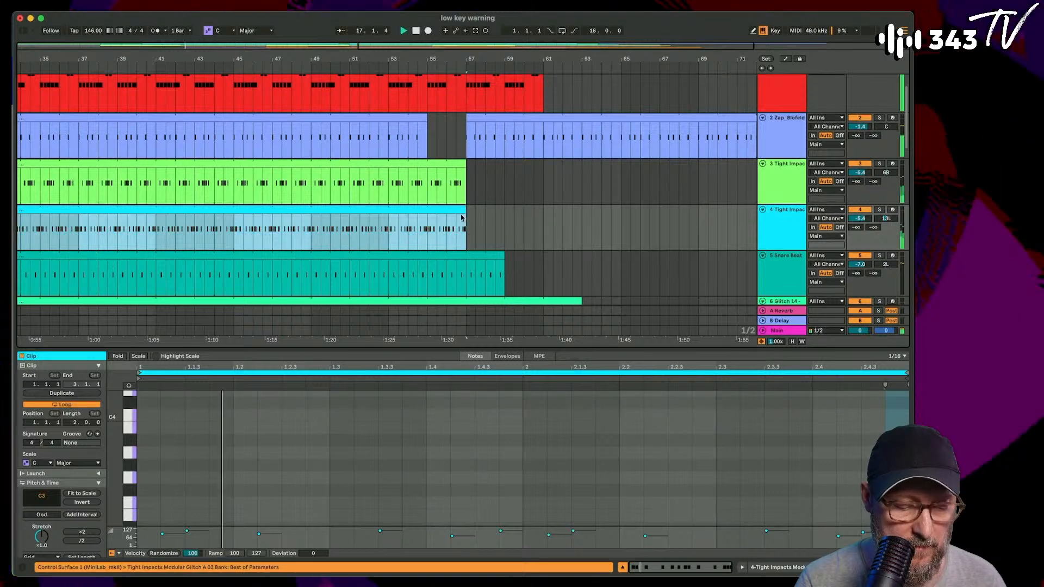
scroll(397, 229, down, 10)
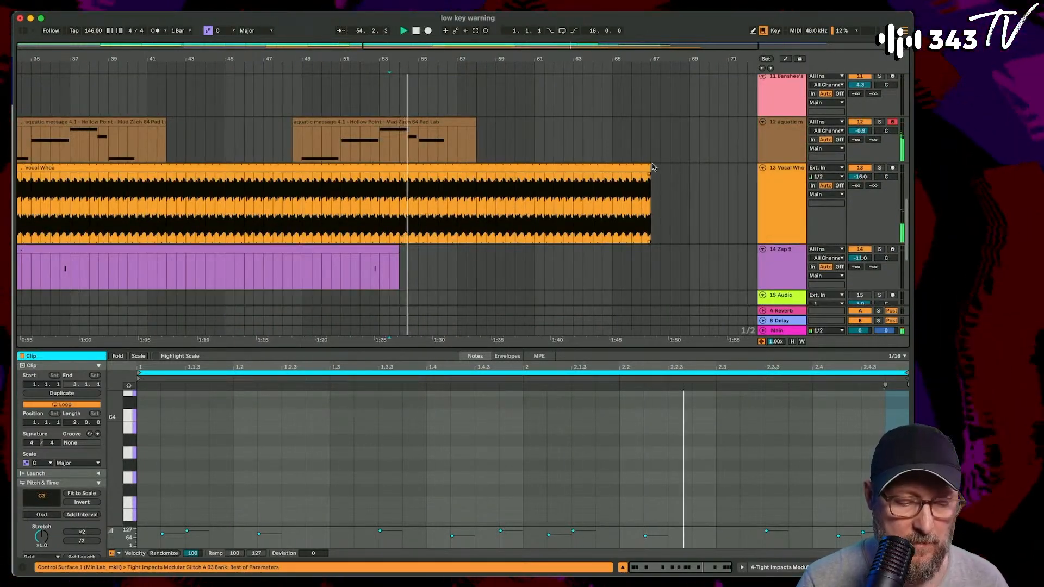
drag(652, 168, 457, 178)
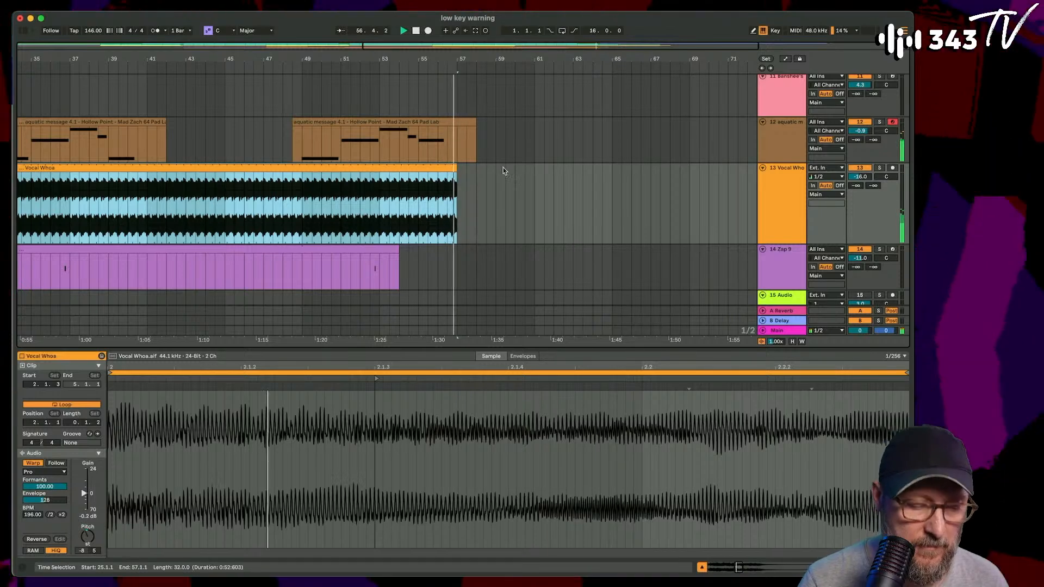
- Shorten the Glitch 23 clip on track 7 to end at bar 55
scroll(503, 168, up, 8)
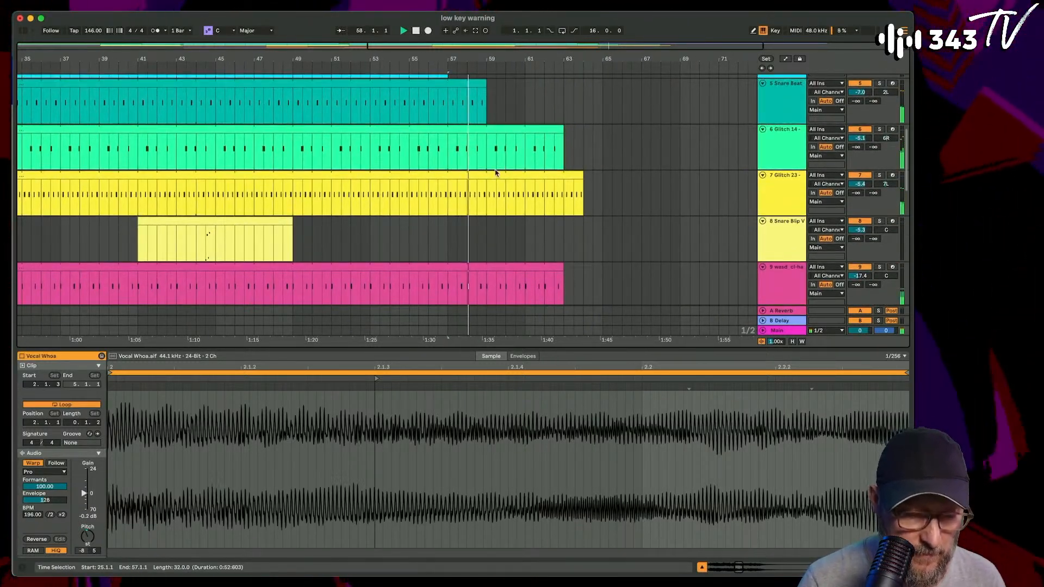
scroll(492, 184, down, 2)
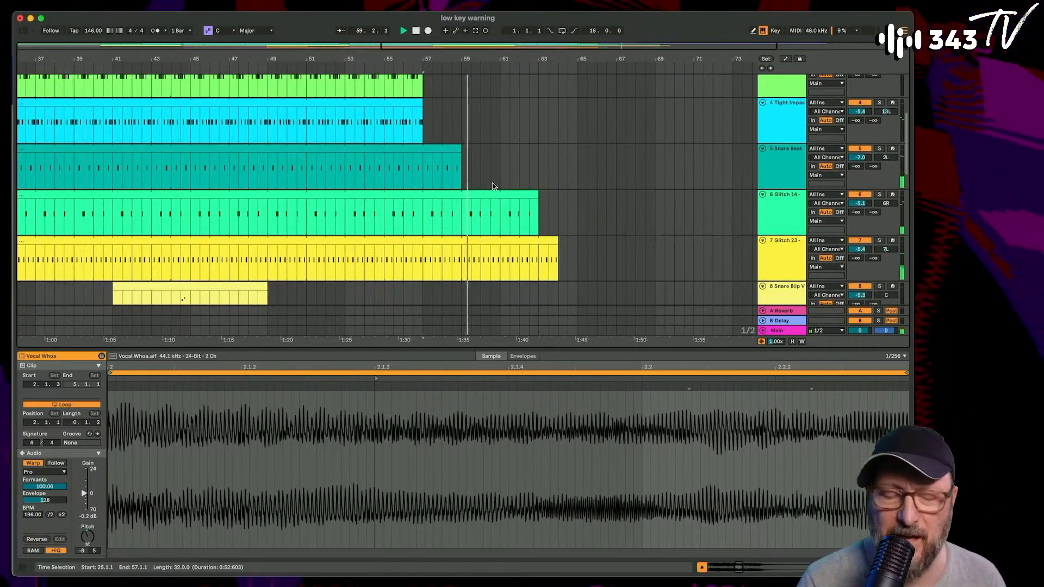
click(233, 154)
scroll(240, 163, down, 6)
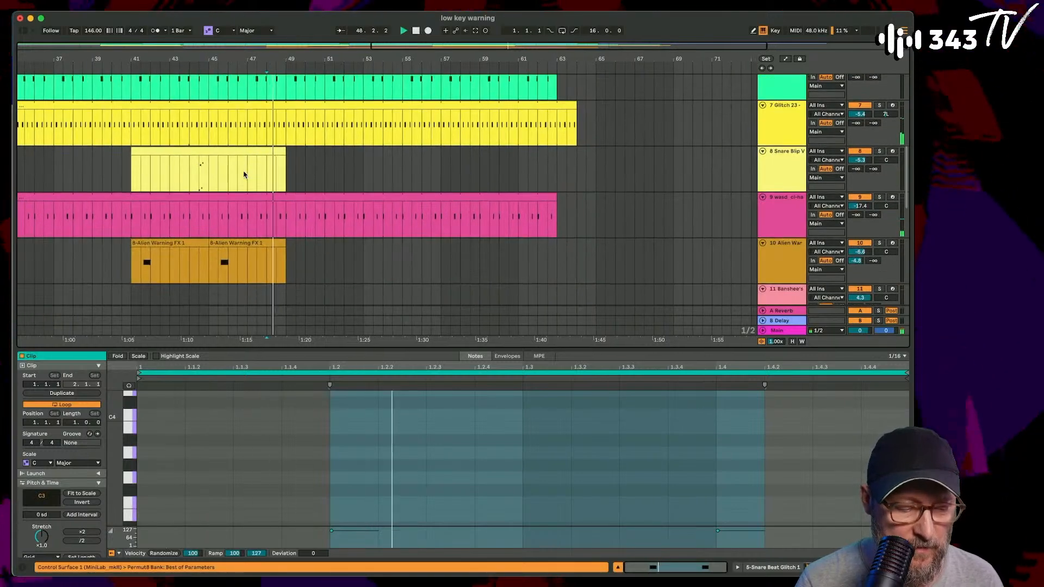
scroll(387, 157, up, 5)
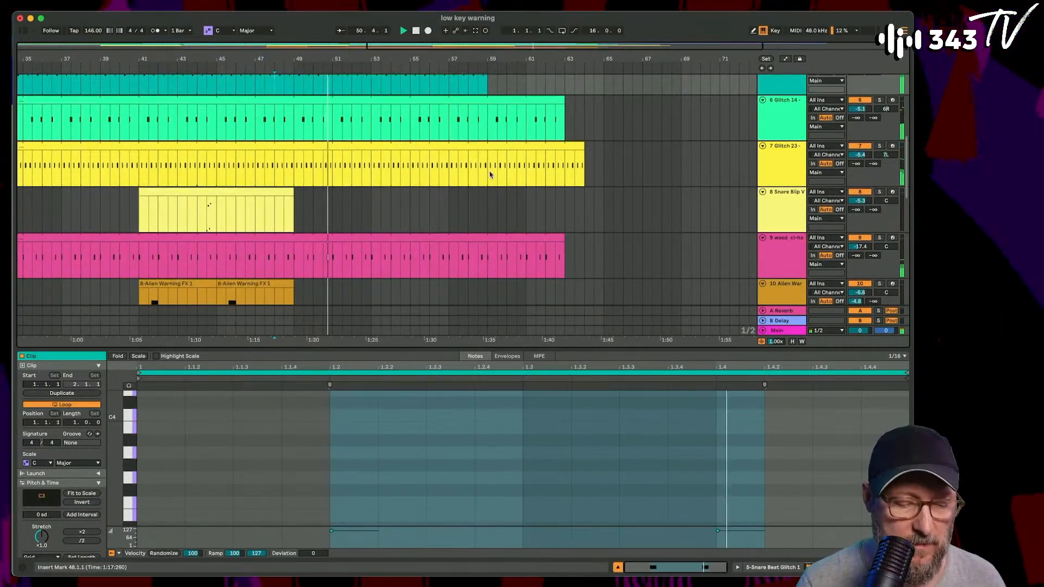
drag(584, 157, 410, 157)
- Shorten the Snare Beat clip to end at bar 57 and extend the Glitch 23 clip to the same bar
scroll(411, 166, up, 1)
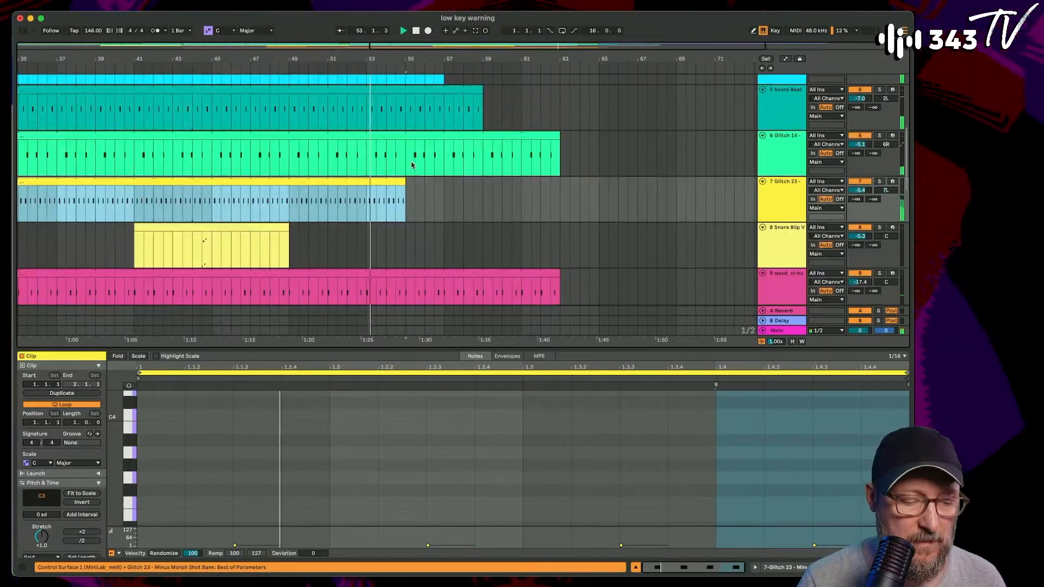
scroll(412, 165, up, 4)
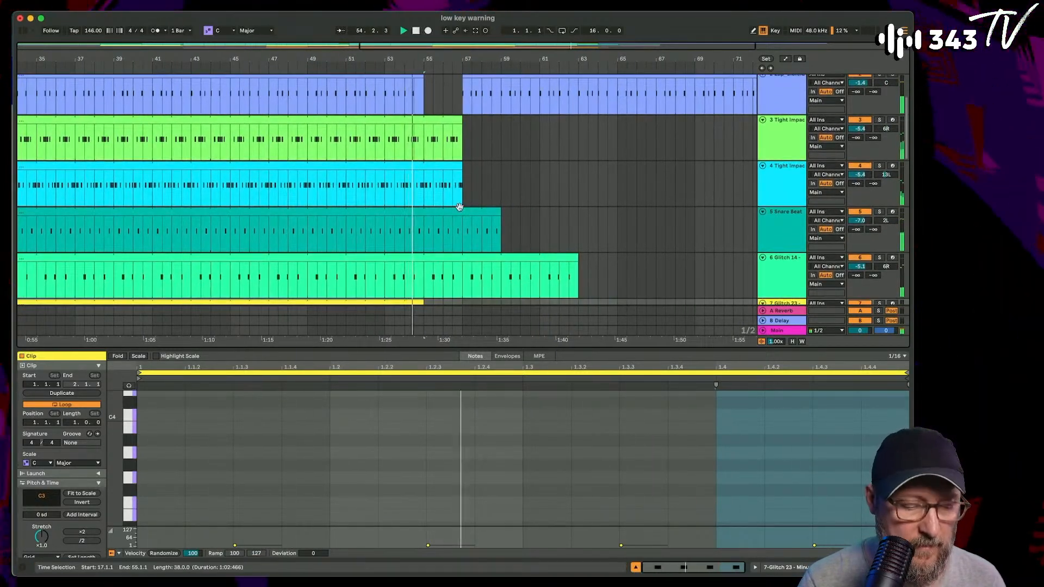
drag(497, 212, 462, 218)
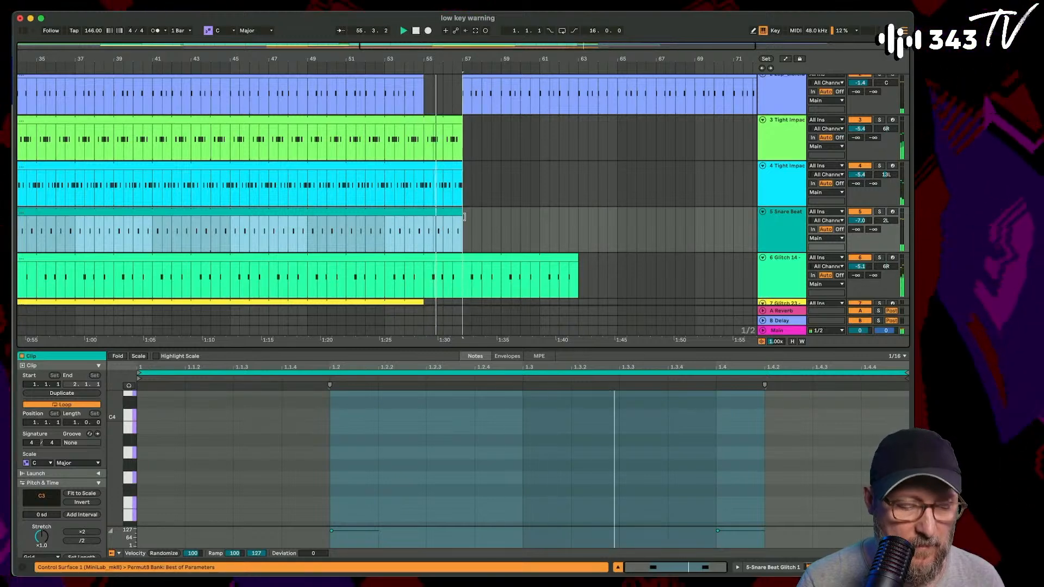
scroll(464, 220, down, 1)
drag(411, 253, 455, 253)
- Extend the Vocal Whoa clip to end at bar 58
click(361, 175)
scroll(363, 179, down, 5)
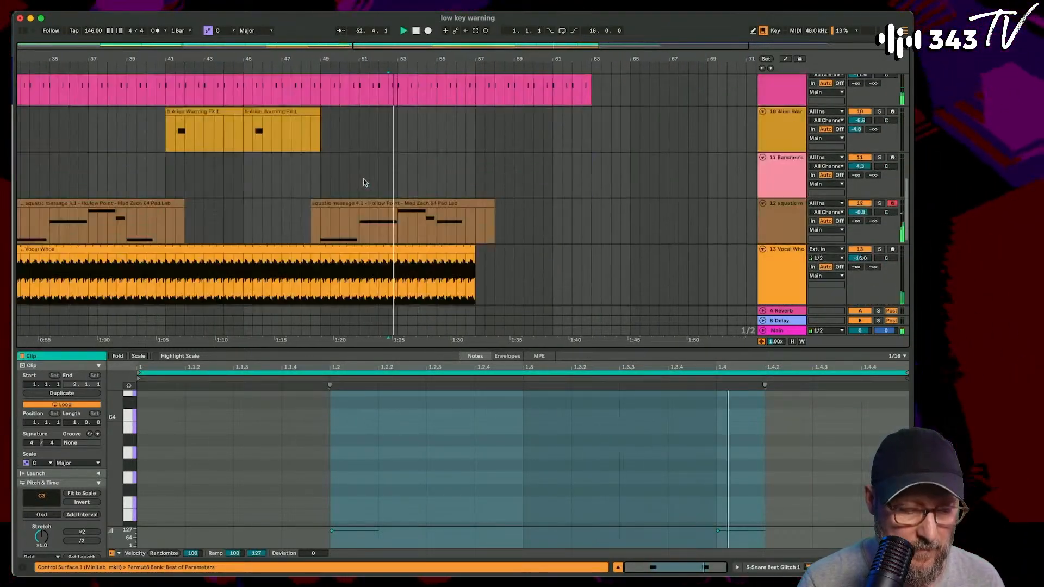
scroll(364, 179, down, 2)
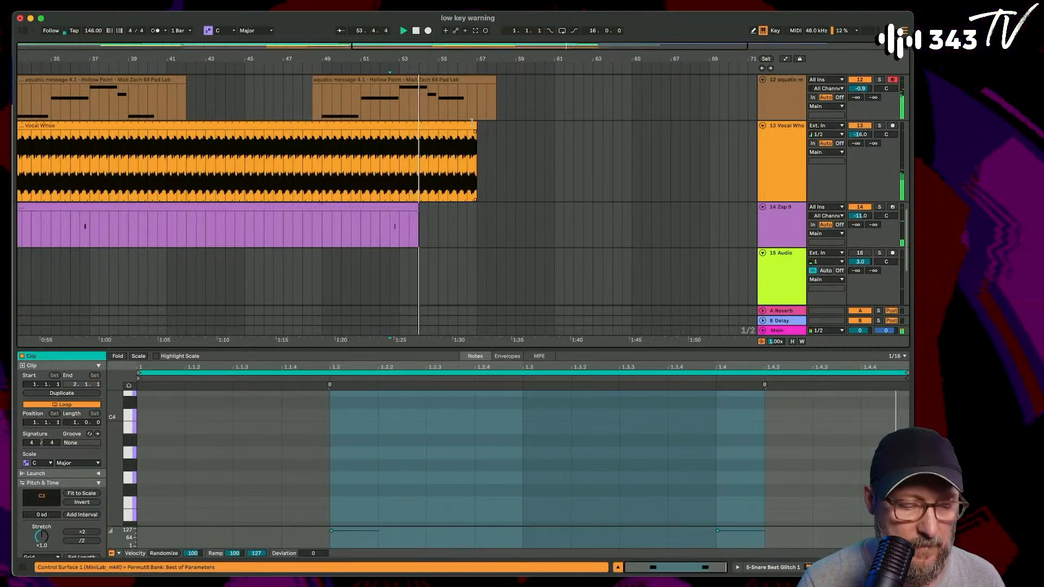
mouse_move(475, 124)
mouse_down()
mouse_move(438, 126)
mouse_move(490, 127)
mouse_up()
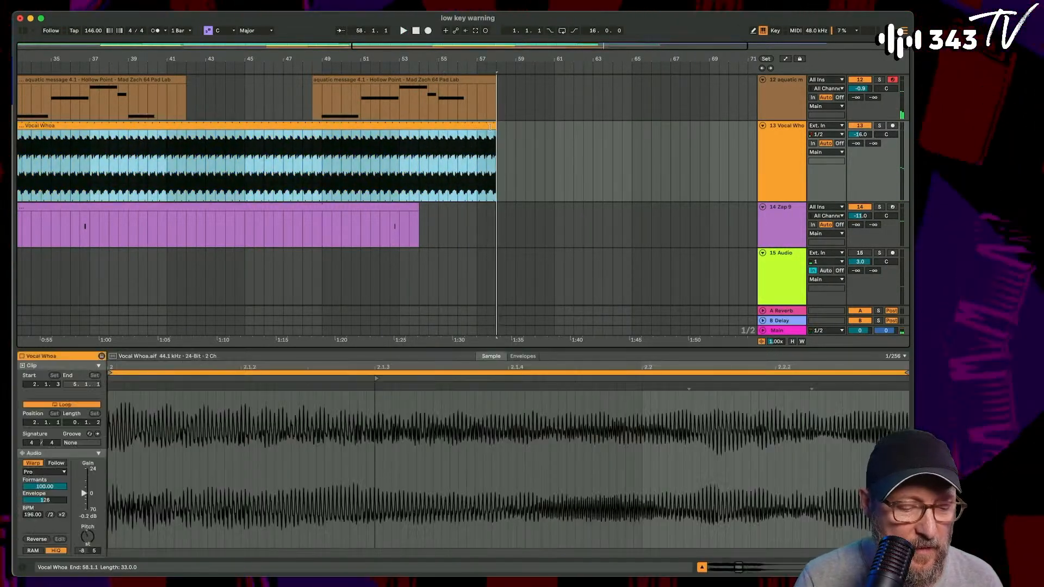
- Solo the Vocal Whoa track, play it from bar 54 and show its device chain to check how the part ends
click(880, 126)
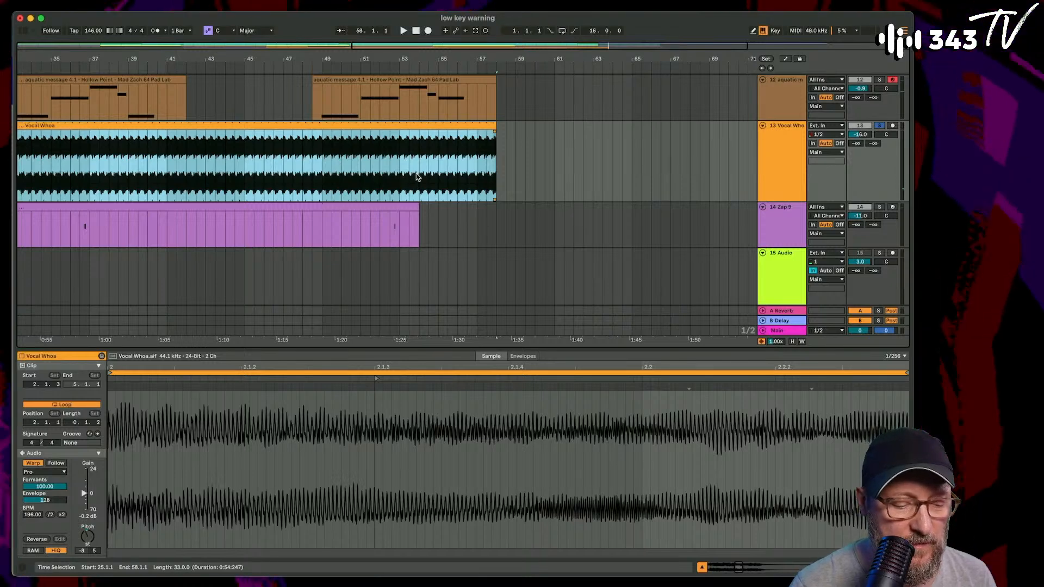
click(418, 177)
key(space)
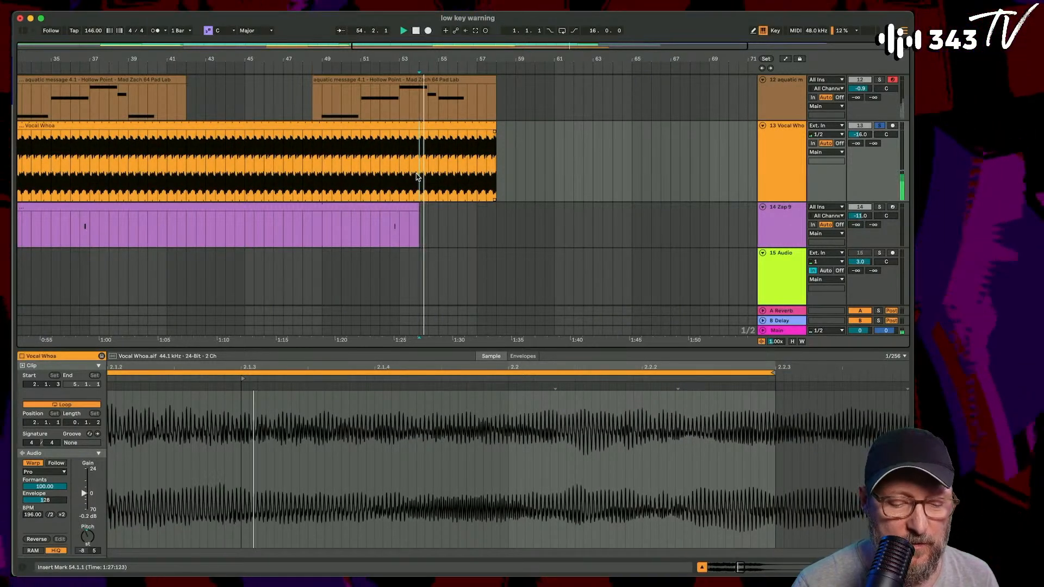
key(shift+Tab)
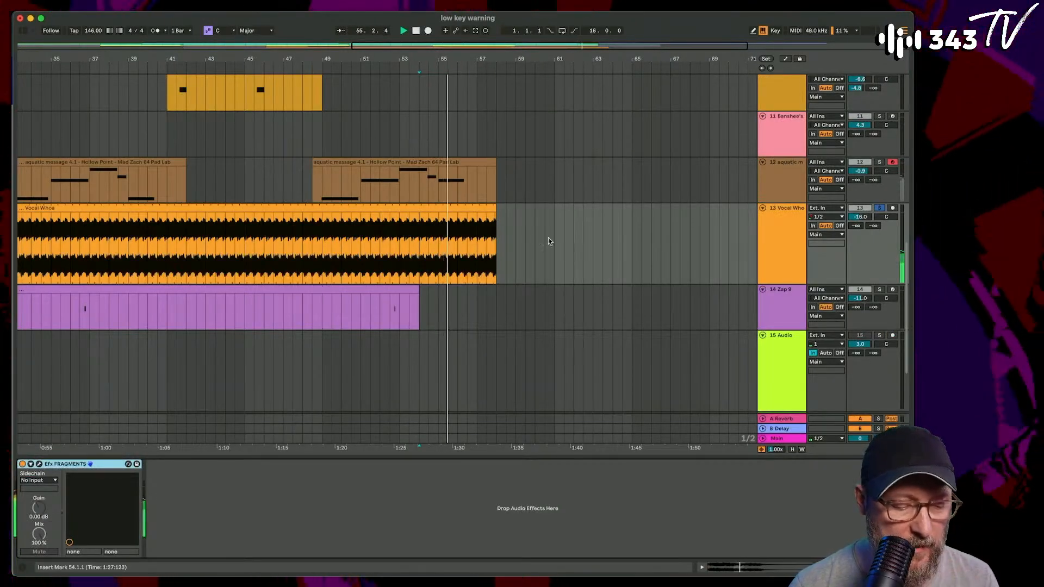
click(498, 210)
scroll(498, 209, up, 10)
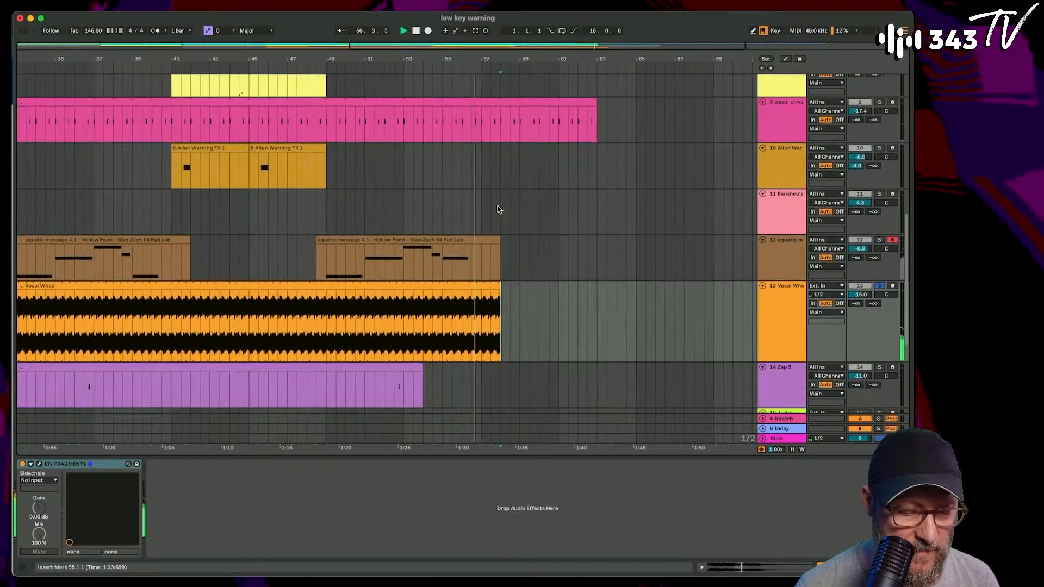
scroll(498, 207, down, 10)
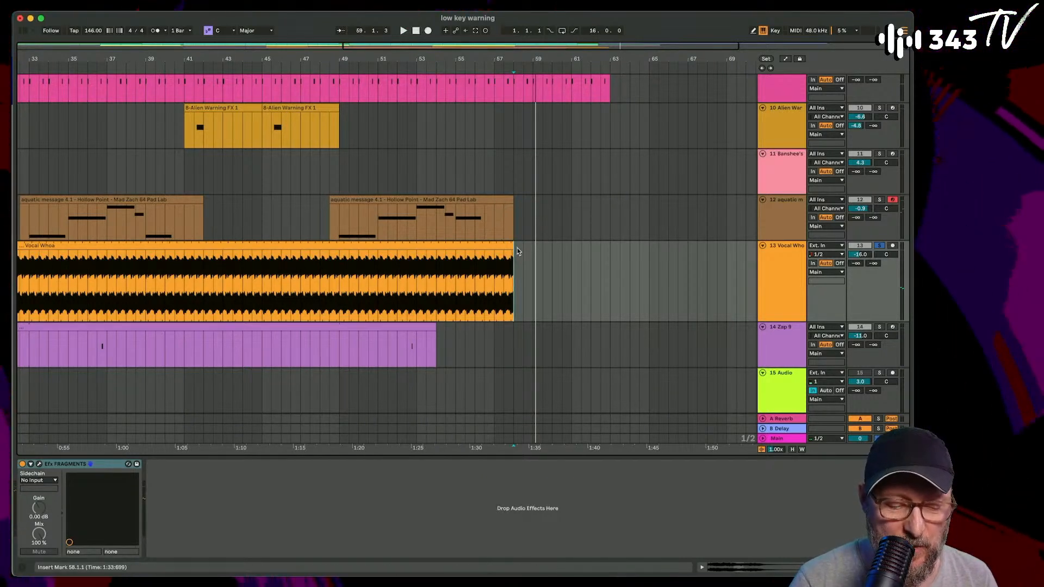
- Try ending the Vocal Whoa clip at bars 56.3 and 56 while auditioning it, and set its end at bar 57
drag(510, 246, 483, 249)
drag(480, 61, 498, 71)
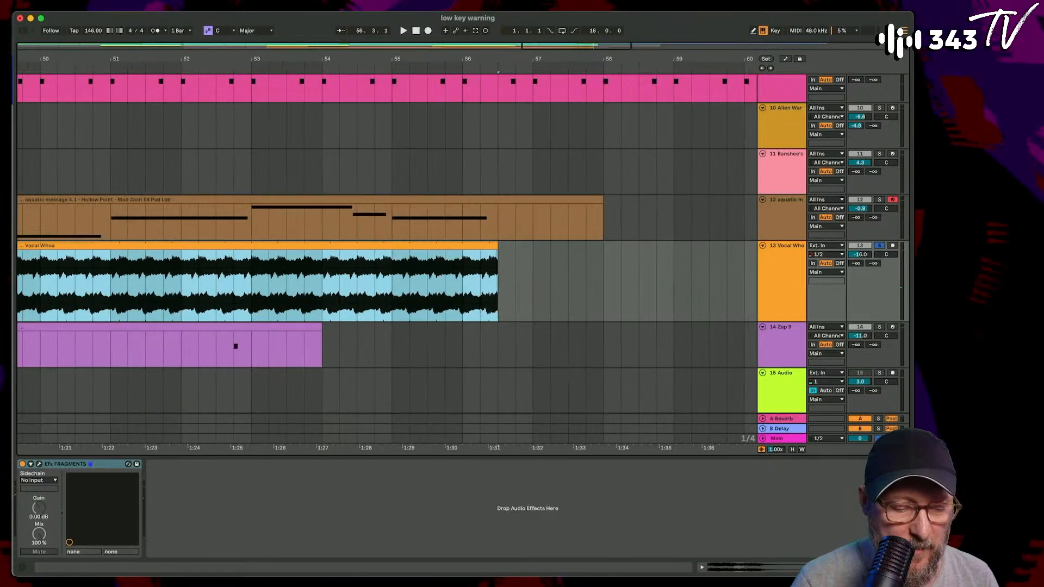
click(303, 299)
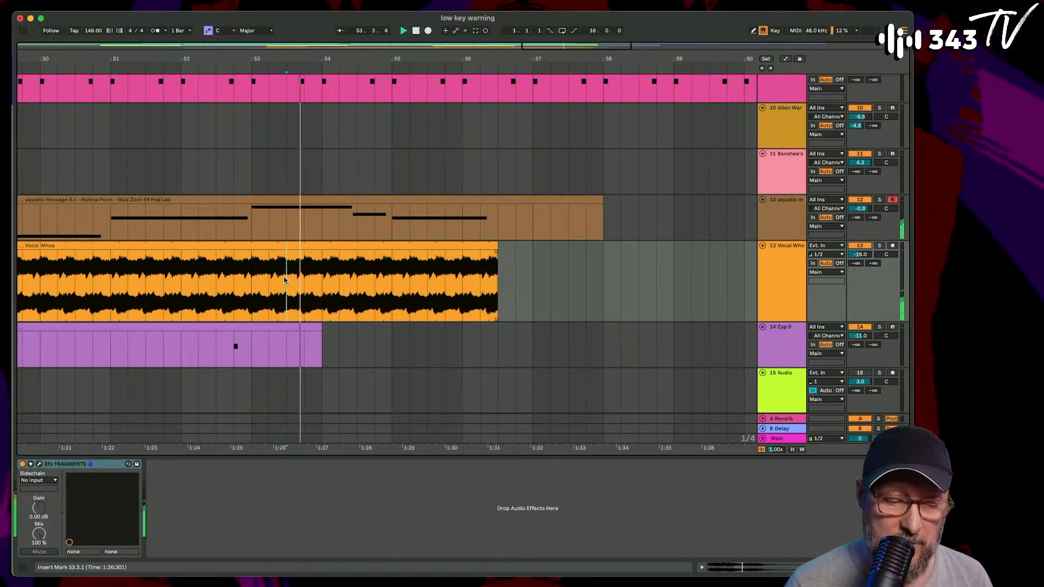
drag(497, 256, 464, 256)
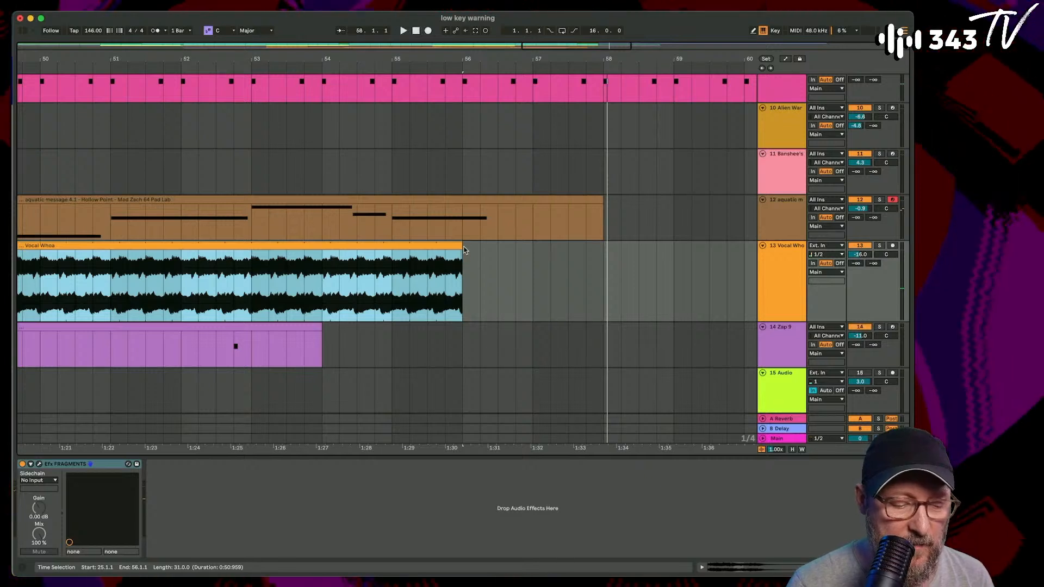
drag(464, 251, 536, 251)
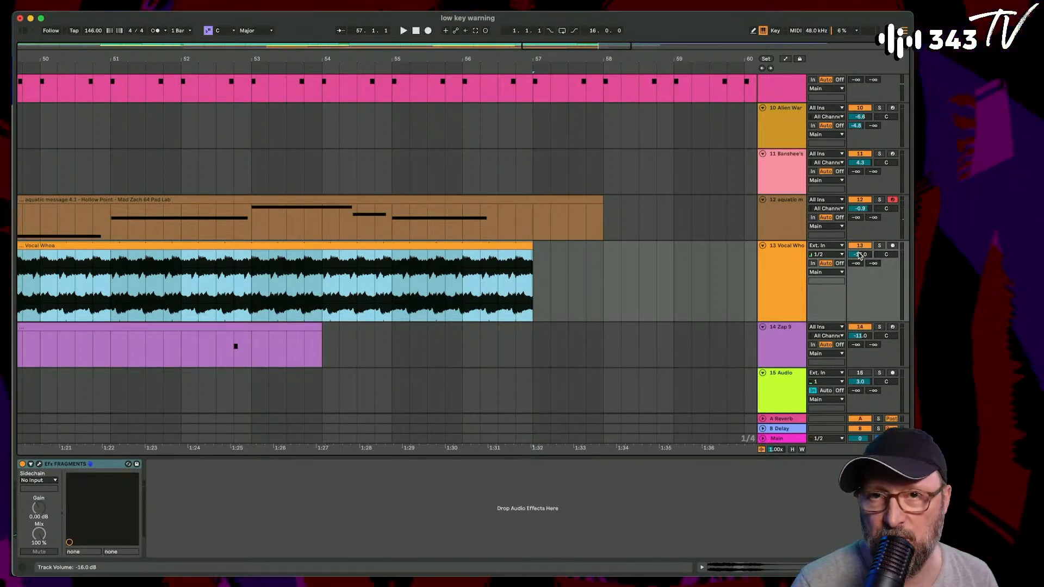
- Show the Device On automation of Efx FRAGMENTS on the Vocal Whoa track and switch the device off from bar 57
right_click(23, 465)
click(38, 470)
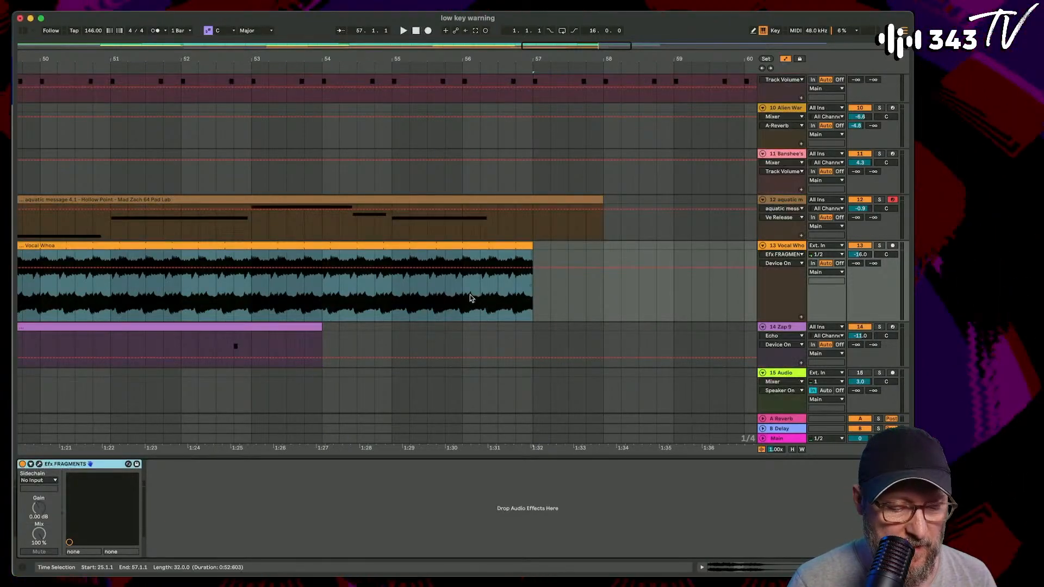
click(532, 269)
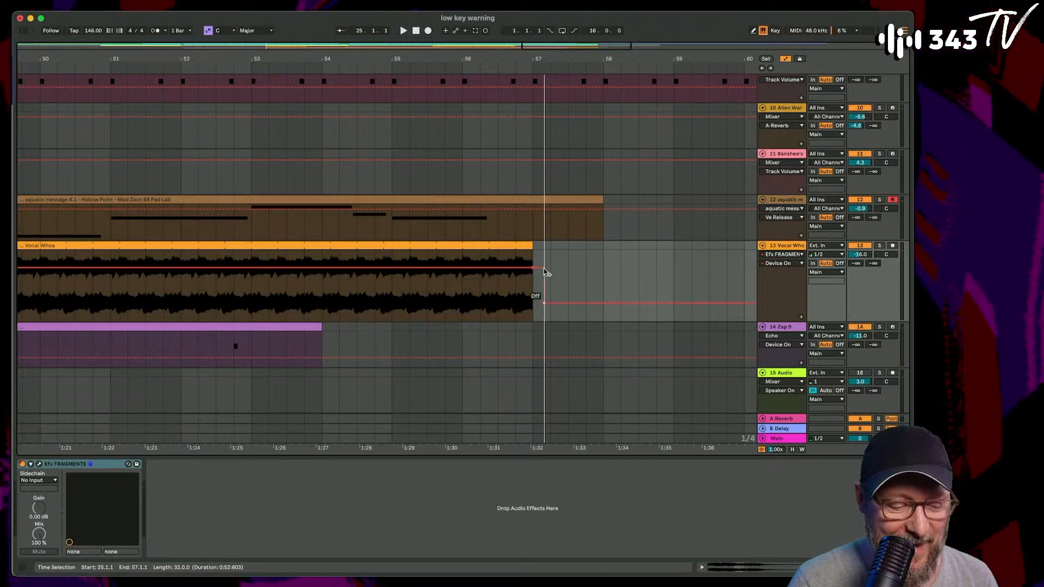
- Try extending the Vocal Whoa clip to bar 58, and undo the extension
drag(532, 253, 606, 253)
scroll(608, 256, up, 5)
scroll(608, 256, down, 3)
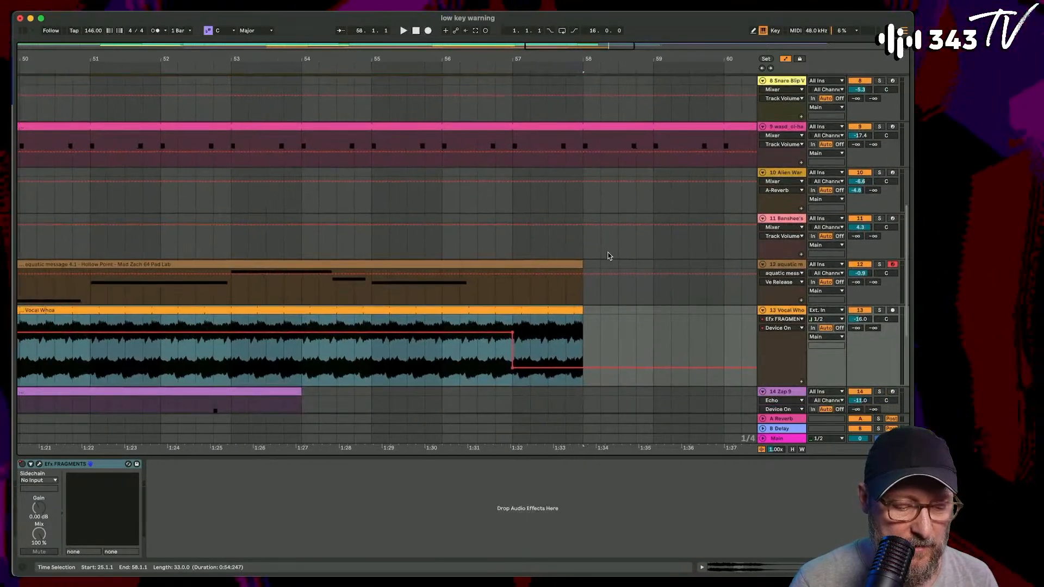
key(super+z)
- Play the arrangement from bar 53.3 to check the vocal's cut-off at bar 57
click(267, 365)
key(space)
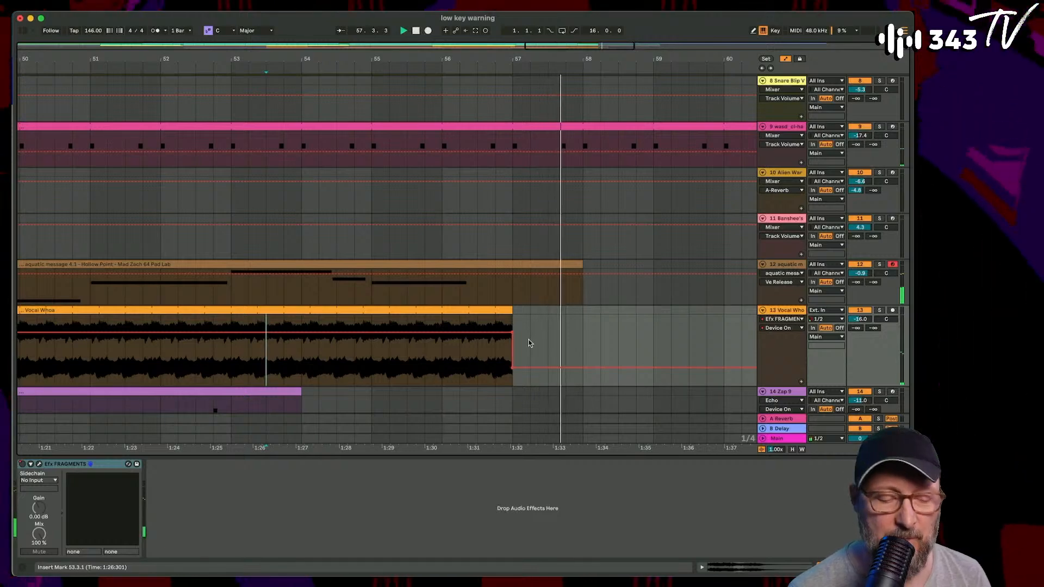
- Try extending the duplicated 808 Heavy clip from bar 61 to bar 67, and undo the attempt
drag(513, 59, 457, 33)
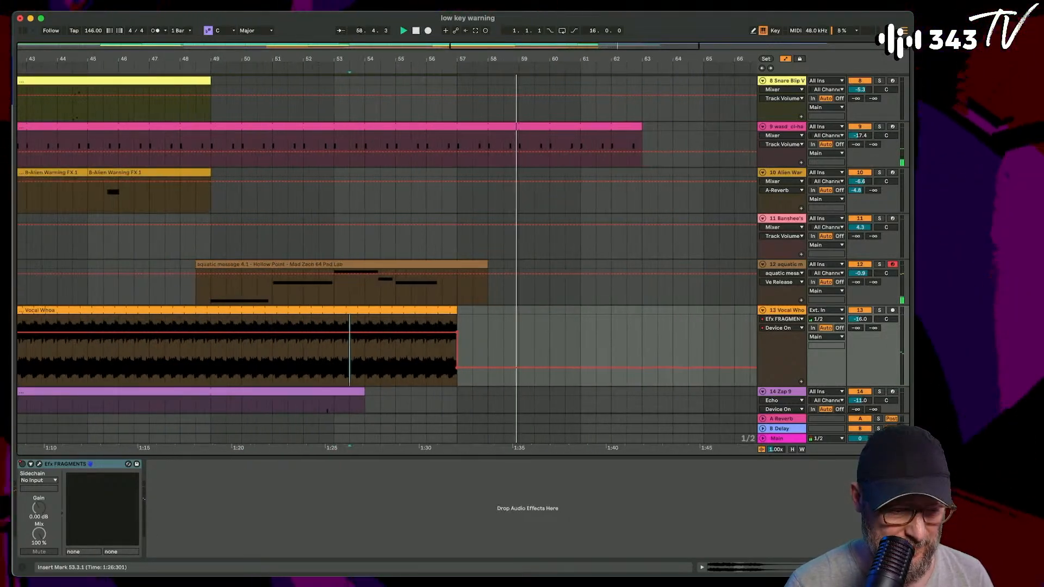
scroll(551, 194, up, 10)
scroll(550, 194, up, 3)
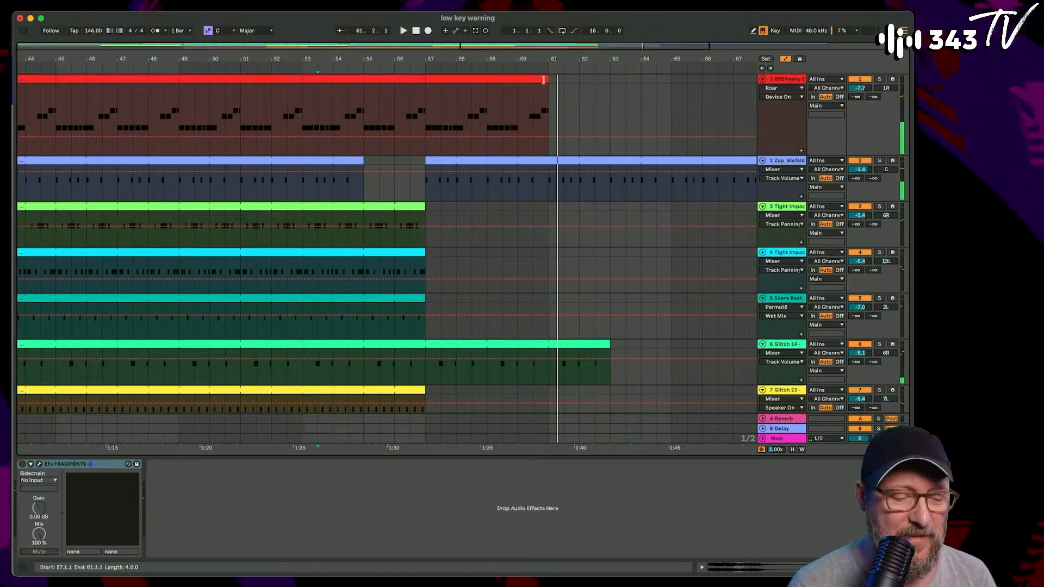
drag(544, 80, 733, 97)
key(super+z)
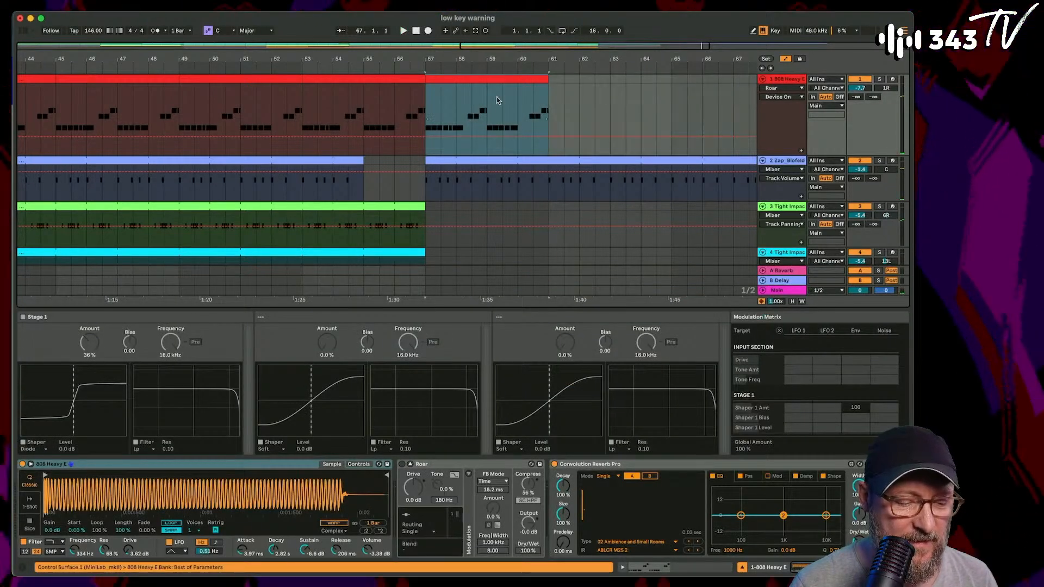
- Turn on looping for the 808 Heavy clip that starts at bar 57 and extend it to about bar 68.3
click(489, 80)
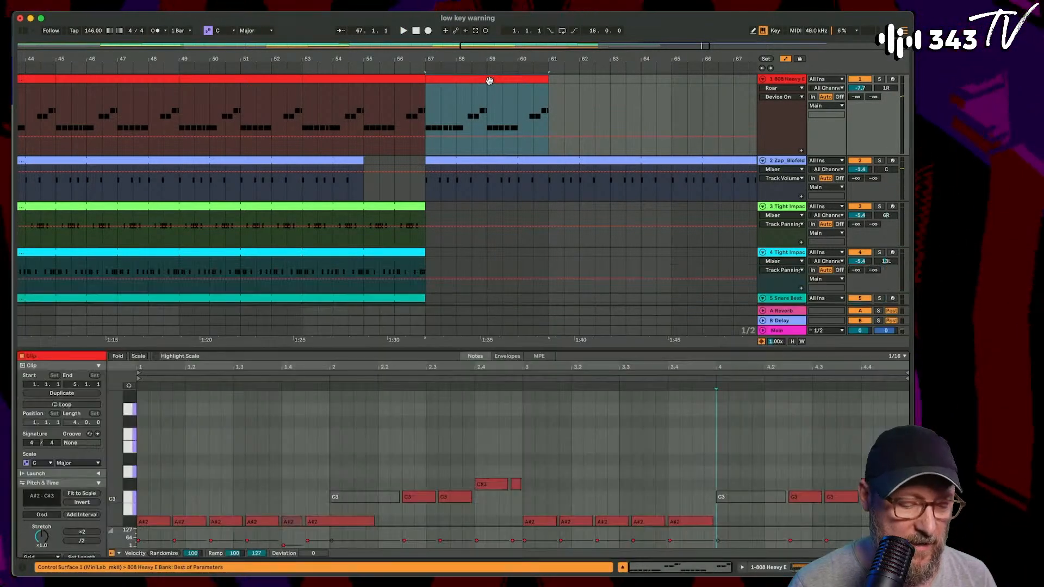
click(66, 406)
drag(547, 79, 779, 86)
- Play the arrangement from bar 53 and examine which drum and glitch clips continue past bar 57
drag(379, 59, 381, 56)
click(395, 112)
key(space)
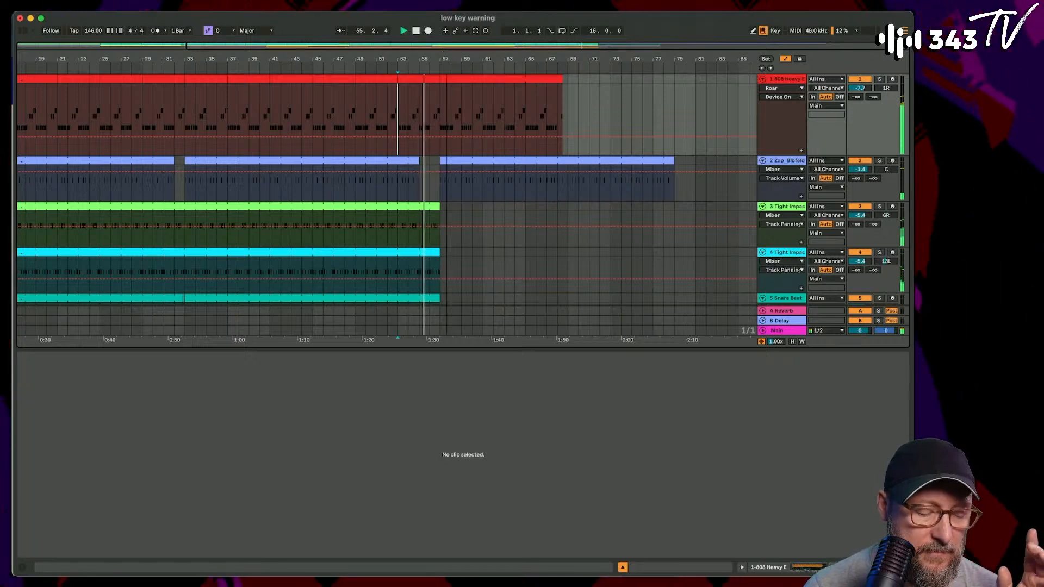
drag(449, 61, 447, 65)
scroll(456, 150, down, 3)
scroll(455, 150, down, 2)
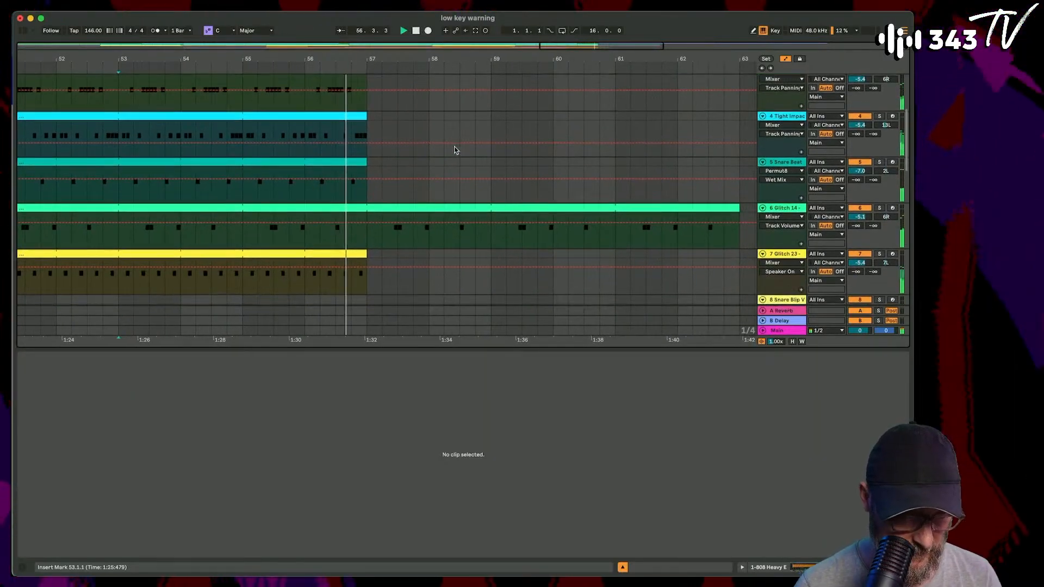
scroll(356, 219, down, 2)
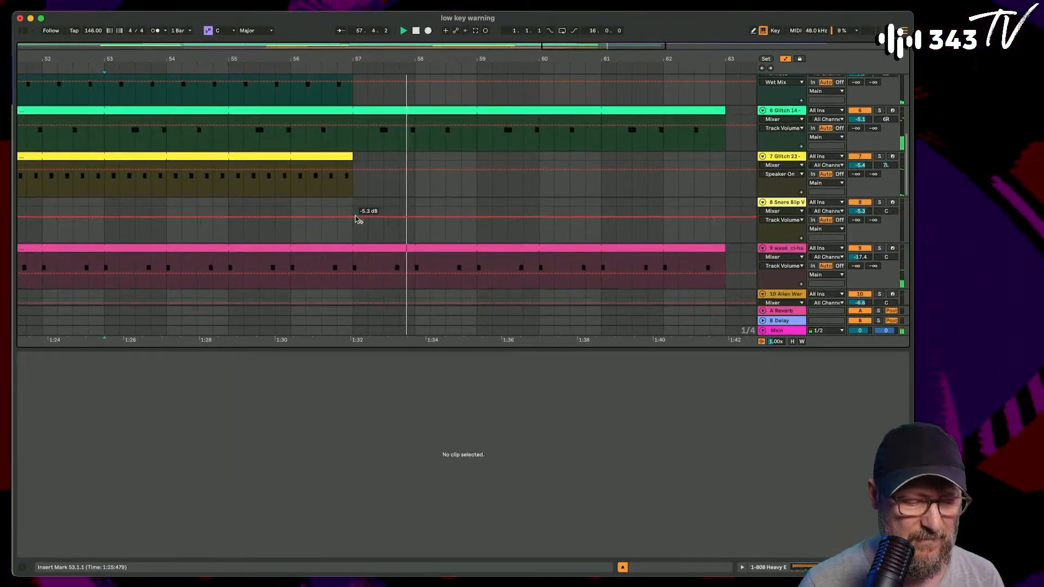
- Extend the looped Snare Beat clip and the Glitch 14 clip to about bar 81
scroll(356, 220, up, 4)
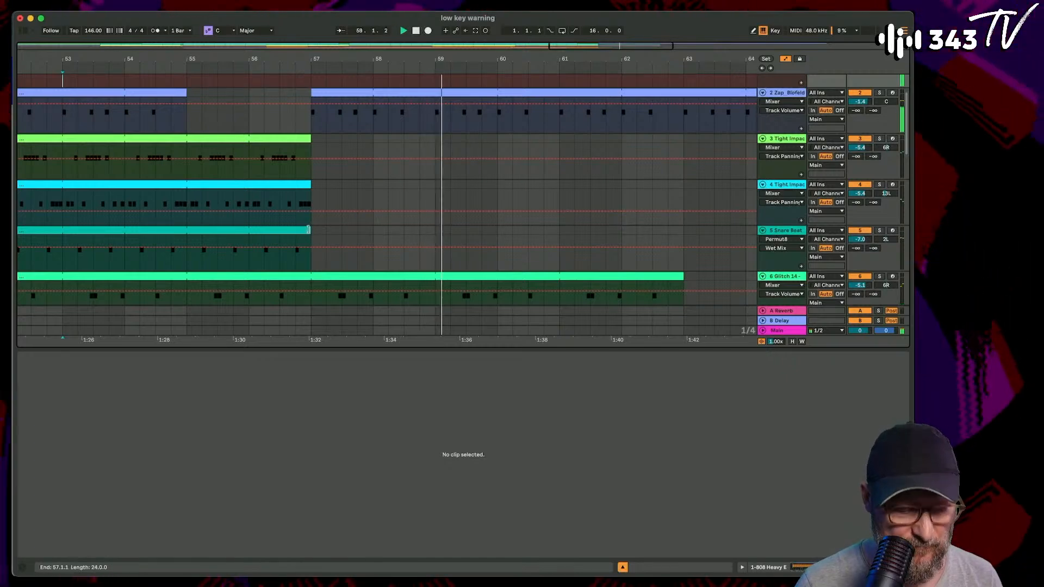
drag(309, 230, 726, 242)
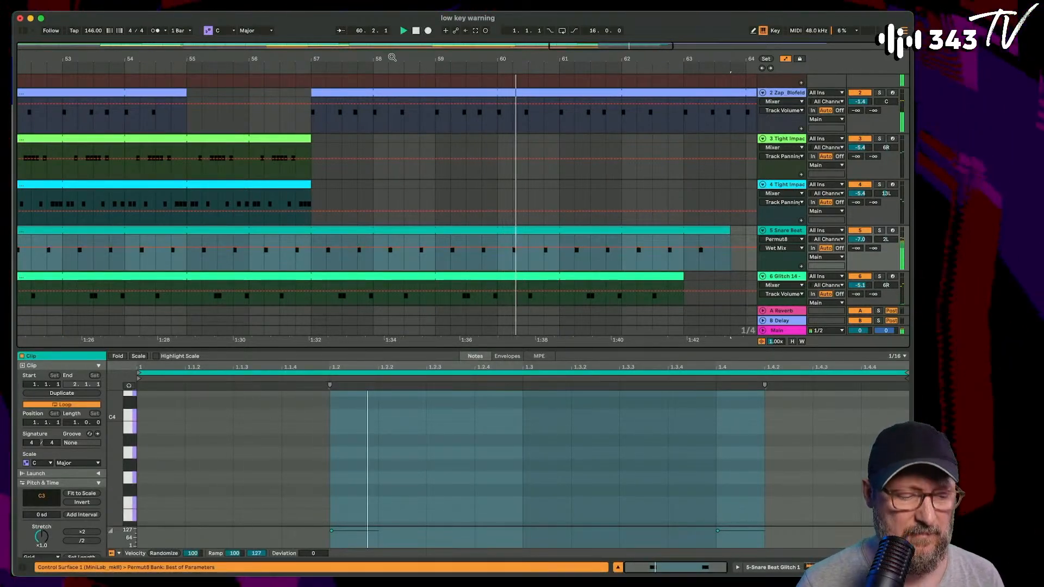
drag(395, 61, 304, 30)
drag(385, 231, 669, 231)
scroll(470, 208, down, 2)
drag(362, 240, 662, 223)
click(525, 212)
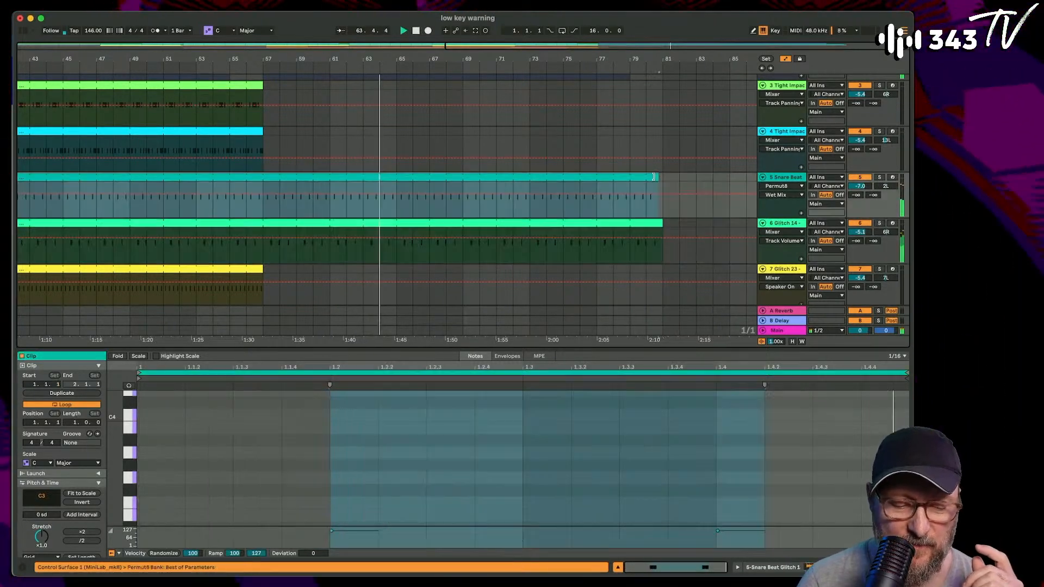
scroll(524, 213, down, 2)
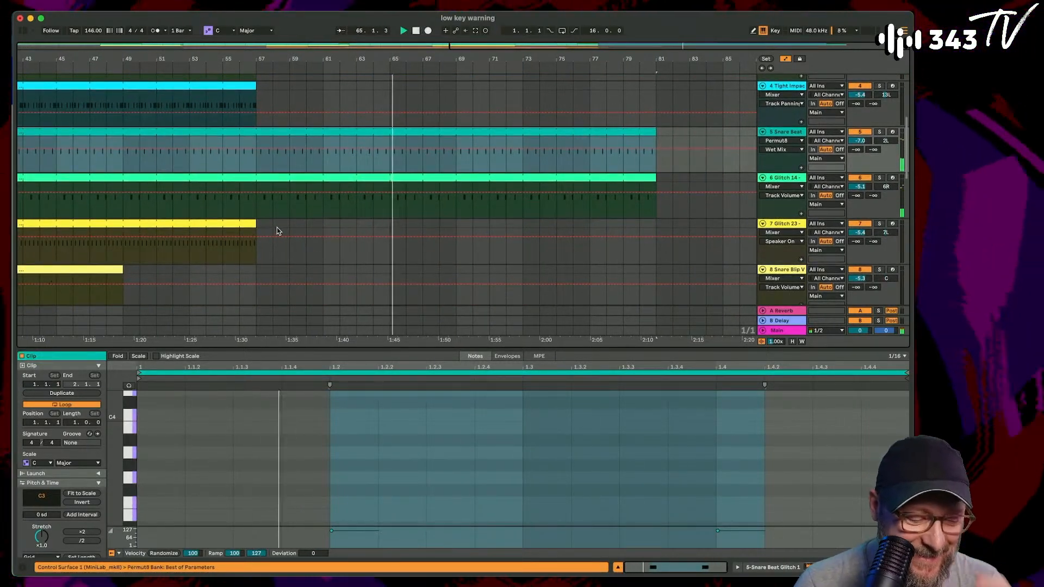
- Play the arrangement from about bar 48 and arm the Banshee's Wail track to try out its sound over the beat
click(109, 209)
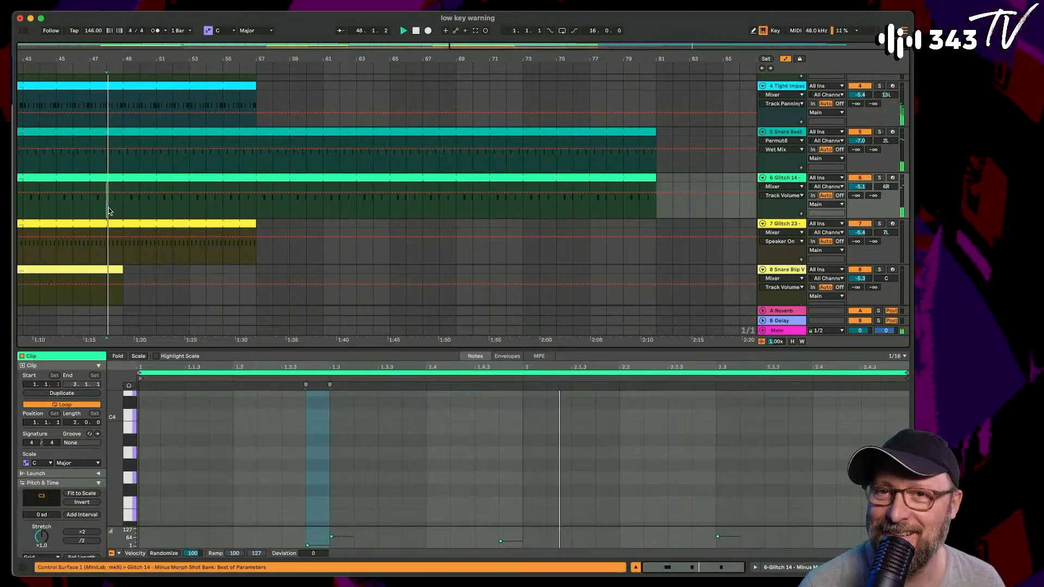
scroll(107, 206, down, 4)
scroll(108, 209, left, 2)
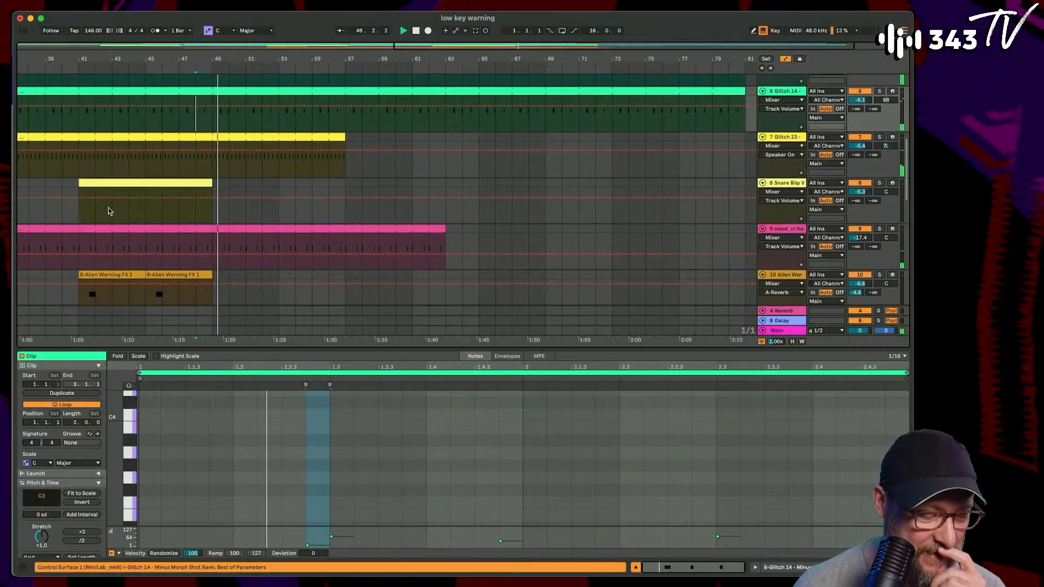
drag(239, 59, 447, 32)
scroll(491, 169, down, 4)
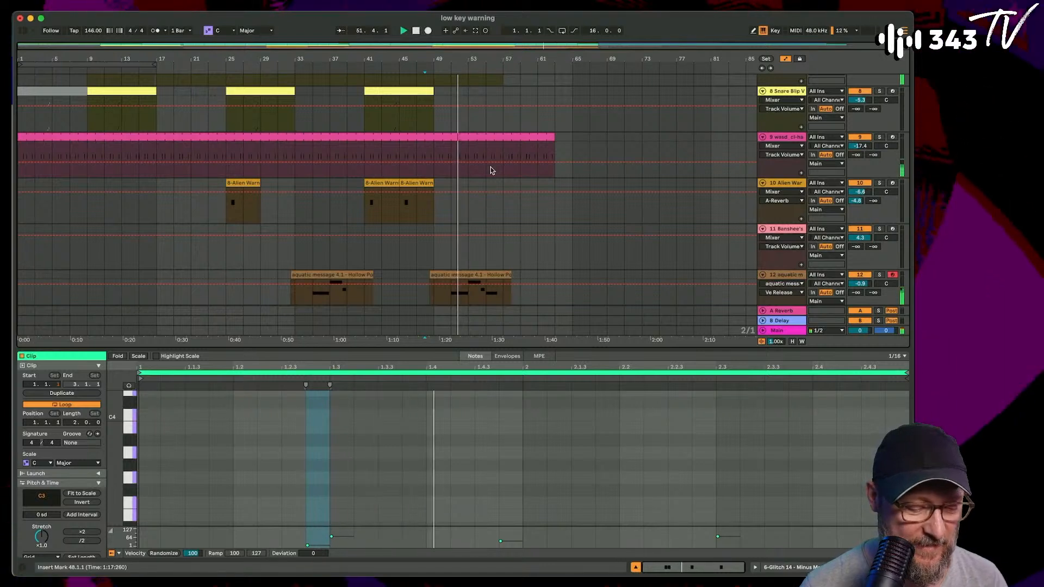
click(893, 229)
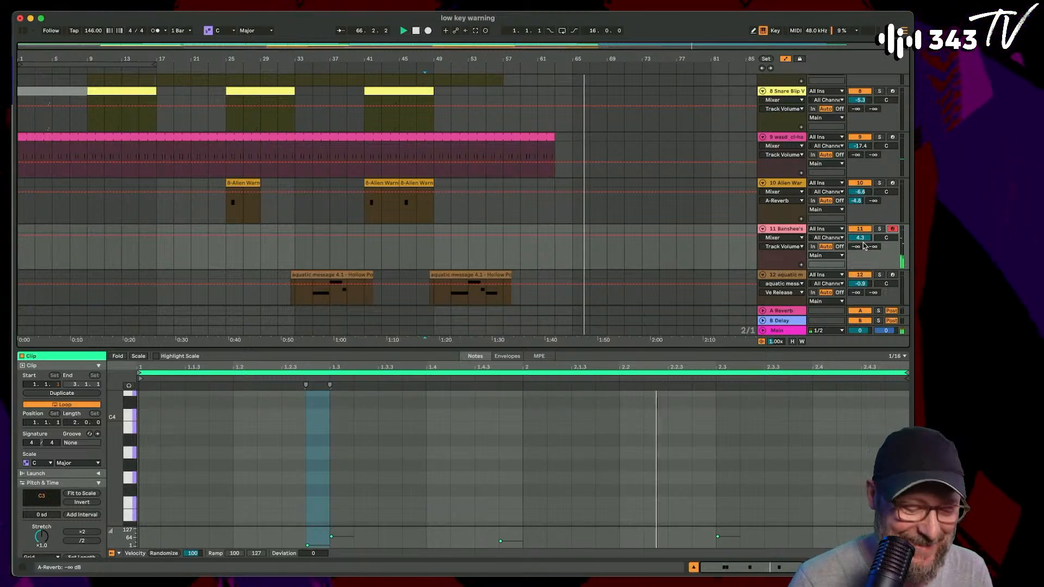
click(399, 254)
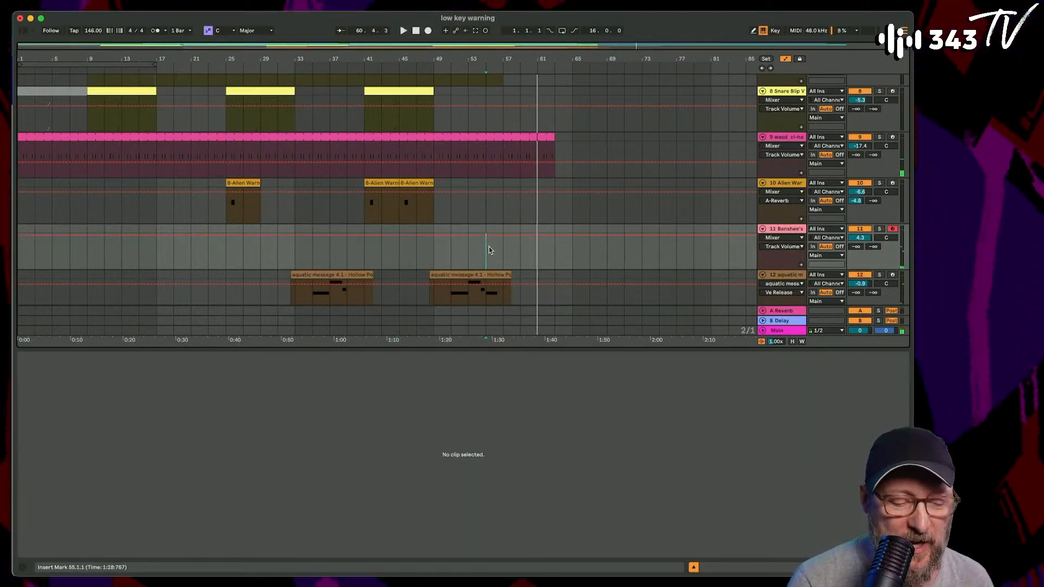
- Play from bar 55 and record two short takes on the Banshee's Wail track, around bars 56 to 60 and 62 to 65
click(489, 246)
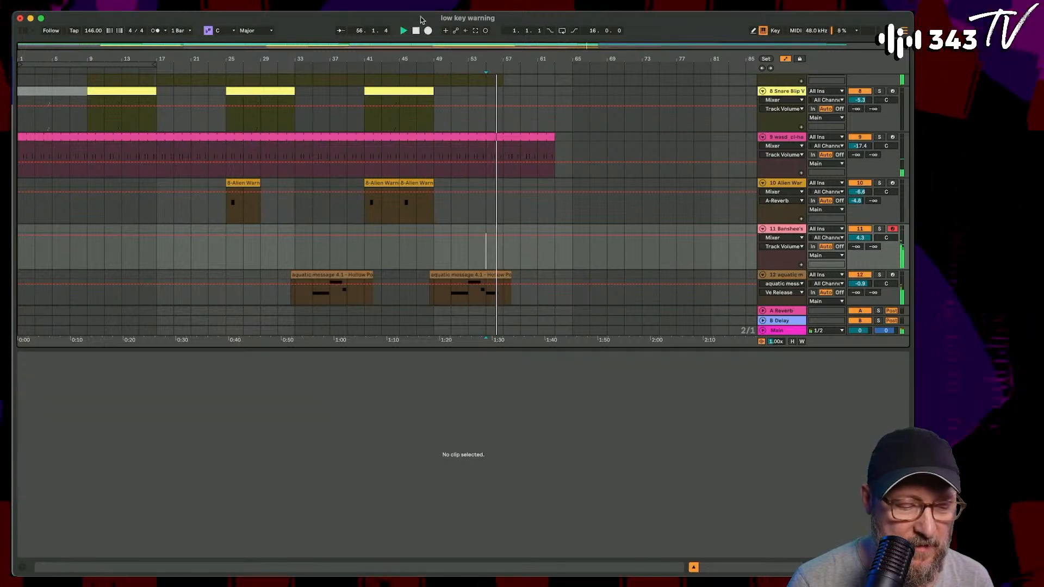
click(428, 30)
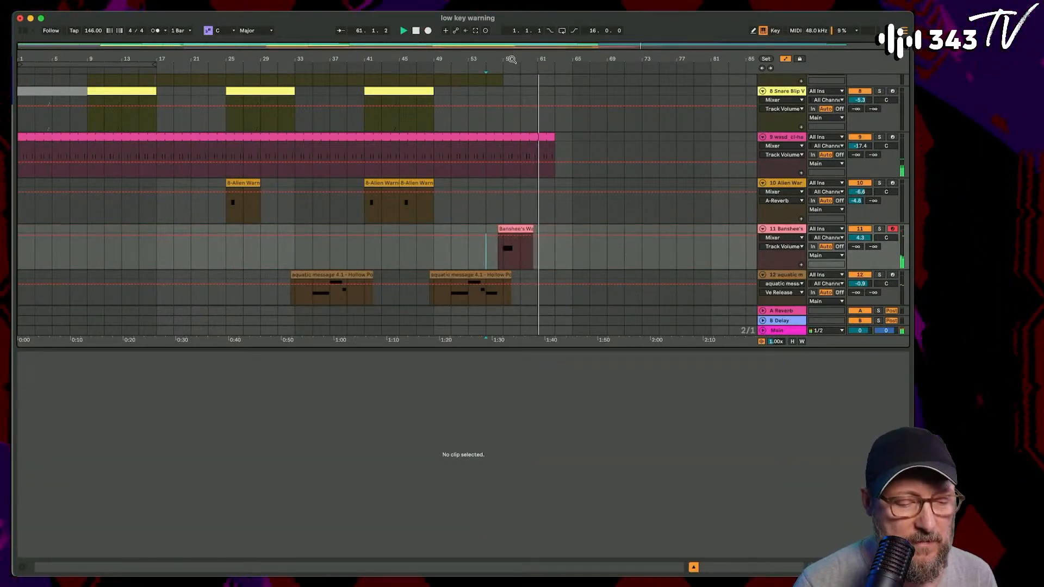
drag(517, 52, 441, 53)
click(428, 31)
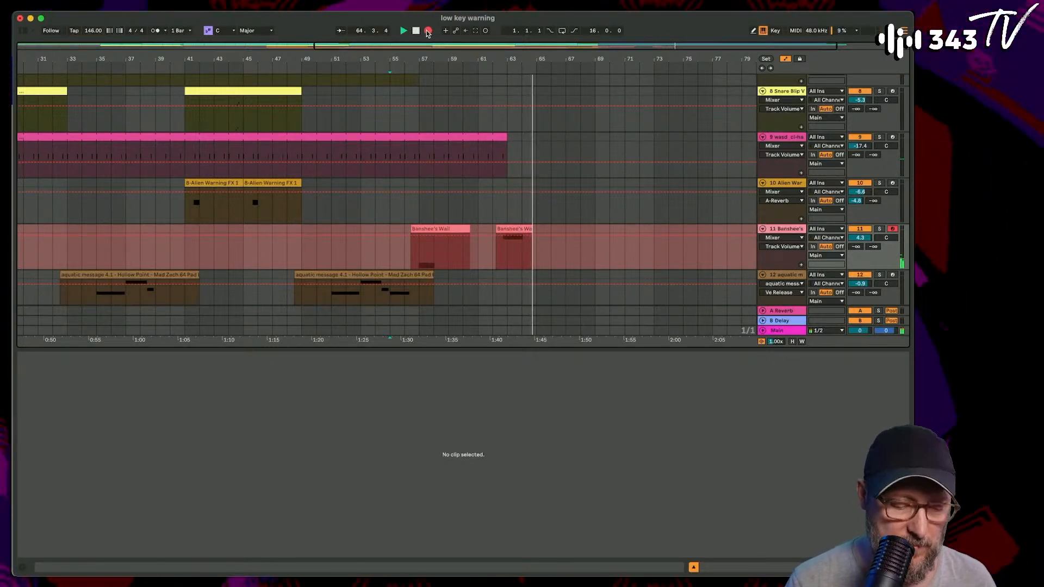
click(428, 31)
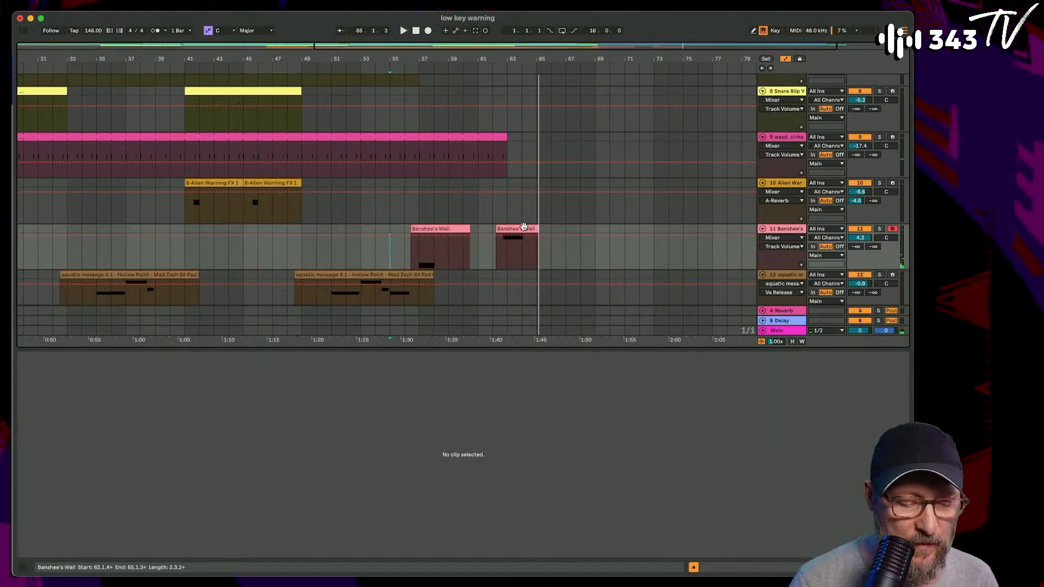
- Adjust the velocities of the D3 note in the second Banshee's Wail clip and the A2 note in the first
click(523, 228)
click(372, 457)
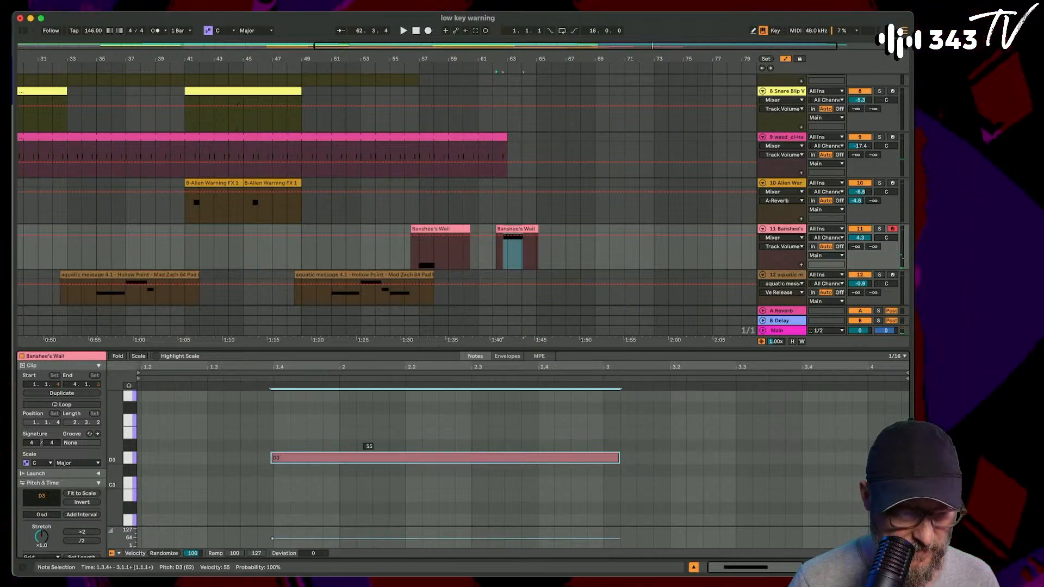
drag(372, 457, 372, 417)
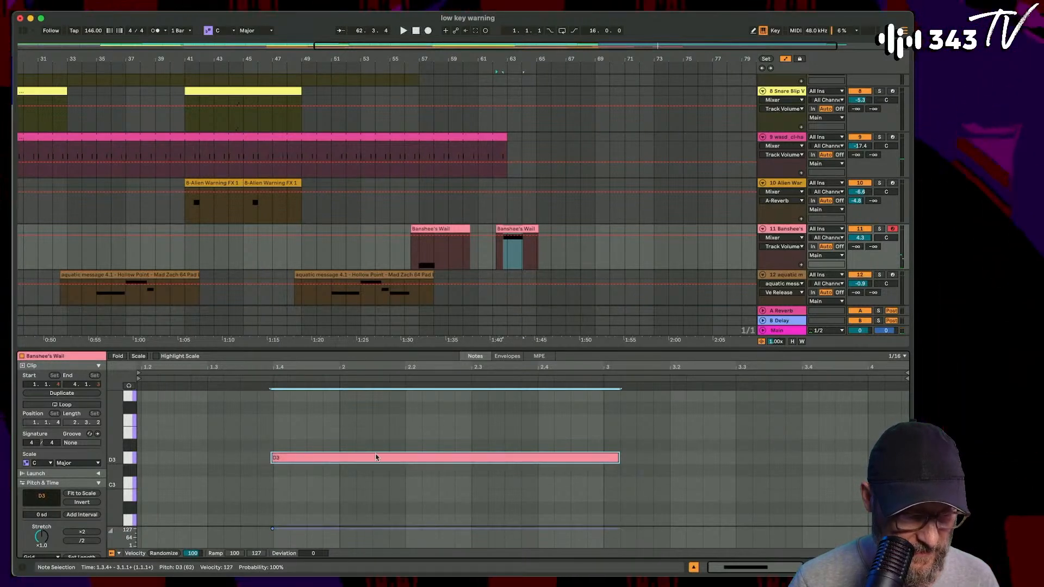
click(434, 250)
click(310, 457)
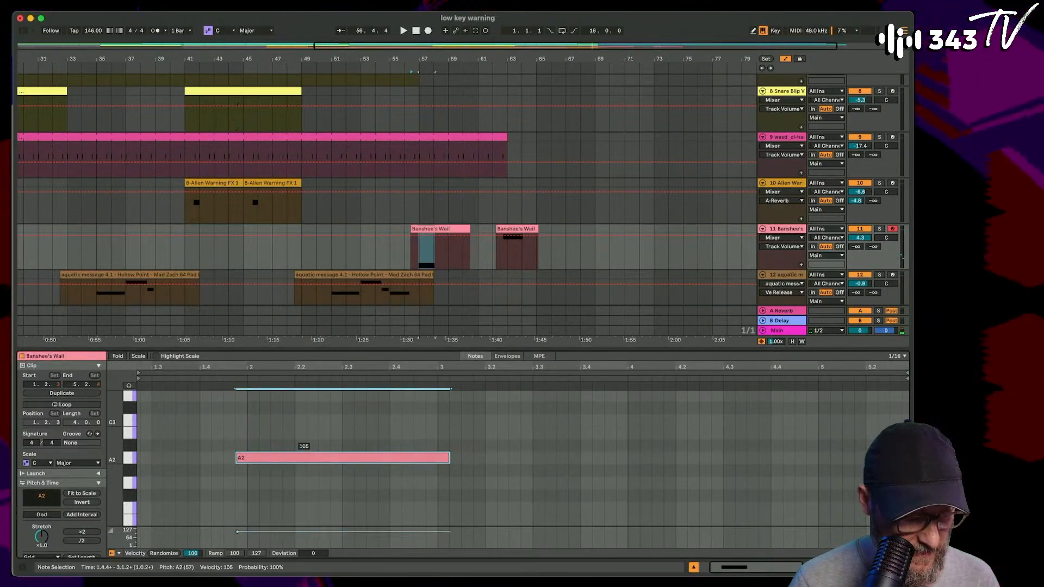
drag(310, 457, 309, 473)
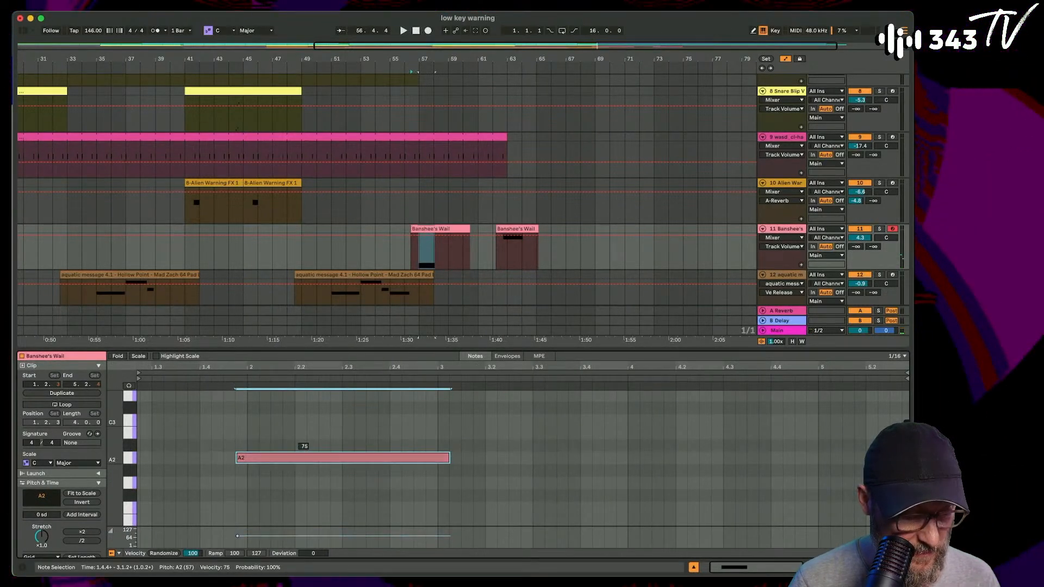
click(511, 228)
drag(369, 452, 369, 464)
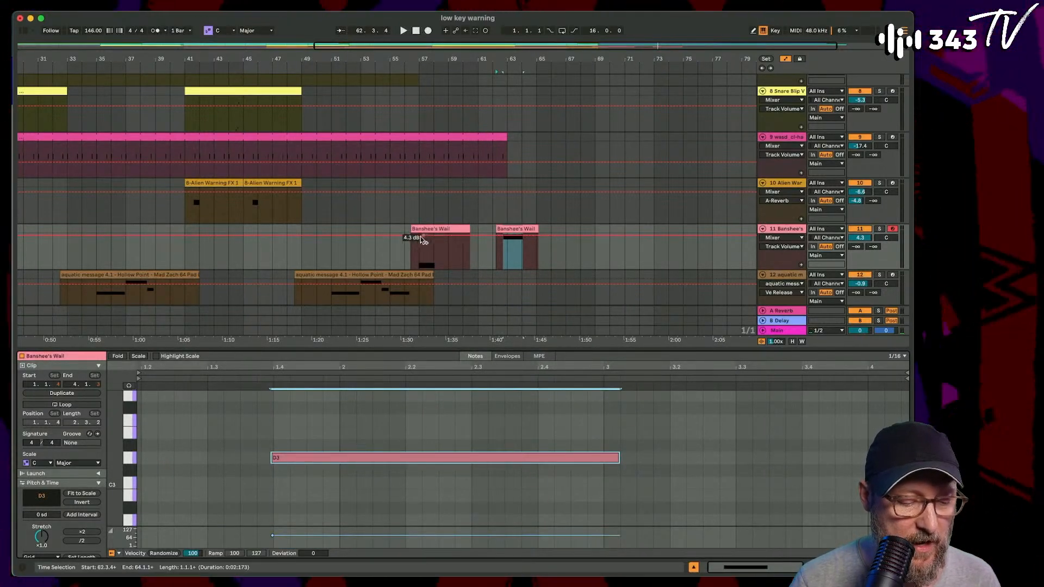
- Move the first Banshee's Wail clip slightly earlier to start at about 56.2.1, and check its timing by playing from about 55.2
click(412, 260)
key(space)
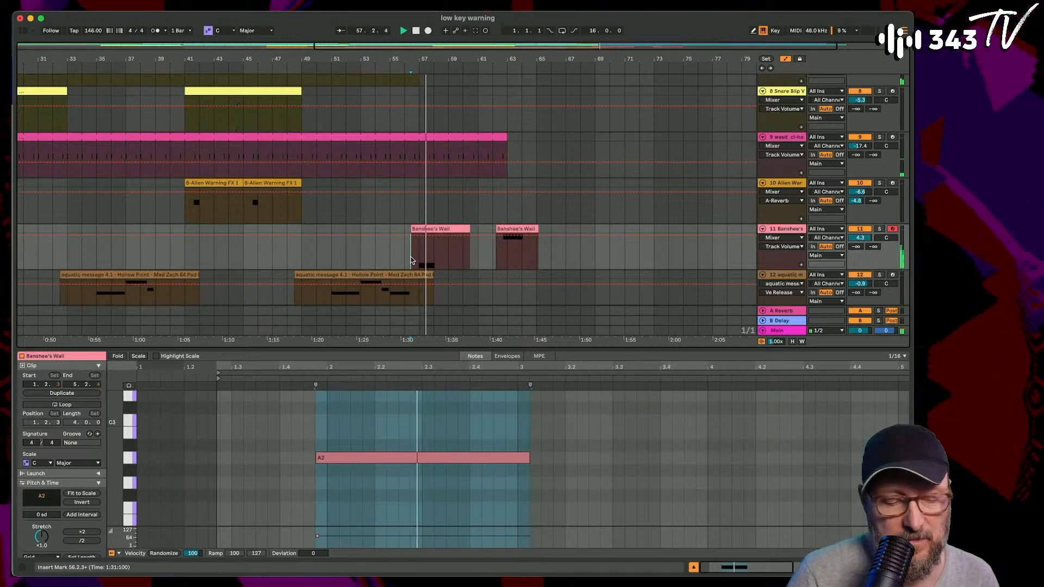
drag(418, 59, 418, 103)
key(space)
scroll(462, 249, left, 1)
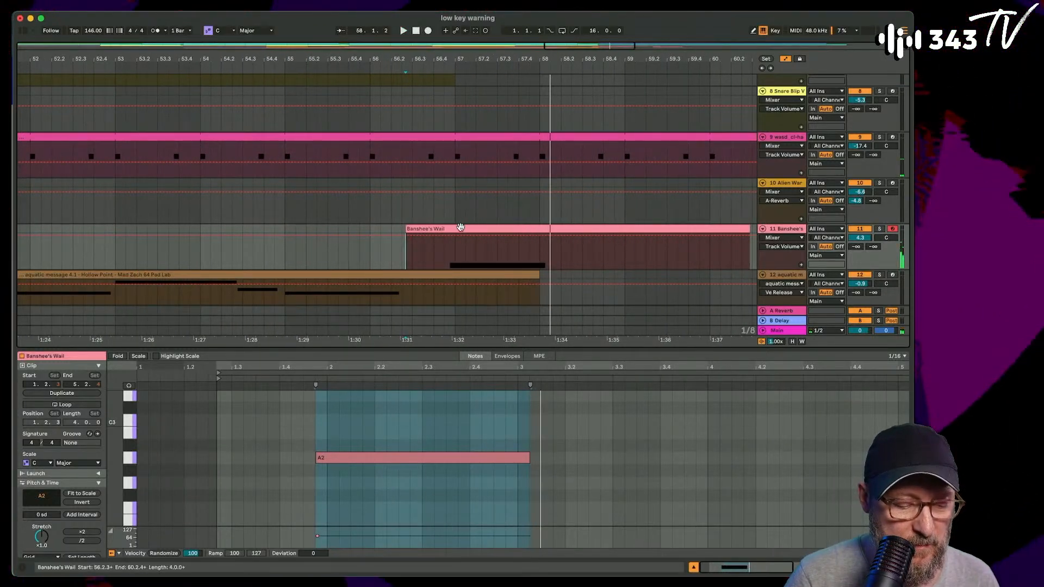
drag(461, 228, 447, 232)
click(306, 249)
key(space)
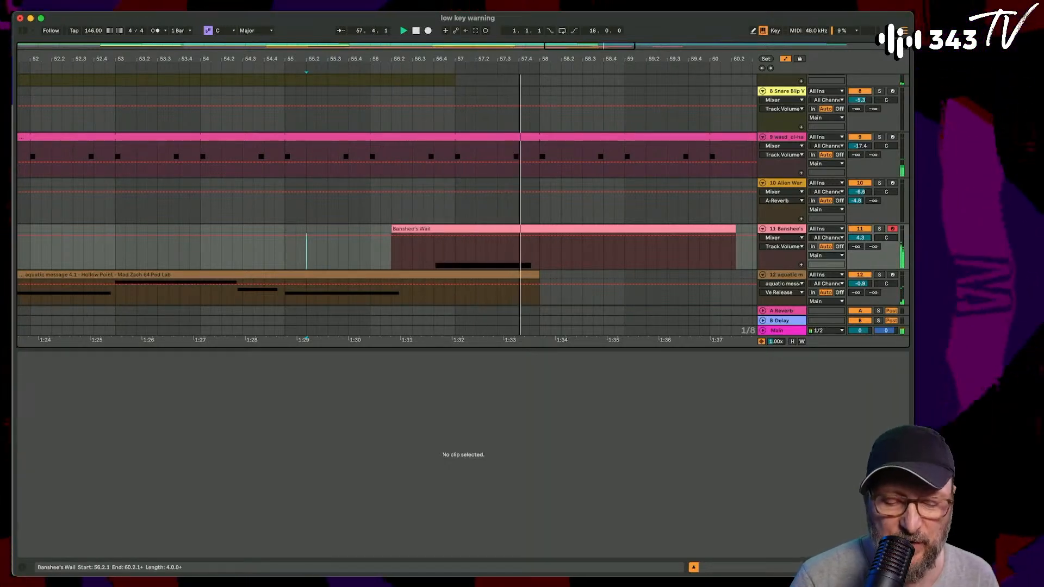
- Set the velocity of the first Banshee's Wail clip's A2 note to 98 and the second clip's D3 note to 101, and play from 61.3
double_click(462, 231)
click(331, 457)
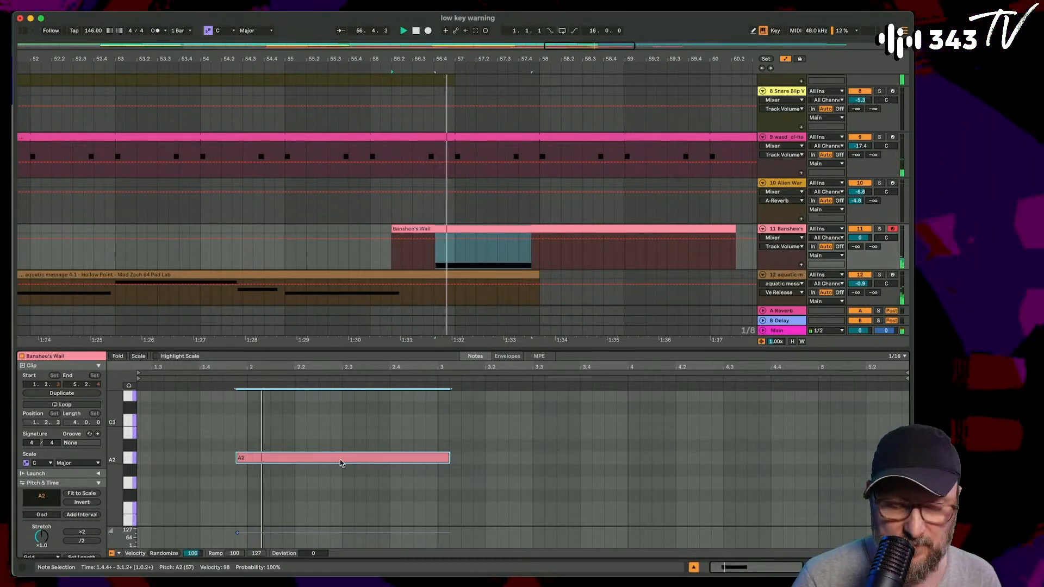
scroll(545, 207, right, 10)
scroll(545, 207, down, 3)
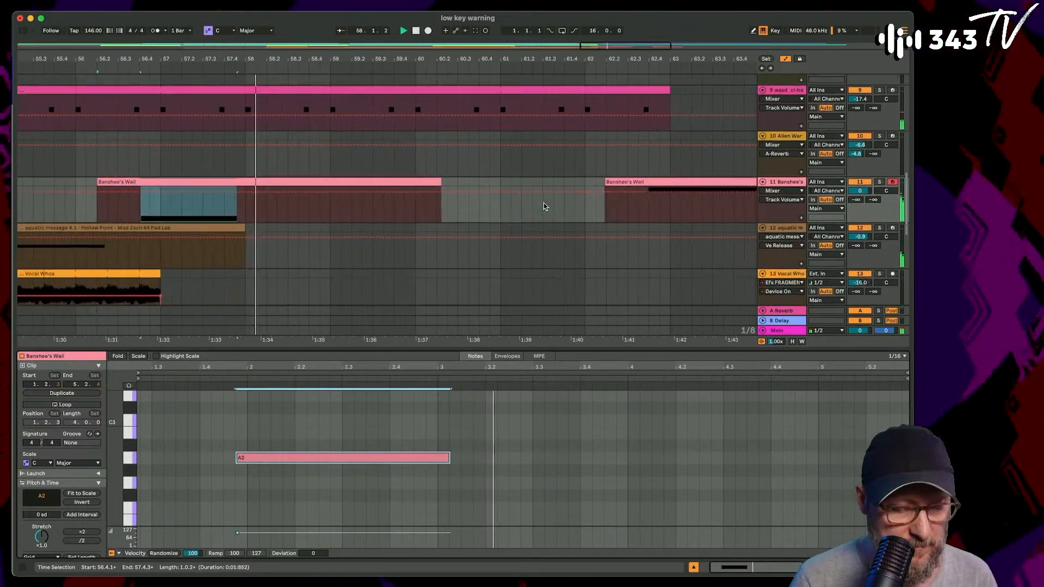
click(566, 130)
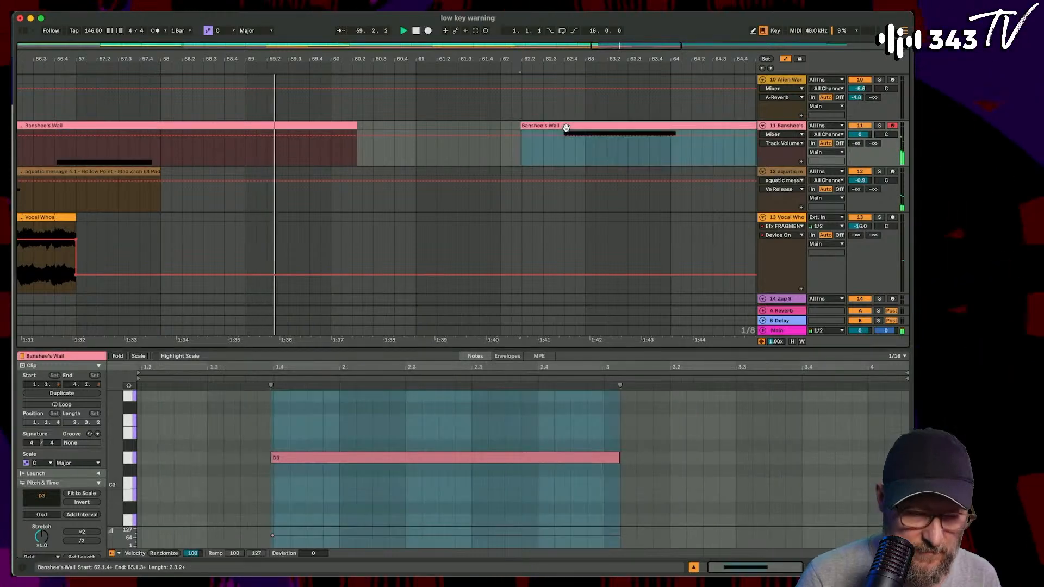
click(394, 458)
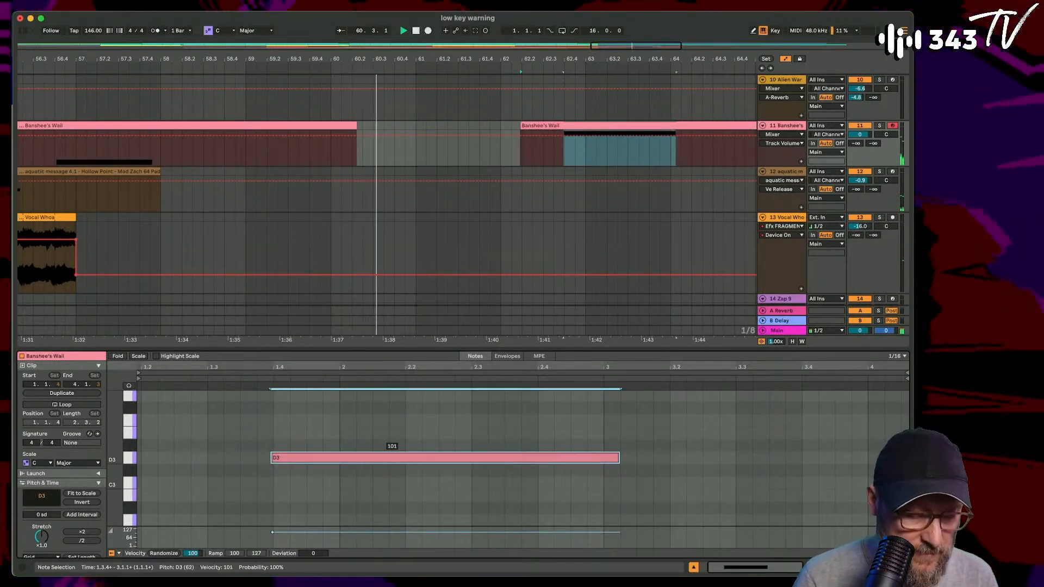
click(455, 157)
- Copy the Tight Impacts clips on tracks 3 and 4 that end at bar 57 and paste them at bar 65
scroll(424, 149, down, 6)
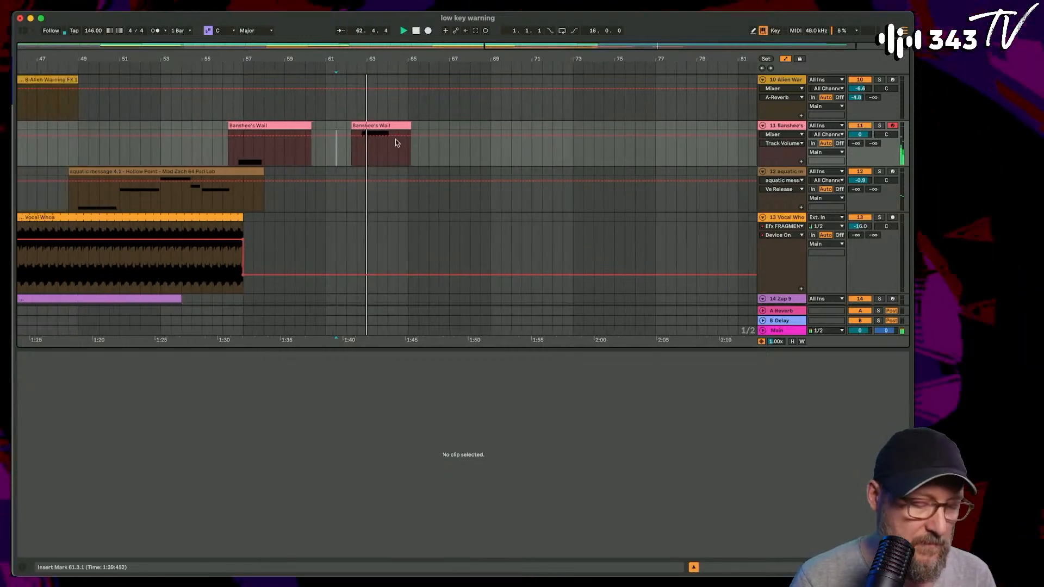
scroll(396, 140, up, 10)
scroll(395, 139, down, 1)
click(205, 116)
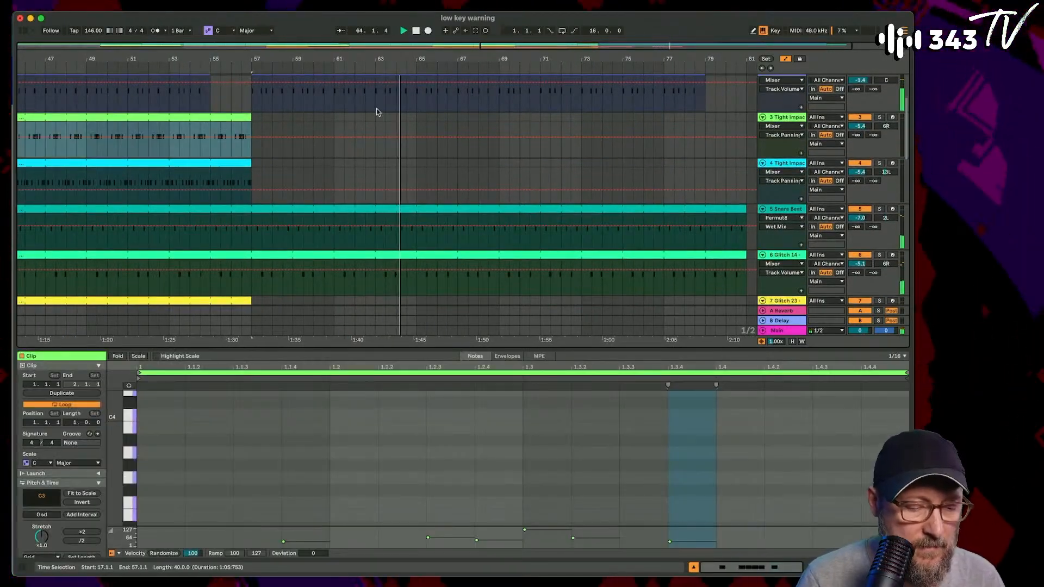
click(417, 116)
key(super+v)
click(221, 162)
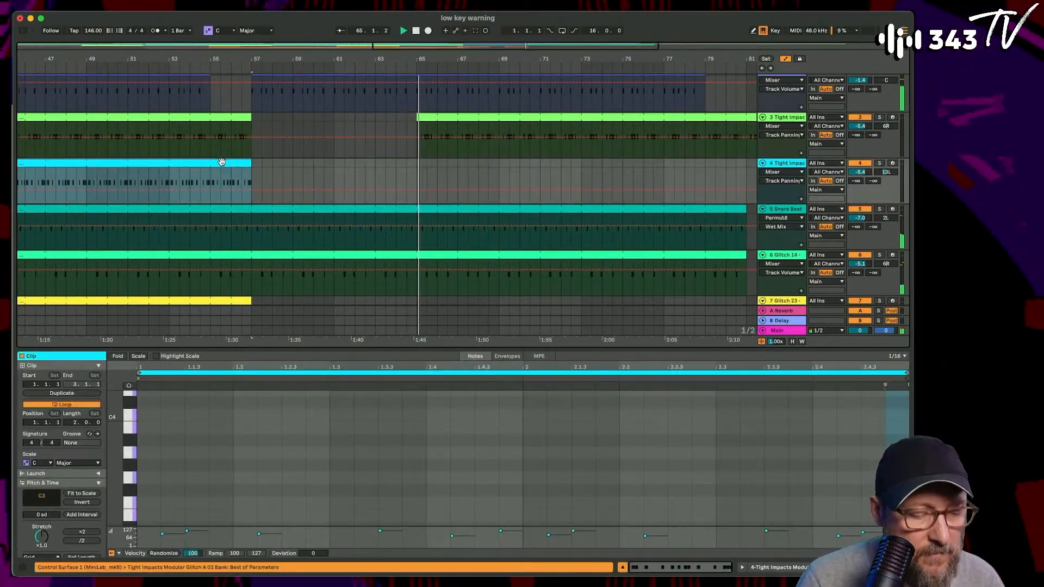
click(423, 166)
key(super+v)
scroll(421, 166, down, 3)
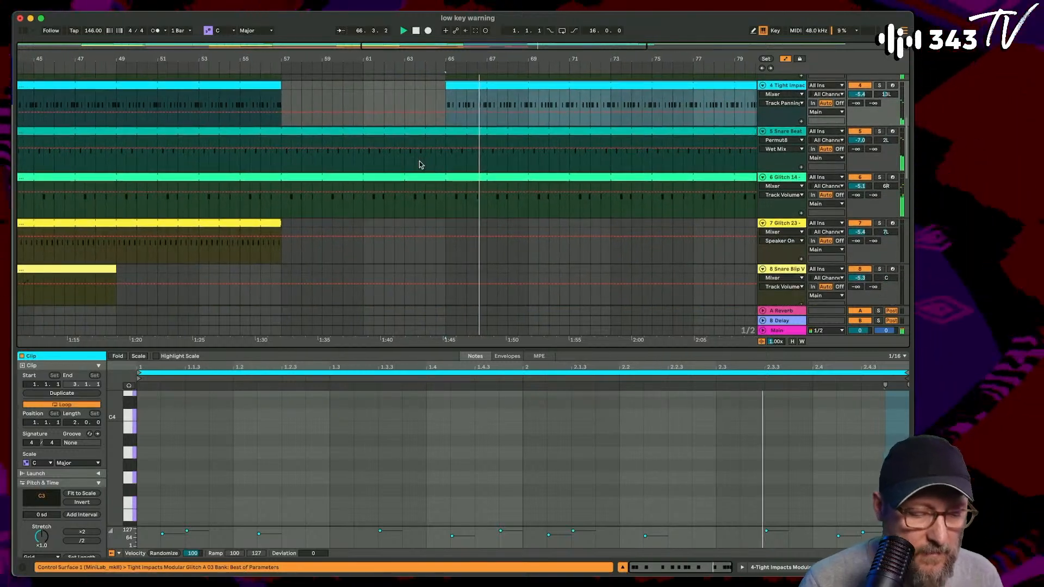
- Copy the three Snare Blip Verb clips between bars 9 and 49 and place the copies from bar 57
scroll(419, 163, down, 3)
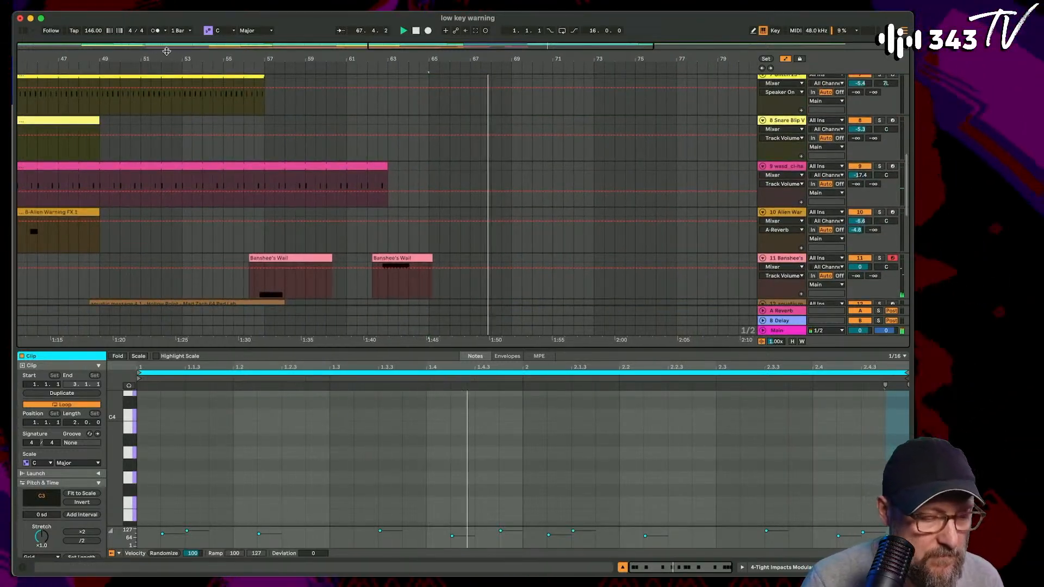
drag(166, 51, 356, 54)
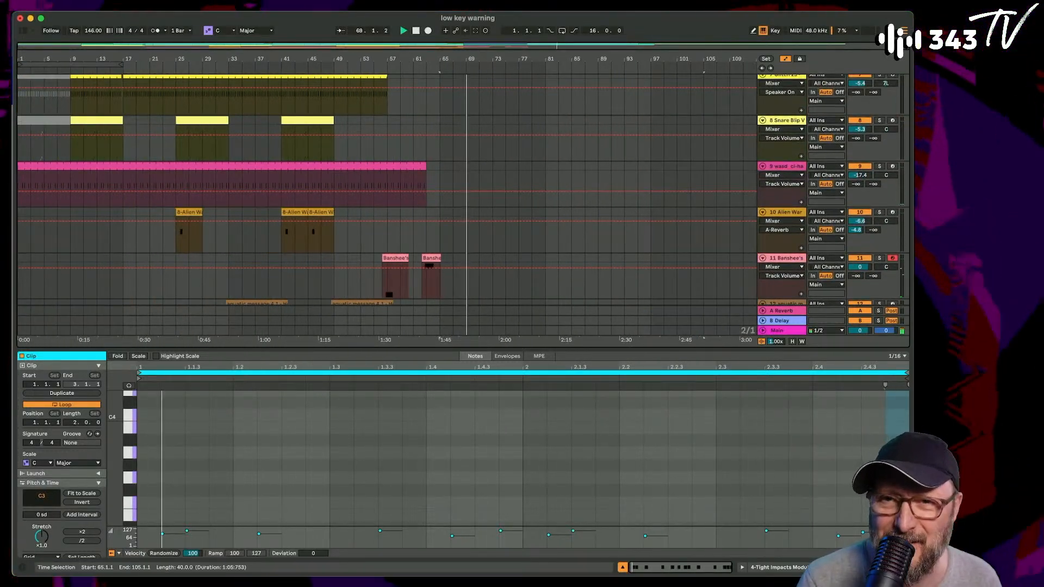
click(96, 123)
key(space)
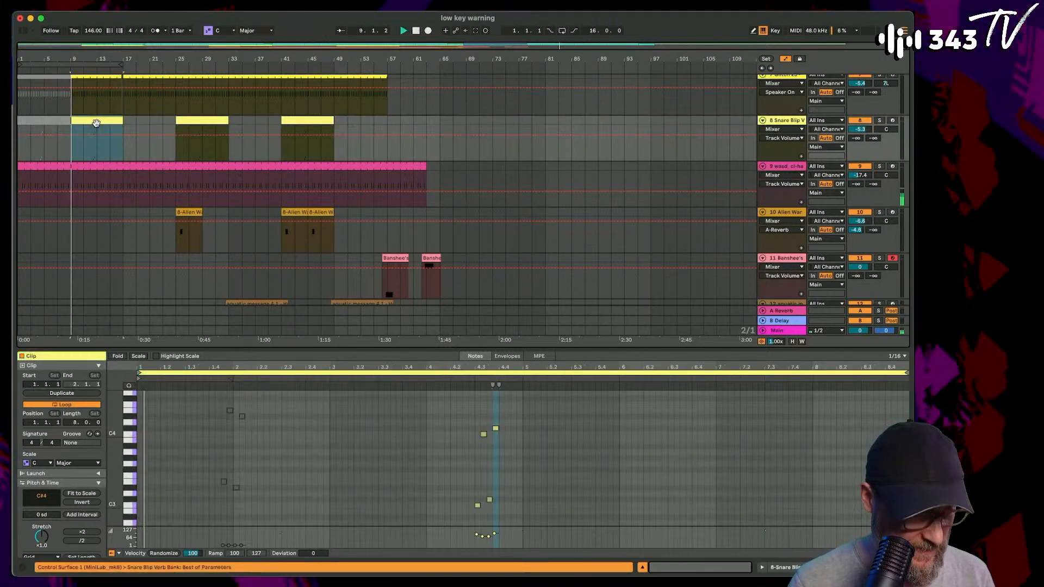
shift+click(307, 120)
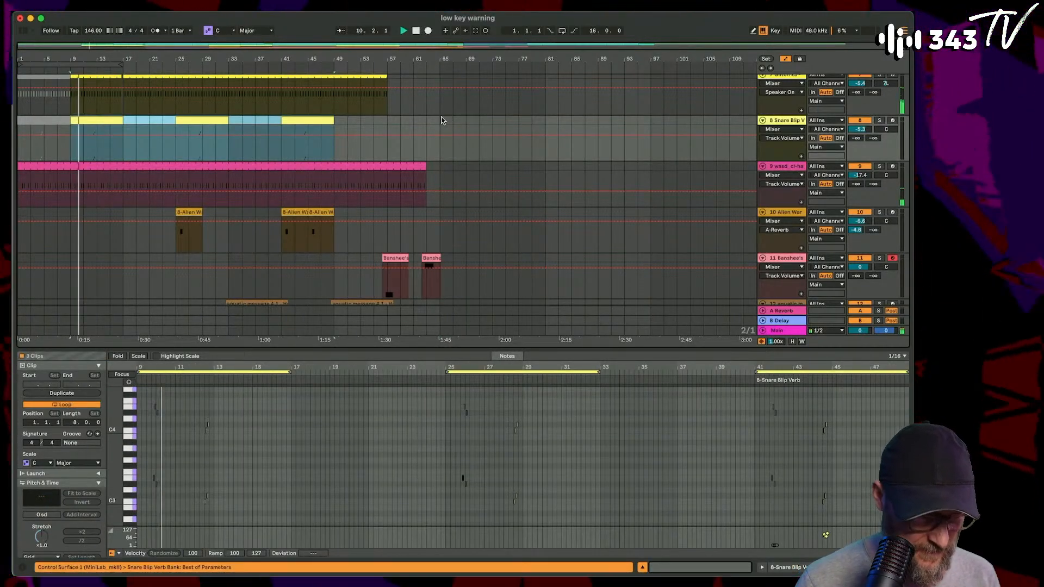
shift+click(389, 121)
key(super+d)
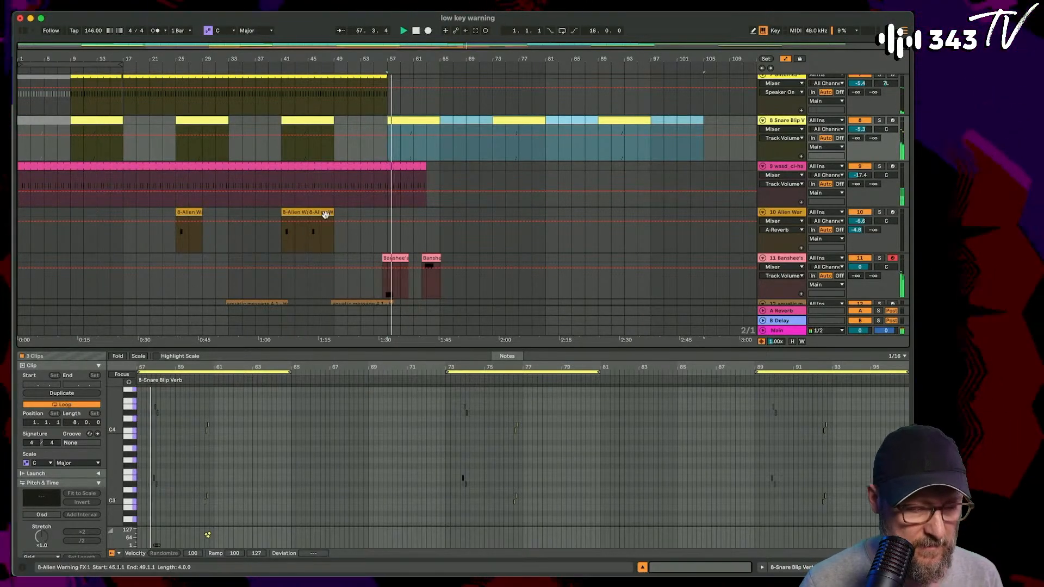
drag(17, 215, 351, 219)
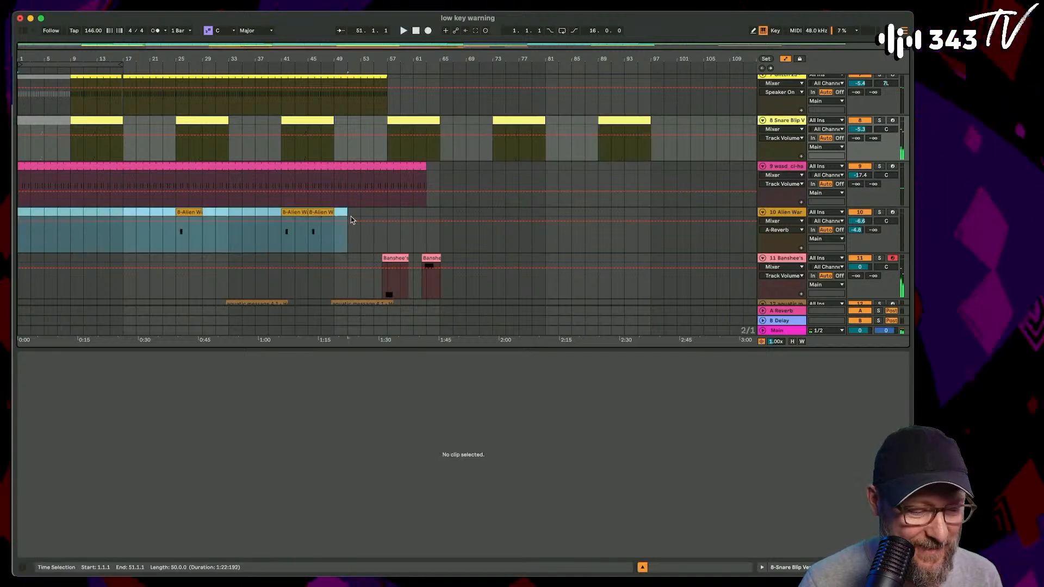
key(super+d)
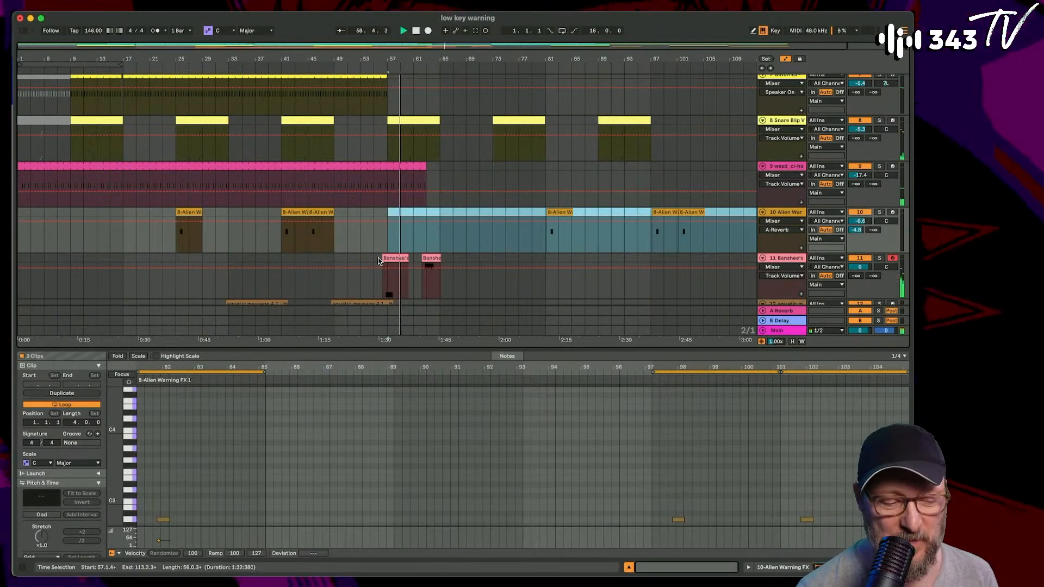
key(super+z)
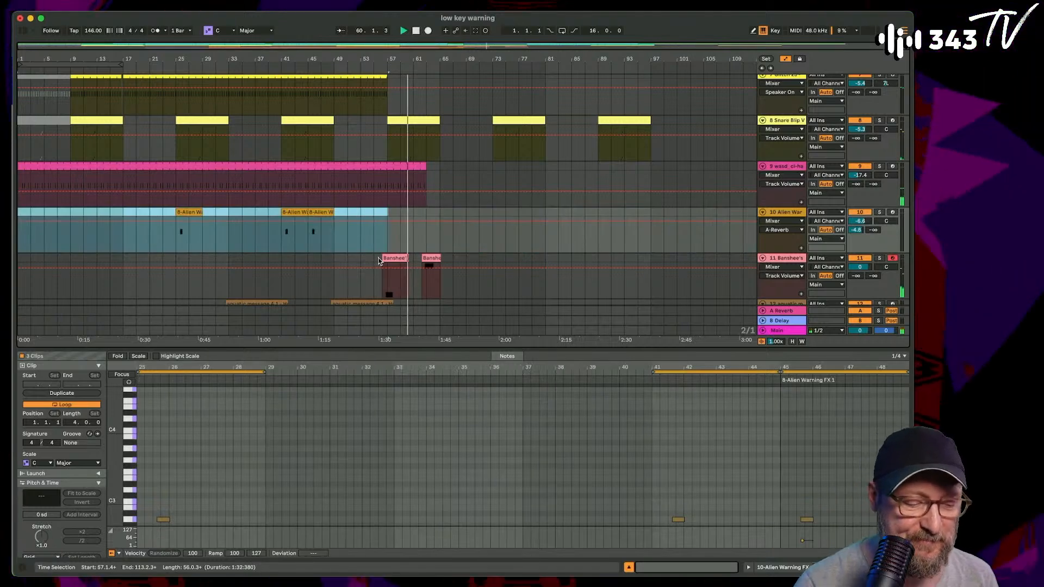
- Copy the Alien Warning clip at bars 25 to 29 and paste it at bar 65 on the same track
scroll(446, 222, down, 2)
click(446, 202)
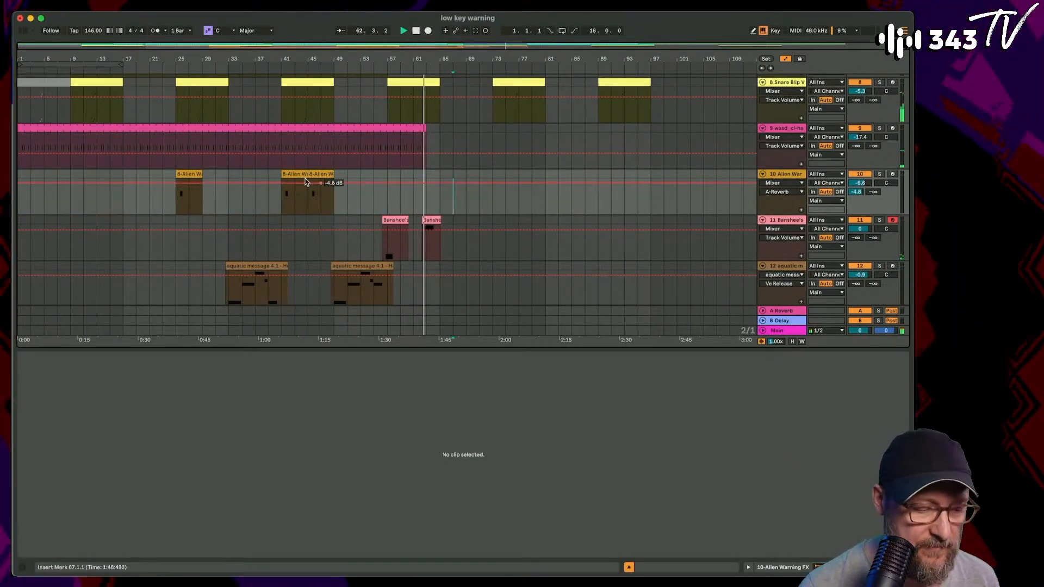
click(192, 174)
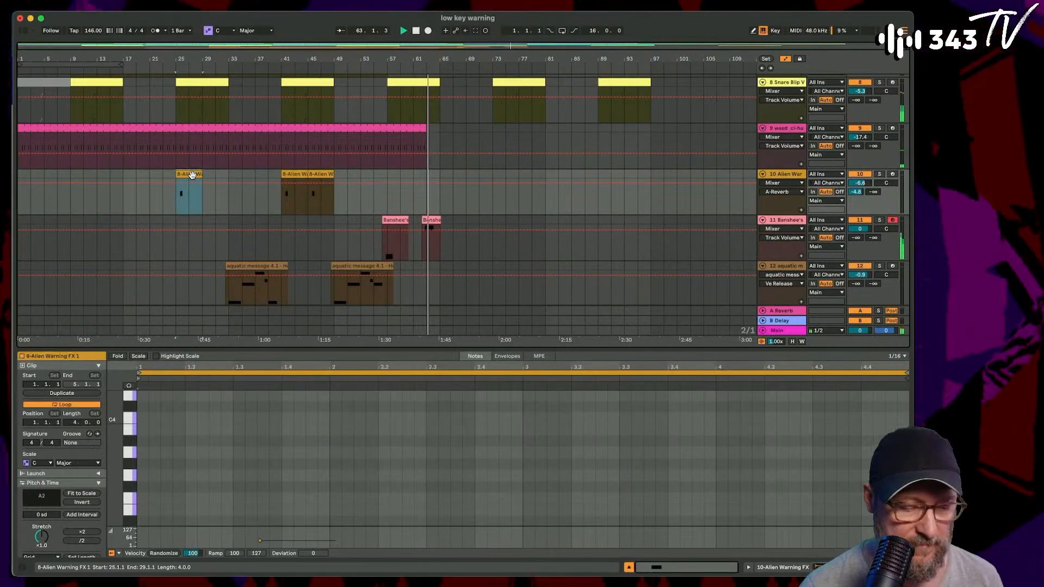
click(444, 177)
key(super+v)
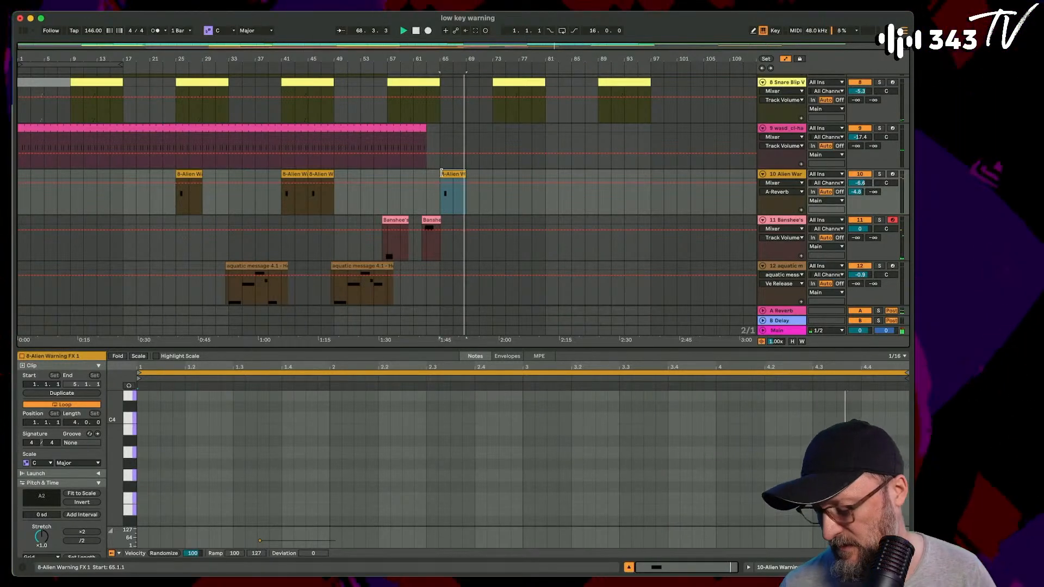
- Extend the 808 Heavy clip on track 1 to about bar 100.3 and the last Zap_Blofeld clip on track 2 to bar 101
scroll(451, 163, up, 10)
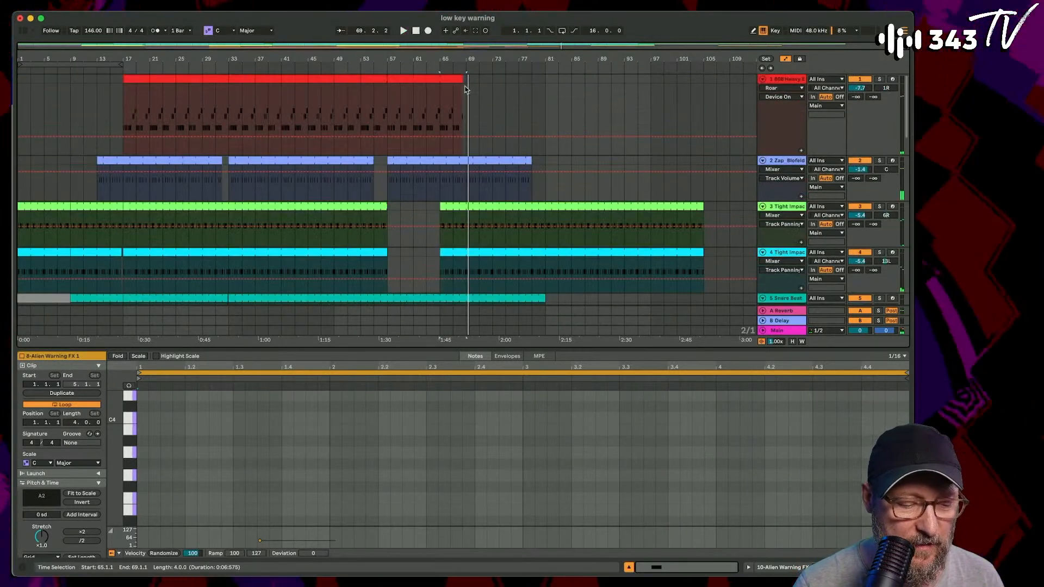
drag(460, 79, 674, 104)
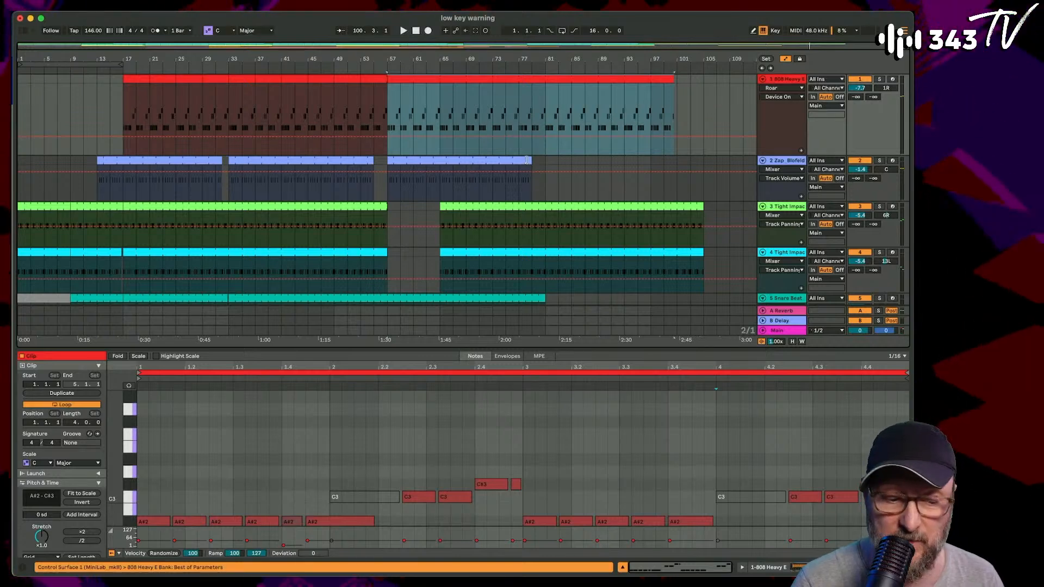
drag(527, 160, 675, 160)
- Play the arrangement from bar 57 and extend the closed-hat clip on track 9 to about bar 70.3
scroll(231, 227, down, 5)
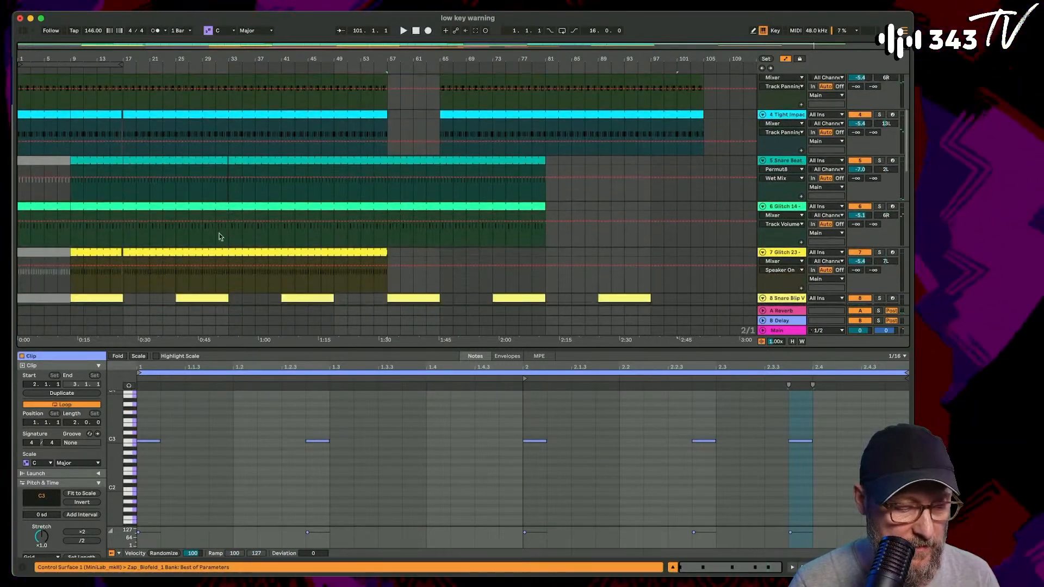
scroll(219, 236, down, 5)
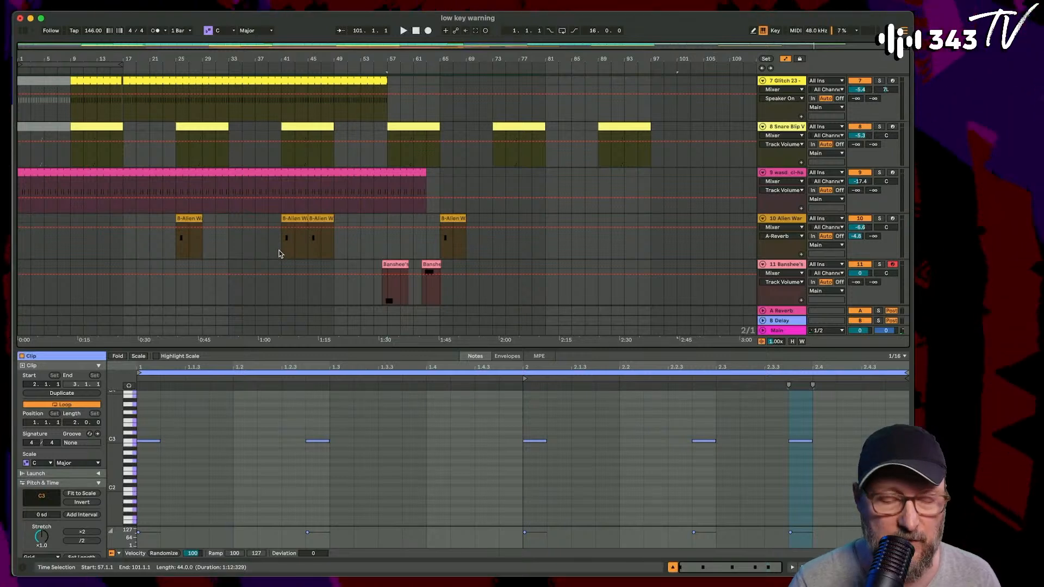
key(space)
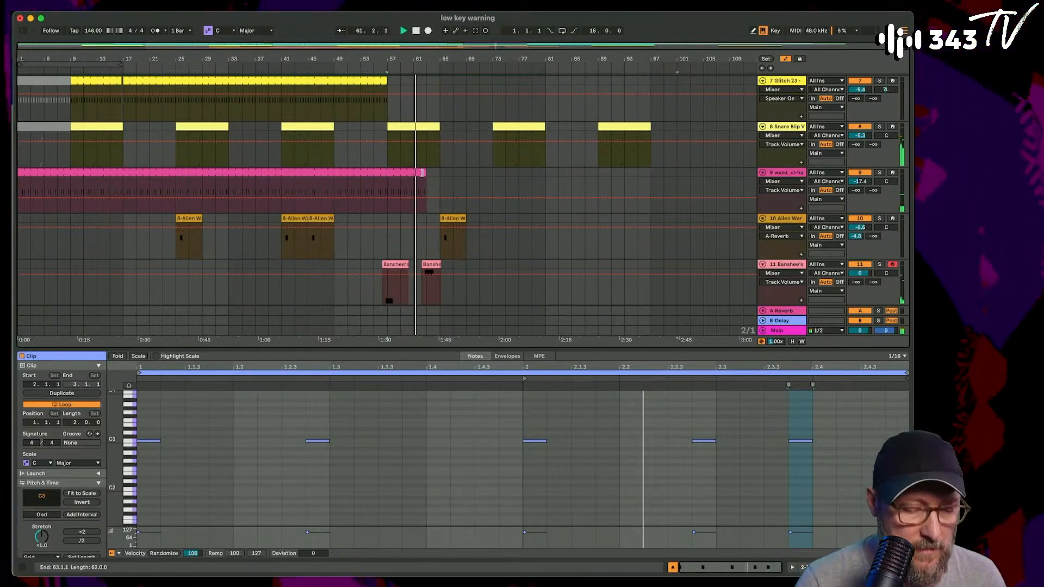
drag(426, 192, 478, 197)
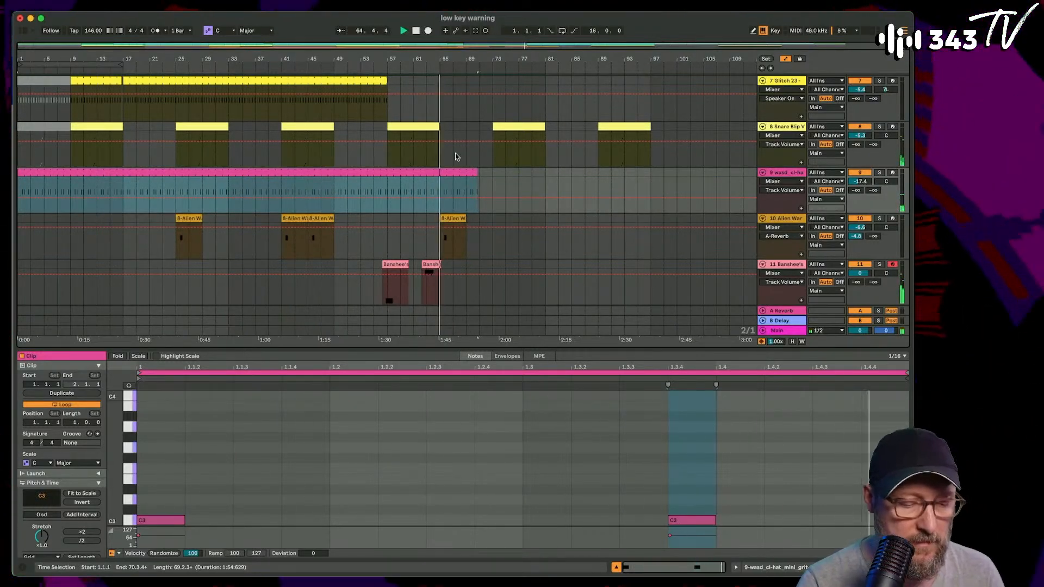
- Copy the Glitch 23 clip spanning bars 17 to 57, paste it at bar 69, and trim the copy's start to bar 73
scroll(458, 152, up, 2)
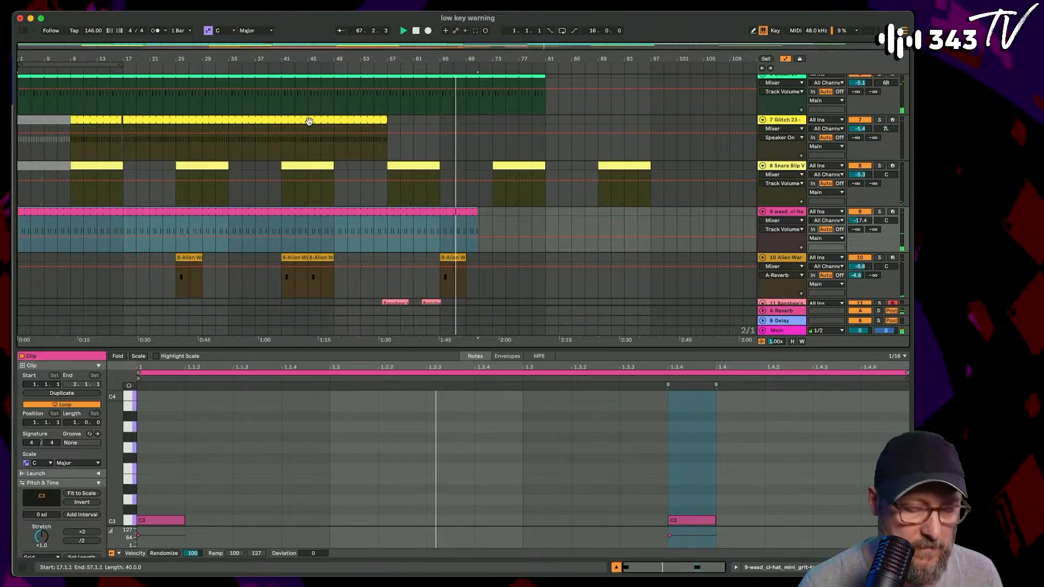
click(314, 121)
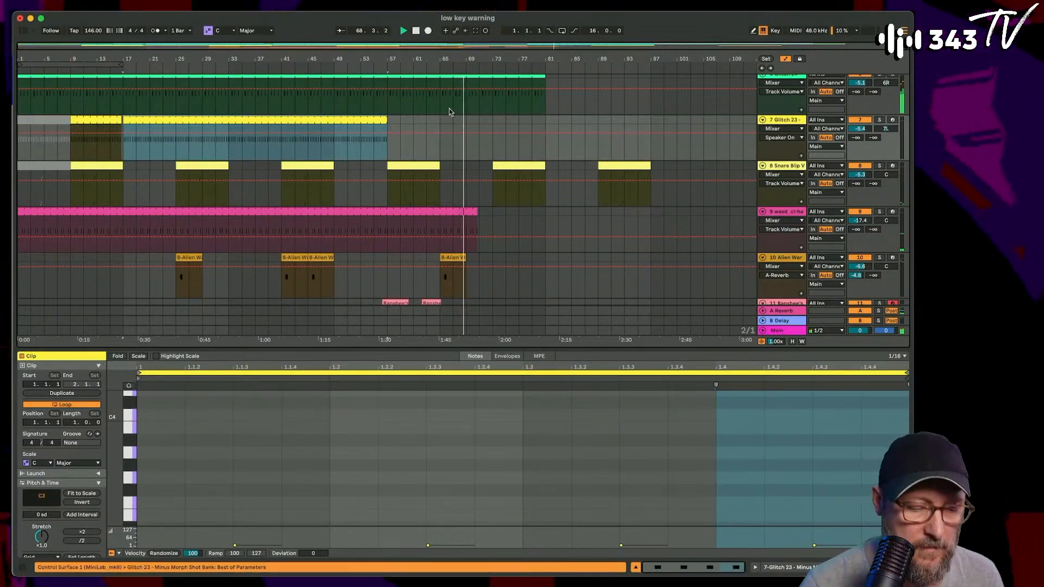
click(466, 120)
key(super+v)
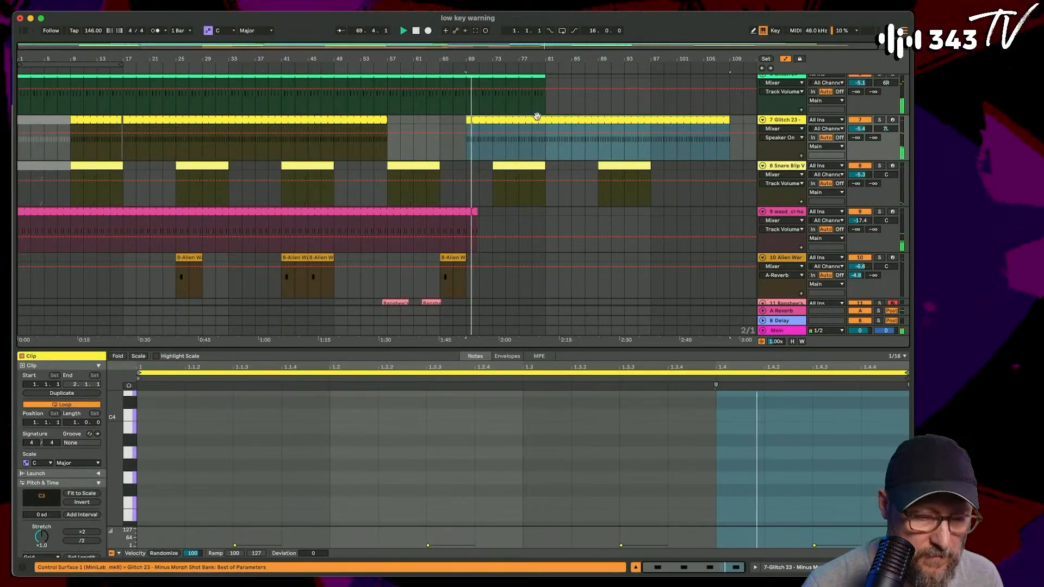
click(531, 129)
scroll(454, 206, down, 5)
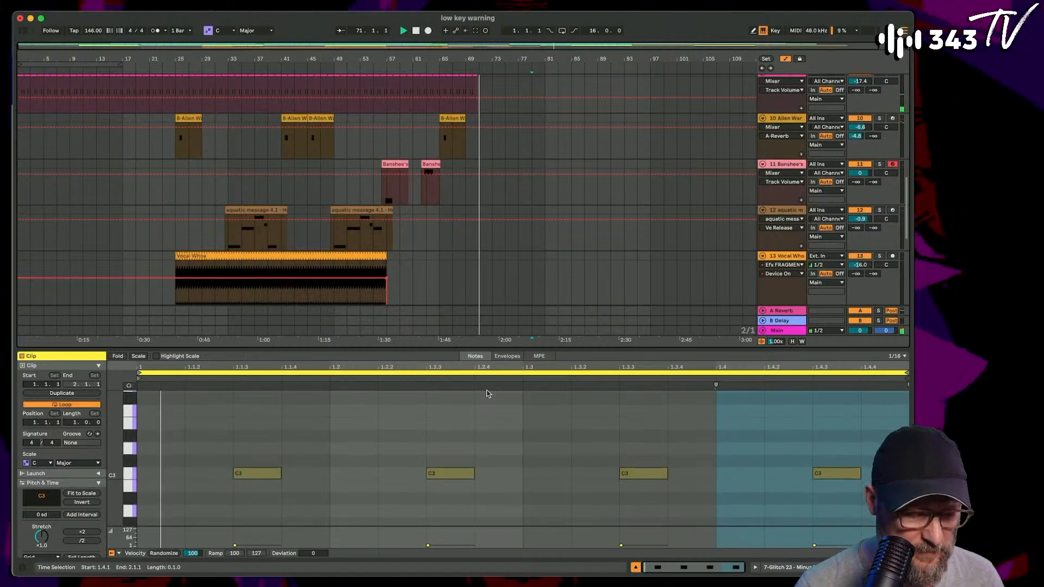
scroll(456, 204, up, 10)
drag(455, 216, 483, 217)
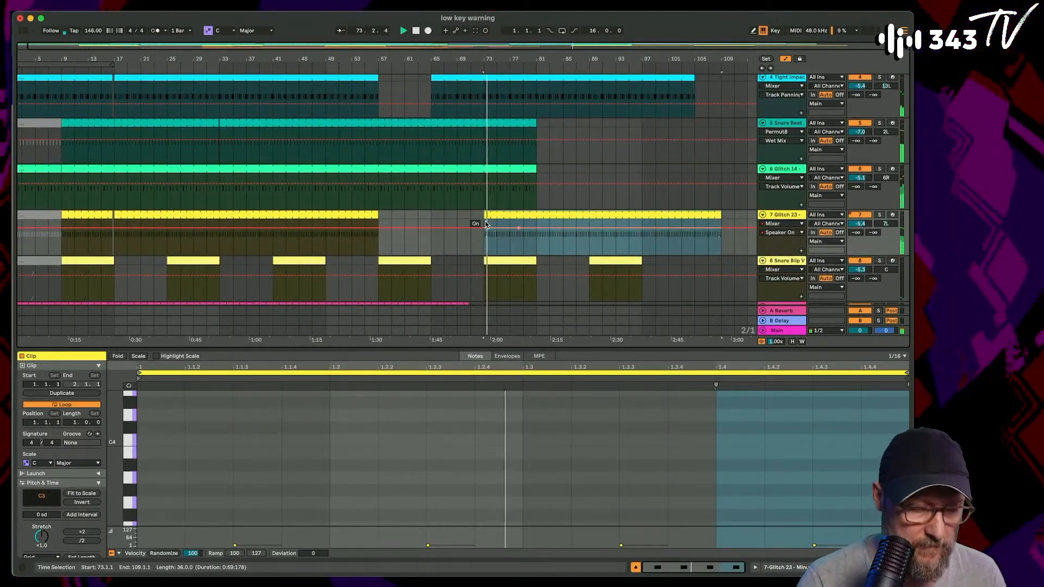
- Extend the closed-hat clip on track 9 to bar 105
scroll(486, 223, down, 8)
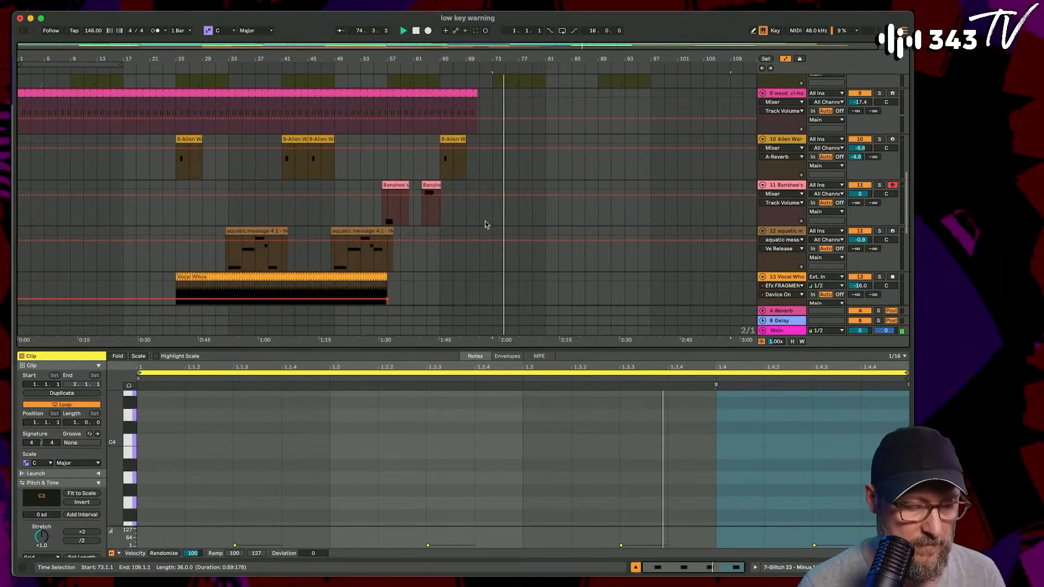
scroll(485, 221, down, 6)
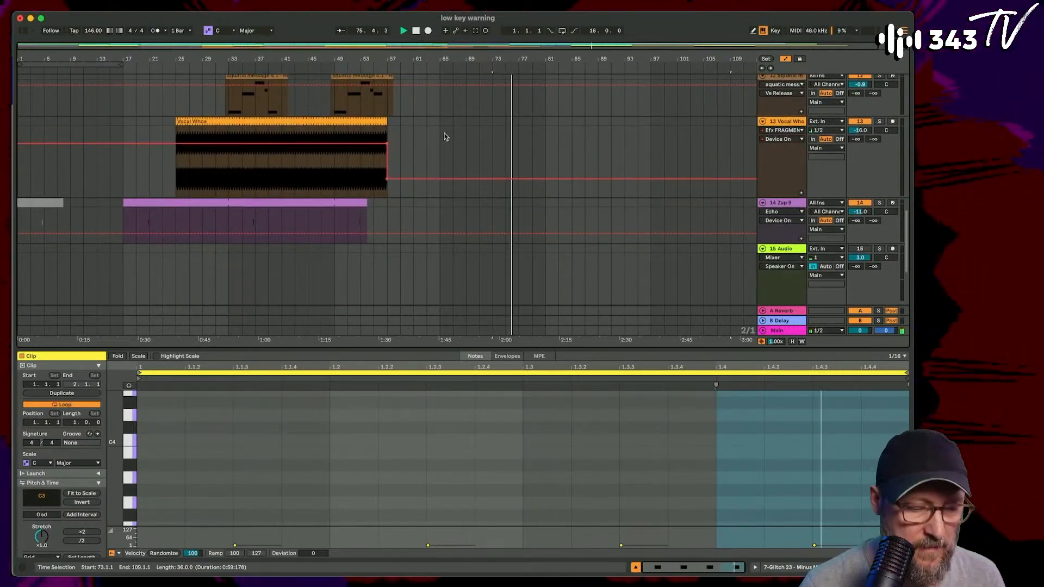
click(318, 135)
click(333, 121)
scroll(511, 134, up, 8)
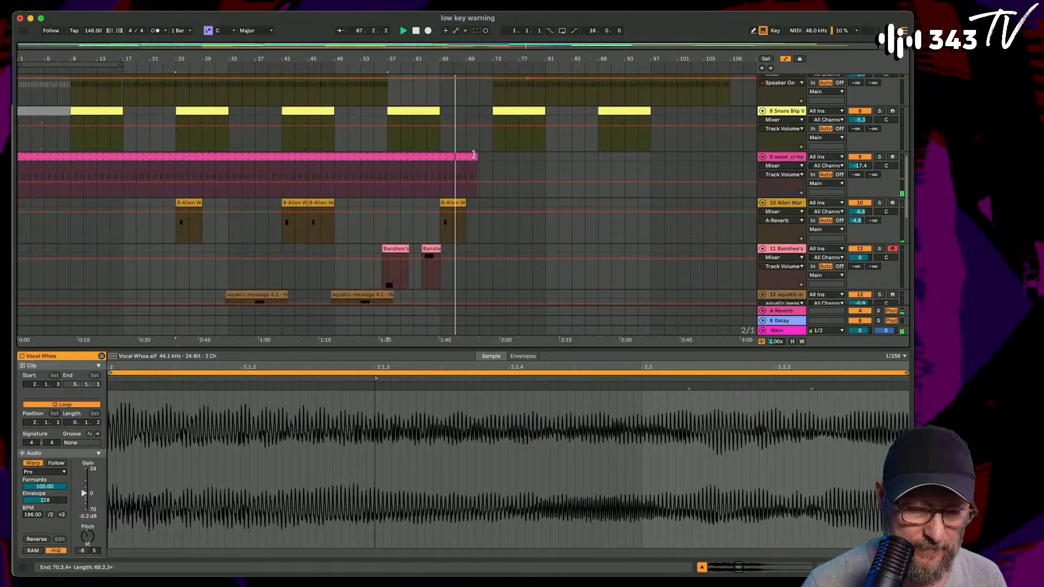
drag(474, 155, 704, 155)
- Play from bar 55 and extend the Zap 9 clip on track 14 to about bar 96
scroll(534, 155, down, 2)
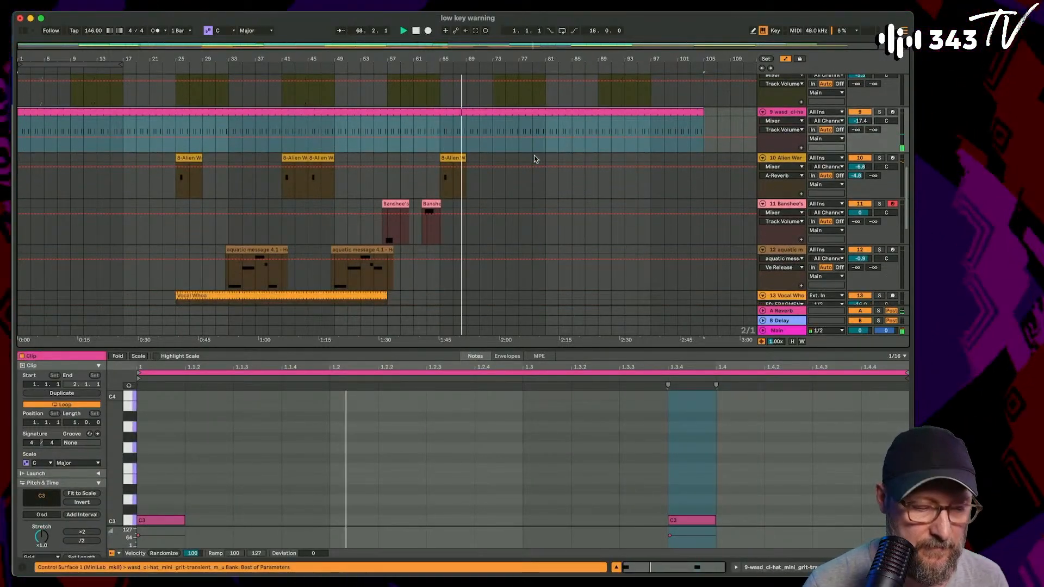
click(335, 187)
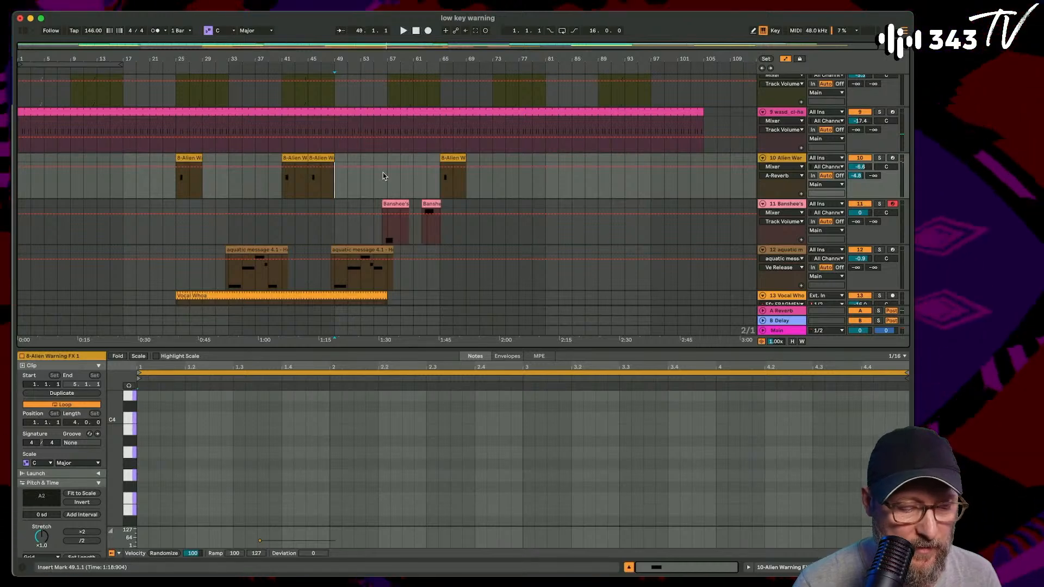
click(373, 185)
key(space)
scroll(426, 207, down, 6)
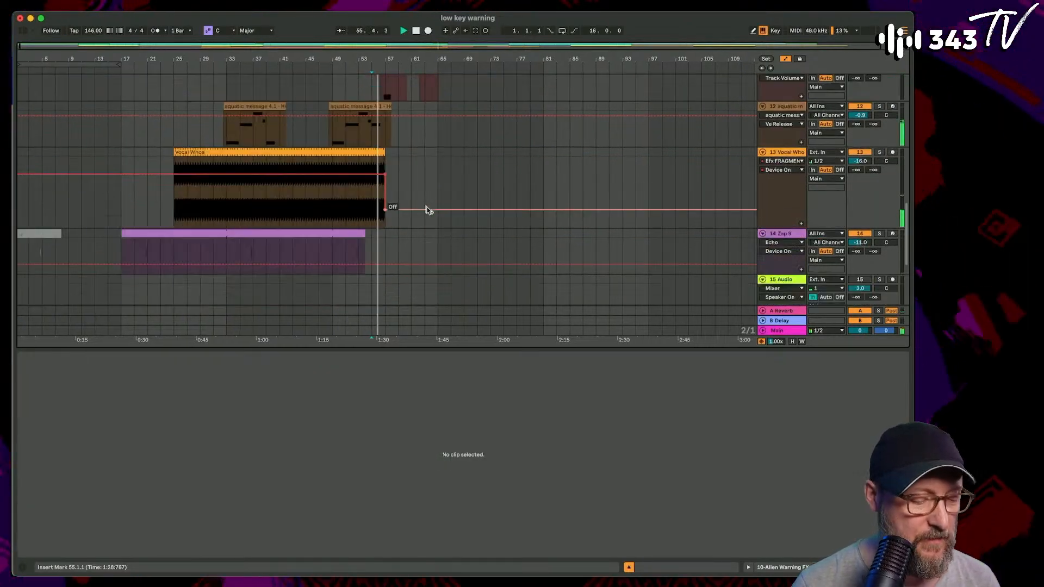
drag(366, 206, 644, 218)
- Copy the Vocal Whoa clip on track 13, try it at bar 65 and remove it, and paste it at bar 73 instead
scroll(474, 180, up, 2)
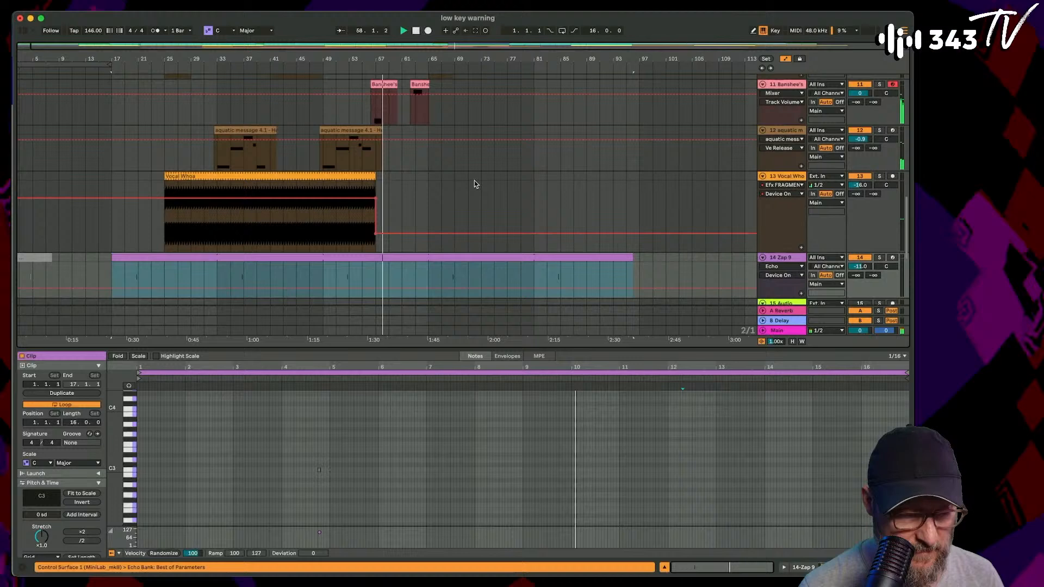
click(340, 177)
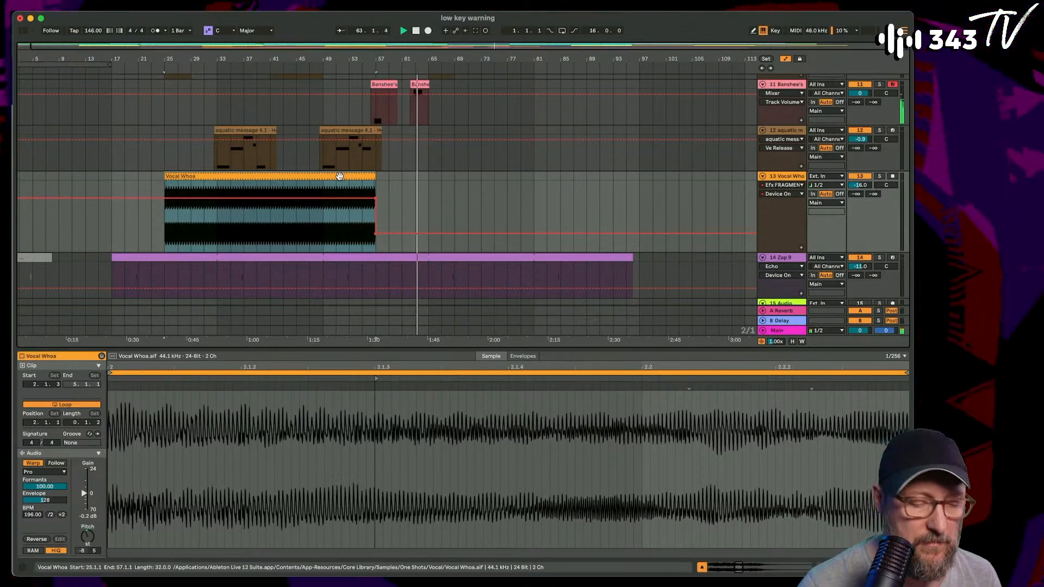
click(429, 175)
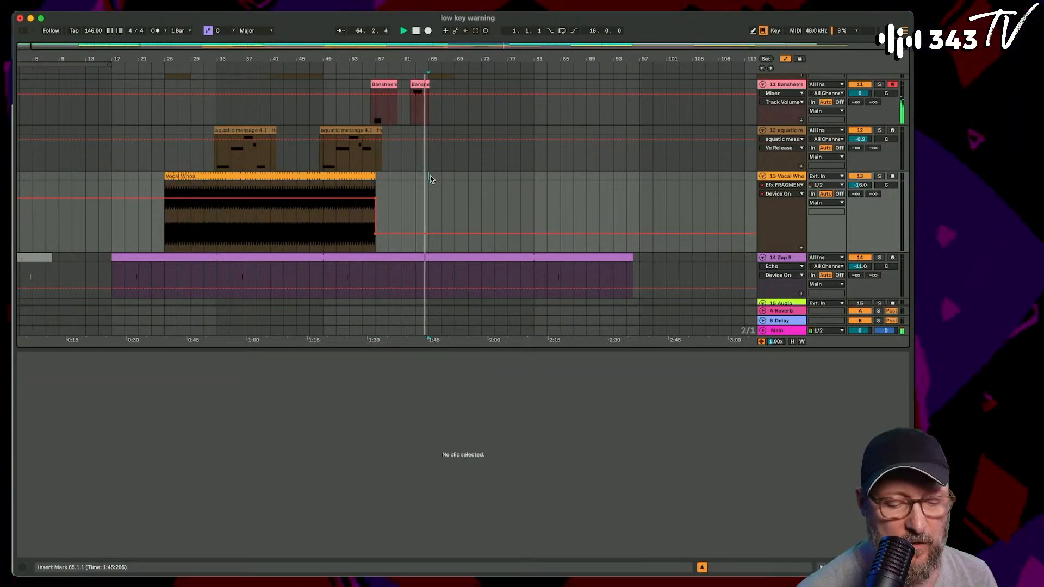
key(super+v)
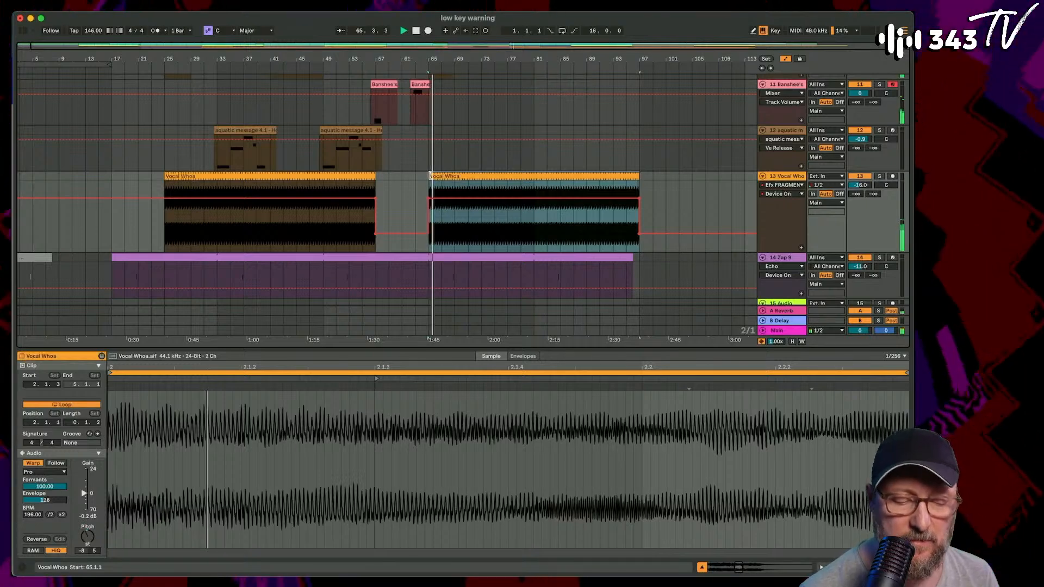
key(Delete)
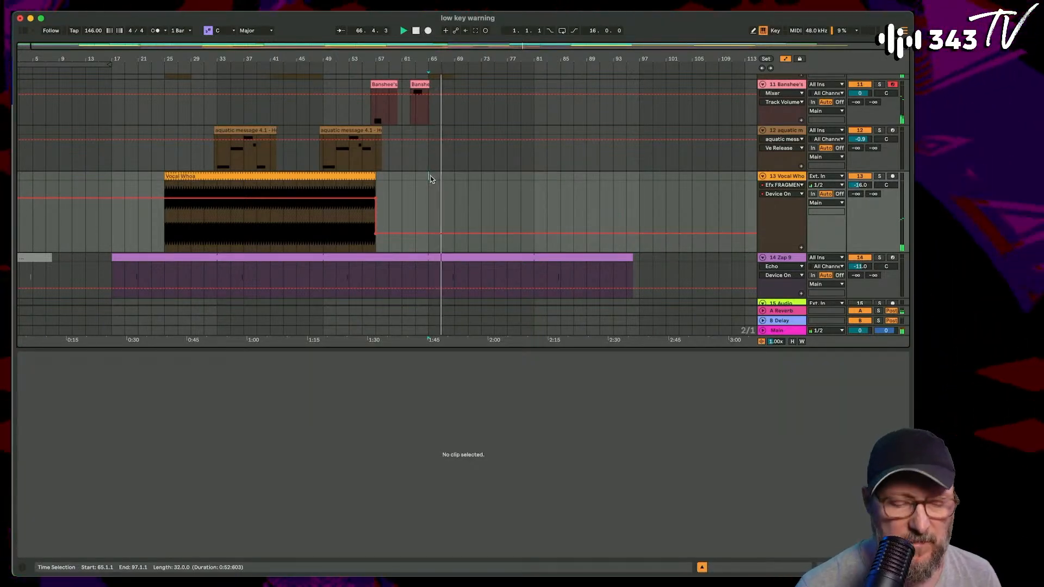
scroll(430, 179, up, 2)
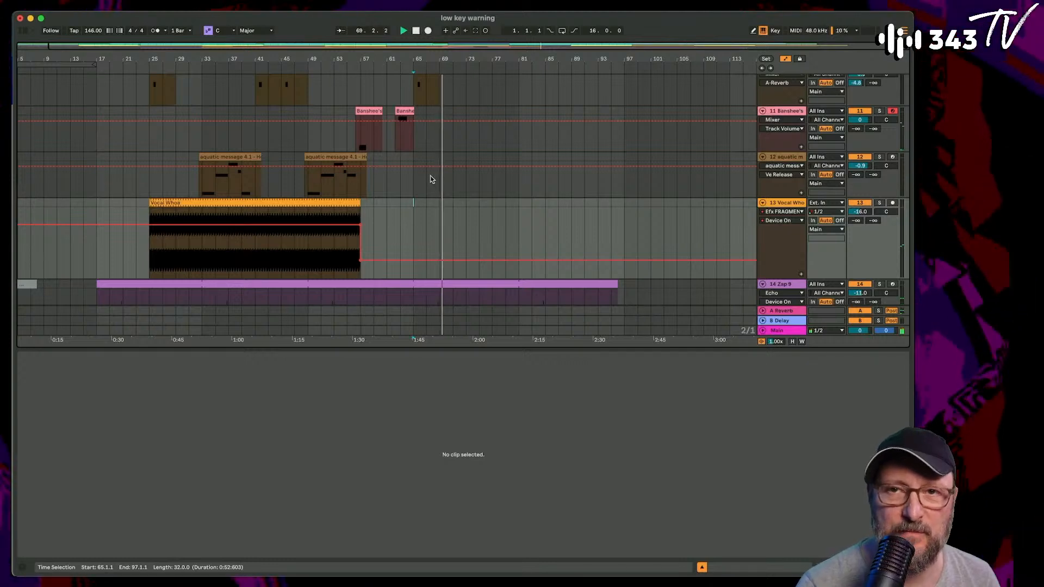
click(466, 205)
key(ctrl+v)
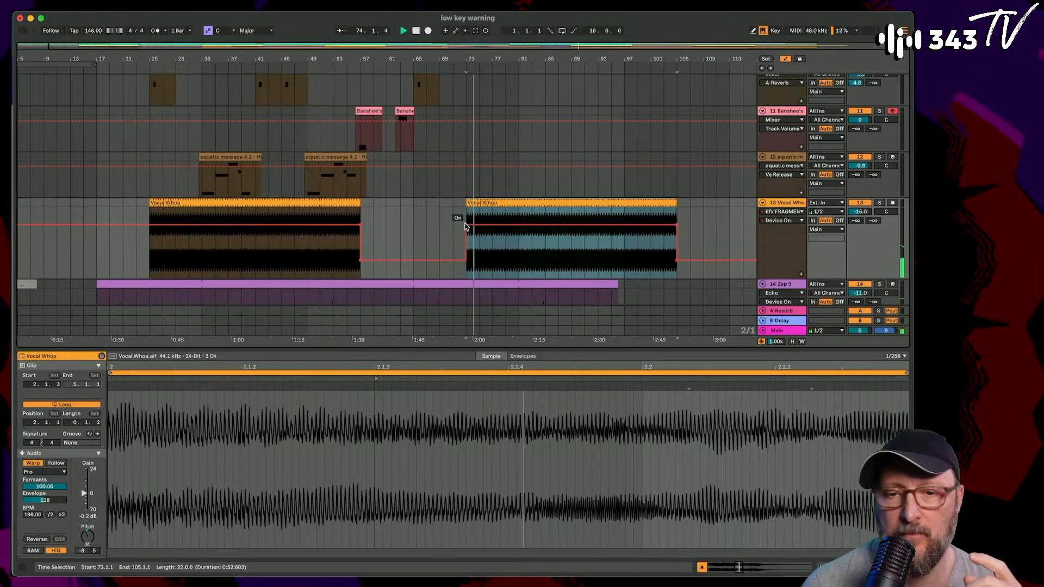
- Extend the Snare Beat clip on track 5 and the Glitch 14 clip on track 6 to bar 105
scroll(466, 226, up, 10)
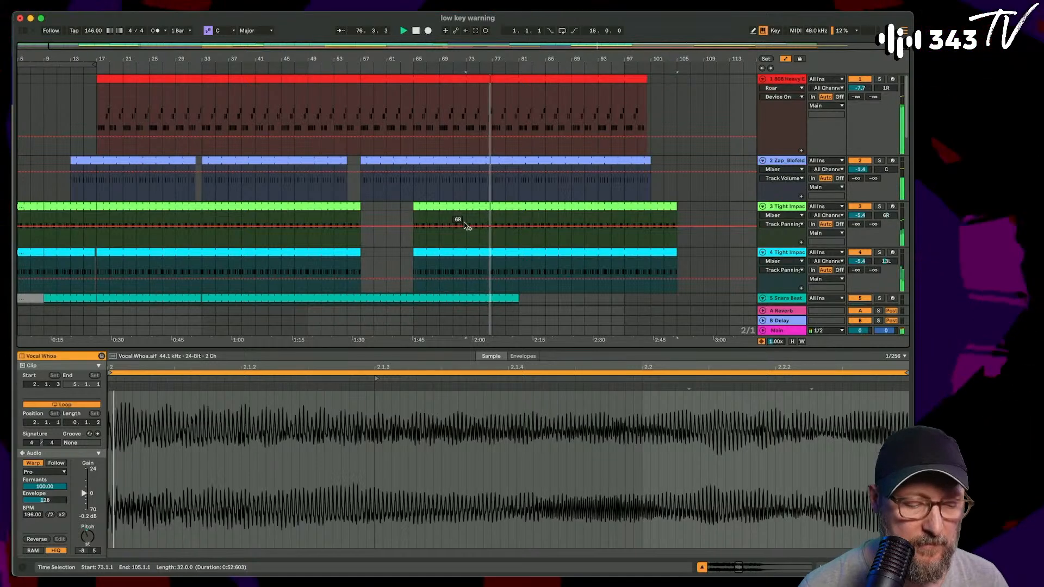
scroll(464, 222, down, 3)
drag(518, 230, 678, 246)
drag(518, 276, 677, 277)
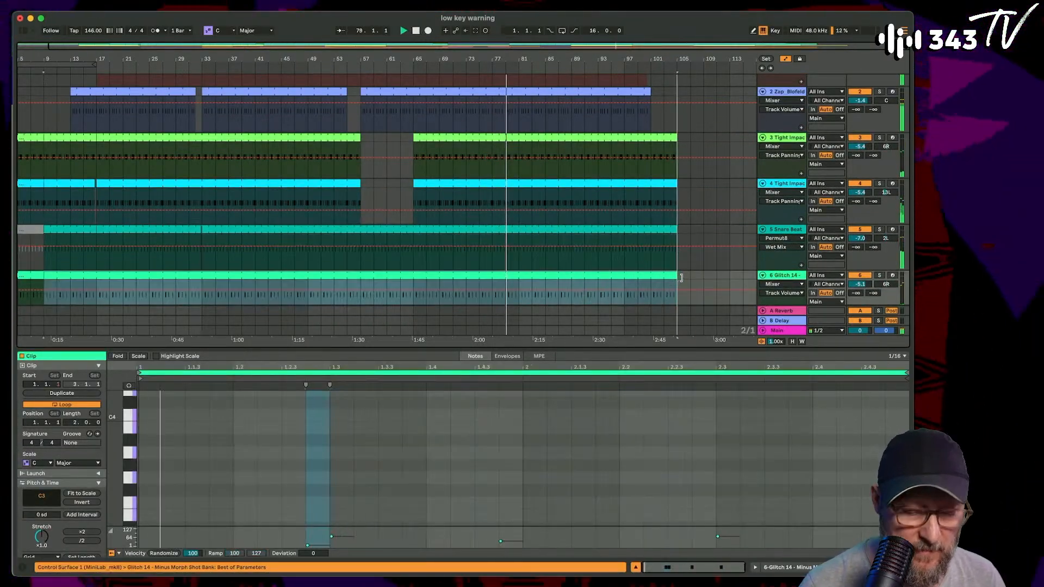
scroll(647, 260, down, 3)
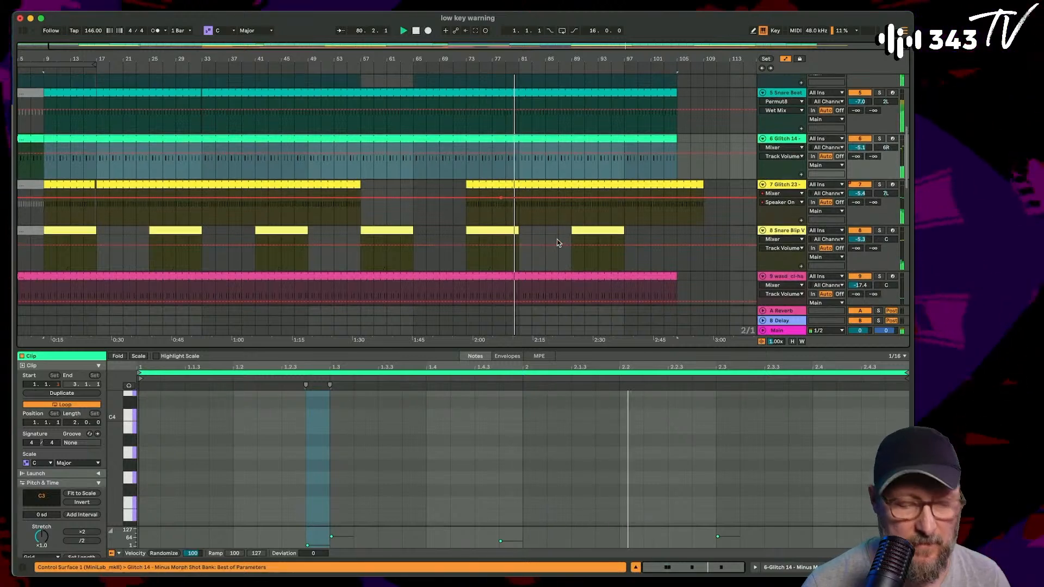
scroll(558, 240, up, 5)
scroll(225, 184, down, 2)
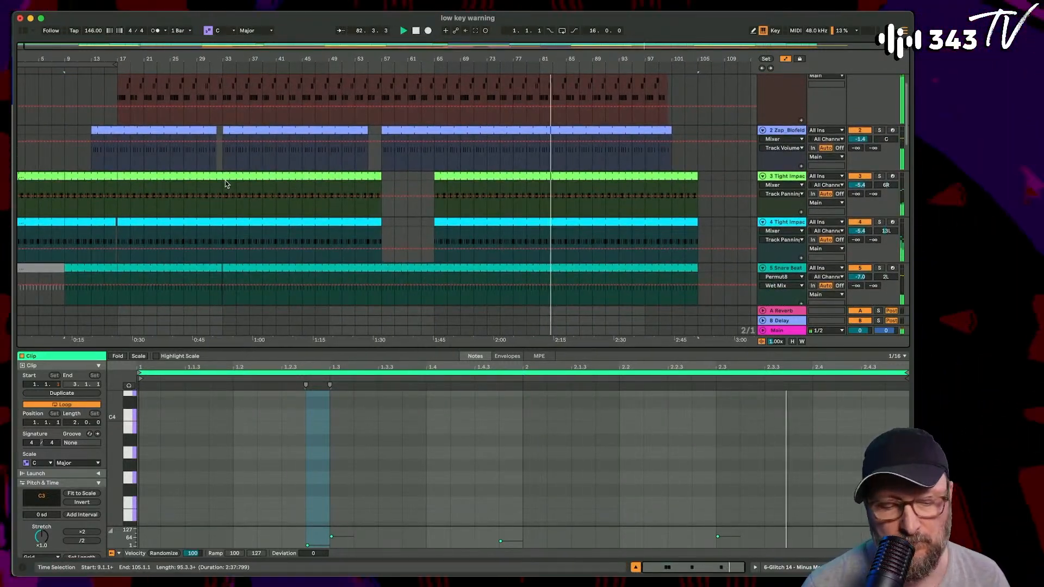
scroll(226, 182, up, 2)
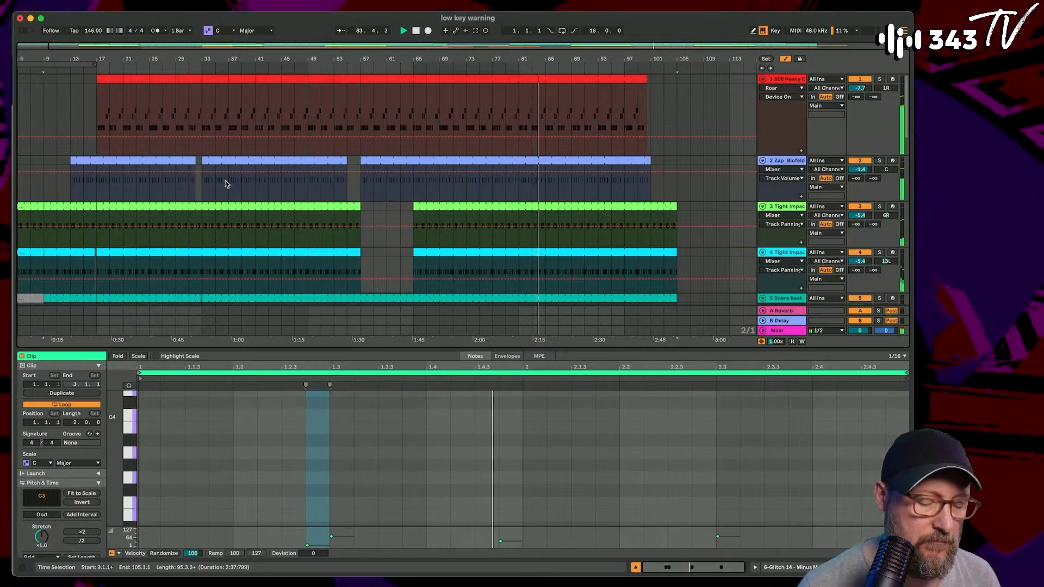
- Copy the two aquatic message clips on track 12 and paste them from bar 87
scroll(225, 184, down, 8)
scroll(226, 184, down, 5)
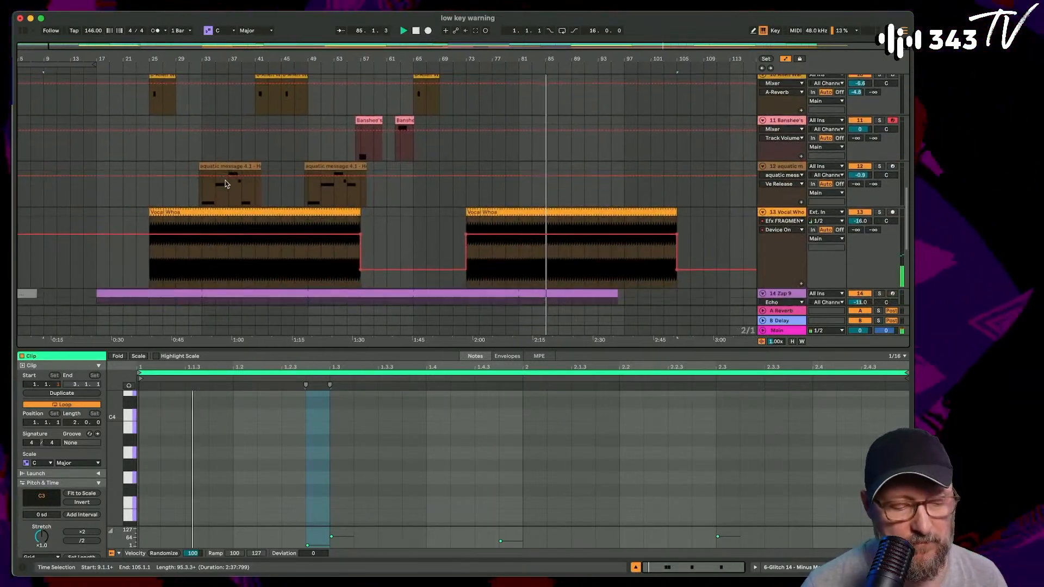
click(223, 167)
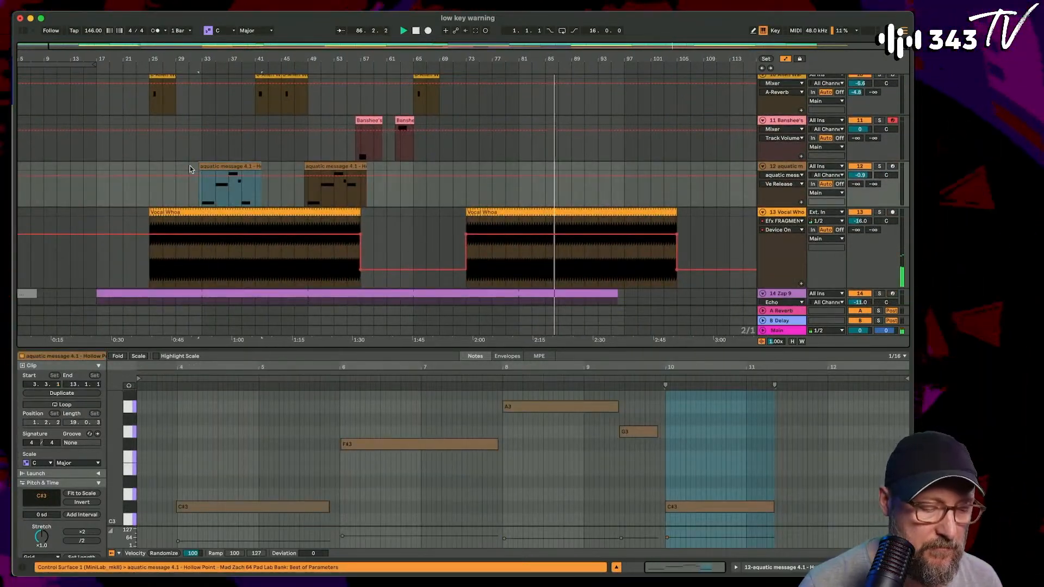
drag(190, 166, 379, 170)
click(560, 172)
key(super+v)
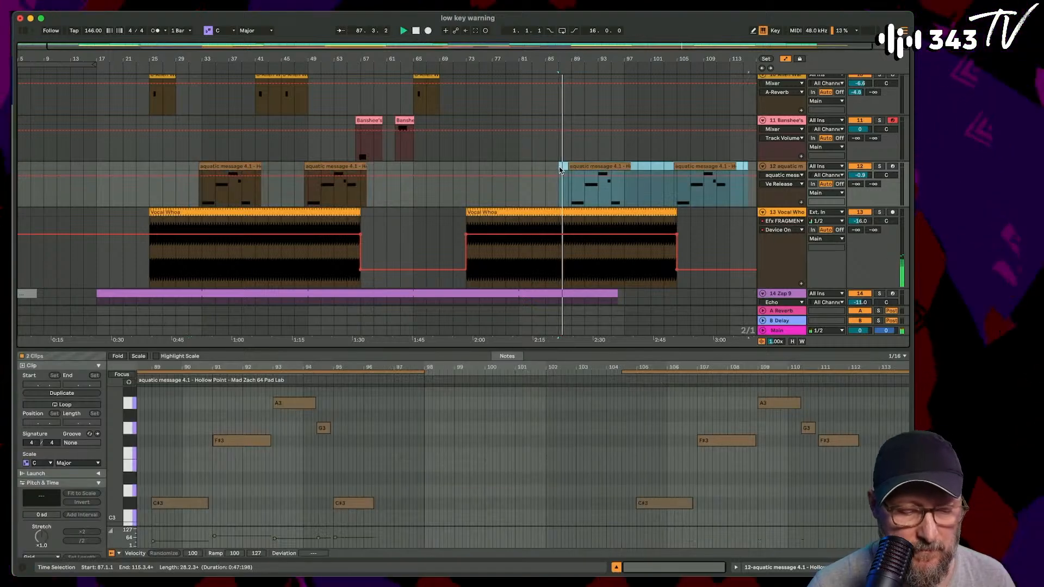
scroll(395, 126, up, 2)
scroll(395, 126, right, 2)
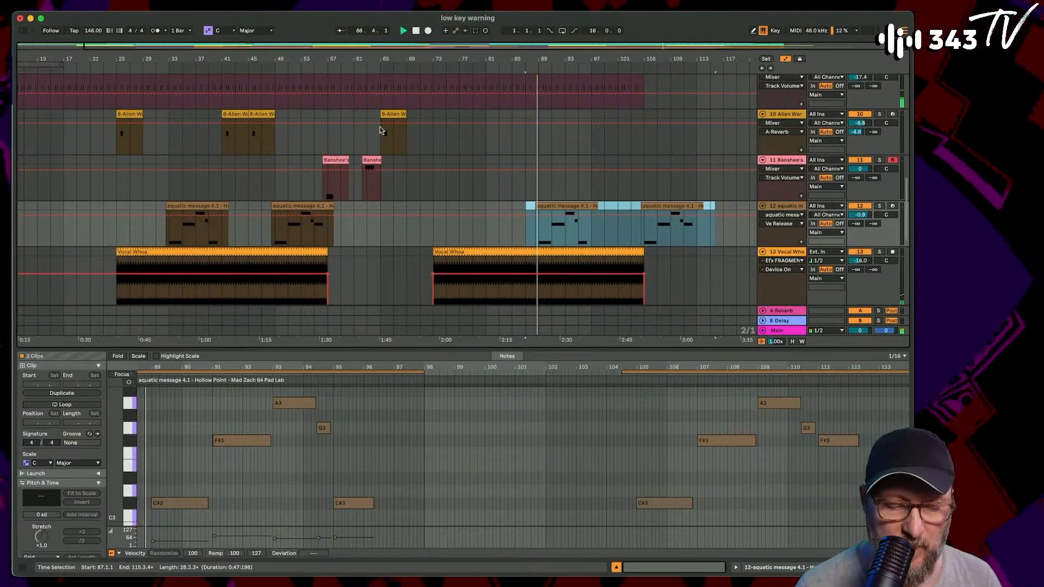
- Copy the adjoining pair of Alien Warning clips on track 10 and paste it at bar 97
scroll(26, 109, left, 3)
scroll(26, 110, up, 1)
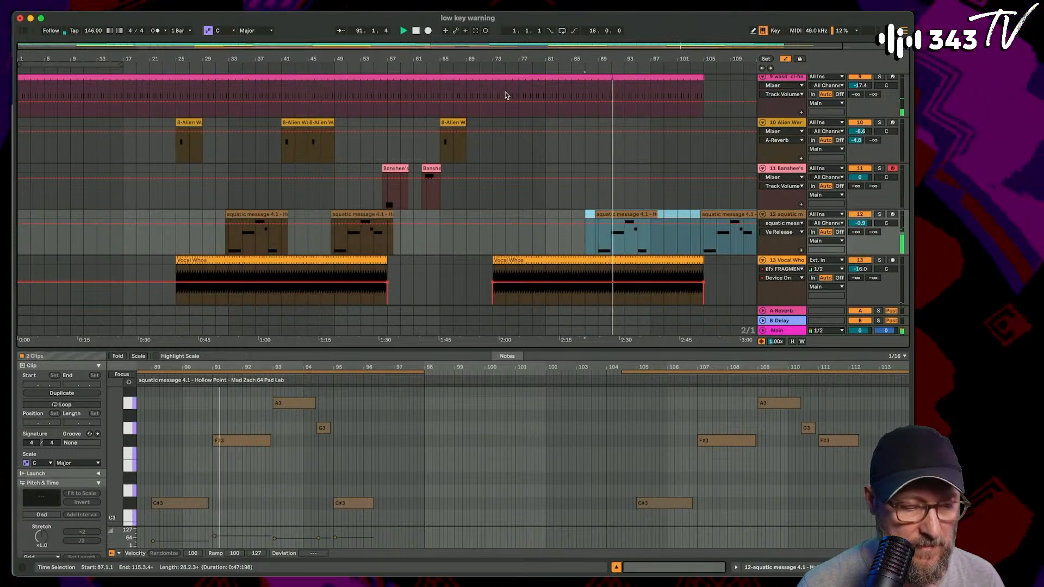
click(317, 121)
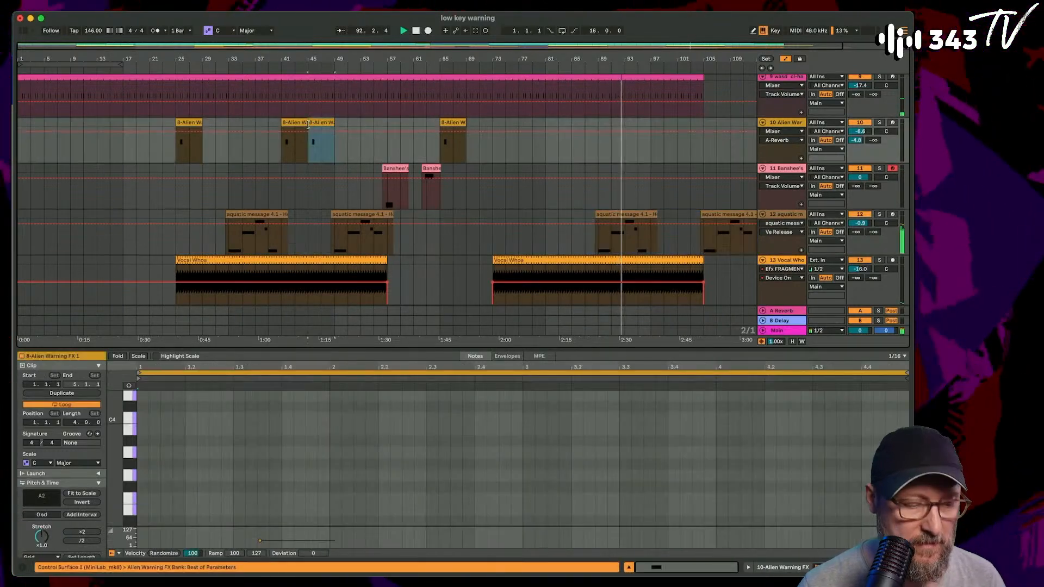
shift+click(296, 121)
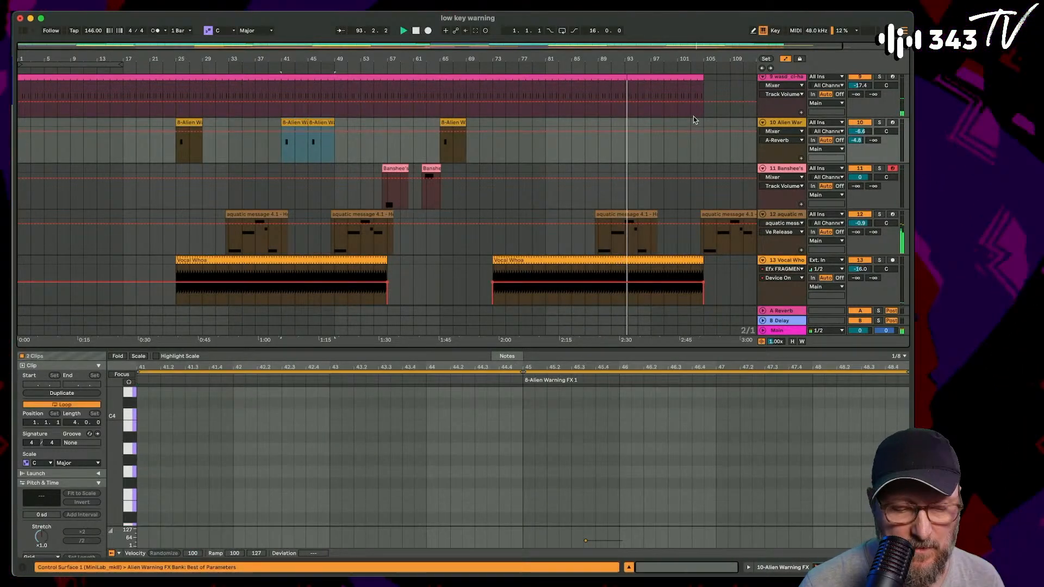
click(651, 122)
key(super+v)
scroll(651, 121, right, 2)
scroll(651, 122, up, 1)
scroll(651, 122, down, 1)
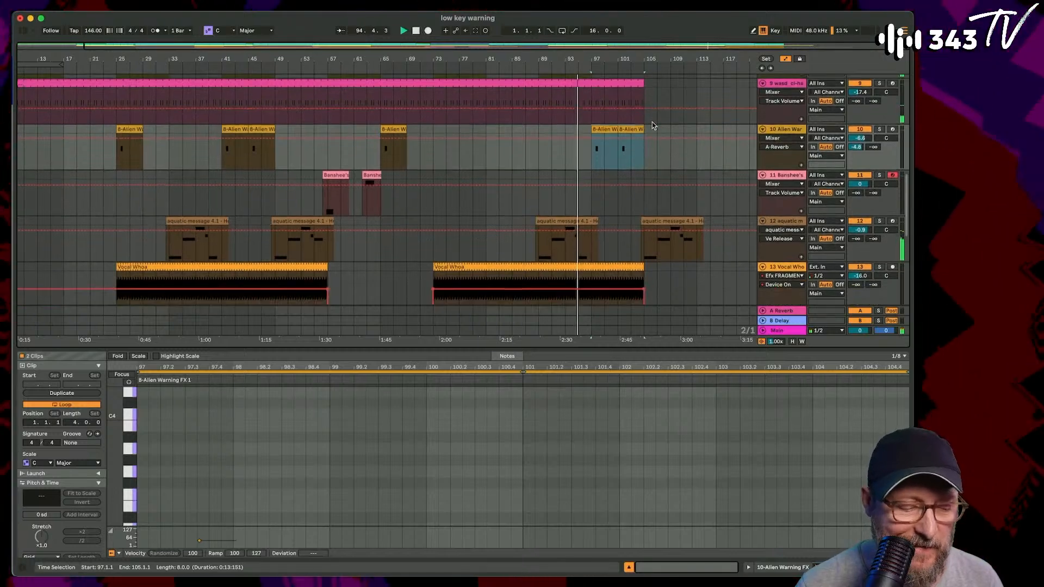
- Select the Banshee's clips on track 11 and extend the 808 Heavy clip on track 1 to bar 117
drag(315, 175, 394, 175)
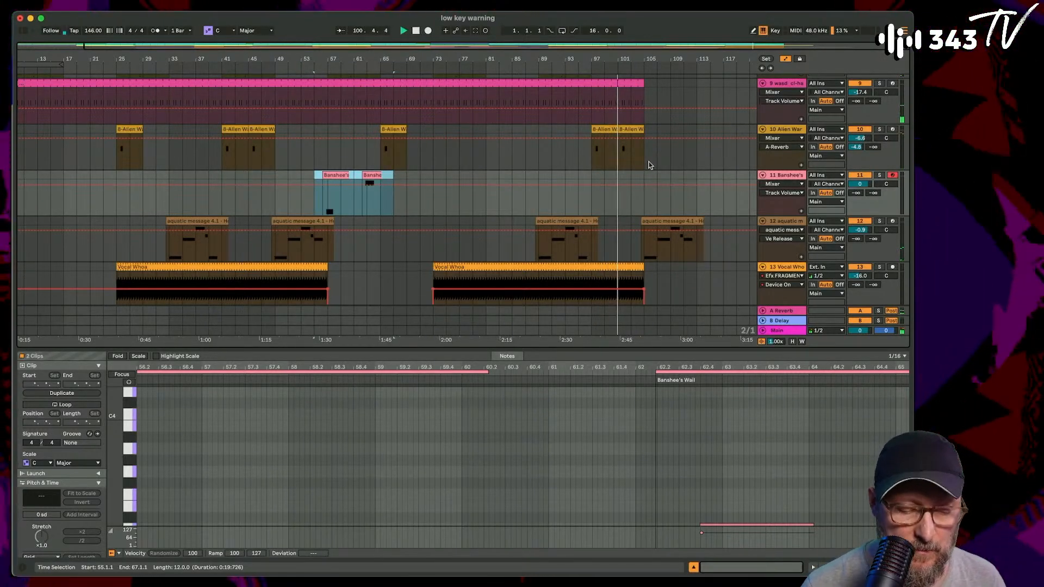
scroll(650, 165, up, 8)
drag(610, 75, 723, 75)
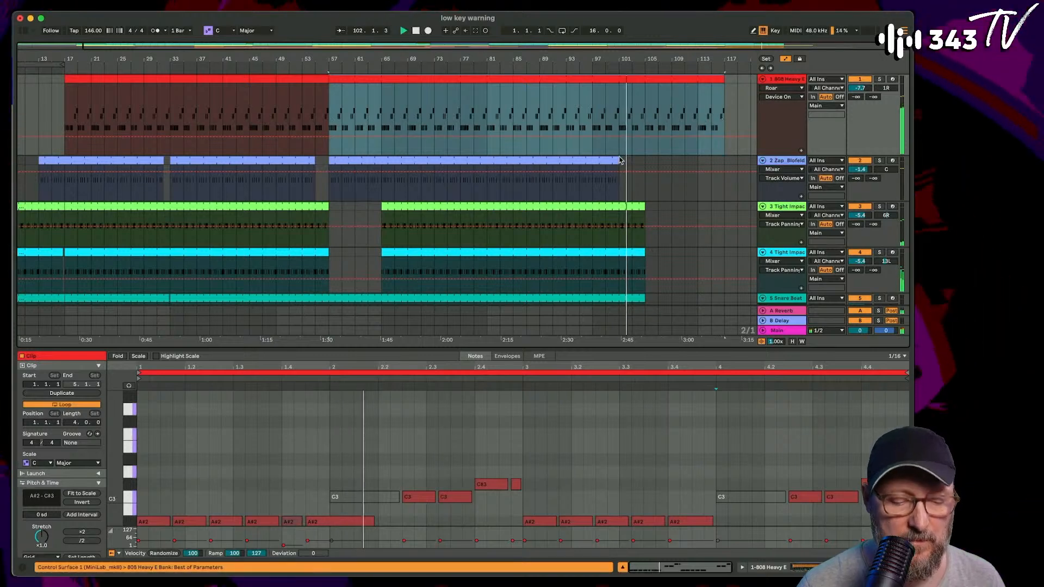
mouse_move(618, 160)
mouse_down()
mouse_move(738, 165)
mouse_move(606, 173)
mouse_move(615, 178)
mouse_up()
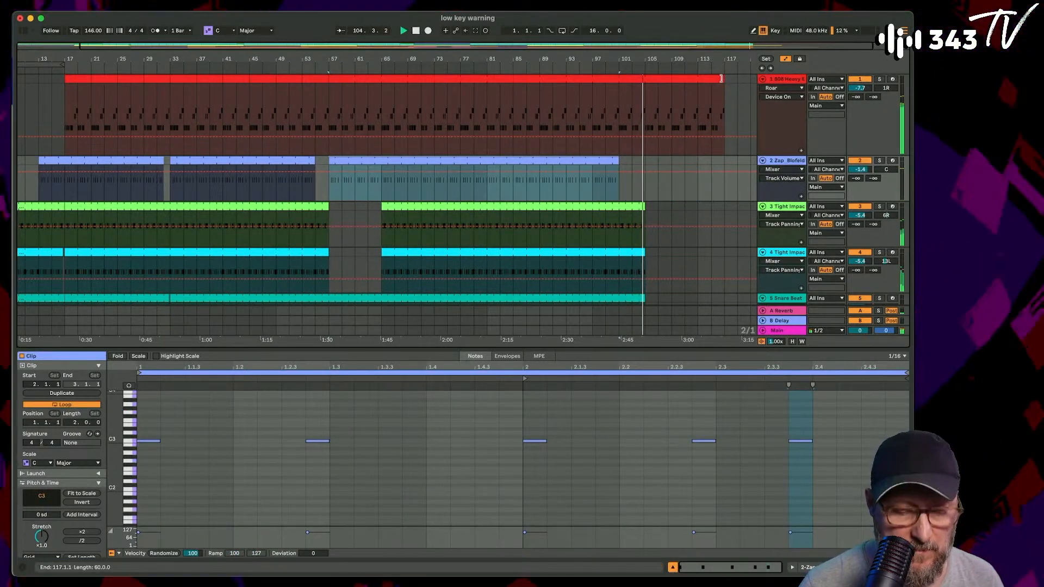
scroll(720, 78, right, 2)
scroll(375, 217, down, 3)
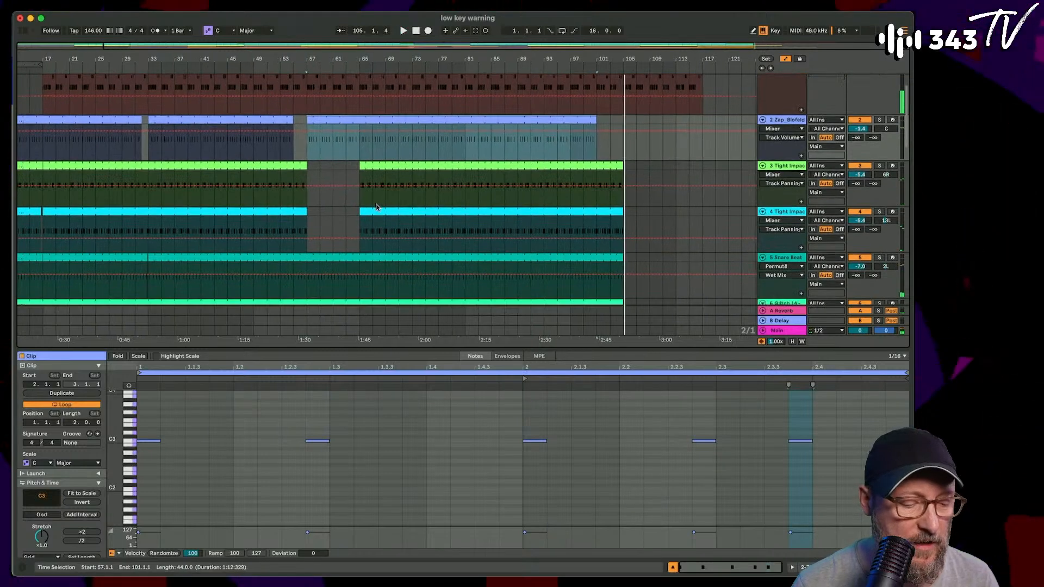
scroll(376, 207, down, 1)
scroll(316, 204, down, 3)
scroll(326, 215, left, 2)
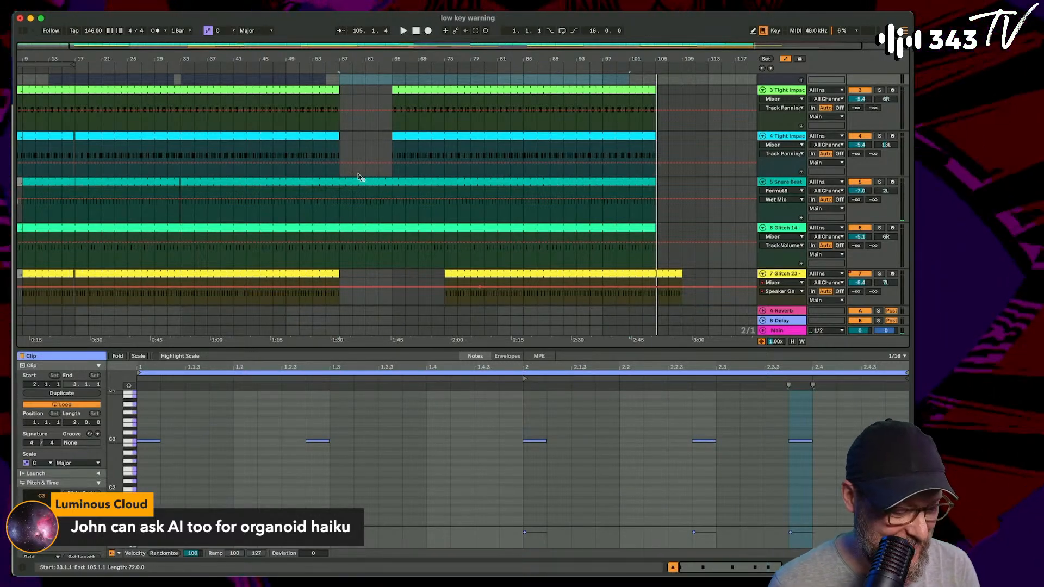
- Switch to Session View and bring up the Bitspeek plug-in window of audio track 15
key(Tab)
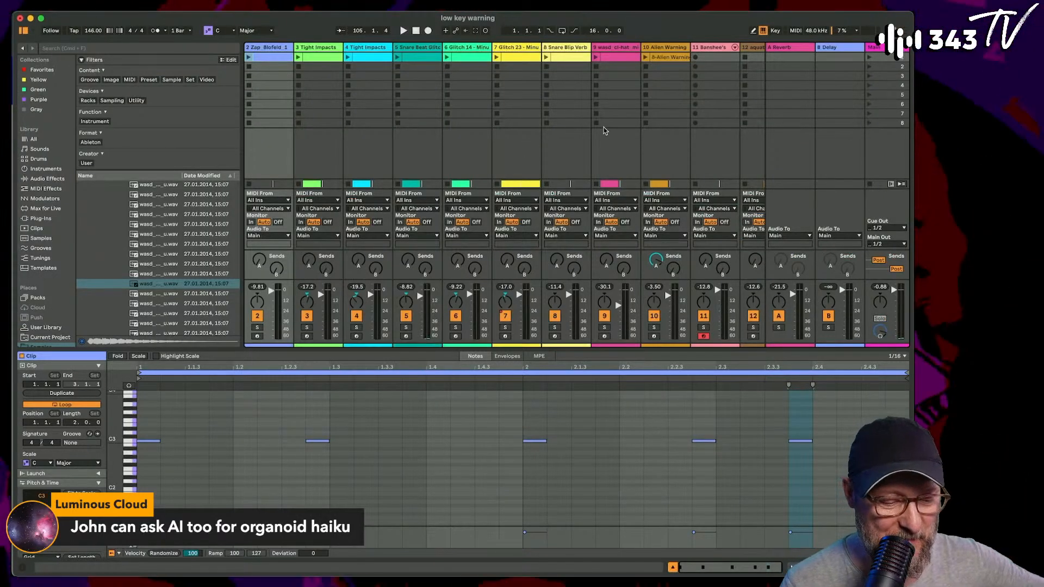
scroll(603, 122, right, 5)
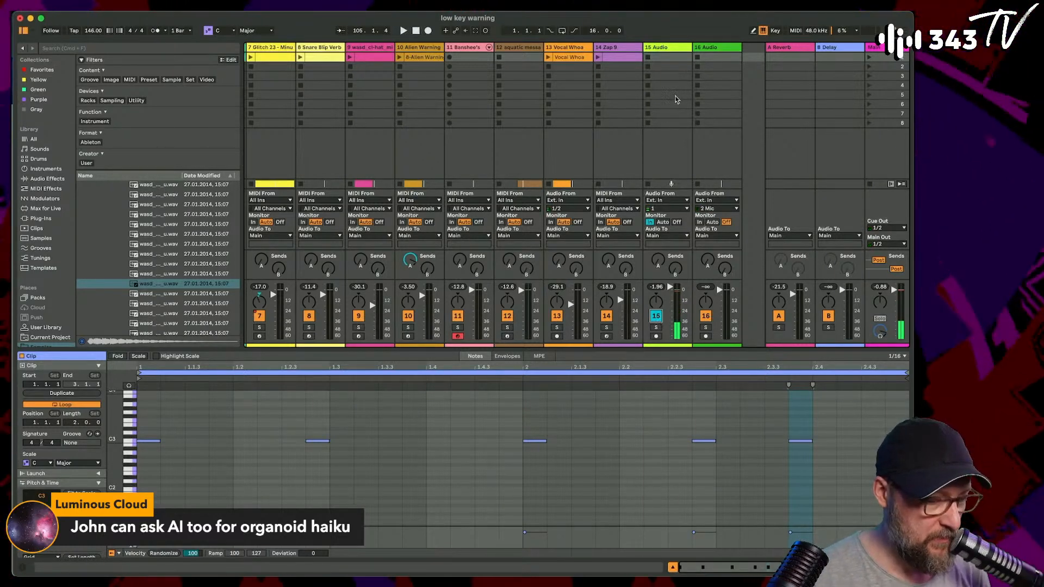
click(658, 48)
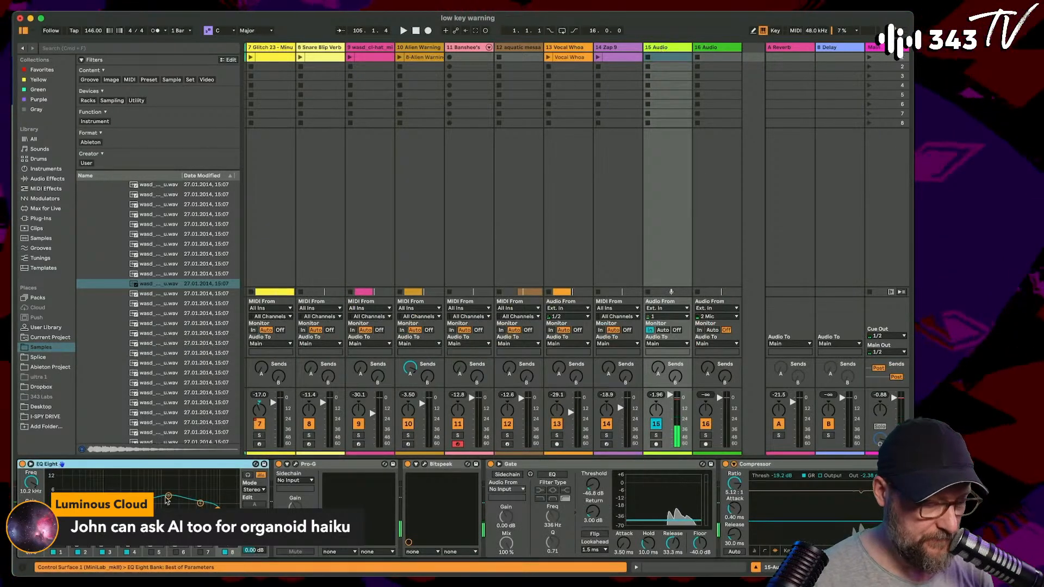
click(425, 464)
drag(745, 142, 625, 155)
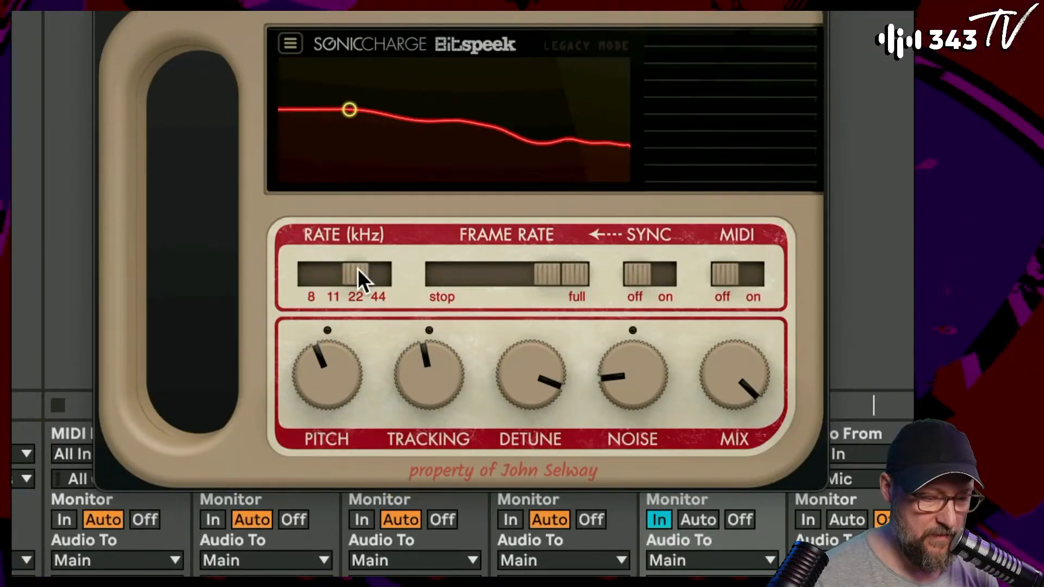
- Try Bitspeek's sample rate at 44 kHz, and set it to 8 kHz
drag(357, 269, 391, 272)
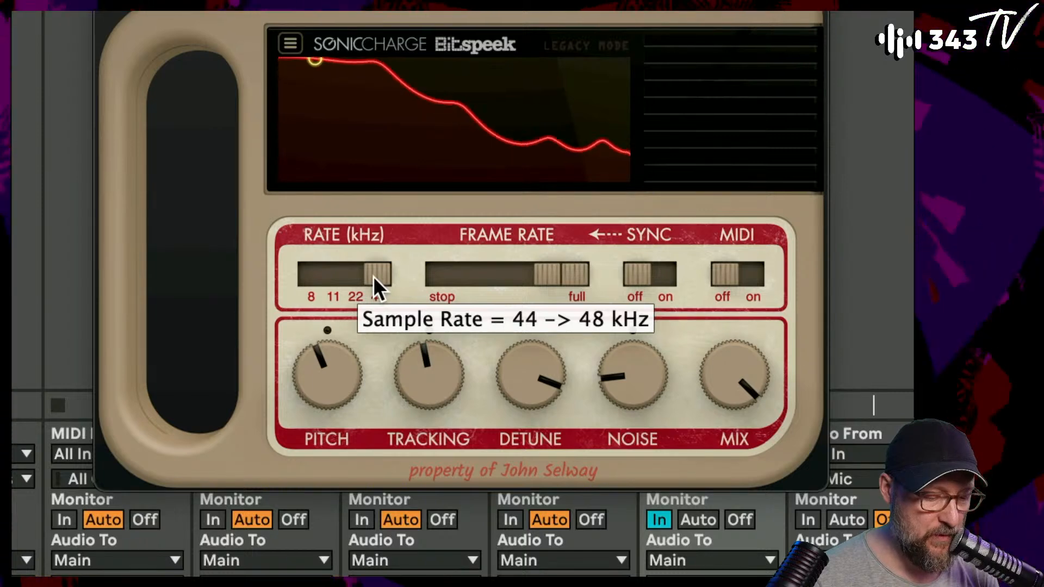
drag(373, 276, 309, 279)
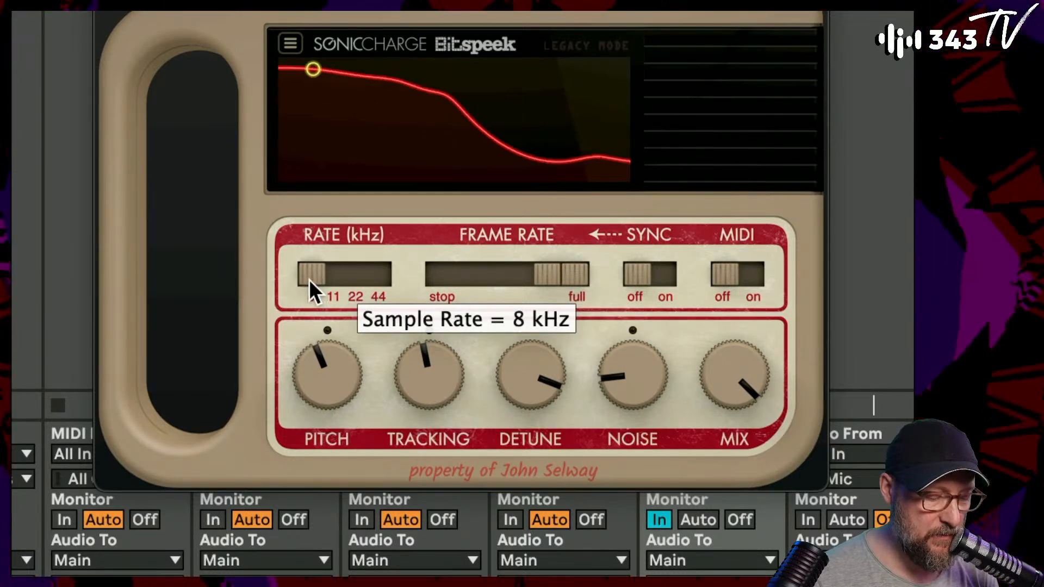
mouse_move(308, 279)
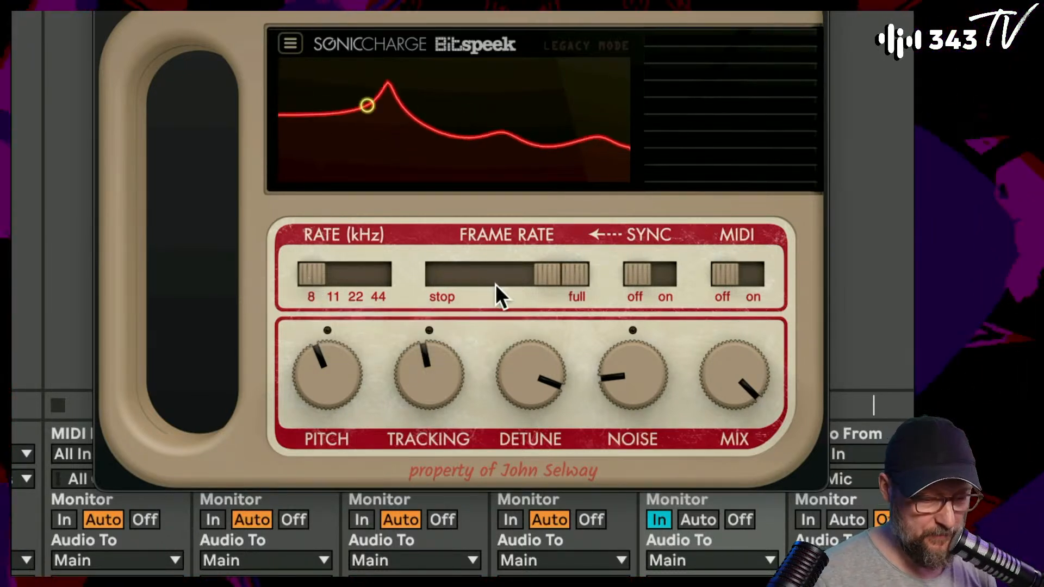
- Try lowering Bitspeek's frame rate to 14.86 Hz and 5.83 Hz, and return it to full
mouse_move(554, 273)
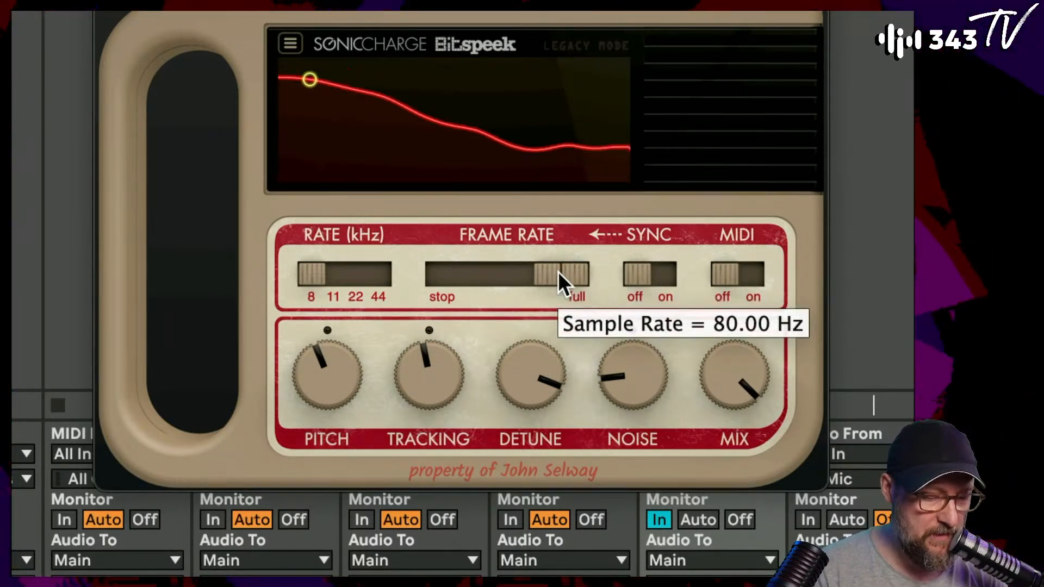
drag(557, 272, 518, 287)
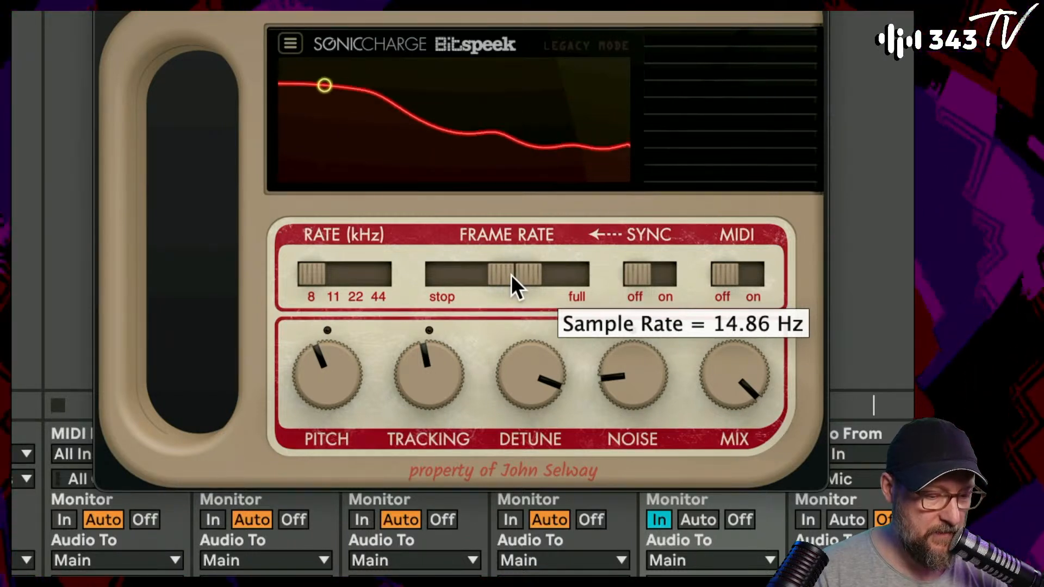
drag(511, 275, 495, 275)
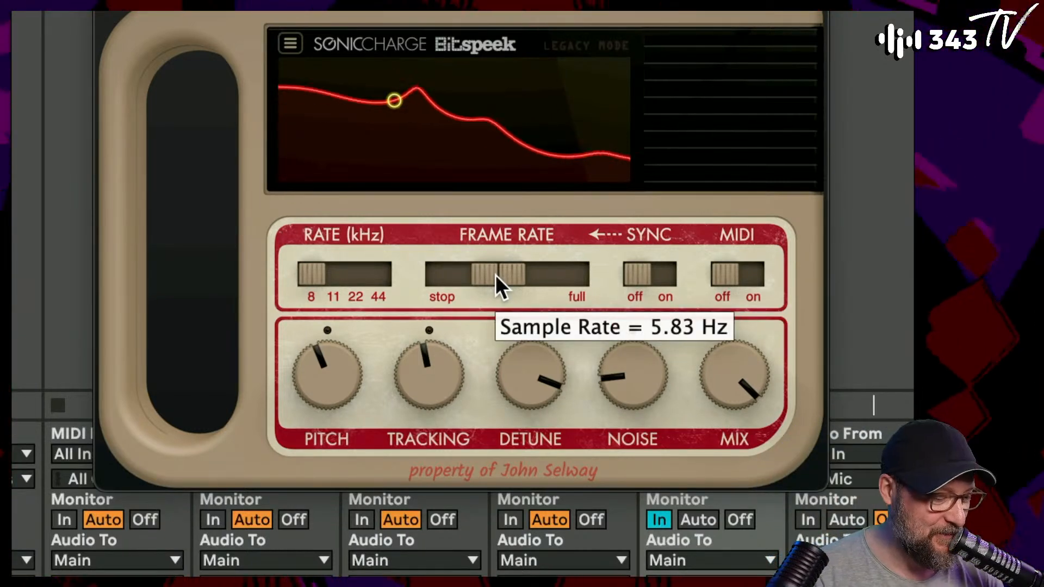
drag(495, 275, 498, 275)
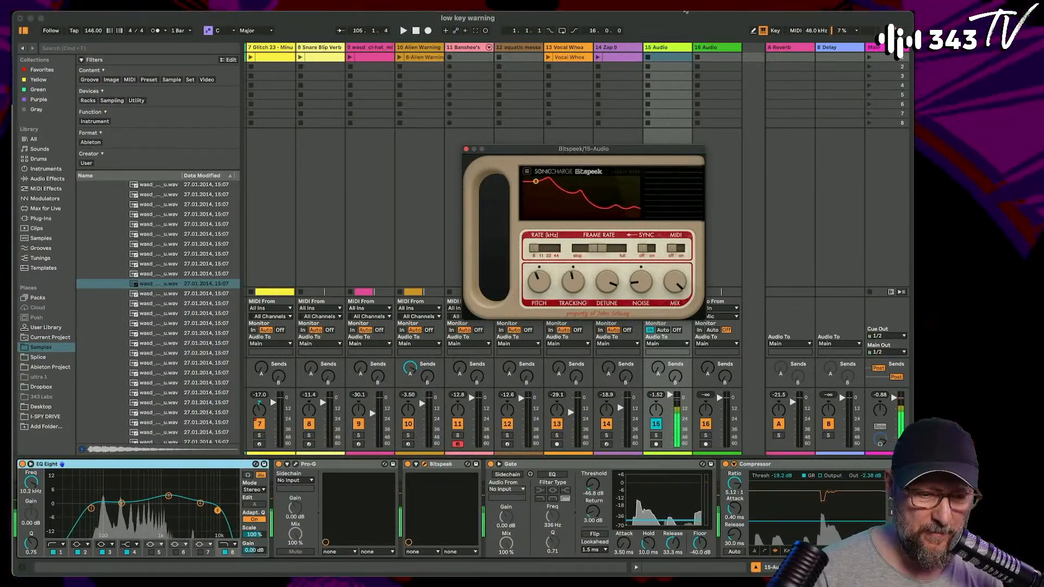
click(700, 99)
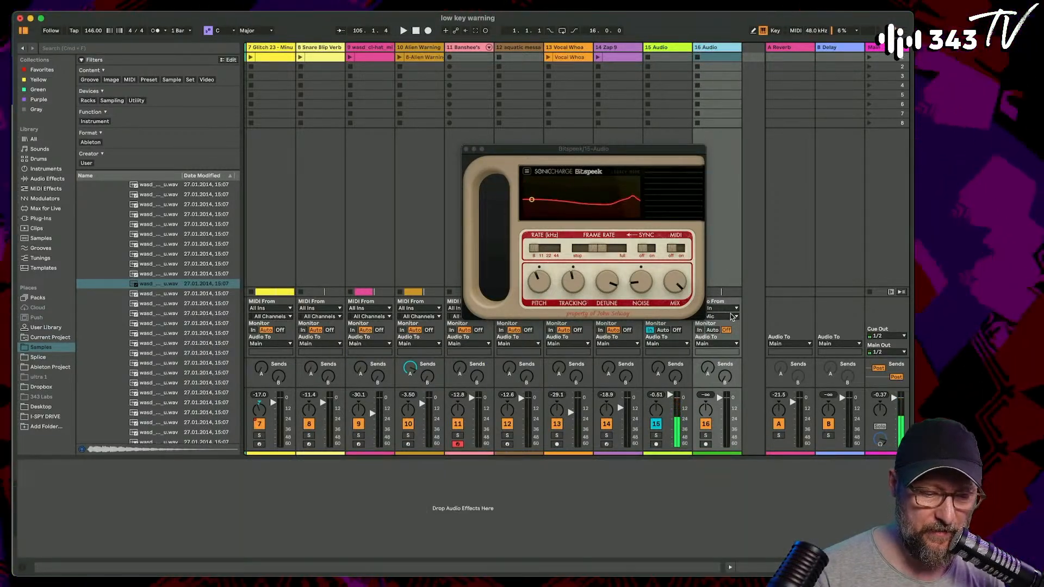
drag(602, 250, 639, 251)
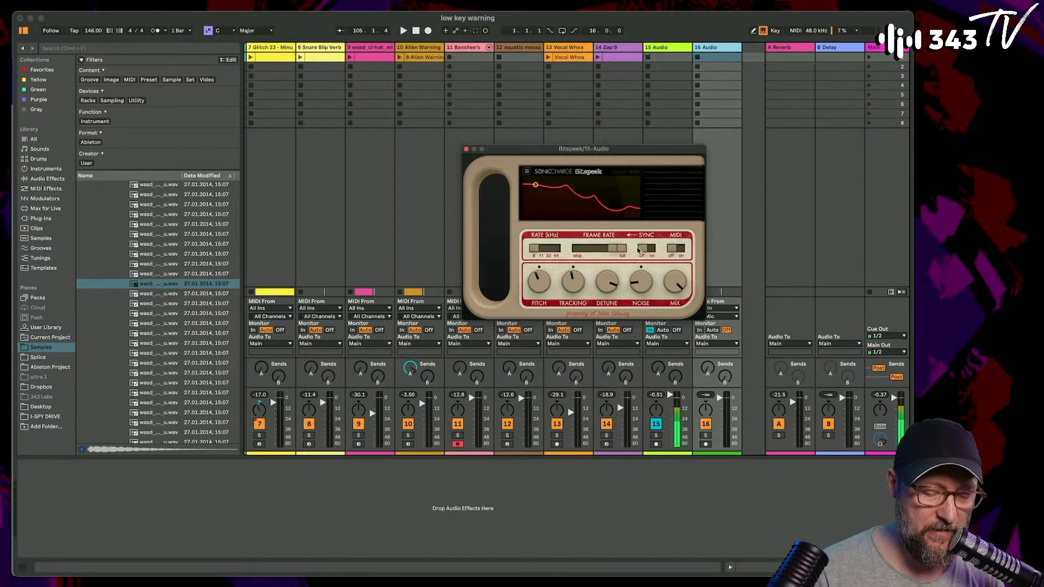
- Move the Bitspeek window aside, set audio track 16's input to 15-Audio, and arm track 16 for recording
click(576, 143)
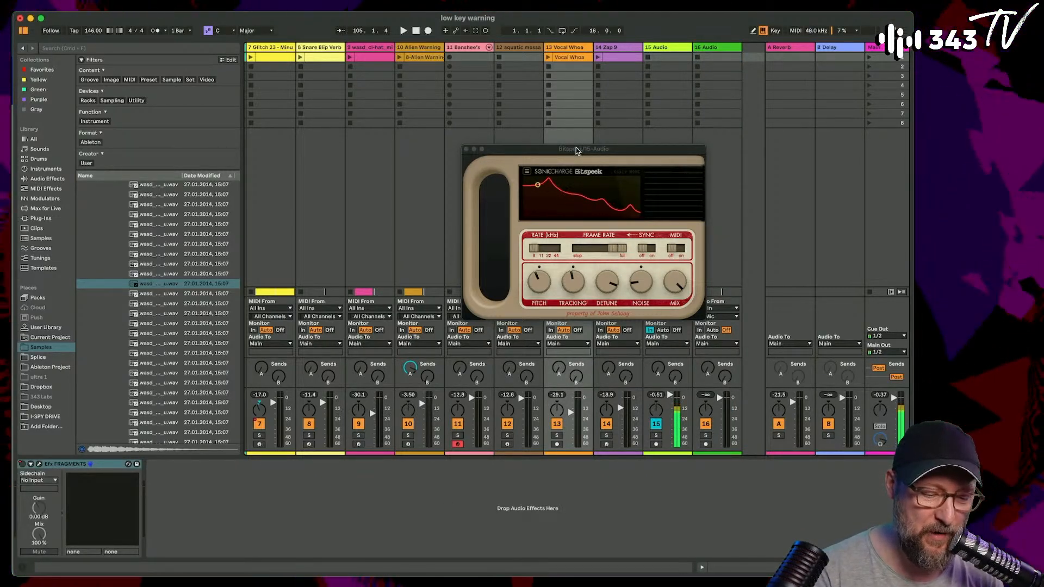
drag(576, 147, 506, 134)
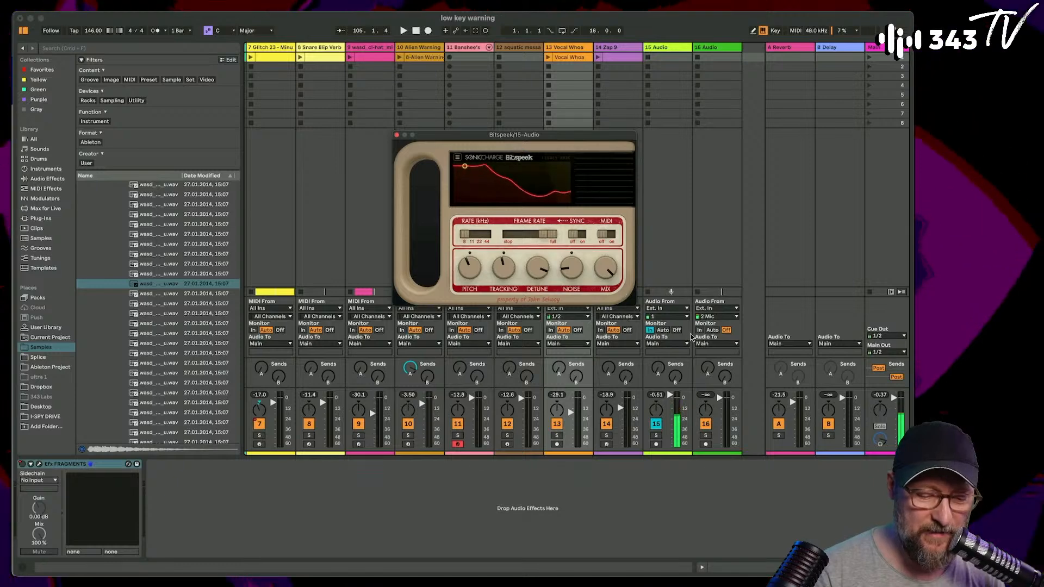
click(710, 308)
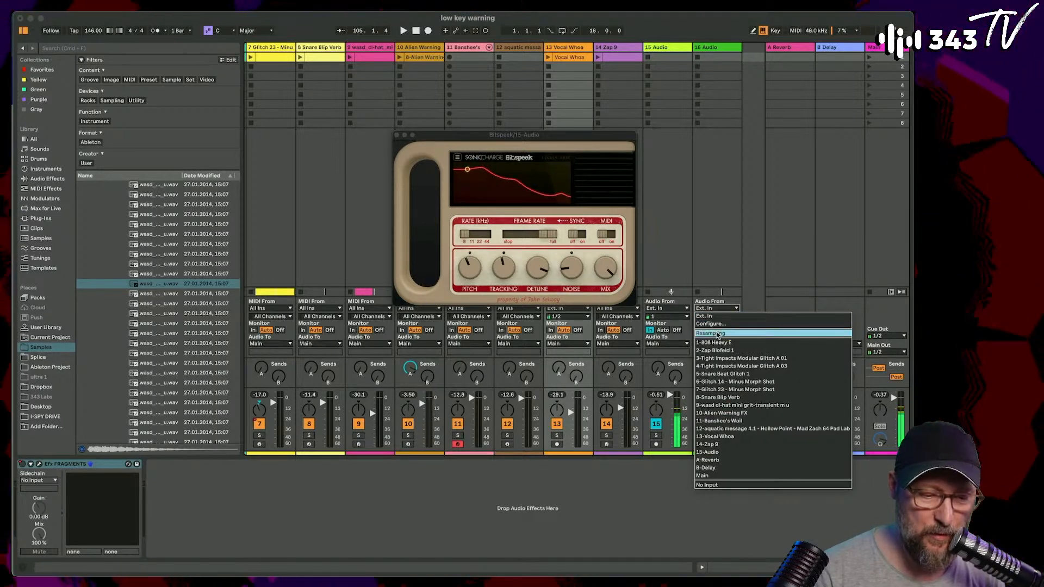
click(709, 452)
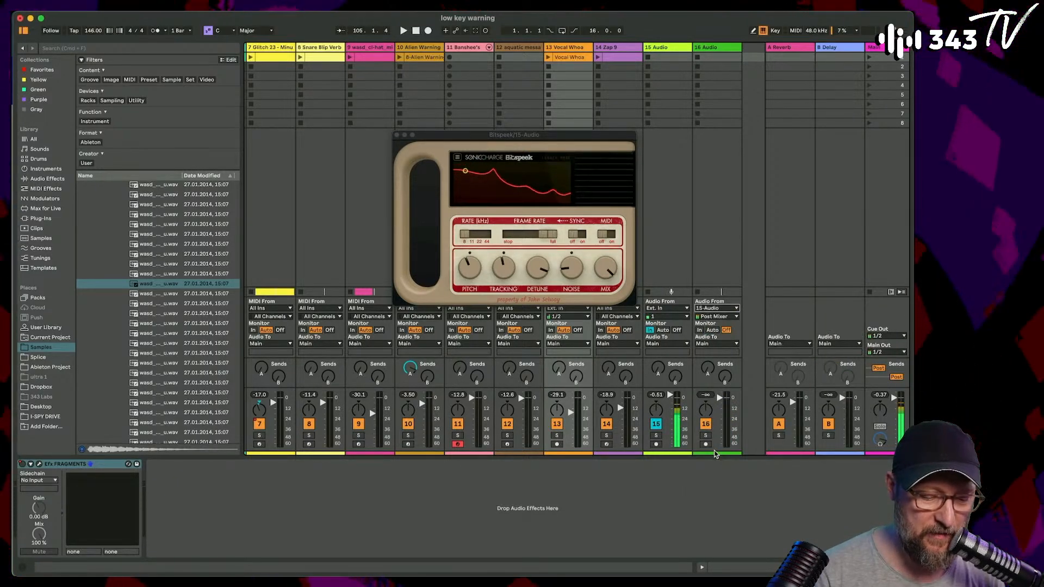
click(705, 445)
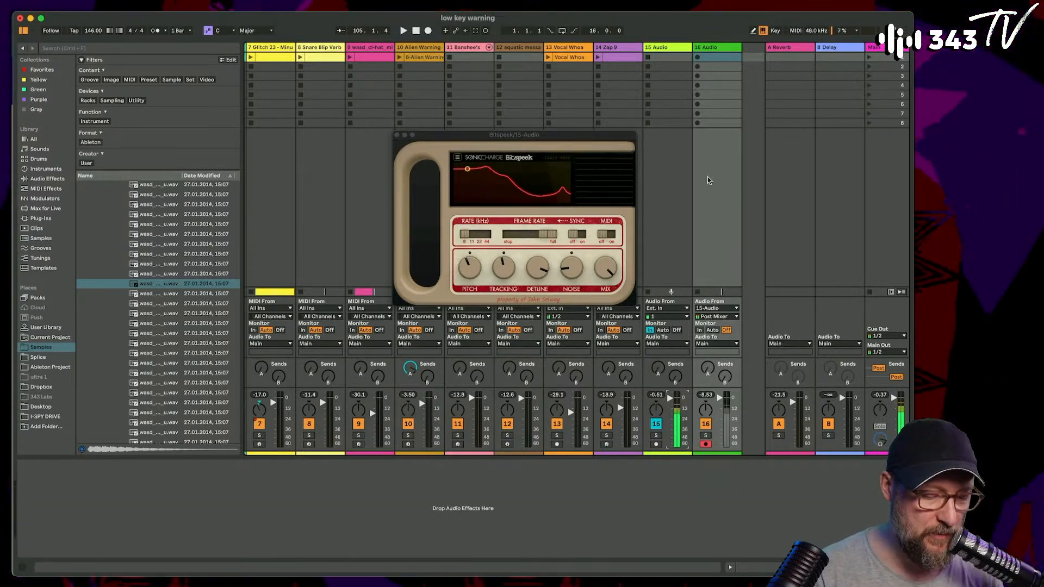
- Clear the solo on audio track 16 and start recording into its first clip slot
key(Tab)
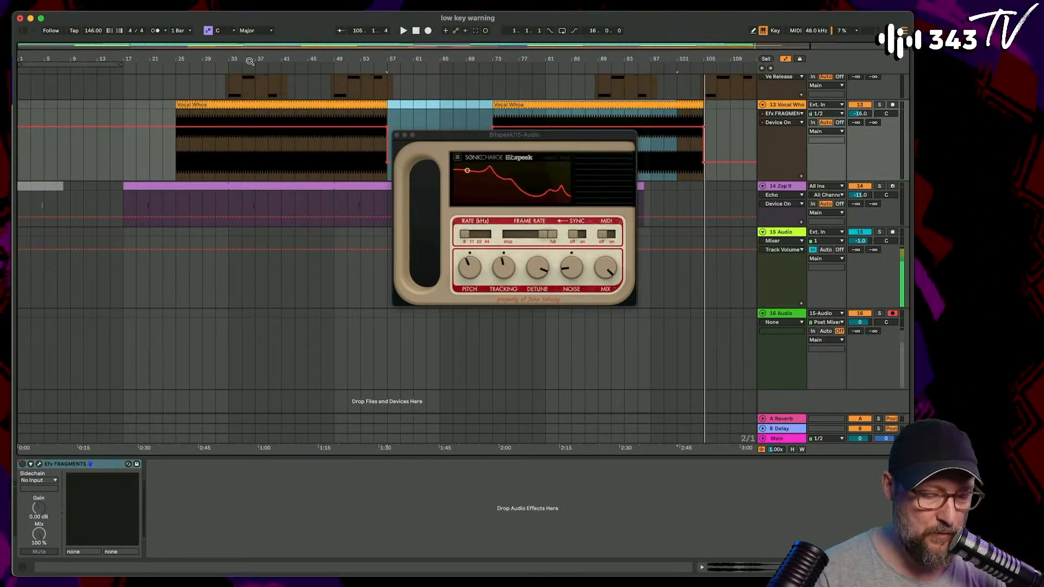
key(Tab)
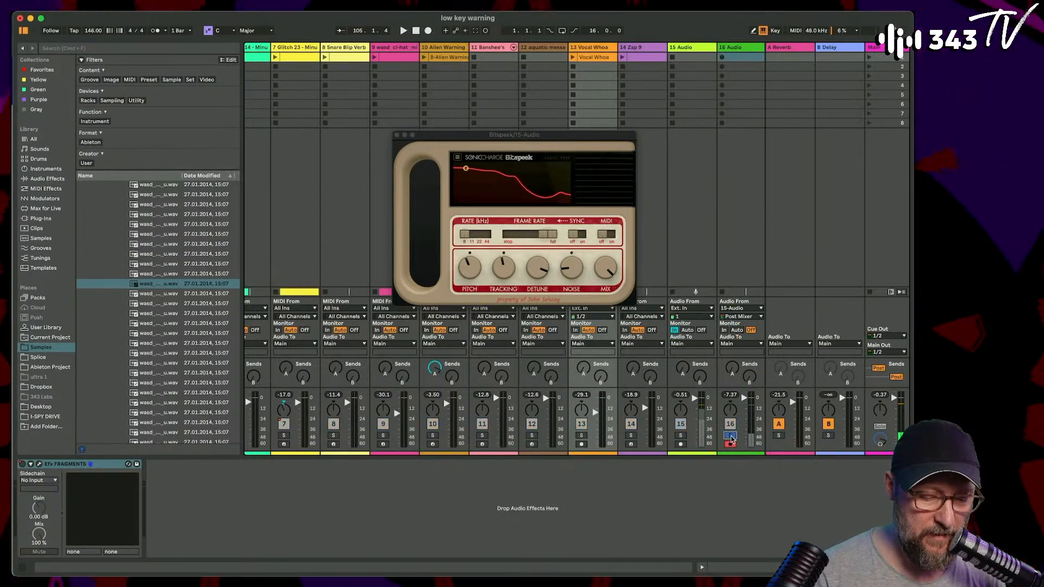
click(731, 437)
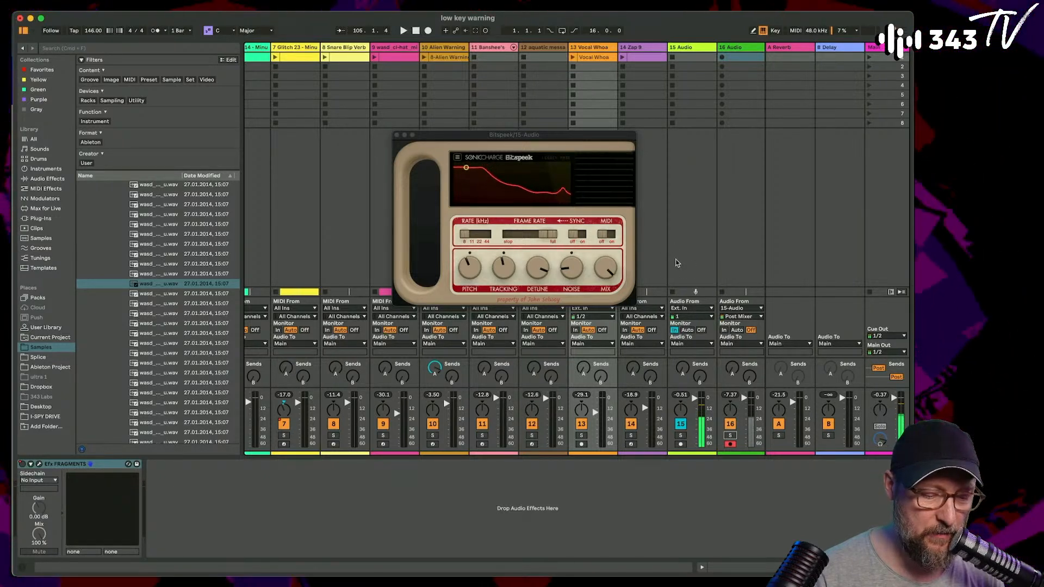
click(722, 57)
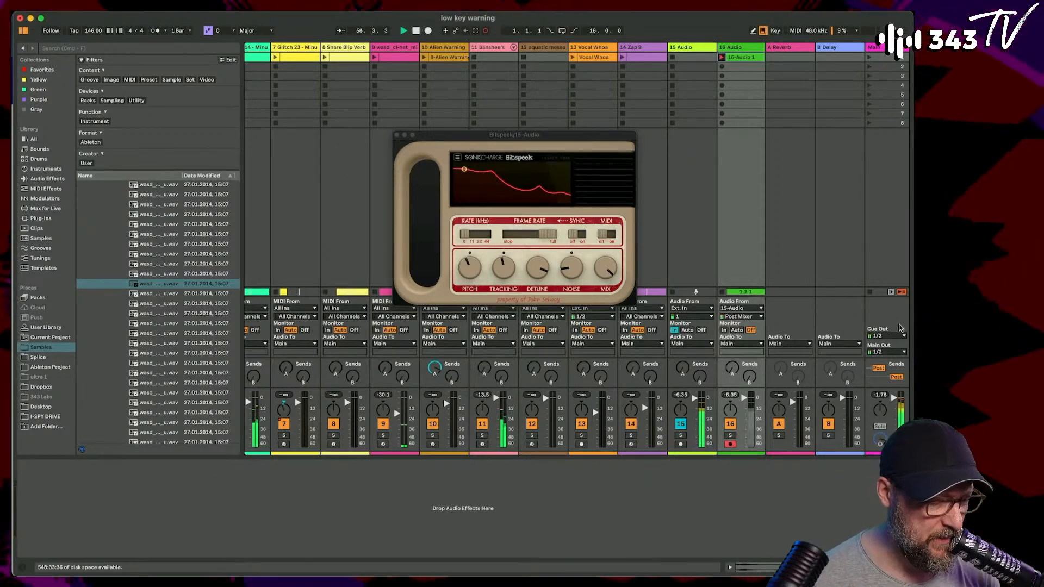
- Open the clip being recorded on audio track 16 in the detail view and lower Bitspeek's pitch while recording
double_click(742, 60)
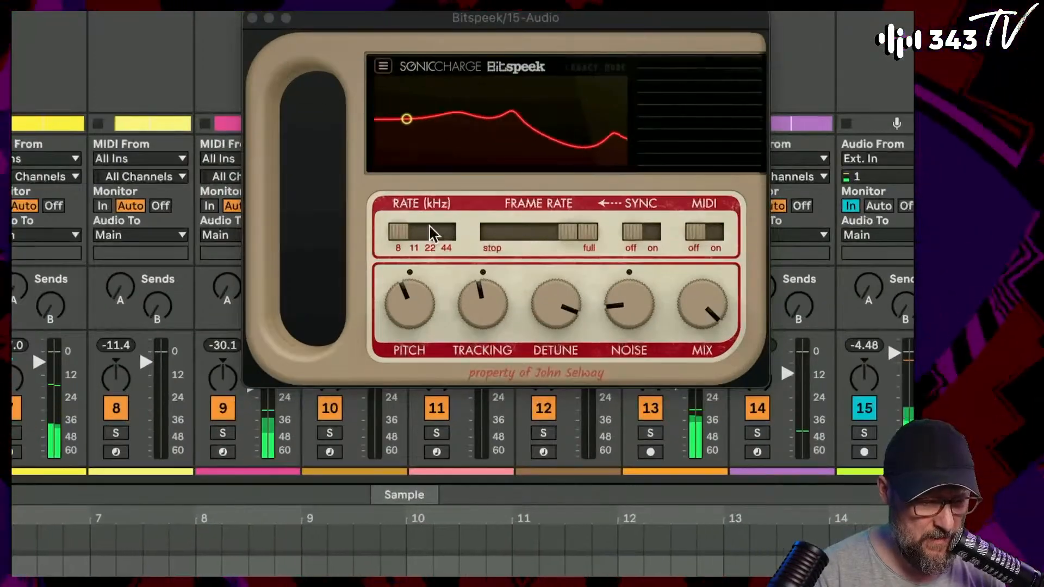
drag(410, 305, 413, 324)
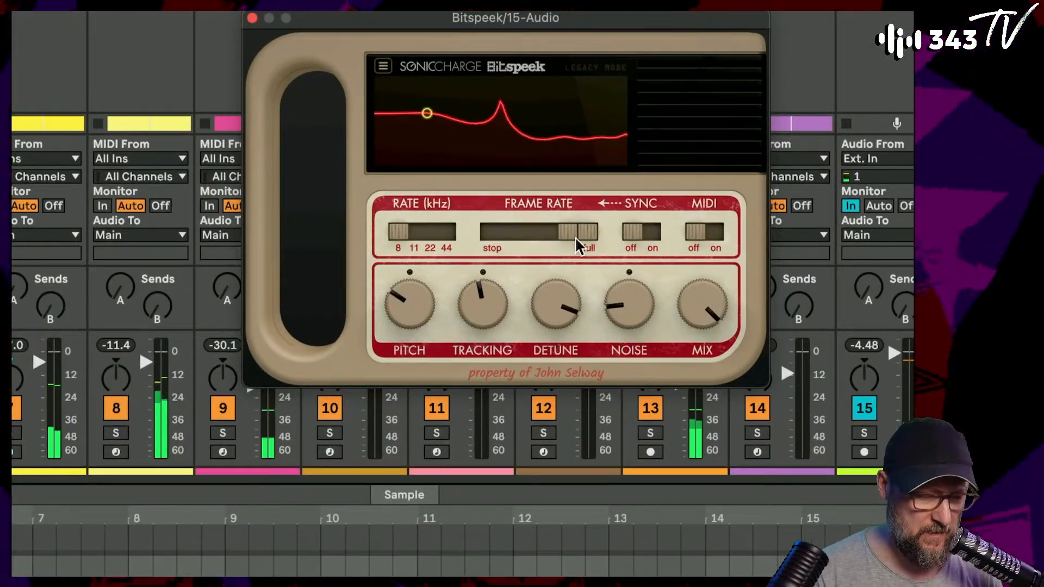
- Lower Bitspeek's frame rate through 9.03 Hz during the recording and turn its tempo sync on
drag(577, 241, 540, 242)
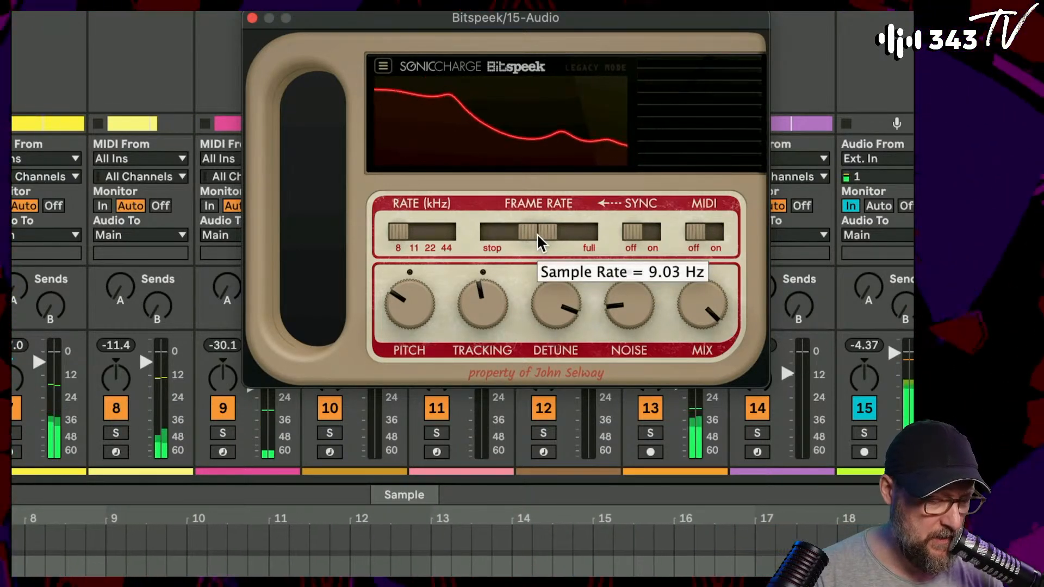
drag(537, 235, 534, 235)
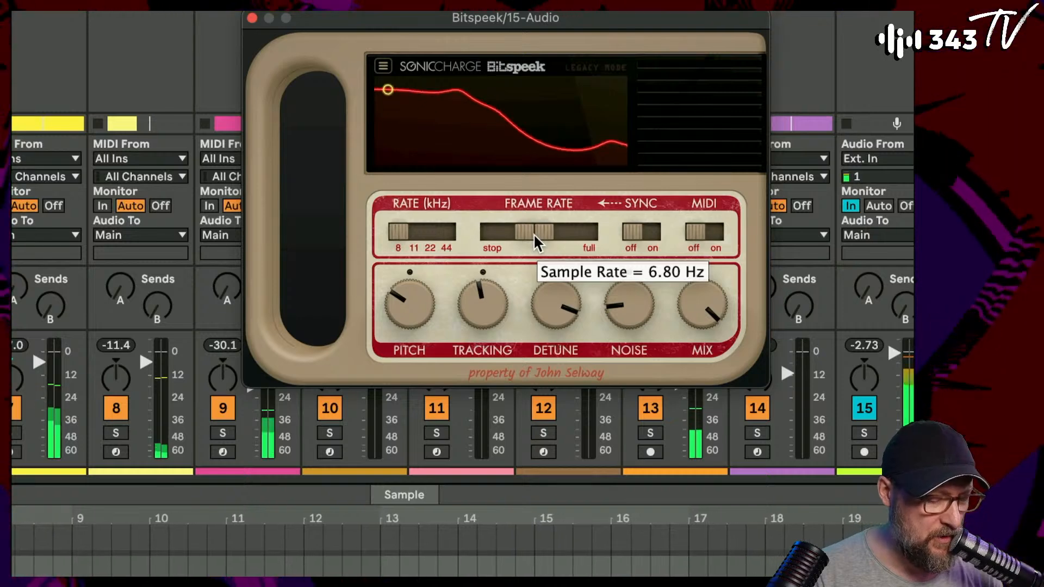
click(644, 234)
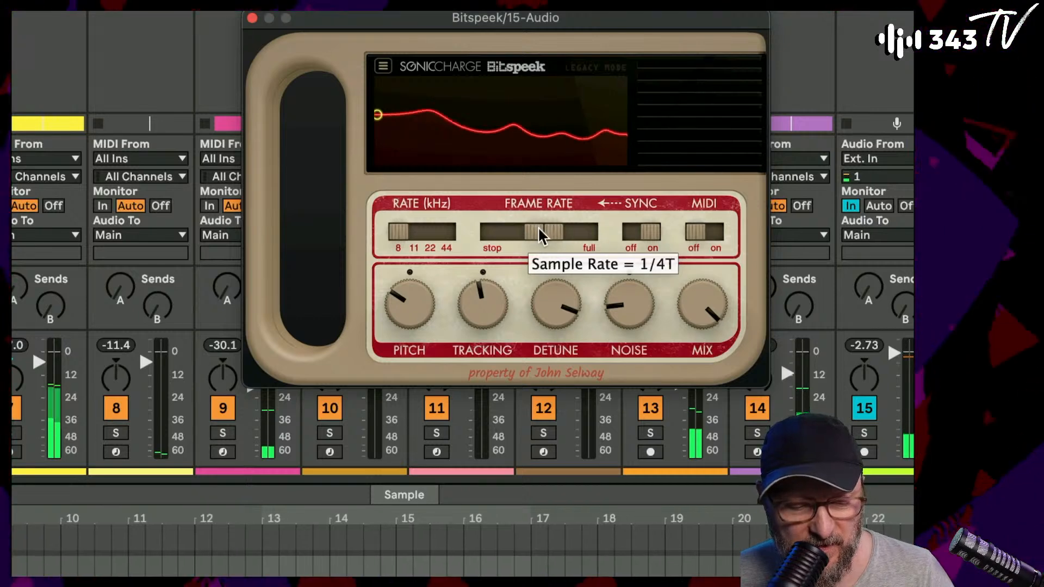
- Raise Bitspeek's synced frame rate through 1/16 to full, turn sync off, and keep the sample rate at 8 kHz
drag(541, 235, 555, 239)
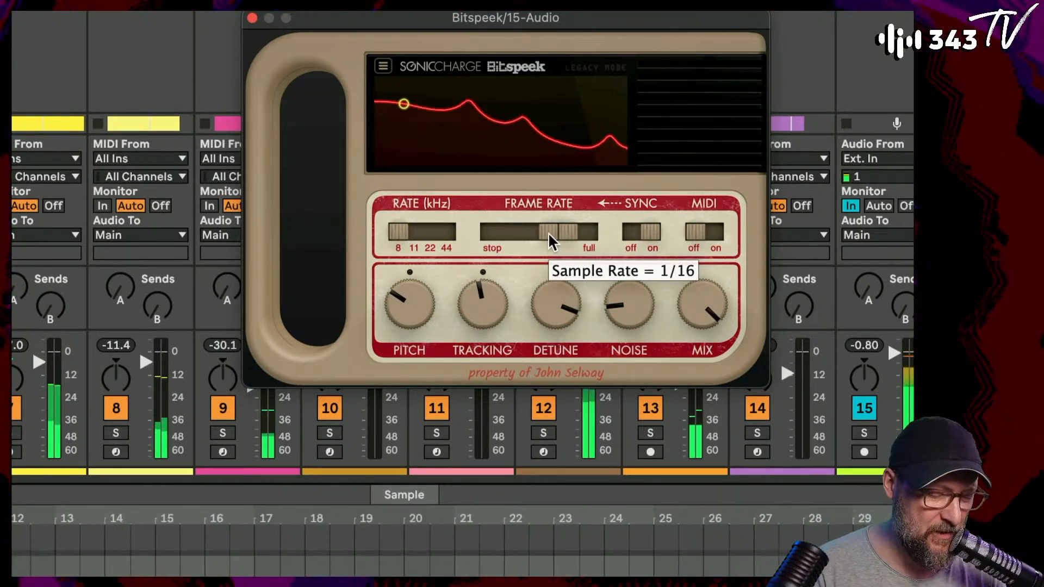
drag(550, 239, 571, 243)
click(634, 235)
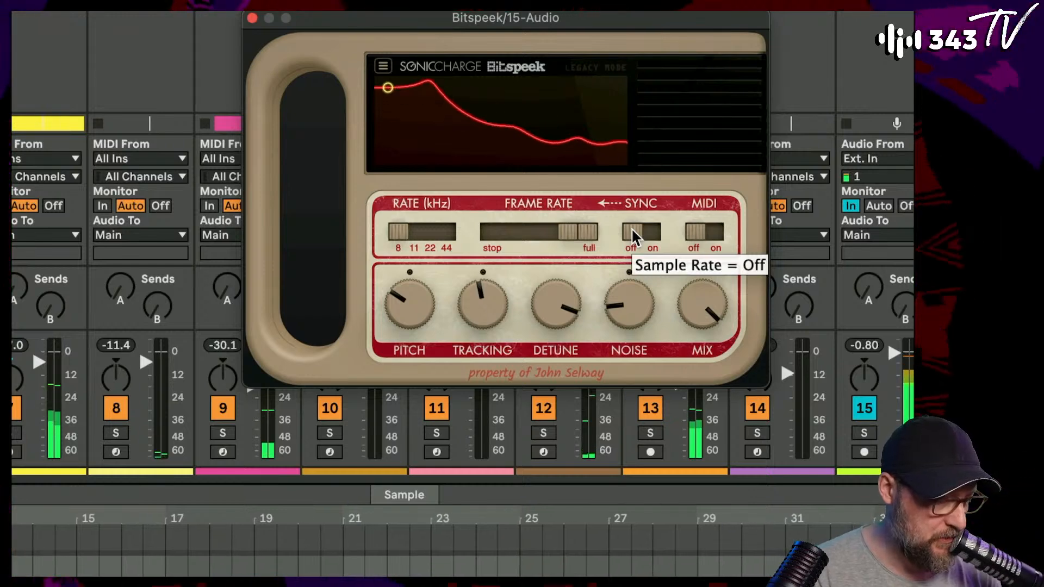
mouse_move(403, 238)
mouse_down()
mouse_move(428, 243)
mouse_move(403, 243)
mouse_up()
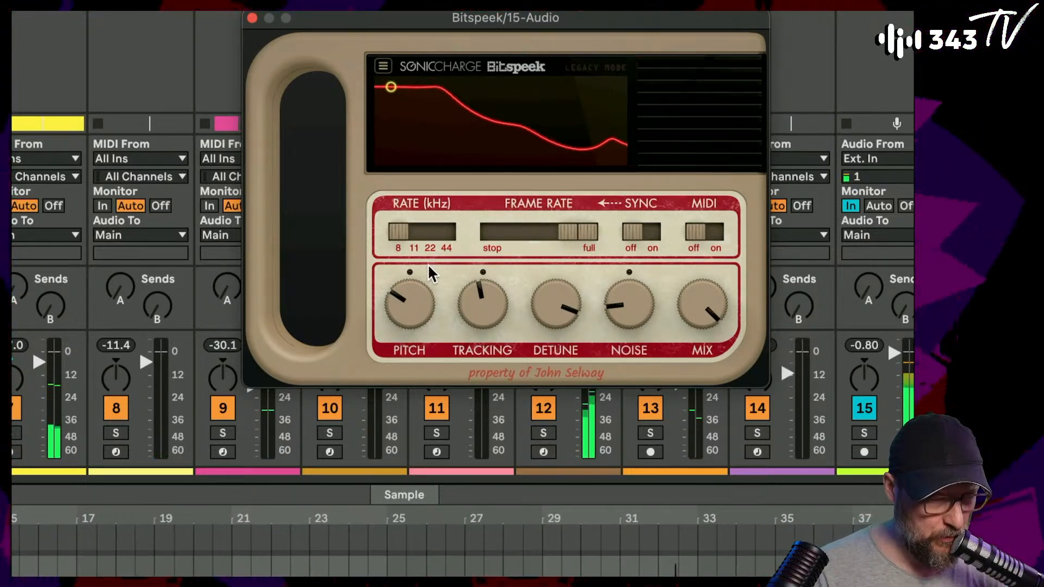
mouse_move(400, 230)
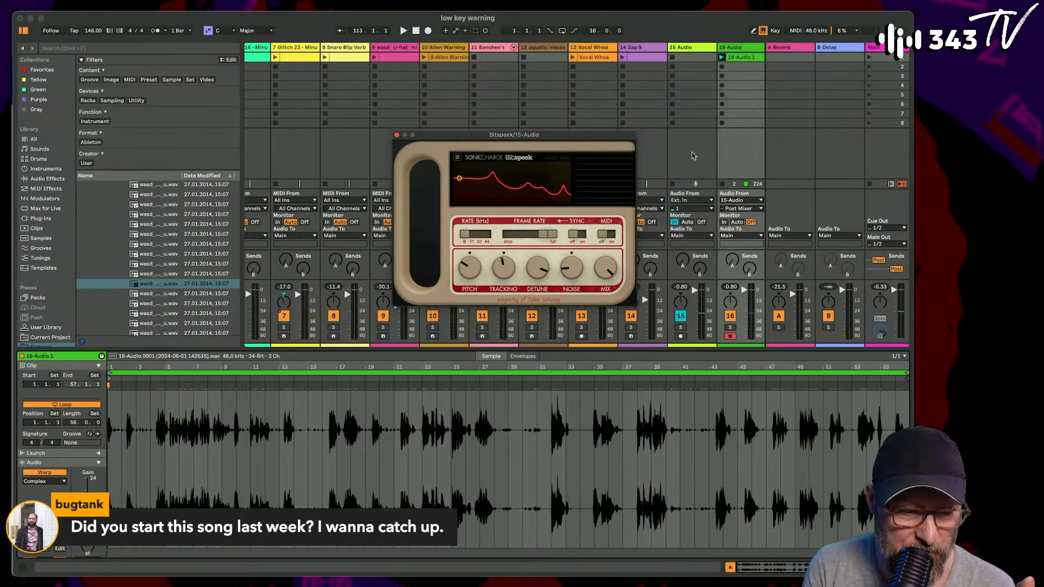
- Deactivate audio track 15 and close its Bitspeek window
click(680, 315)
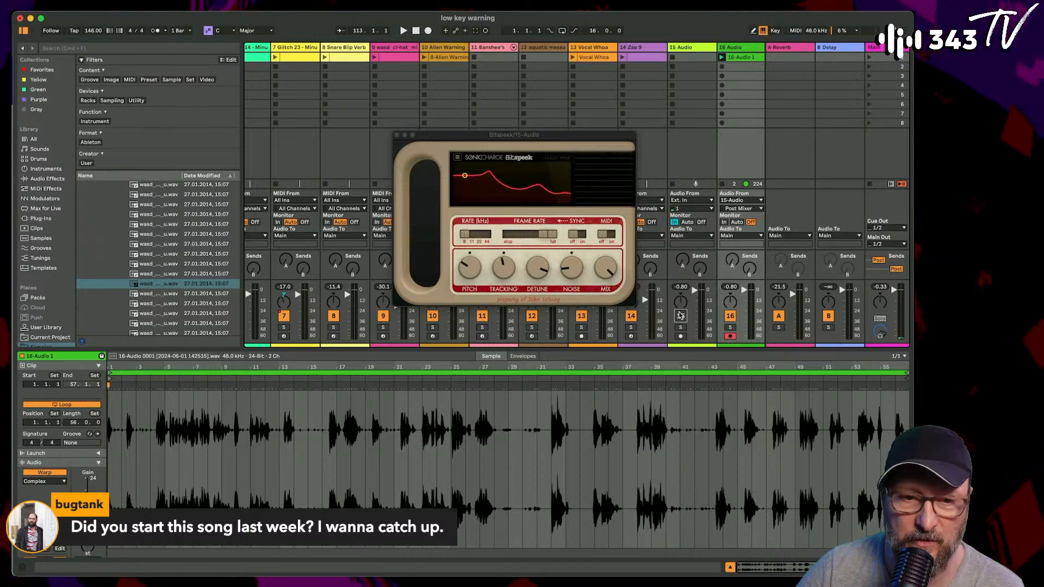
scroll(276, 95, left, 5)
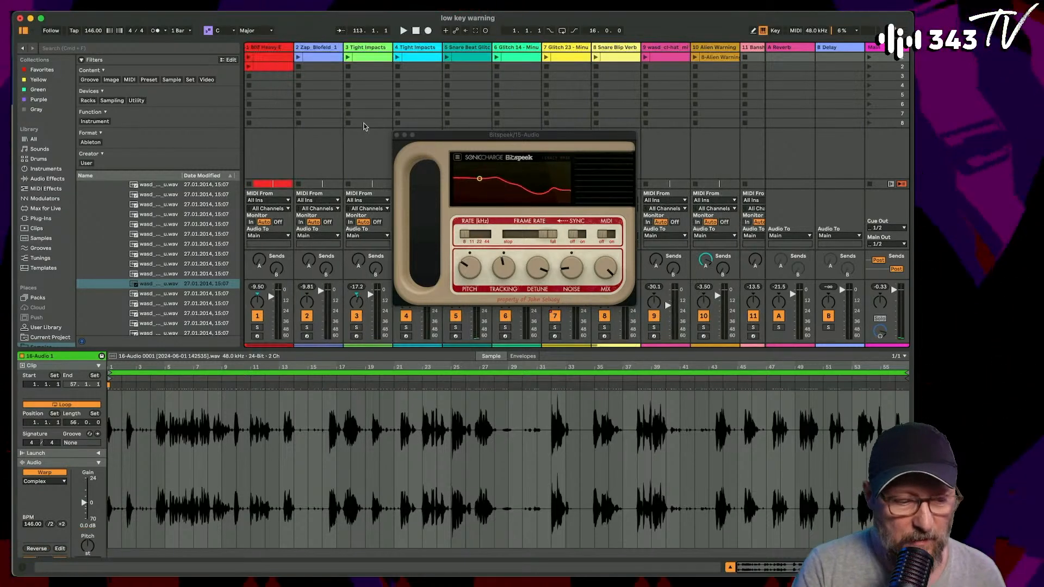
click(397, 135)
- Open the first clip of the 808 Heavy E track and examine its notes
click(268, 56)
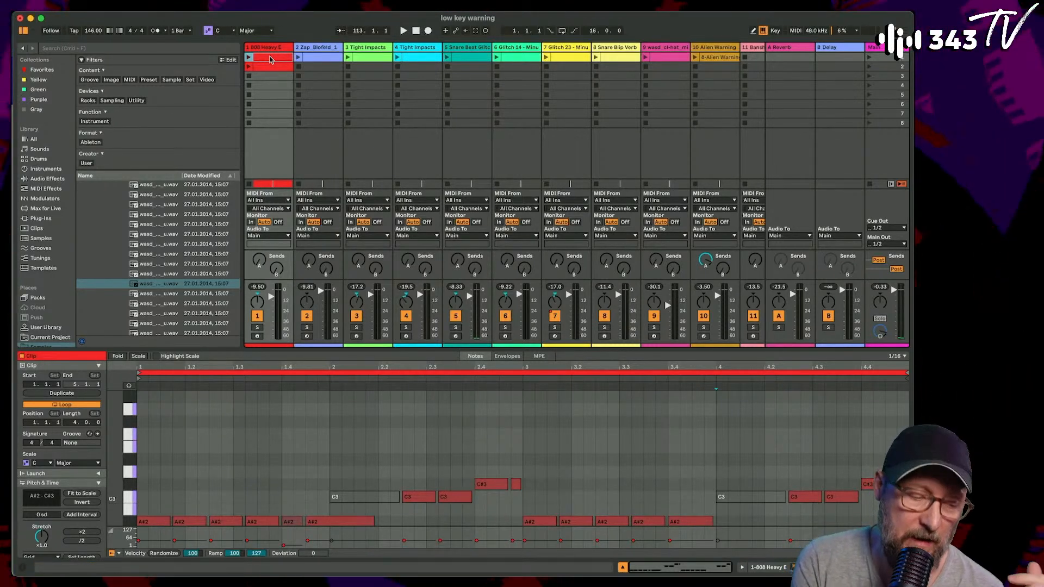
scroll(219, 454, down, 3)
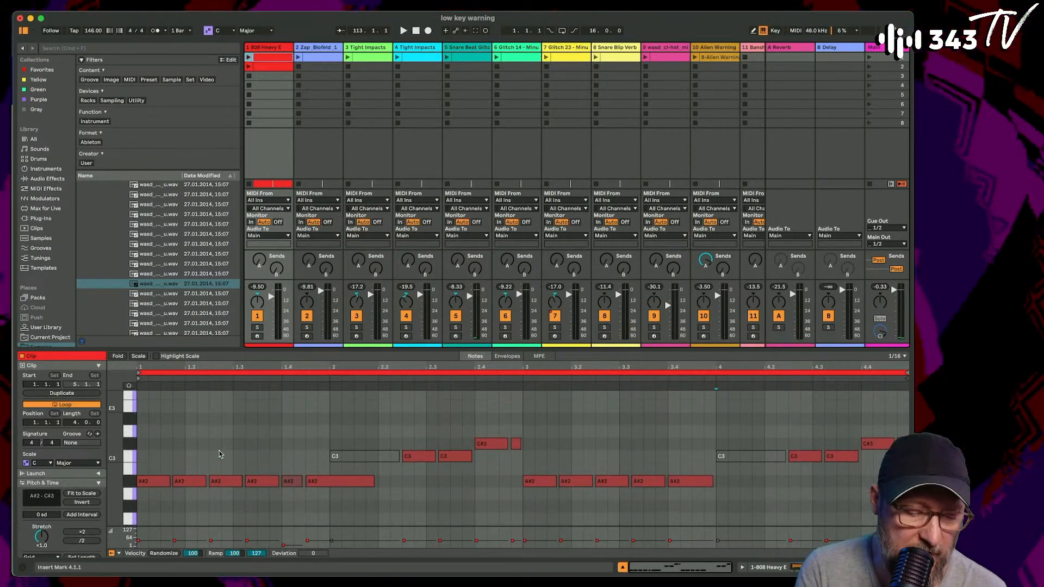